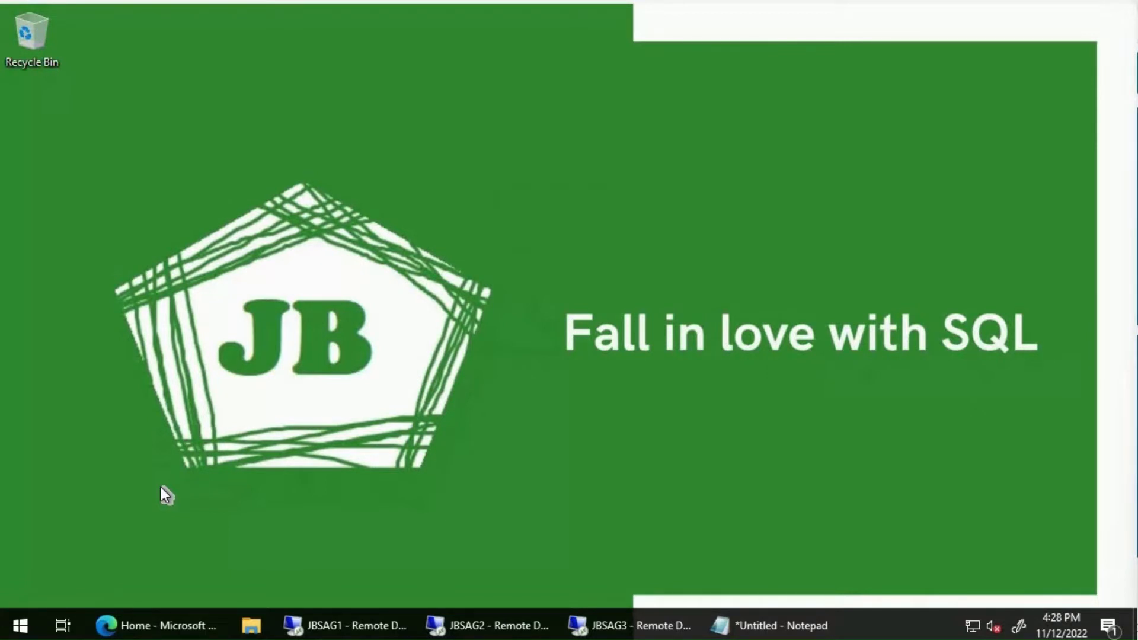
Switch to the JBSAG1 remote session and open Windows Defender Firewall with Advanced Security by searching for "firewall".
click(344, 624)
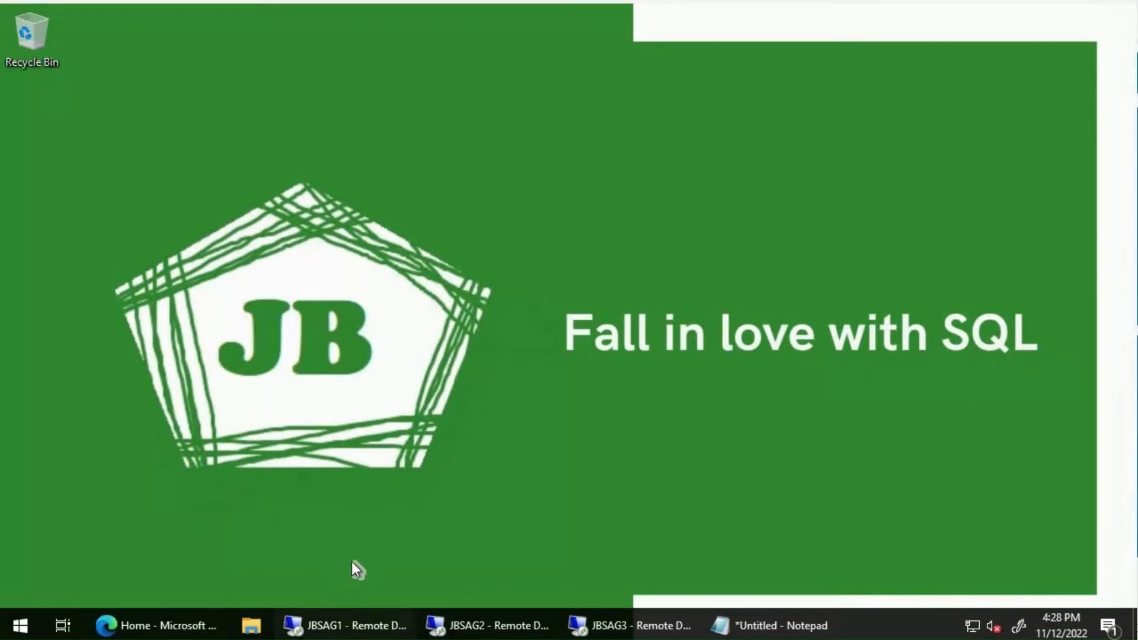
click(20, 627)
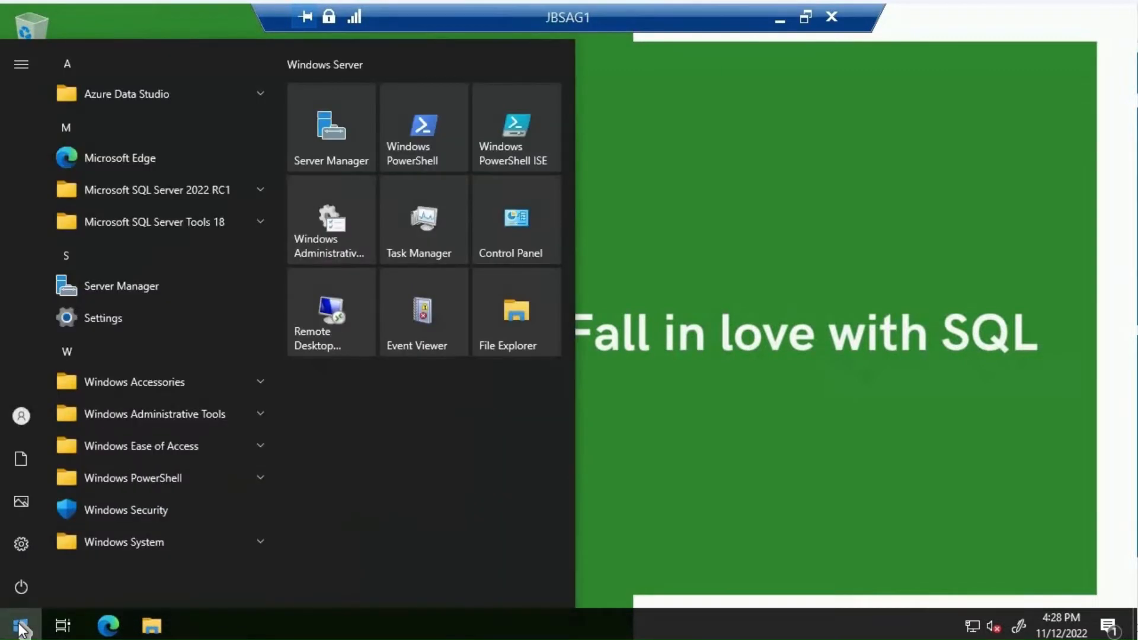
text(firewall)
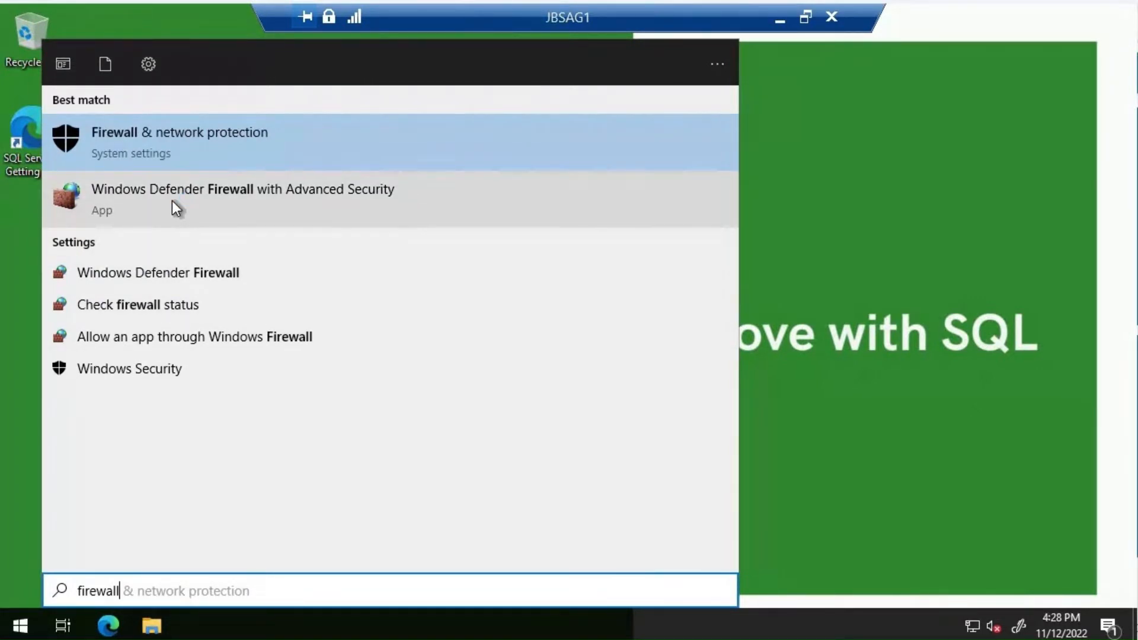
click(173, 202)
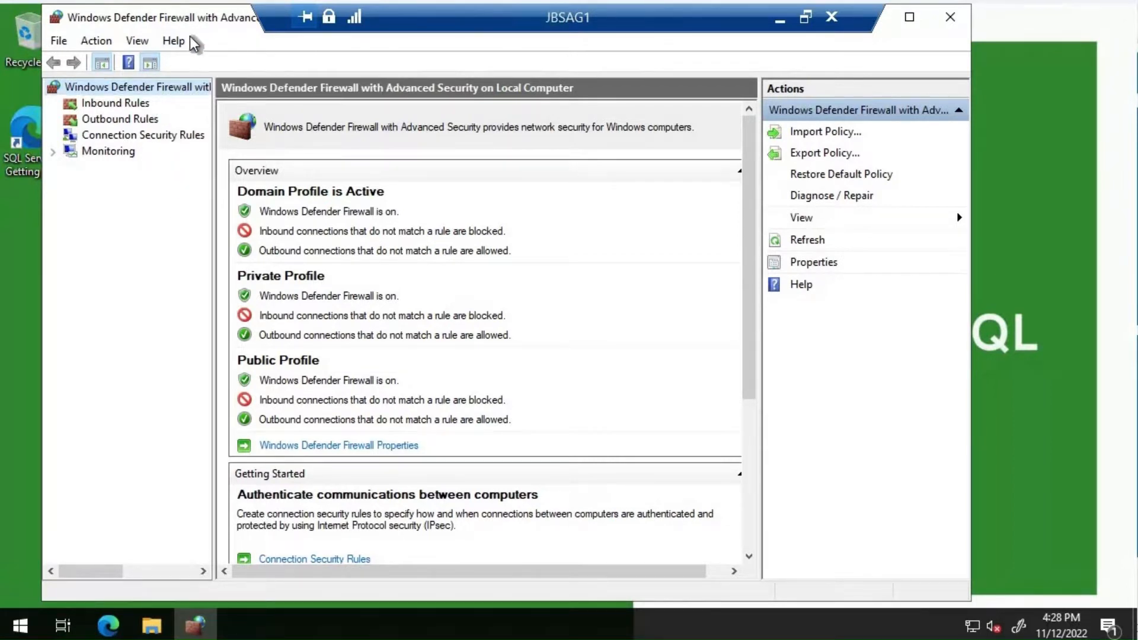
Start a new inbound rule of the Port type in the JBSAG1 firewall and proceed to its protocol and ports settings.
click(133, 104)
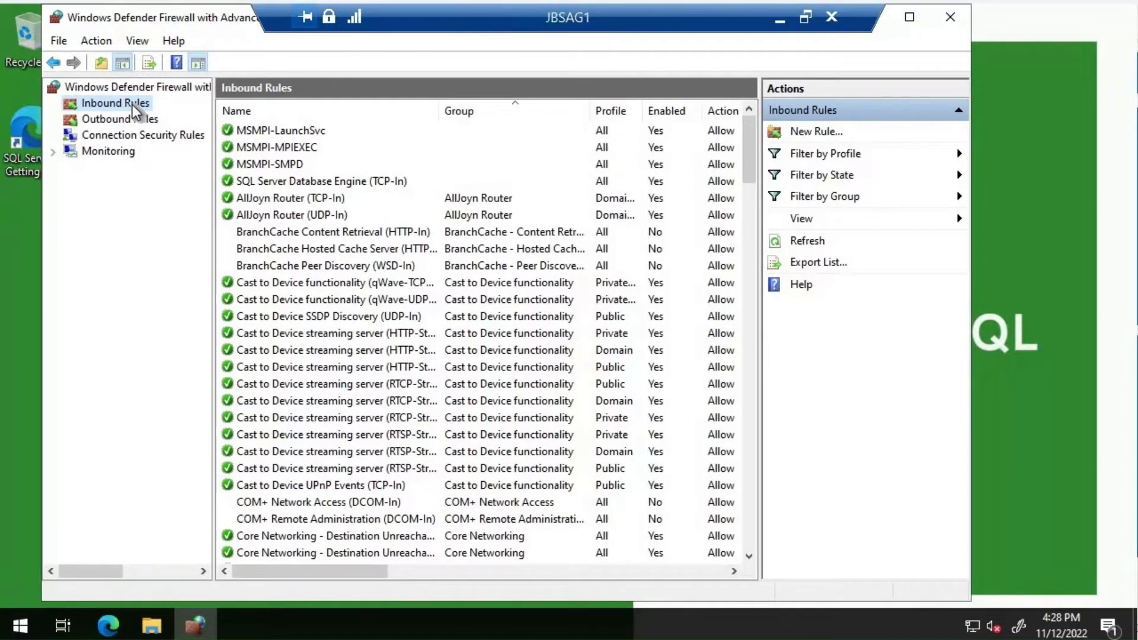
right_click(133, 104)
click(176, 115)
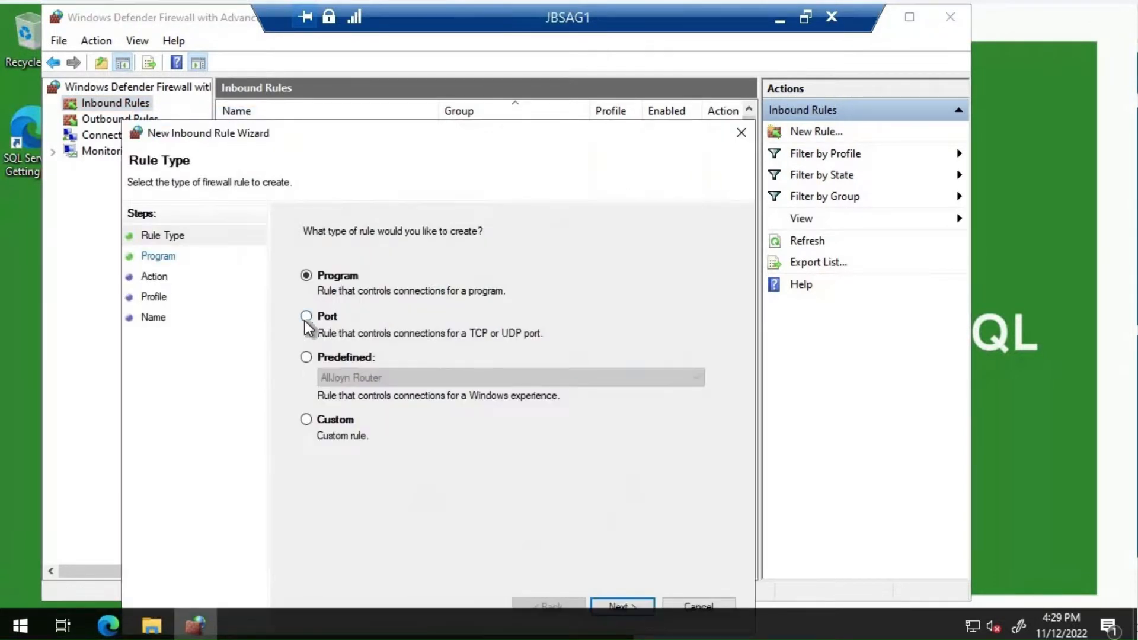
click(305, 320)
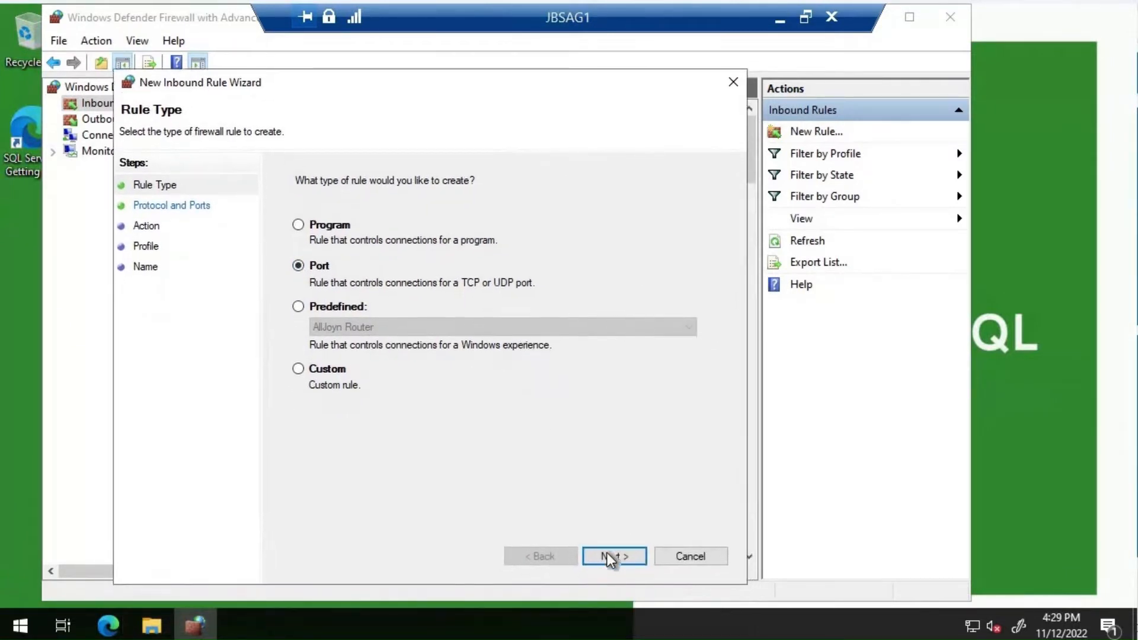
click(607, 554)
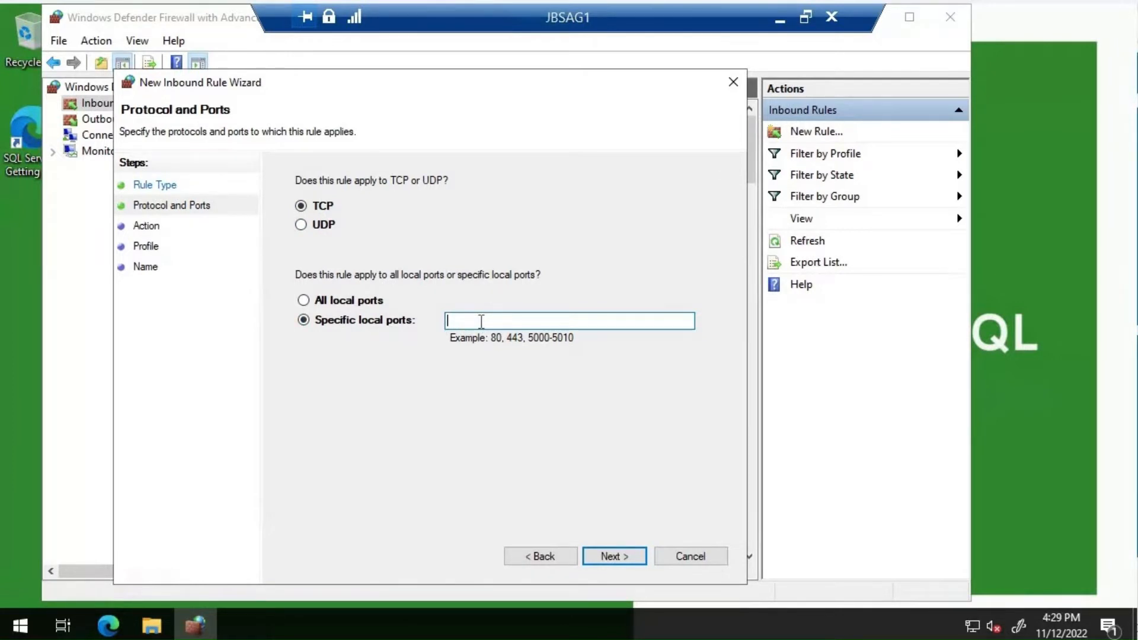
Set the rule's specific local TCP ports to 5022, 1433, 58888, copy that port list and accept the ports.
text(5022, 1433, 58888)
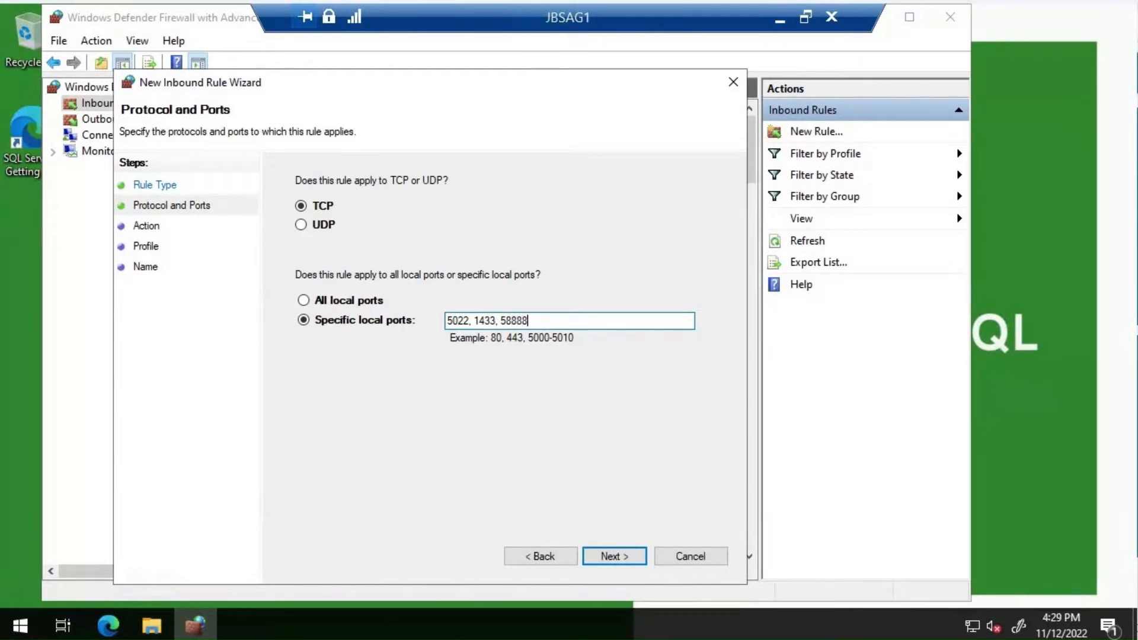
key(ctrl+a)
key(ctrl+c)
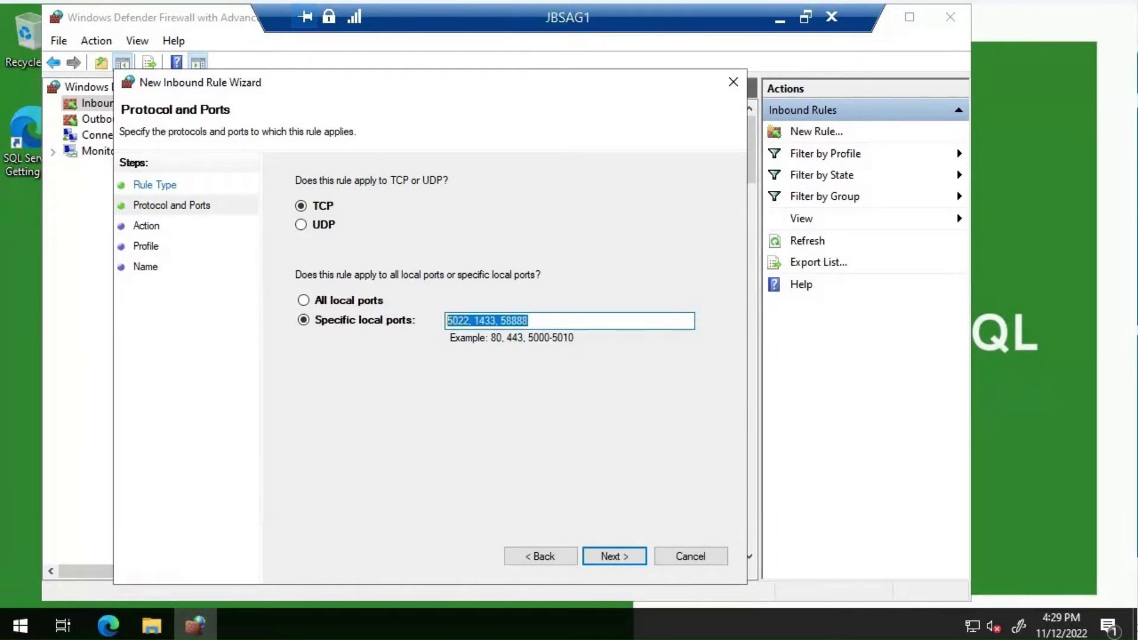
click(618, 557)
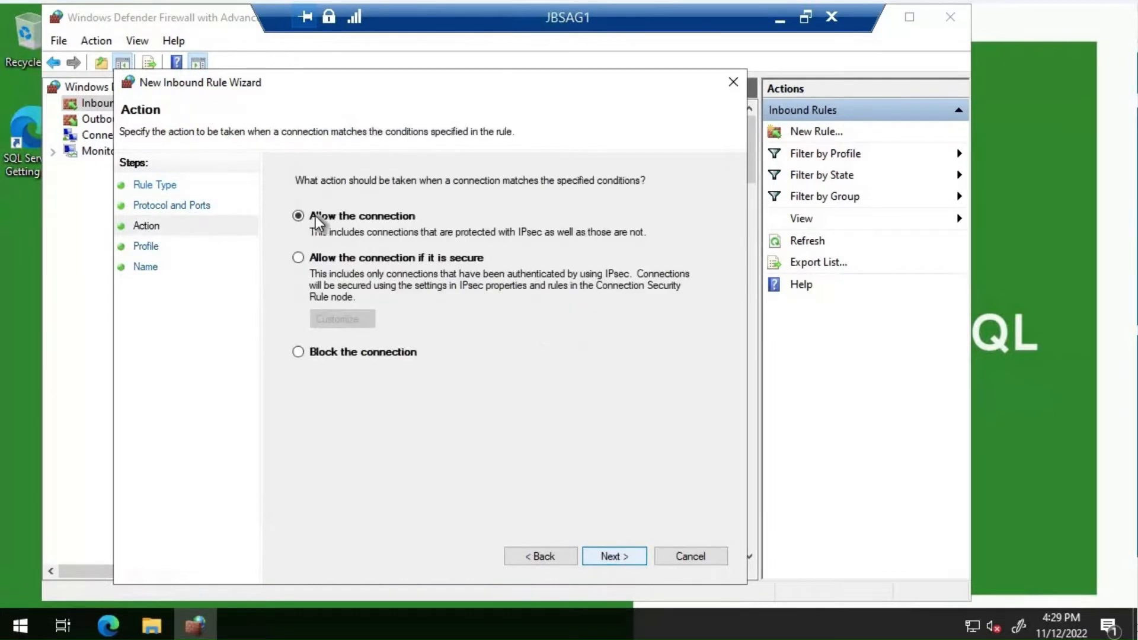
Allow the connection for the Domain, Private and Public profiles and create the rule under the name AON_Ports.
click(614, 558)
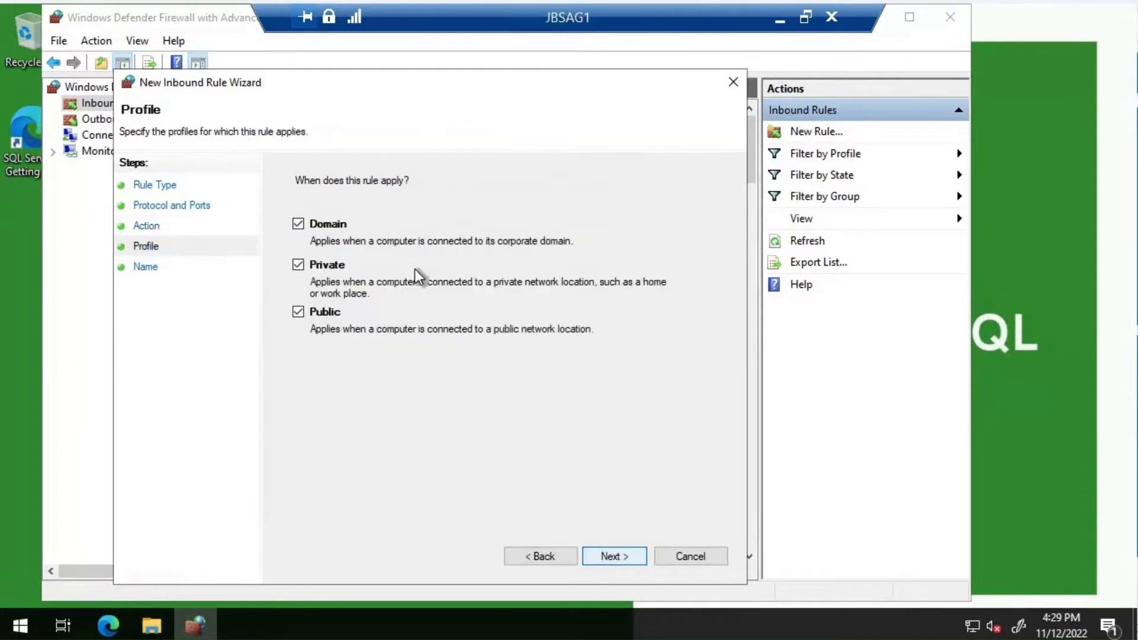
click(623, 556)
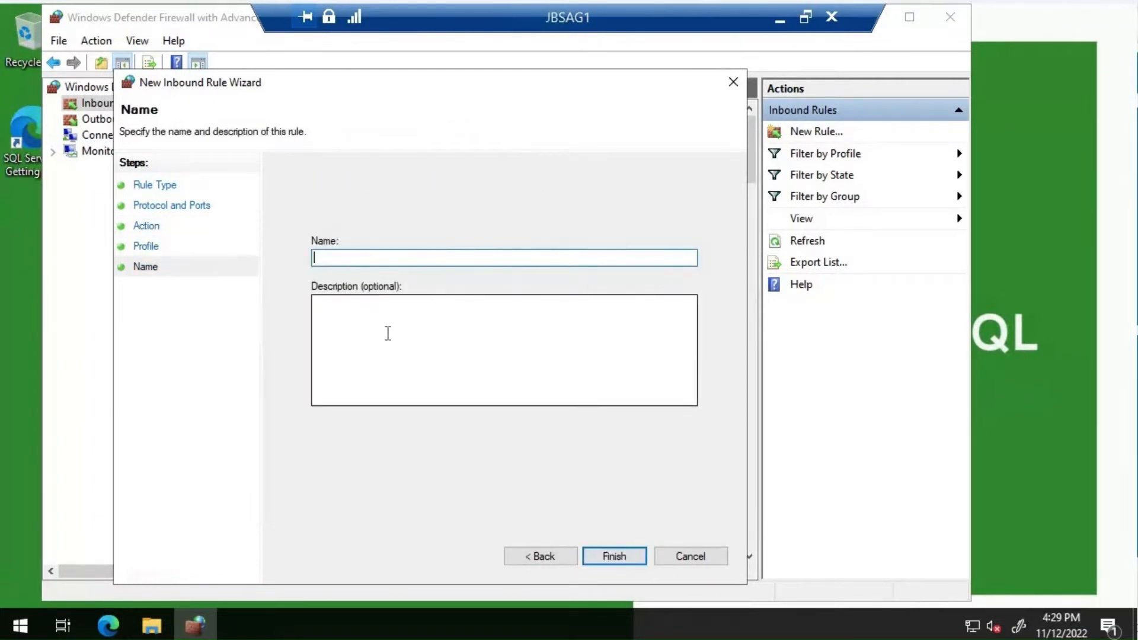
text(AON_Ports)
click(627, 554)
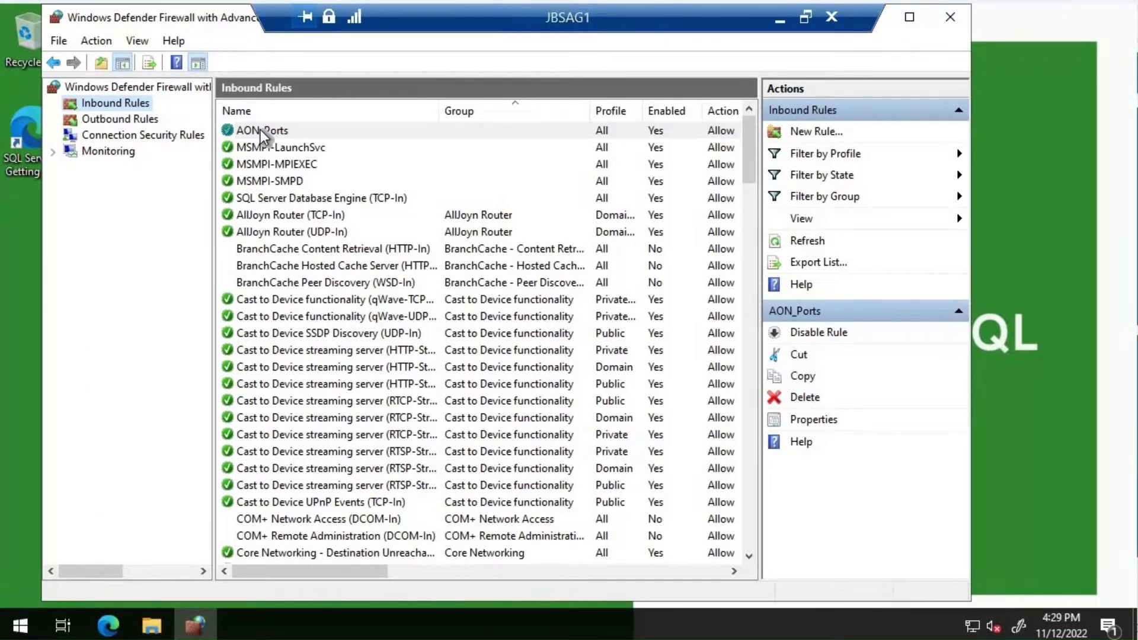
click(261, 130)
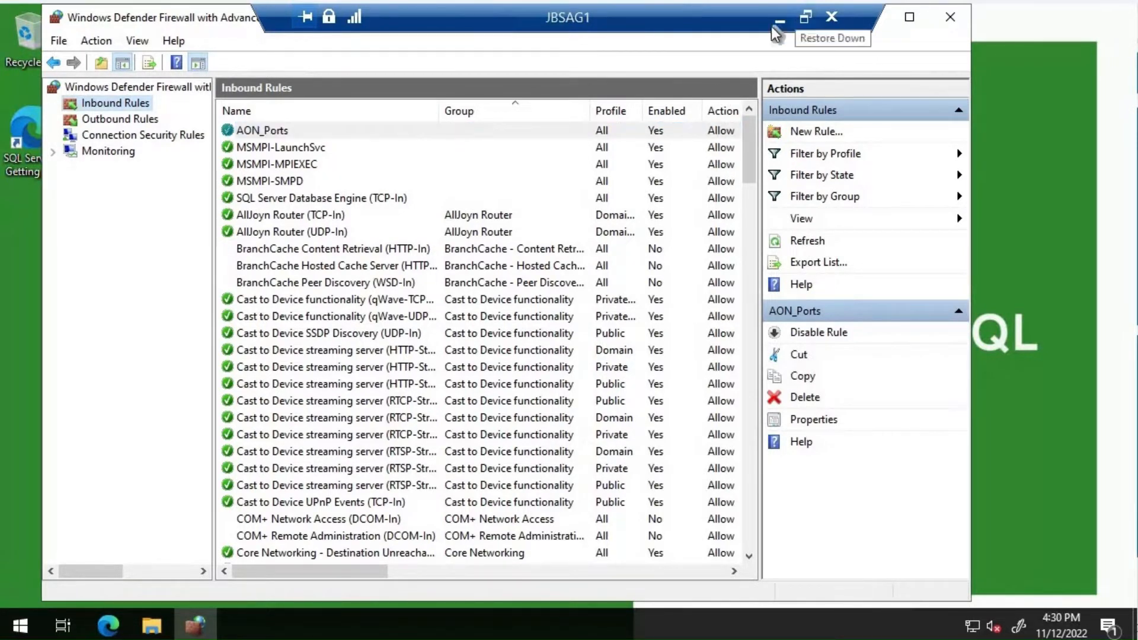
Switch to the JBSAG2 remote session and open Windows Defender Firewall with Advanced Security by searching for "firewall".
click(777, 18)
click(455, 619)
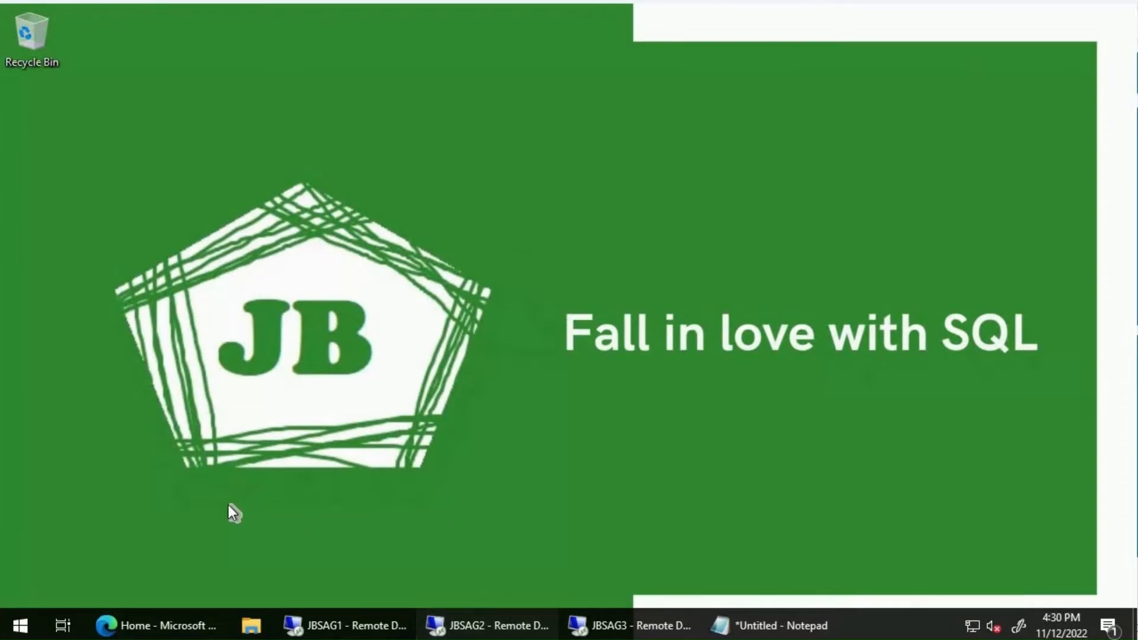
click(19, 627)
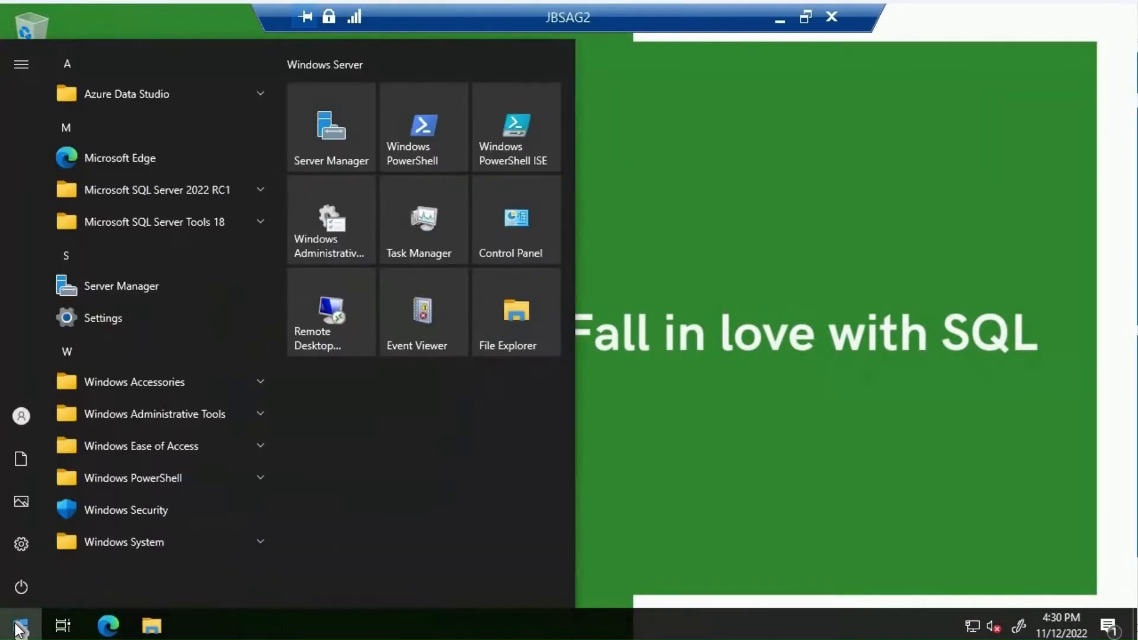
text(firewall)
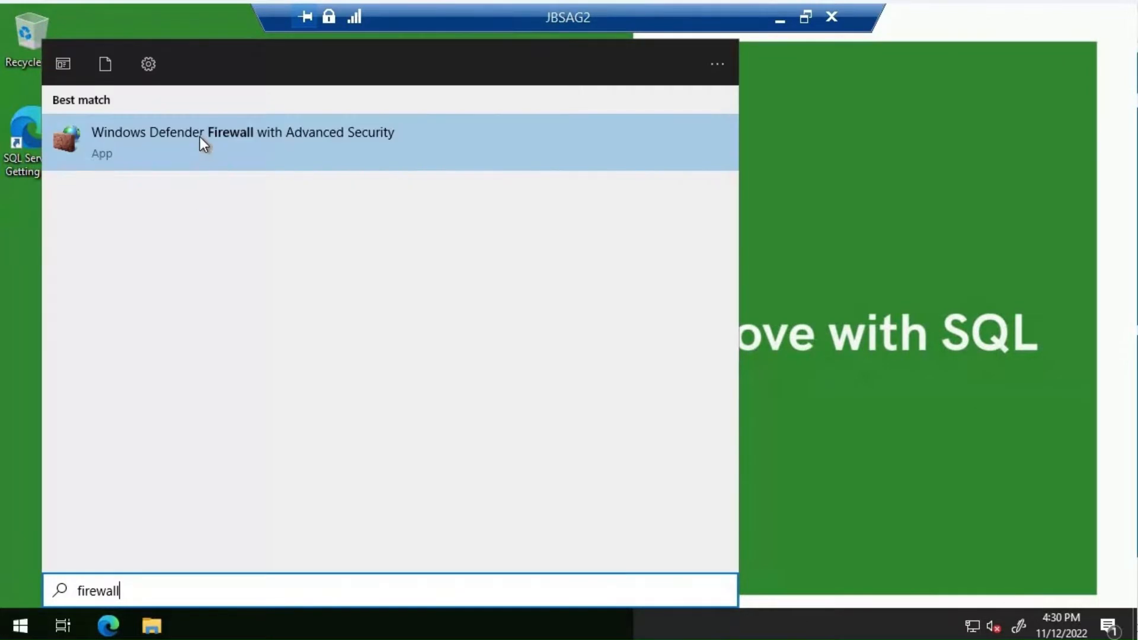
click(201, 138)
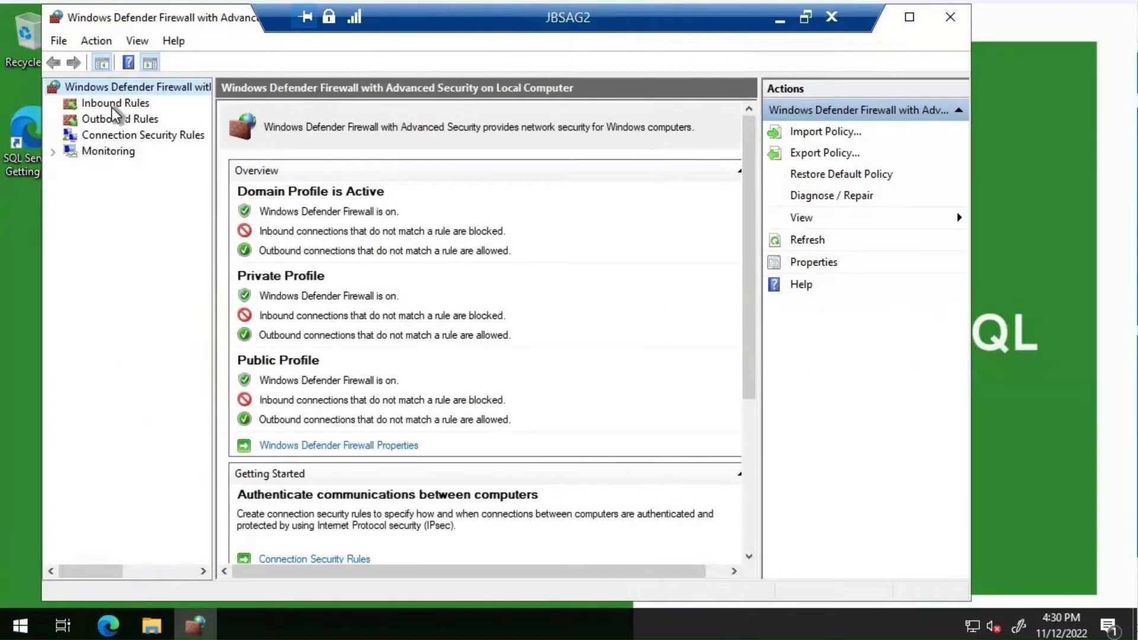
Start a new inbound rule of the Port type in the JBSAG2 firewall and proceed to its protocol and ports settings.
click(111, 108)
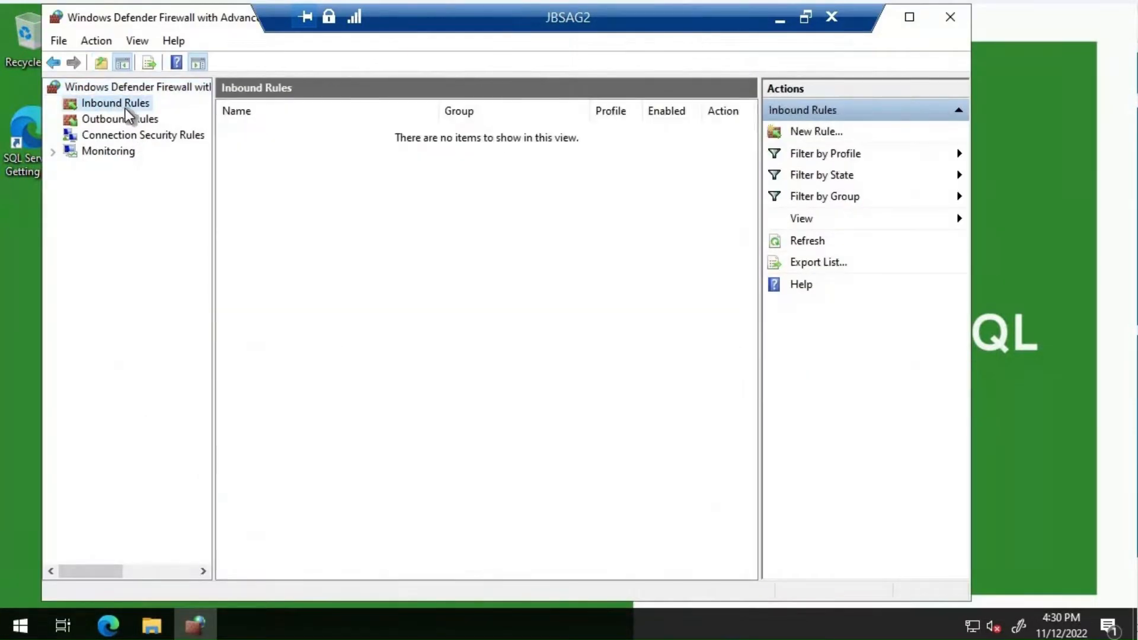
right_click(113, 108)
key(Return)
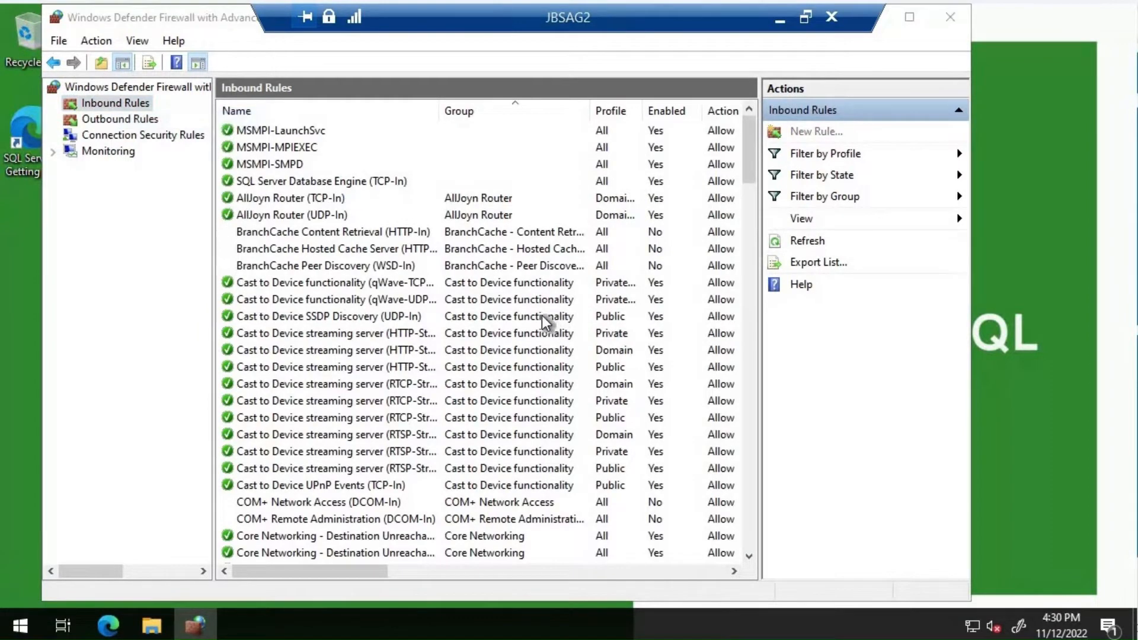
click(305, 290)
click(603, 581)
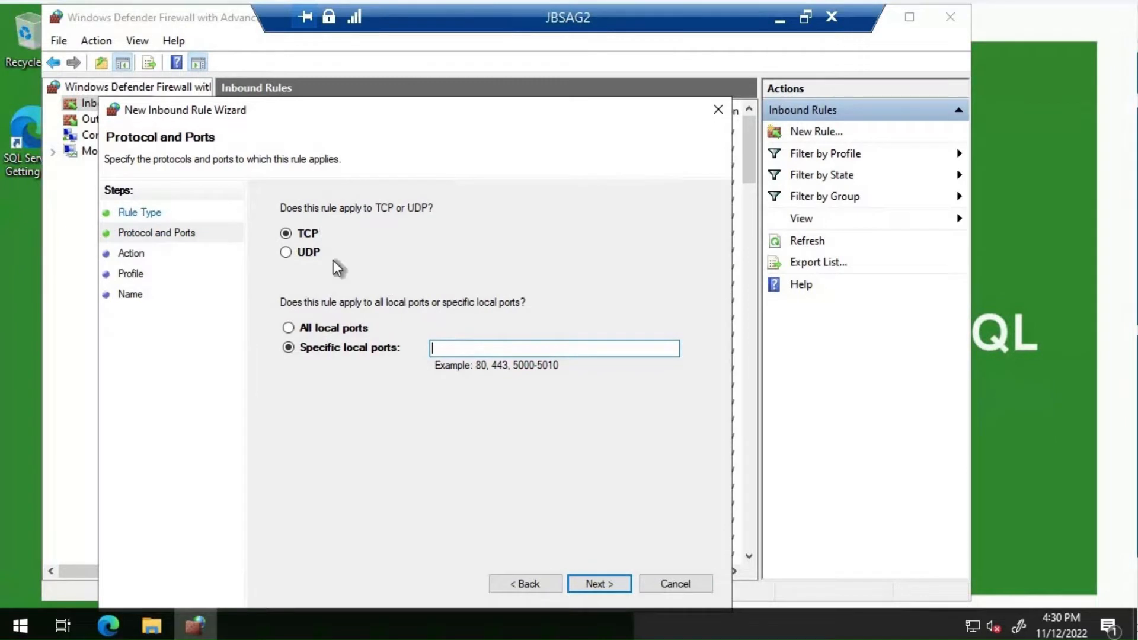
Paste TCP ports 5022, 1433, 58888 into the rule, keep the connection allowed for all profiles, and create it as AON_Ports.
key(ctrl+v)
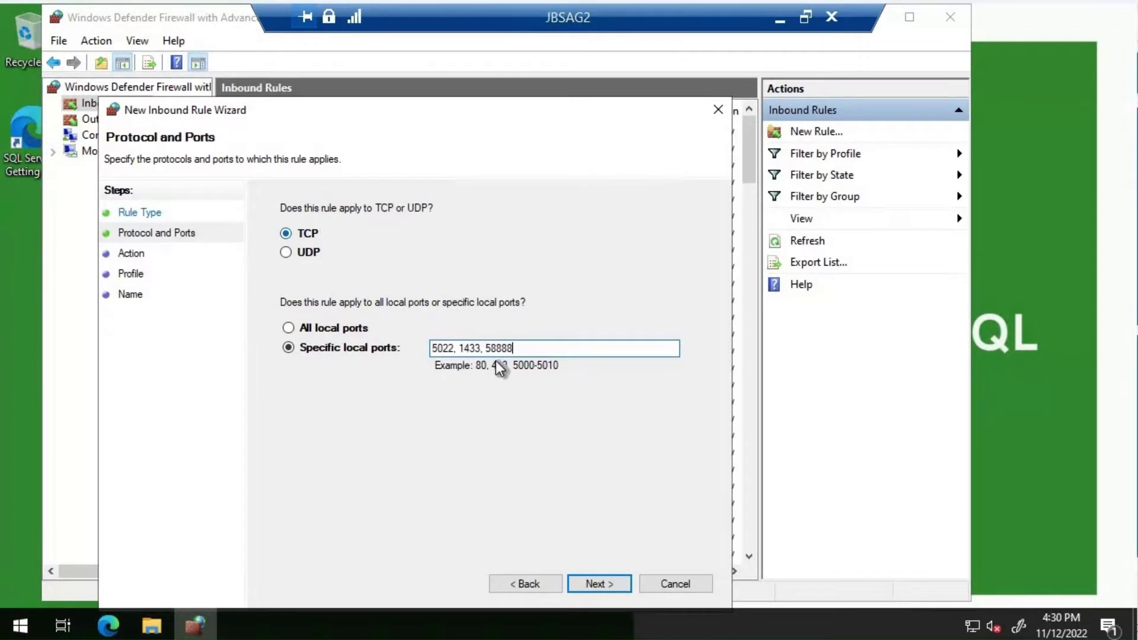
click(609, 585)
click(610, 586)
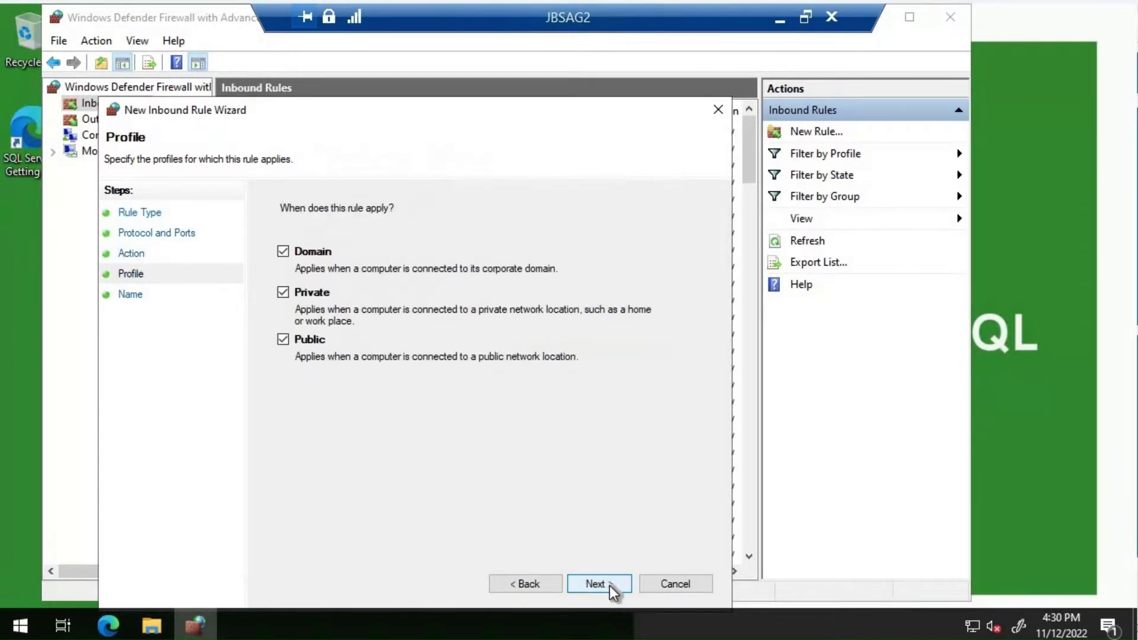
click(610, 585)
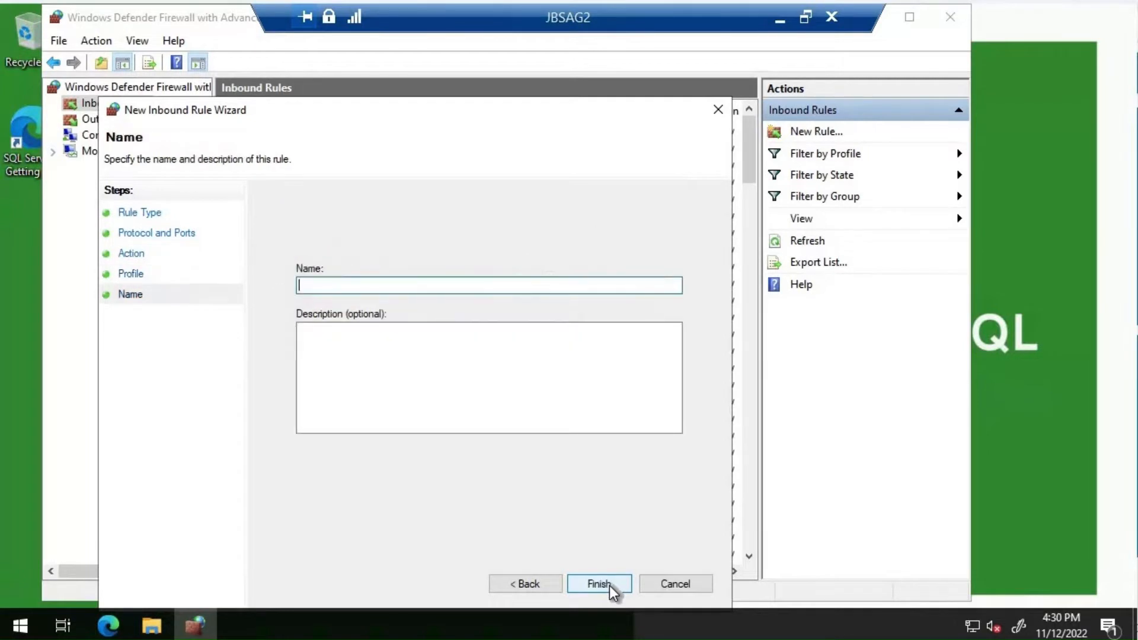
text(AON_Ports)
click(595, 578)
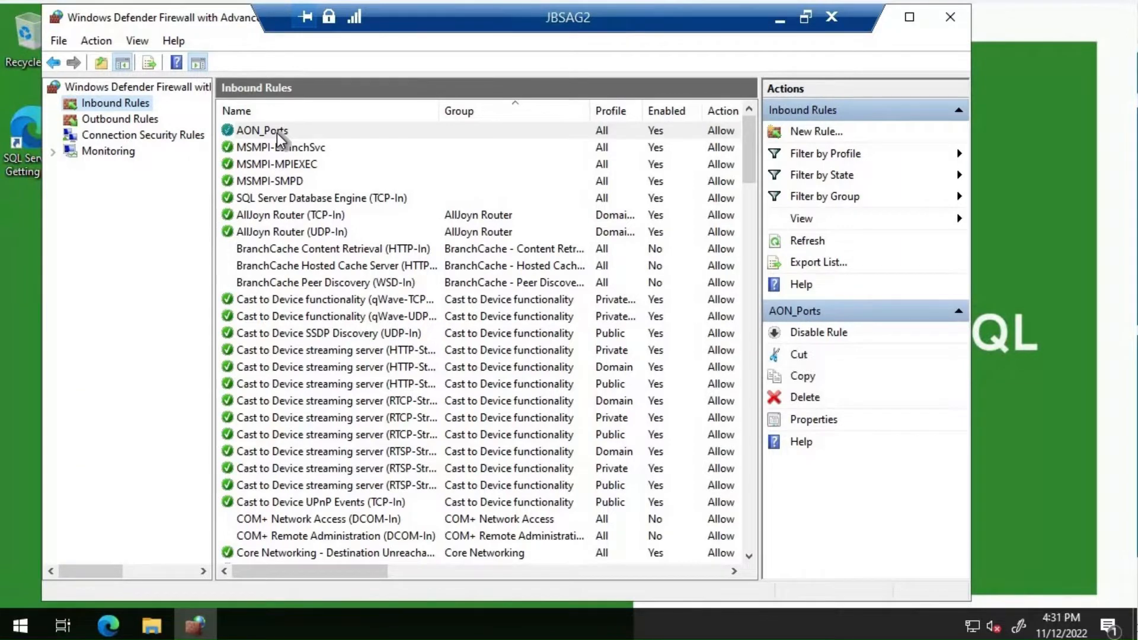
Switch to the JBSAG3 remote session and open Windows Defender Firewall with Advanced Security by searching for "firewall".
click(777, 20)
mouse_move(486, 625)
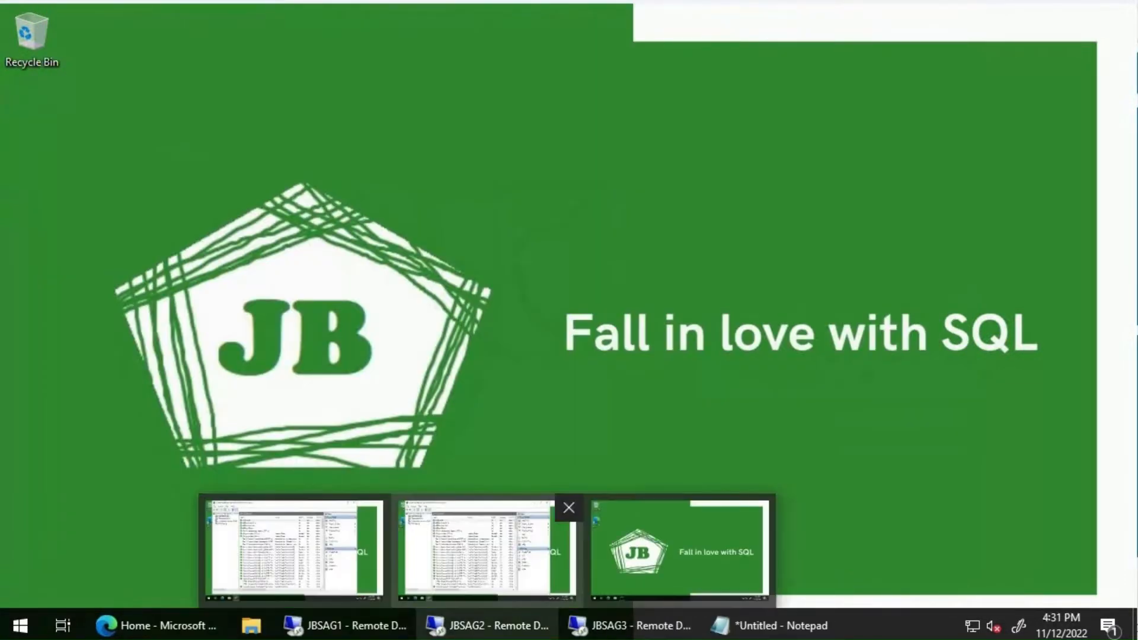
click(680, 549)
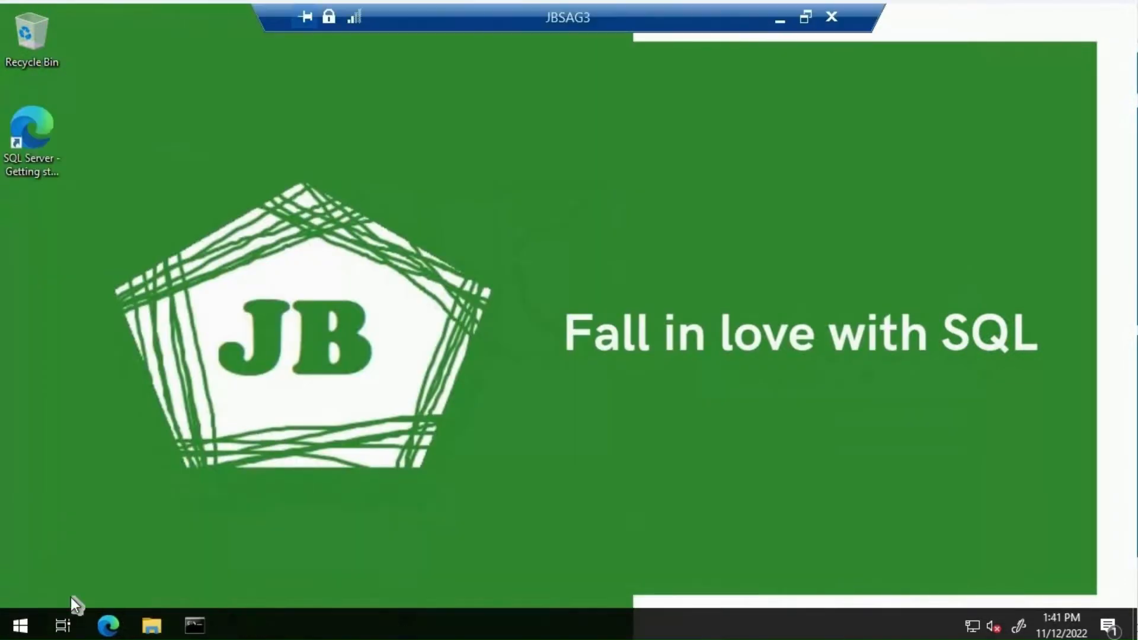
click(21, 625)
text(f)
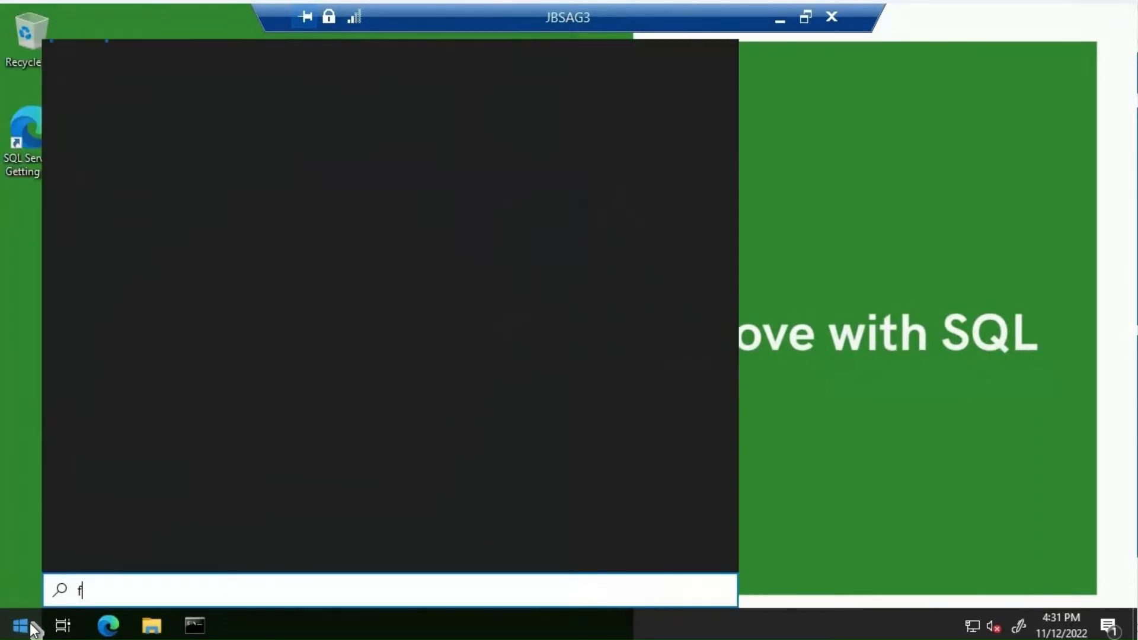
text(irewall)
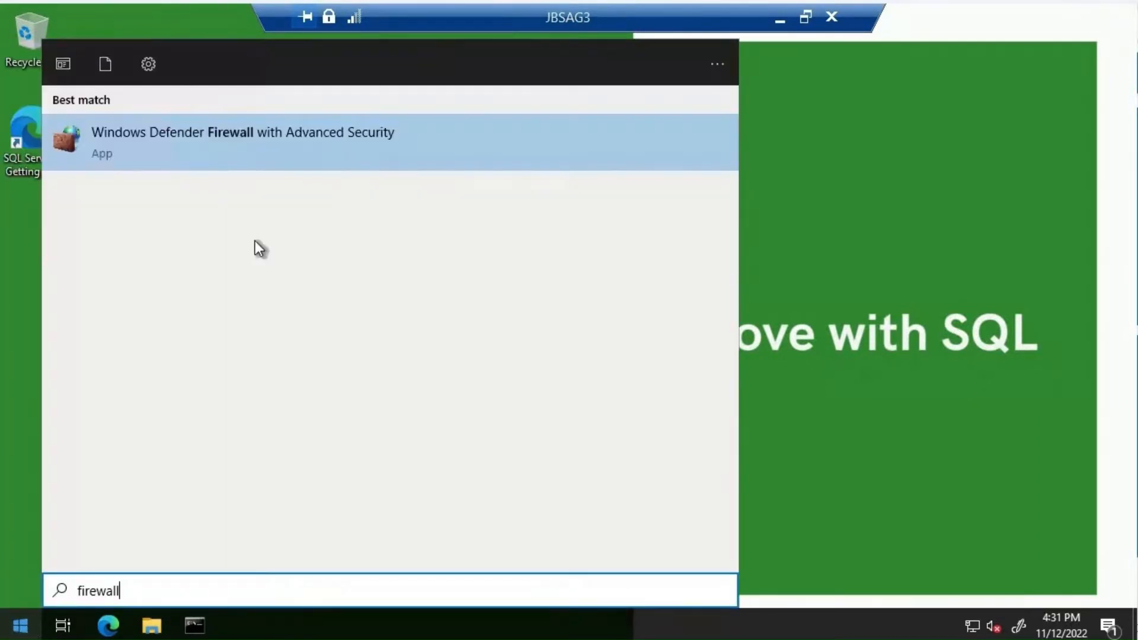
click(223, 140)
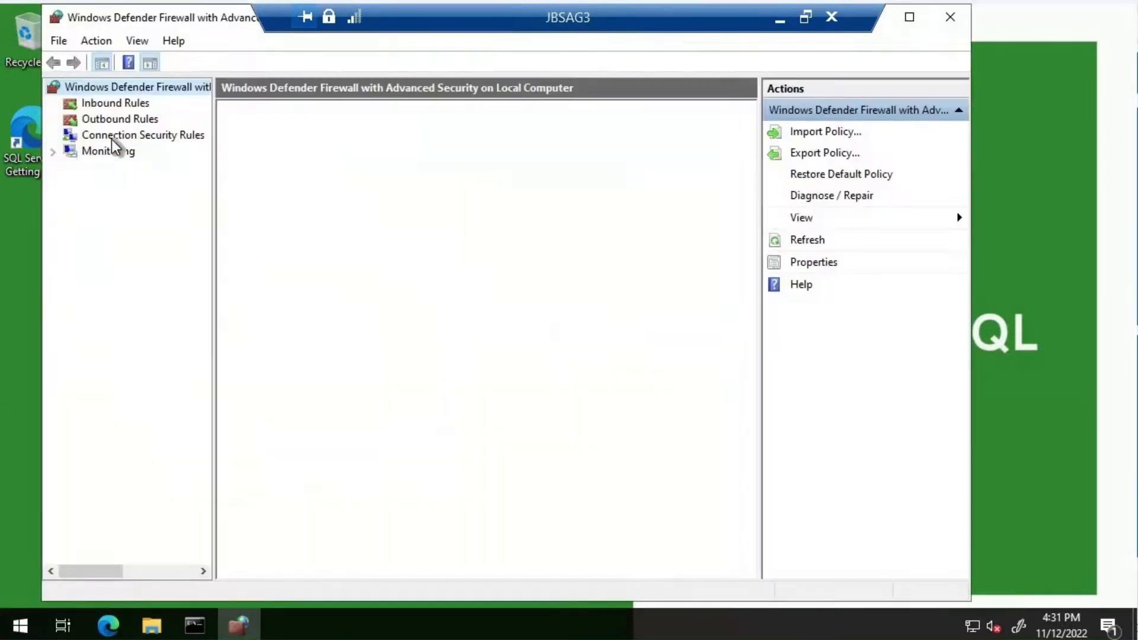
Start a new inbound rule of the Port type in the JBSAG3 firewall and proceed to its protocol and ports settings.
click(109, 103)
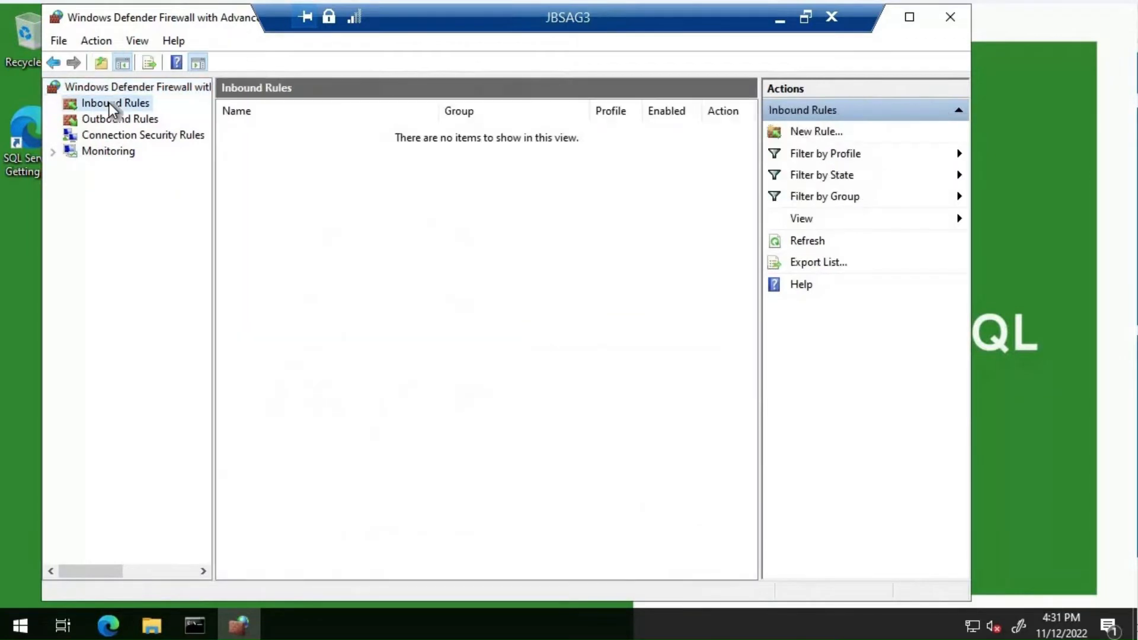
right_click(109, 102)
click(133, 115)
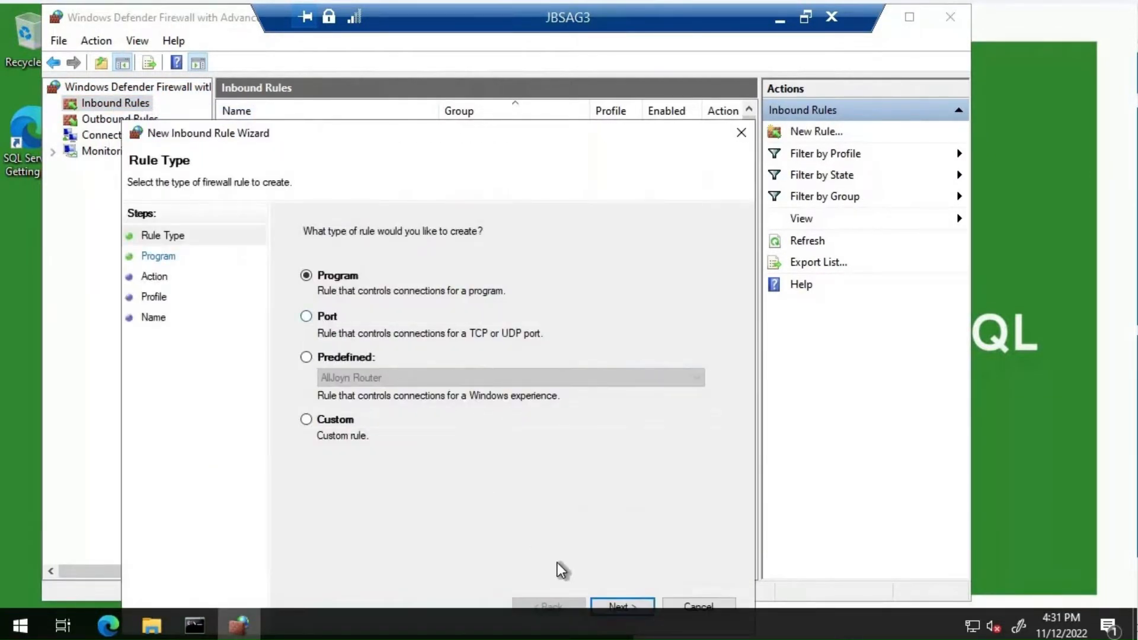
key(Down)
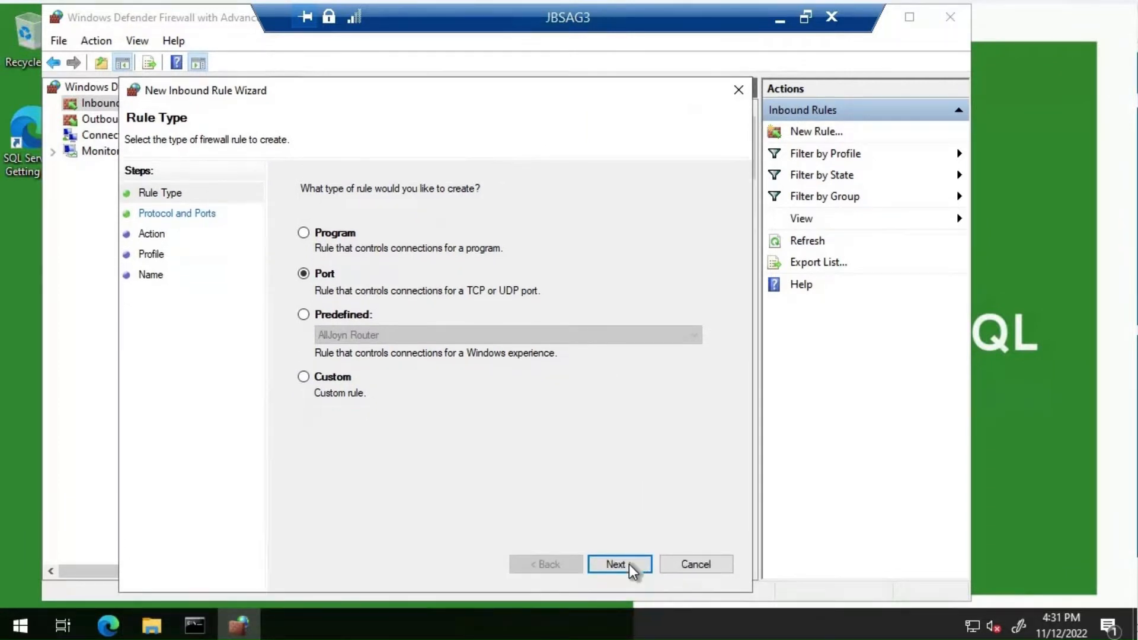
click(628, 564)
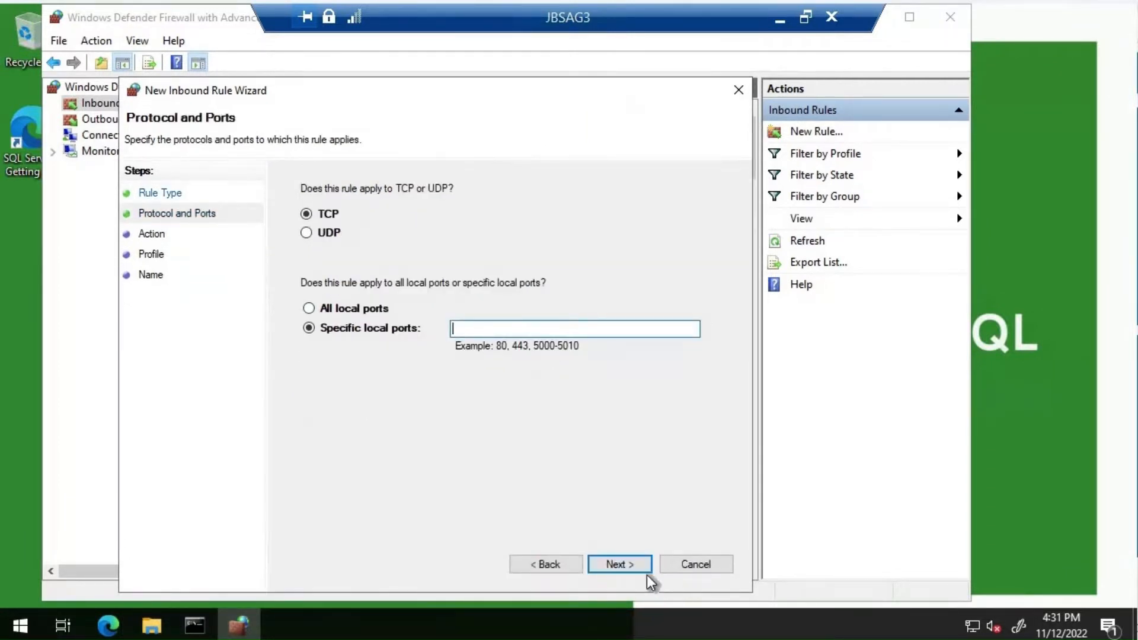
Enter TCP ports 5022, 1433, 58888 for the JBSAG3 rule, keep the connection allowed for all profiles, and create it as AON_Ports.
text(5022, 1433, 59999)
click(620, 560)
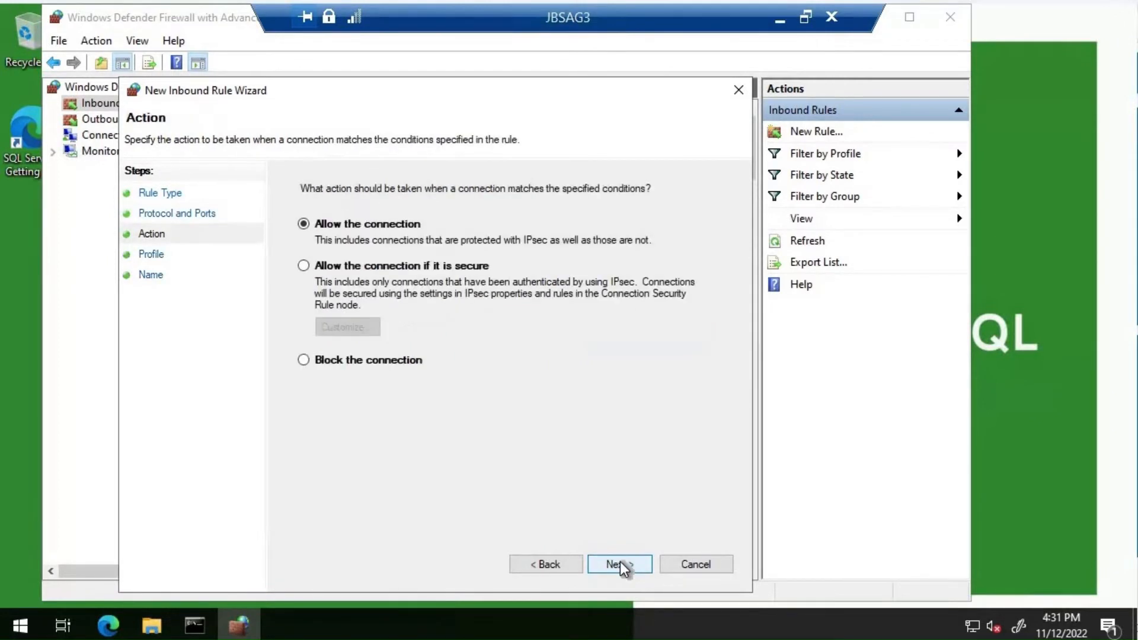
click(620, 563)
click(620, 563)
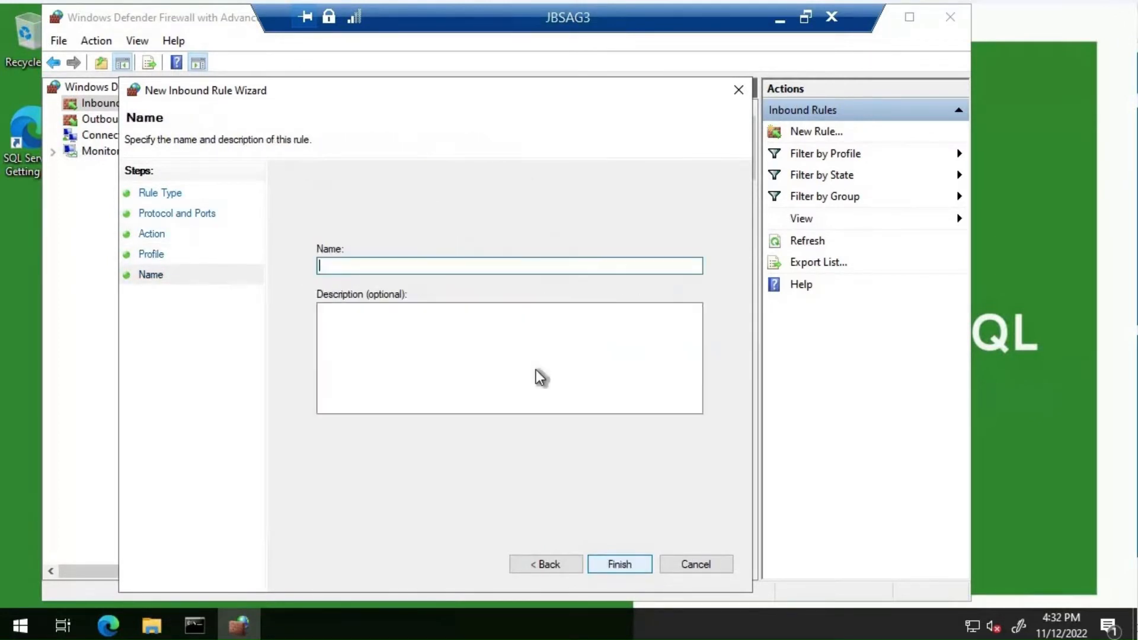
text(AON)
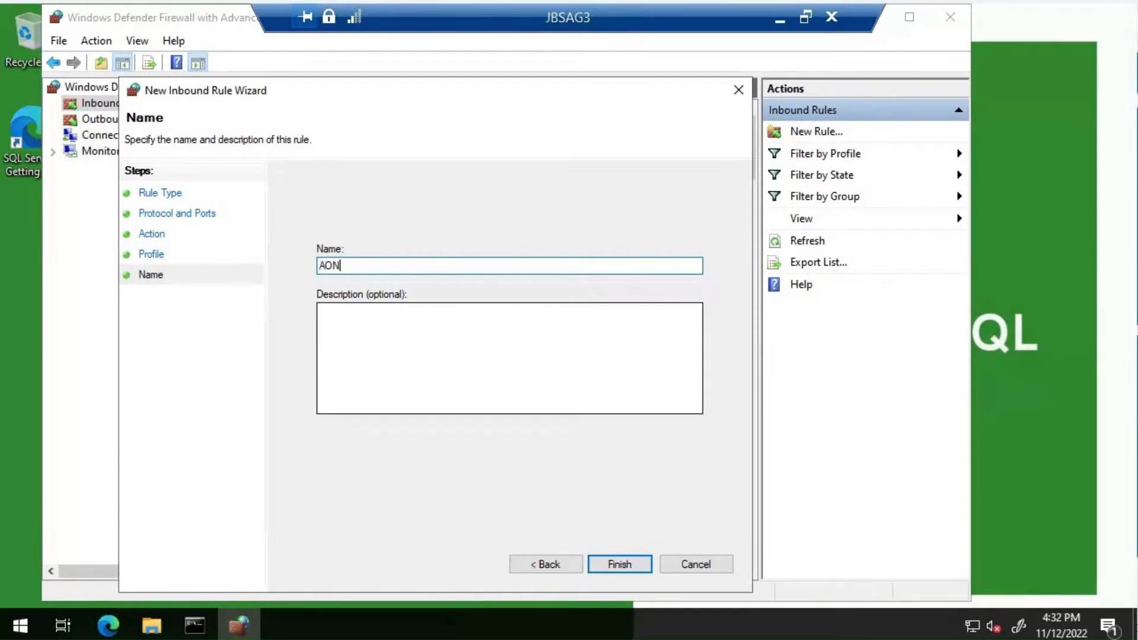
text(_Ports)
click(620, 564)
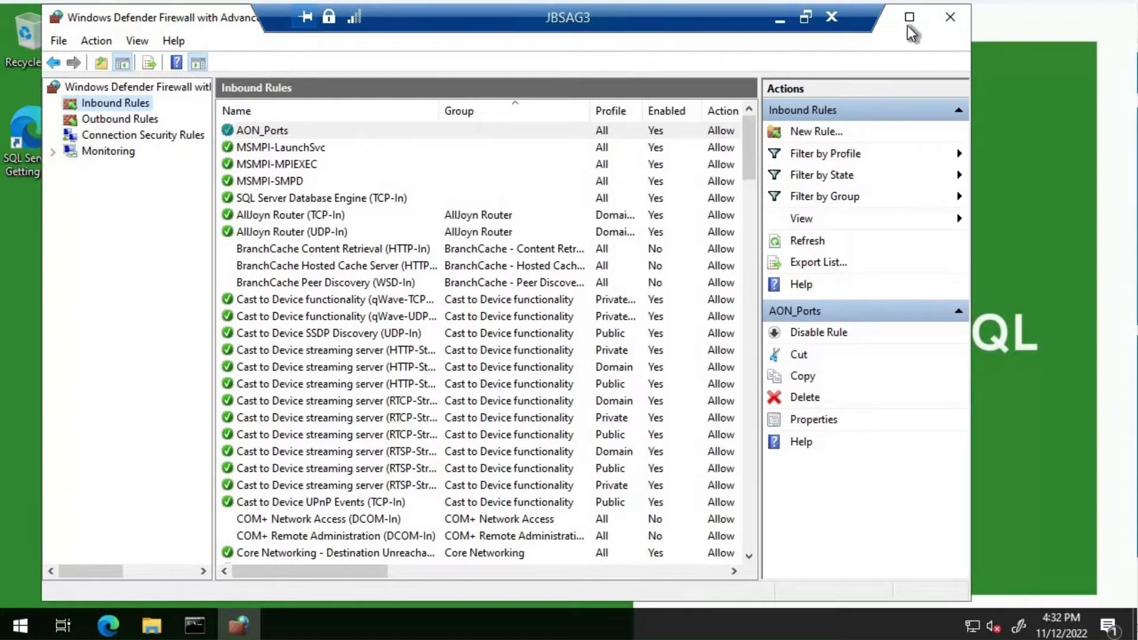
Close the Windows Defender Firewall windows in the JBSAG3, JBSAG1 and JBSAG2 remote sessions.
click(950, 17)
click(780, 21)
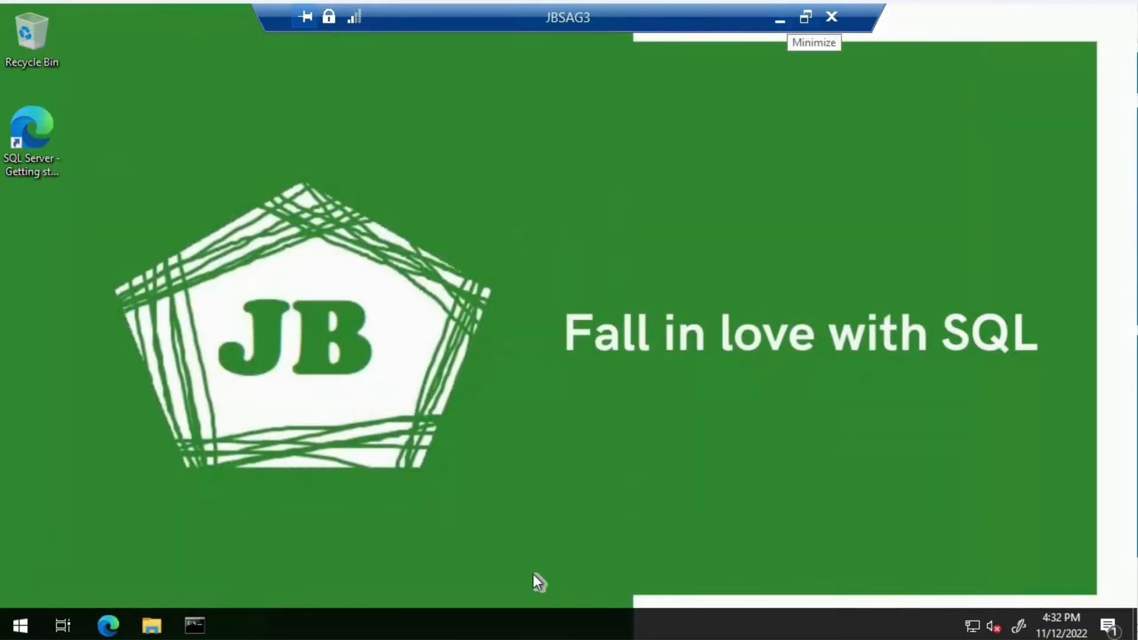
click(369, 619)
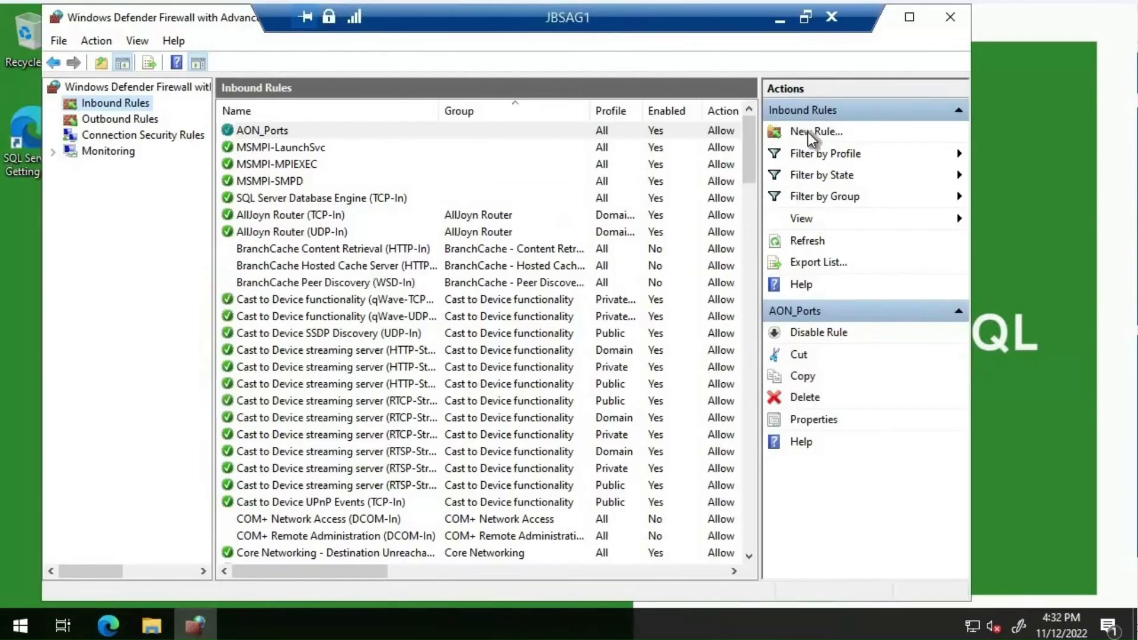
click(780, 18)
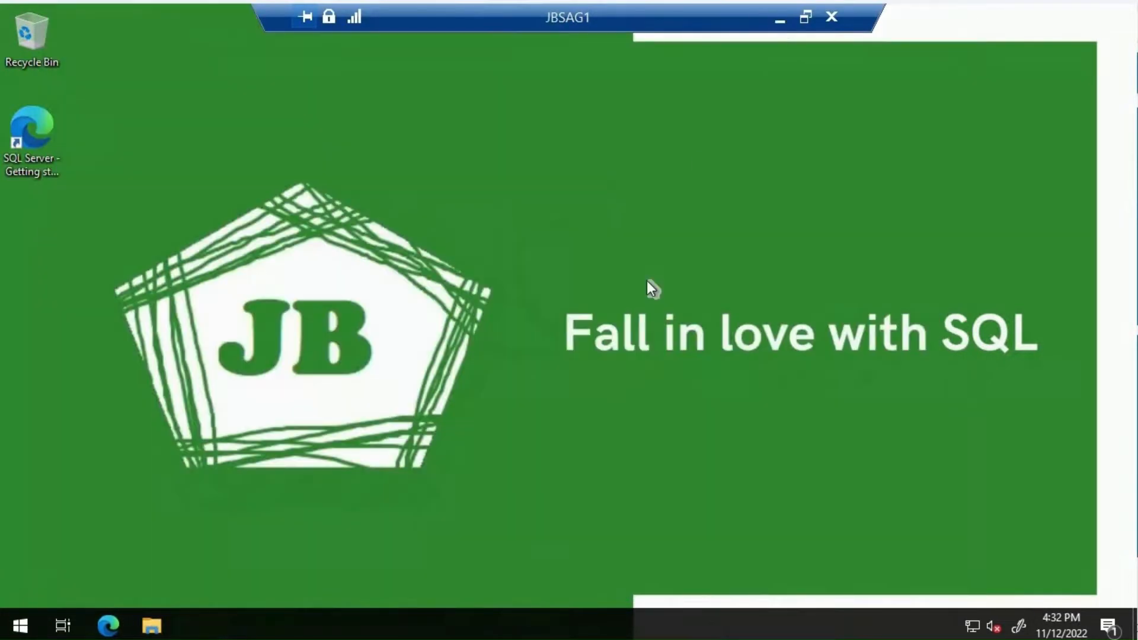
click(500, 628)
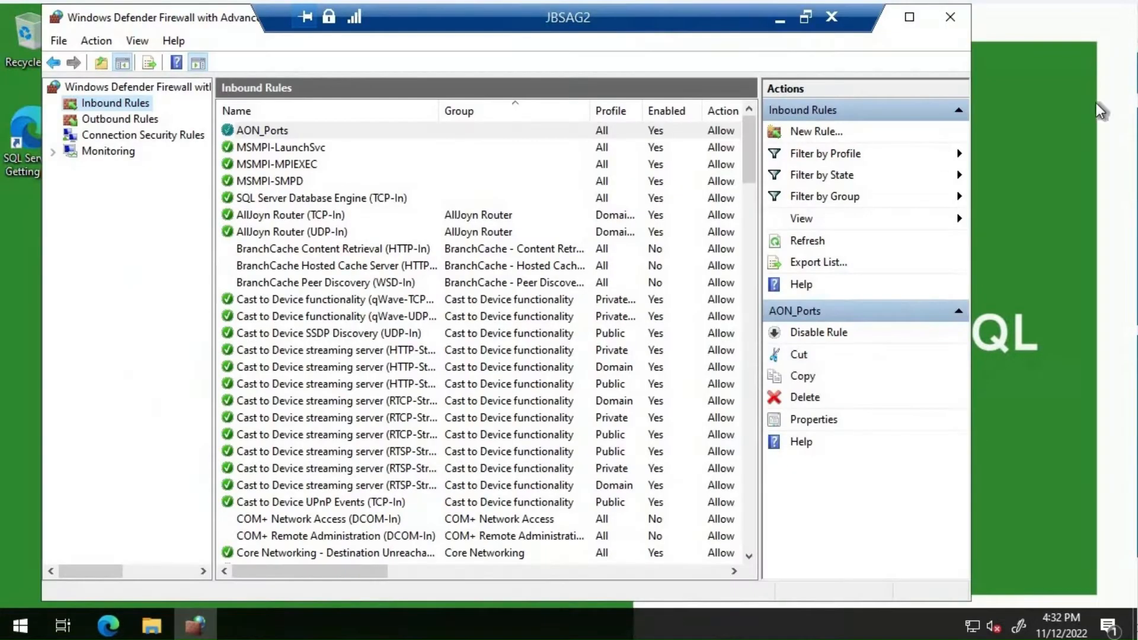
click(951, 17)
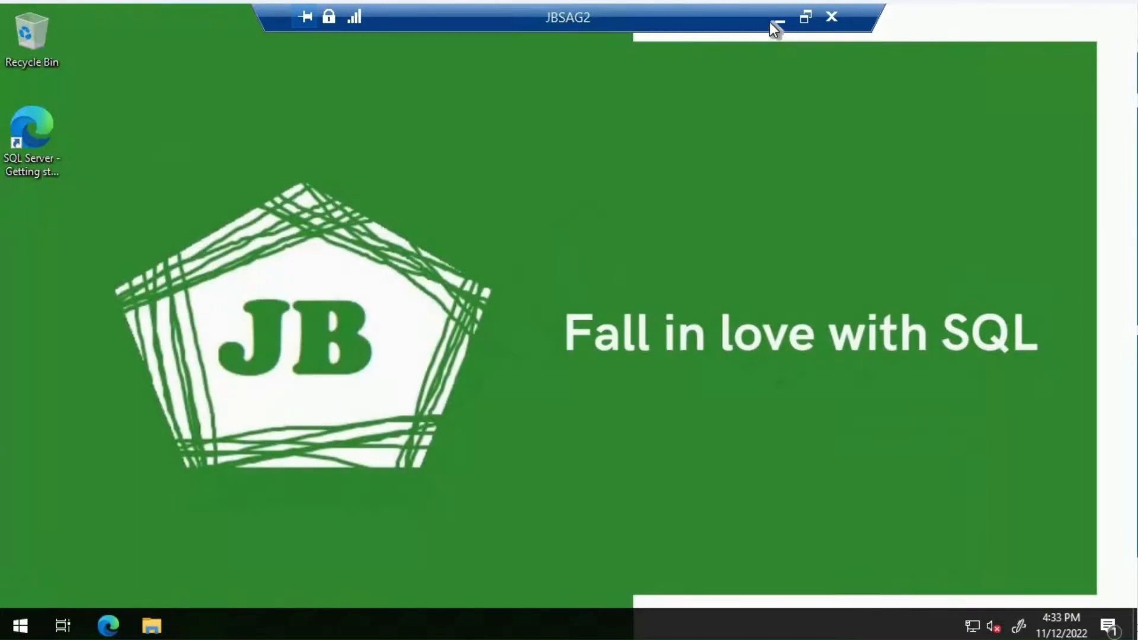
Switch to the JBSAG1 remote session and open Windows PowerShell as administrator by searching for "powersh".
click(323, 630)
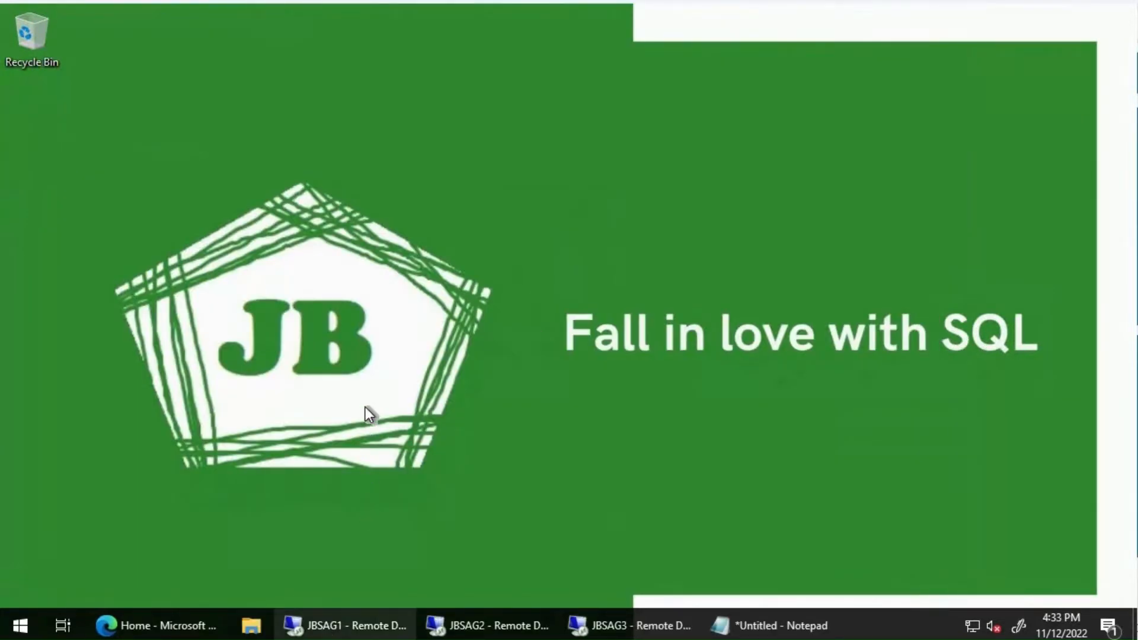
click(20, 627)
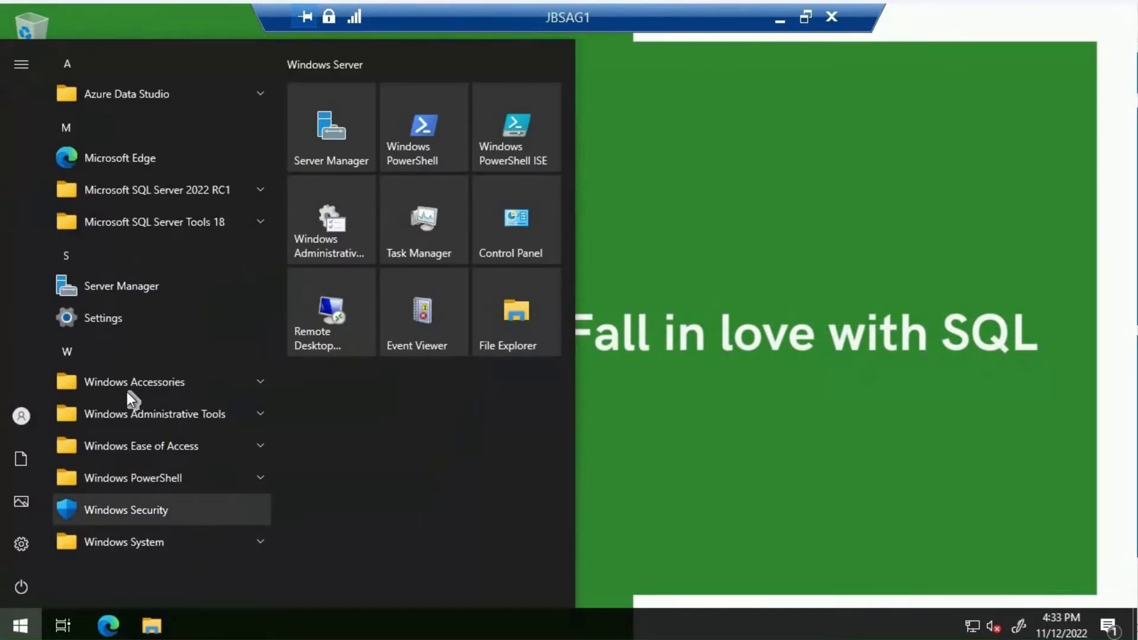
text(powersh)
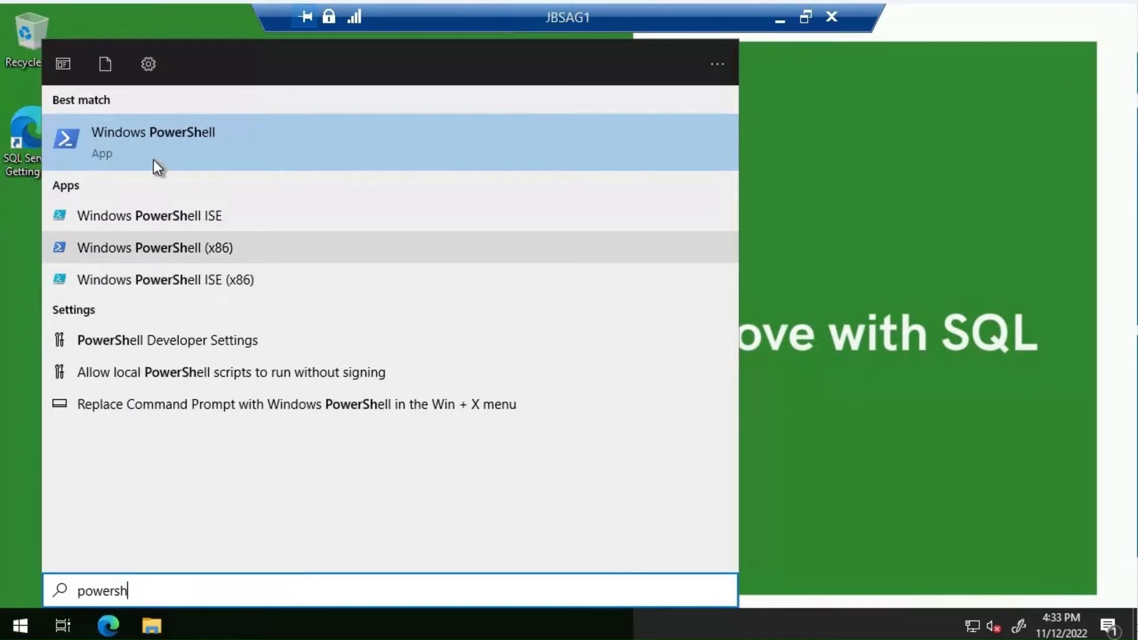
right_click(150, 150)
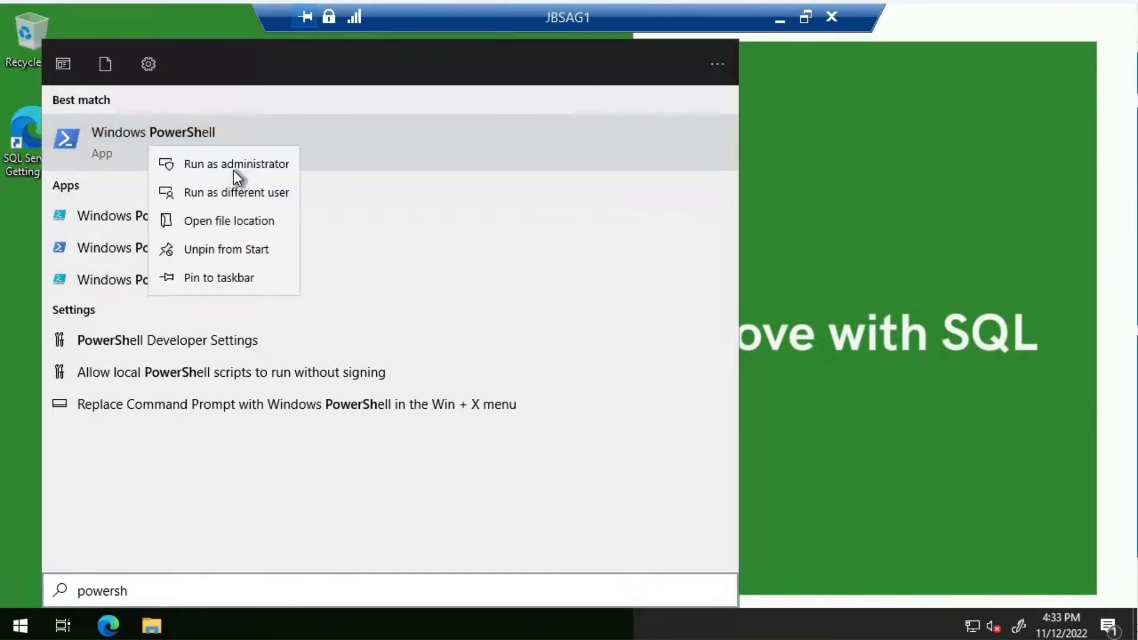
click(233, 166)
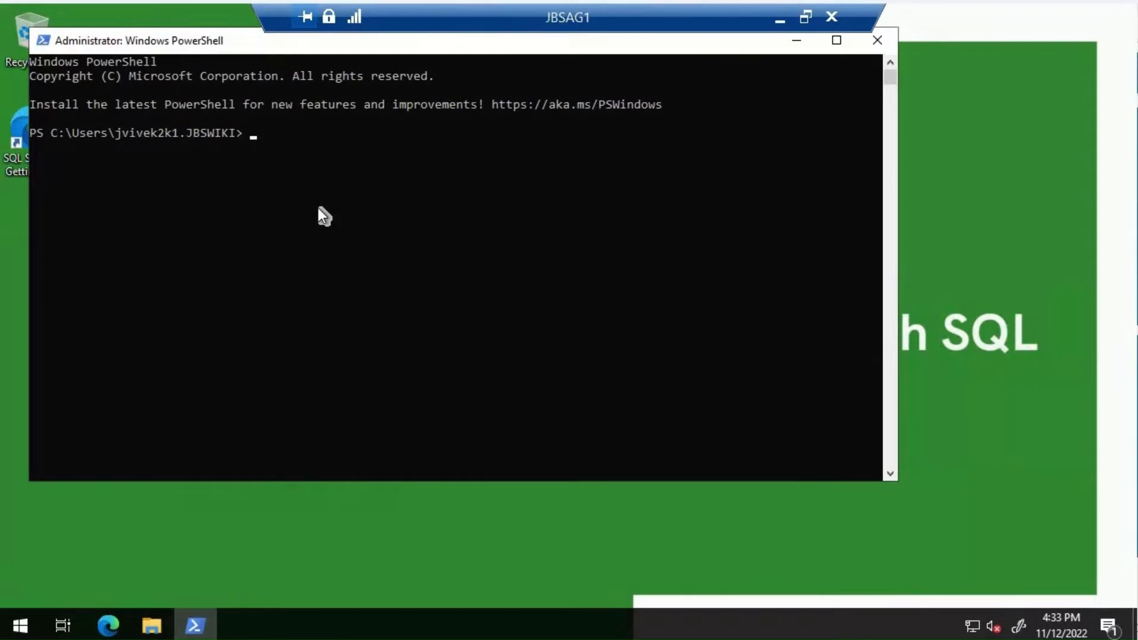
From a cleared C:\ prompt on JBSAG1, run Install-WindowsFeature -Name "Failover-Clustering" -IncludeManagementTools.
text(cd\)
key(Return)
text(cls)
key(Return)
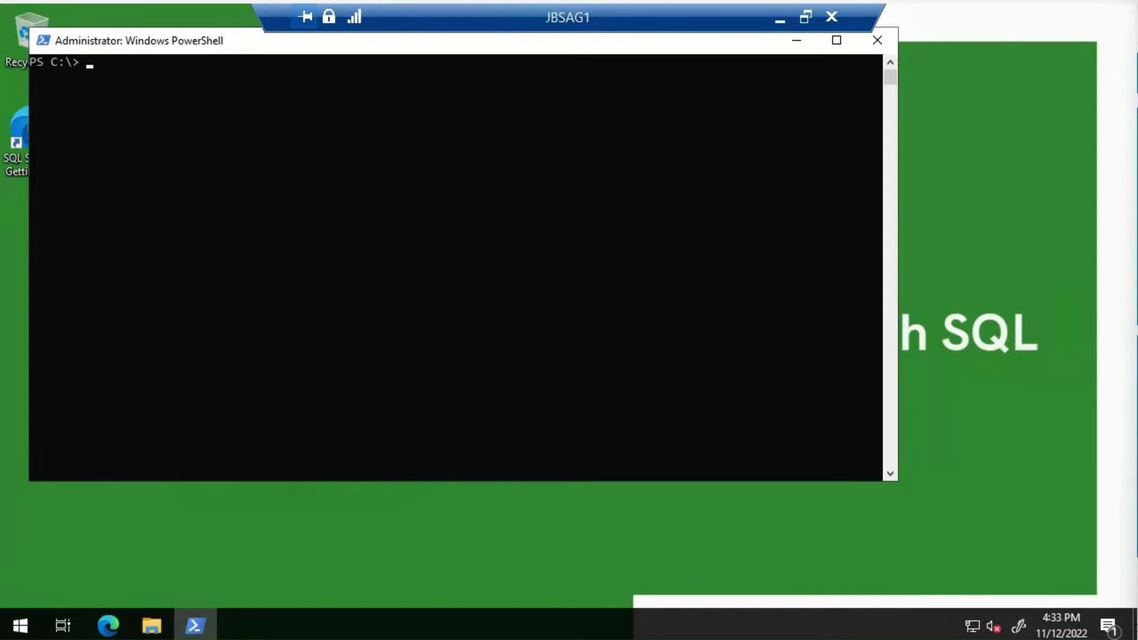
right_click(211, 144)
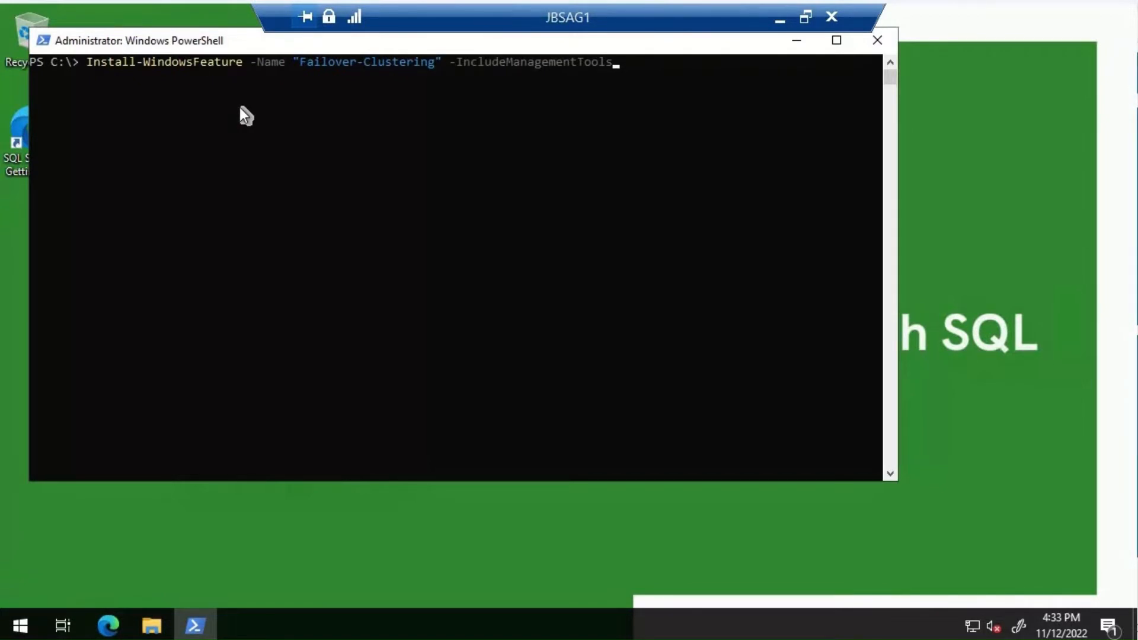
key(Return)
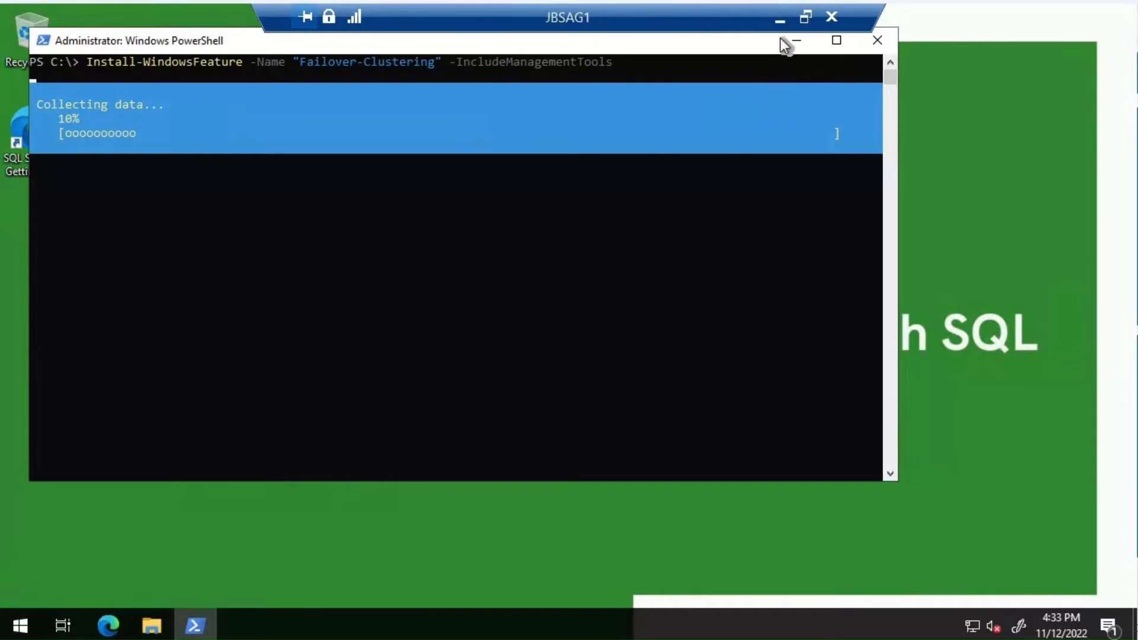
Switch to the JBSAG2 remote session and open Windows PowerShell as administrator by searching for "power".
click(780, 20)
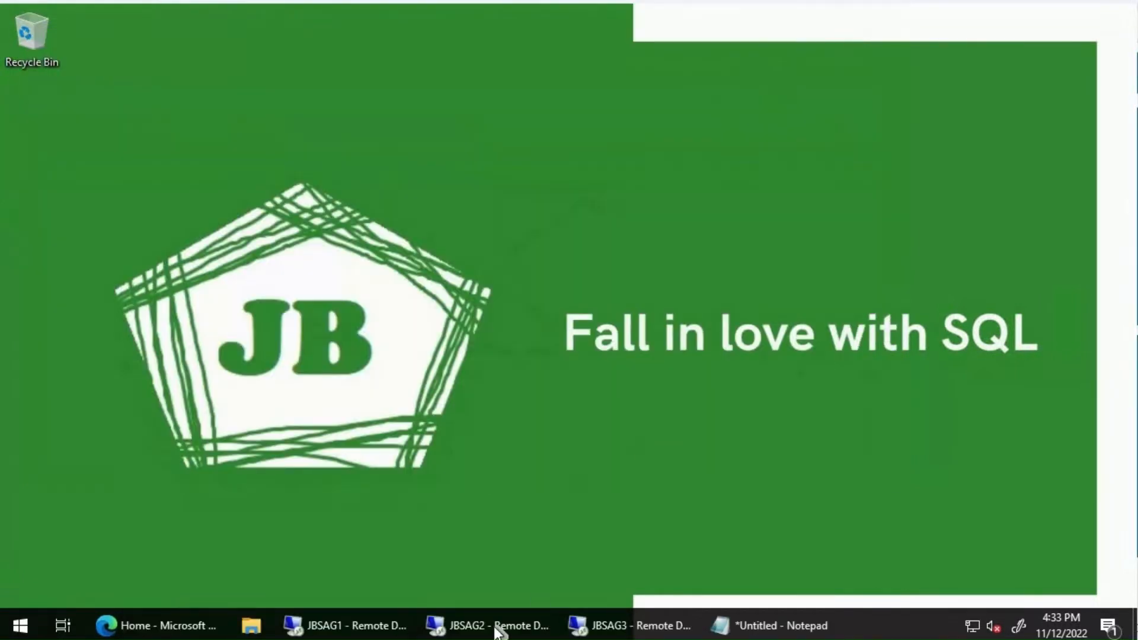
click(498, 627)
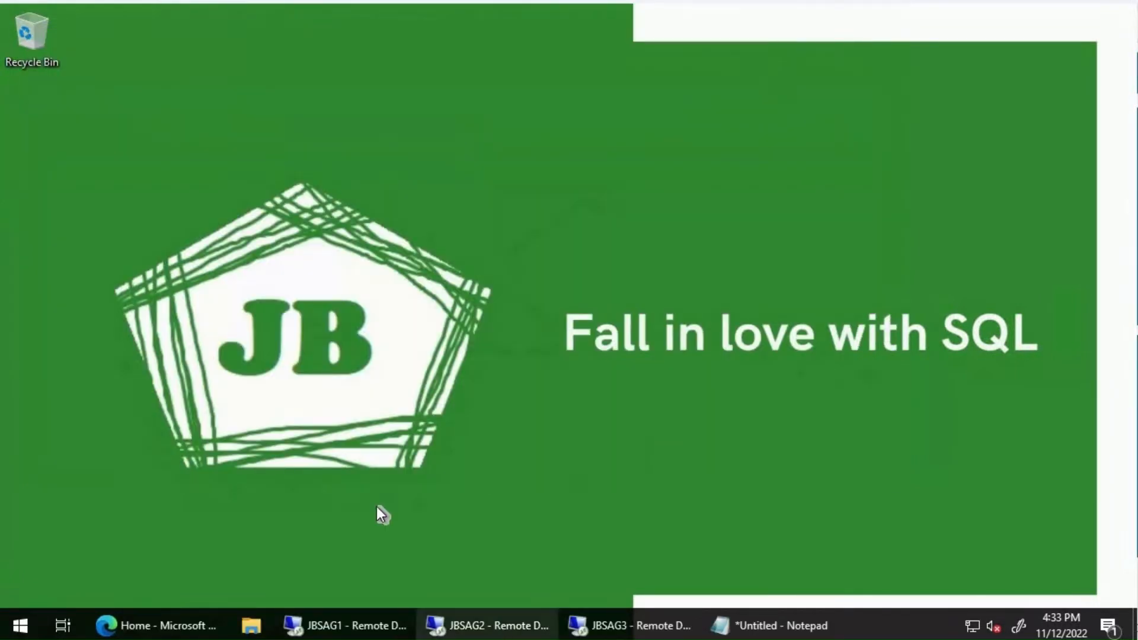
click(20, 627)
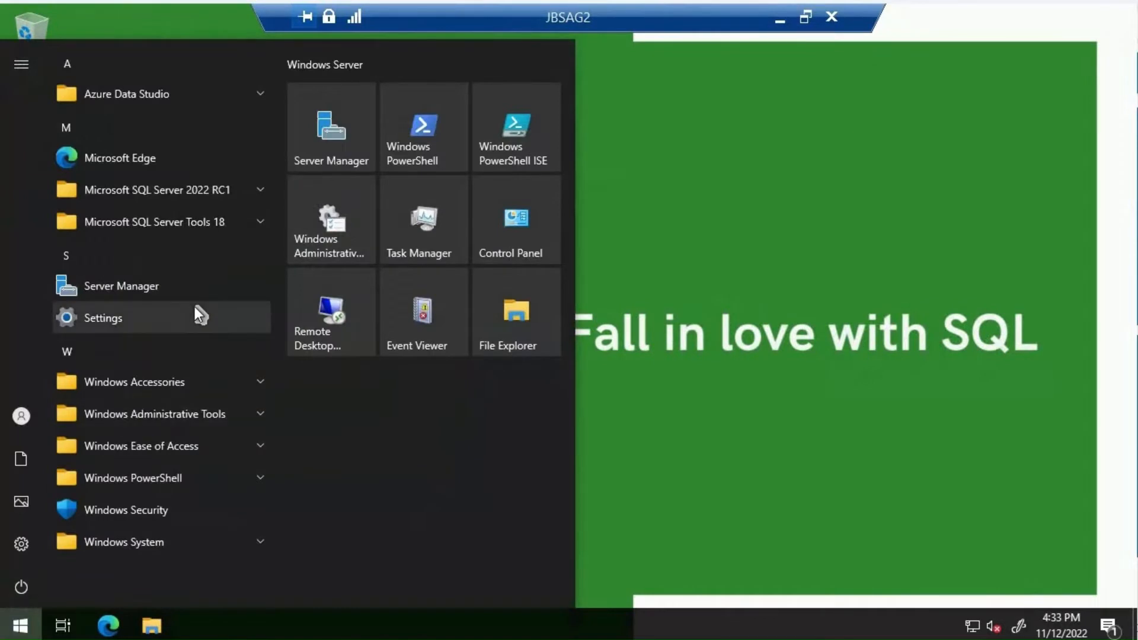
text(power)
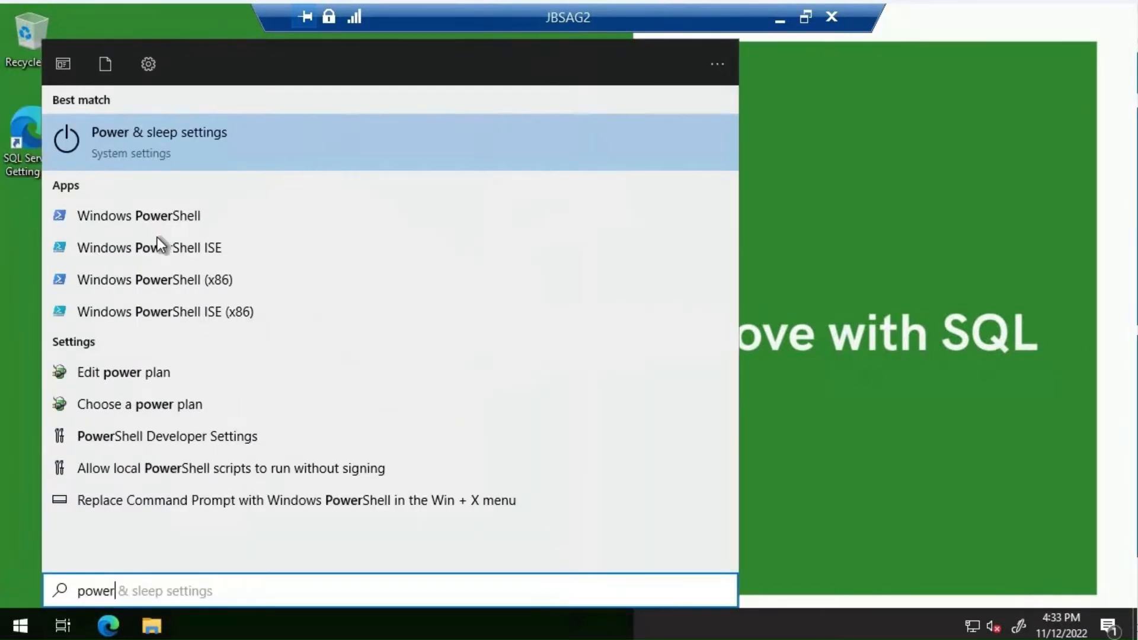
right_click(226, 249)
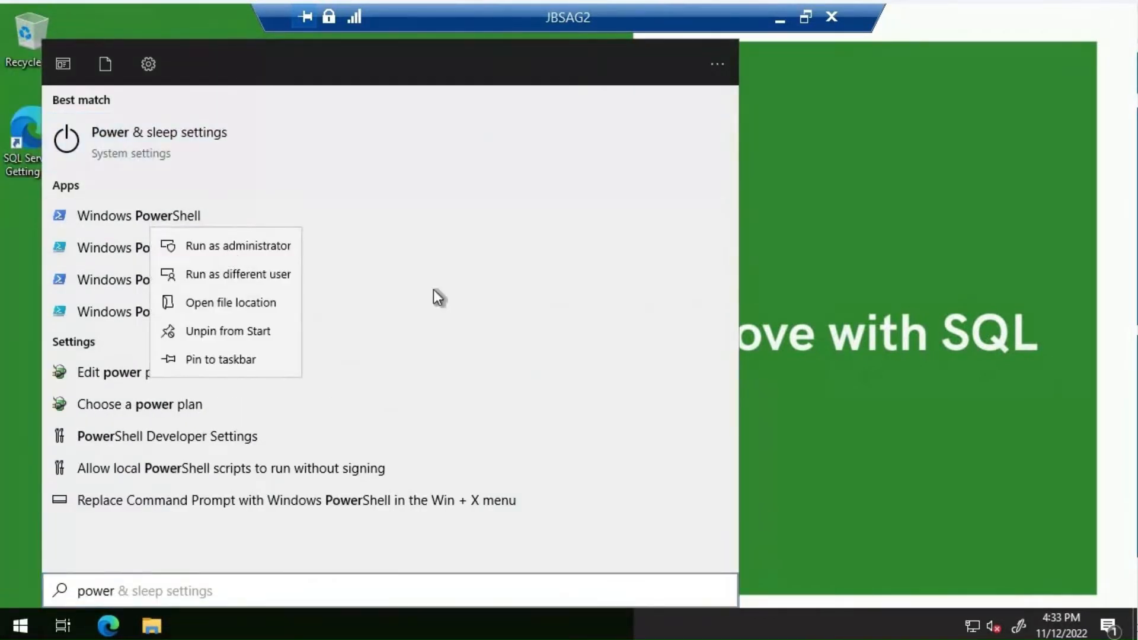
click(227, 250)
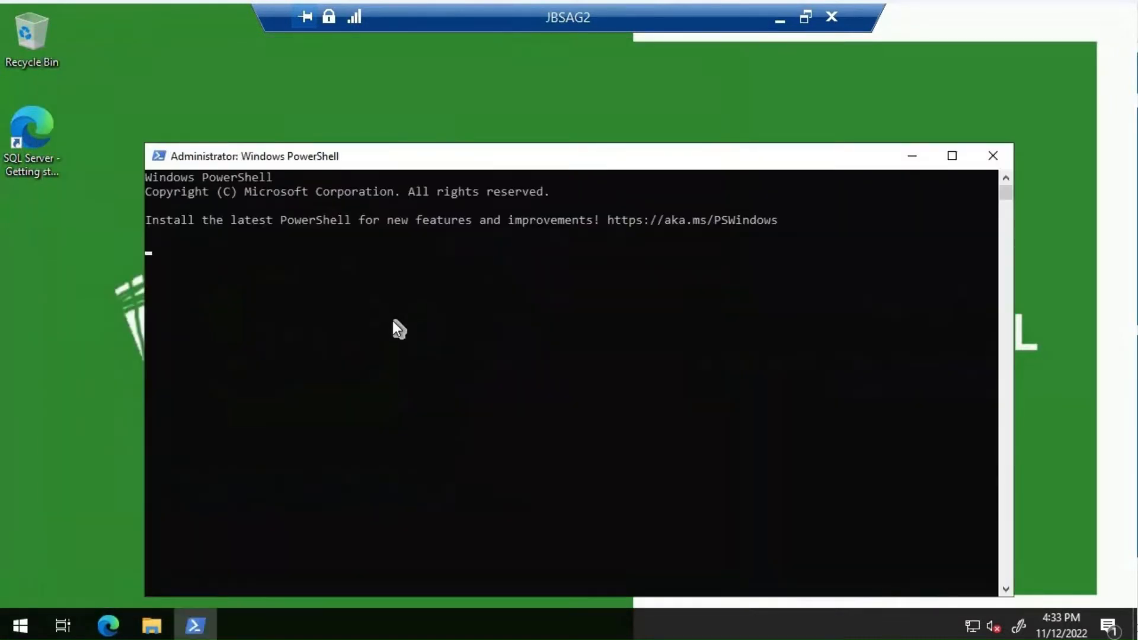
From a cleared C:\ prompt on JBSAG2, run Install-WindowsFeature -Name "Failover-Clustering" -IncludeManagementTools.
text(cd\)
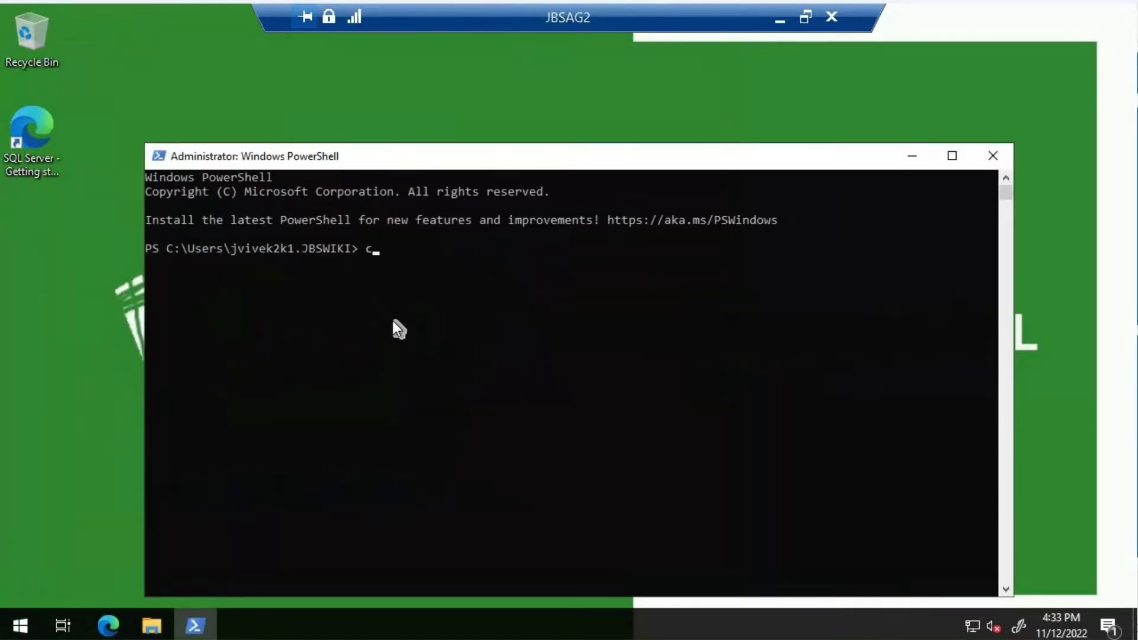
key(Return)
text(cls)
key(Return)
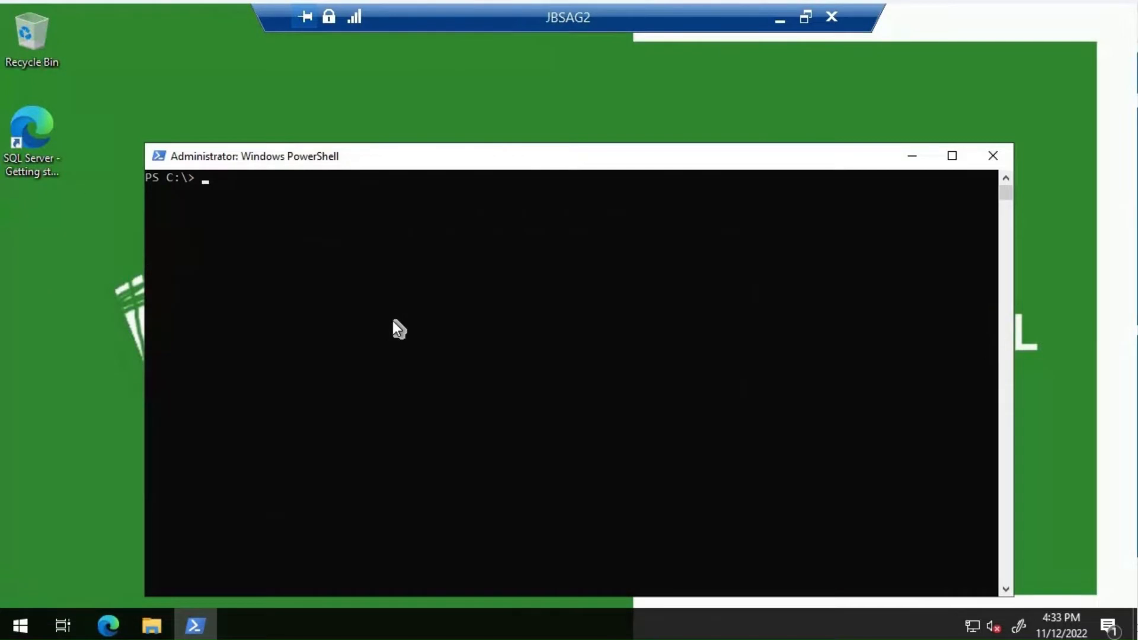
text(Install-WindowsFeature -Name "Failover-Clustering" -IncludeManagementTools)
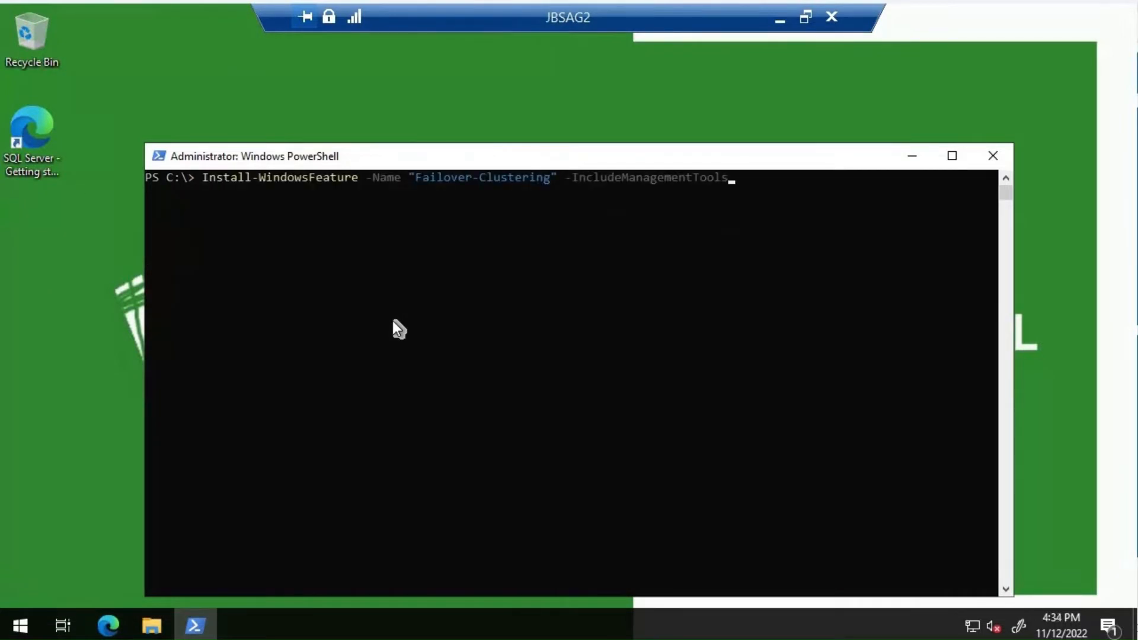
key(Return)
Switch to the JBSAG3 remote session and open Windows PowerShell as administrator by searching for "powershell".
click(780, 21)
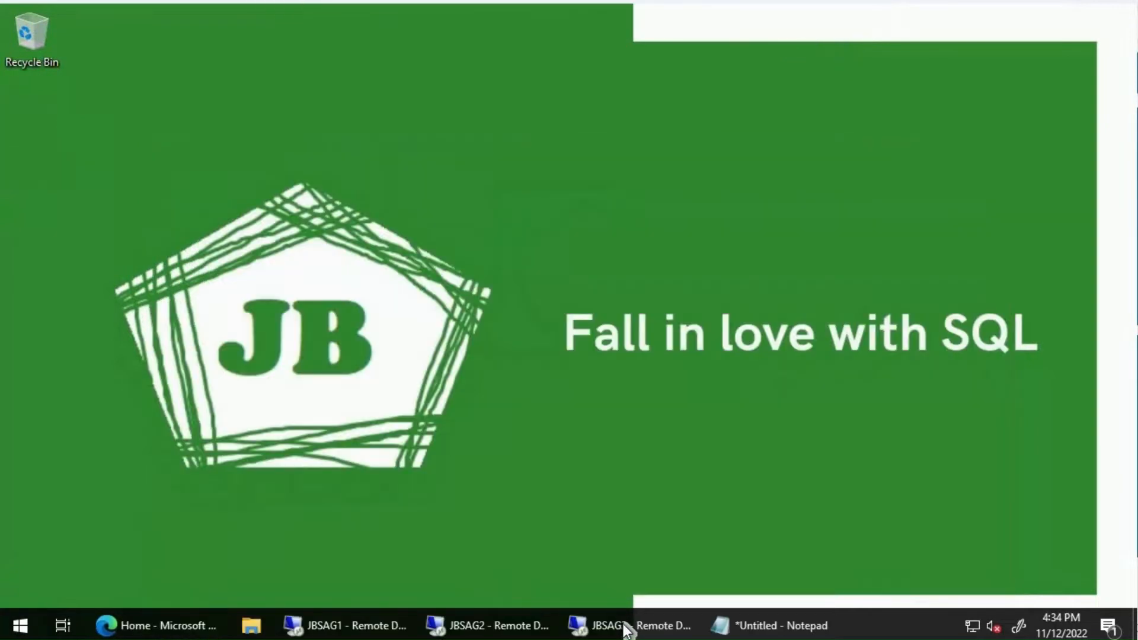
click(626, 629)
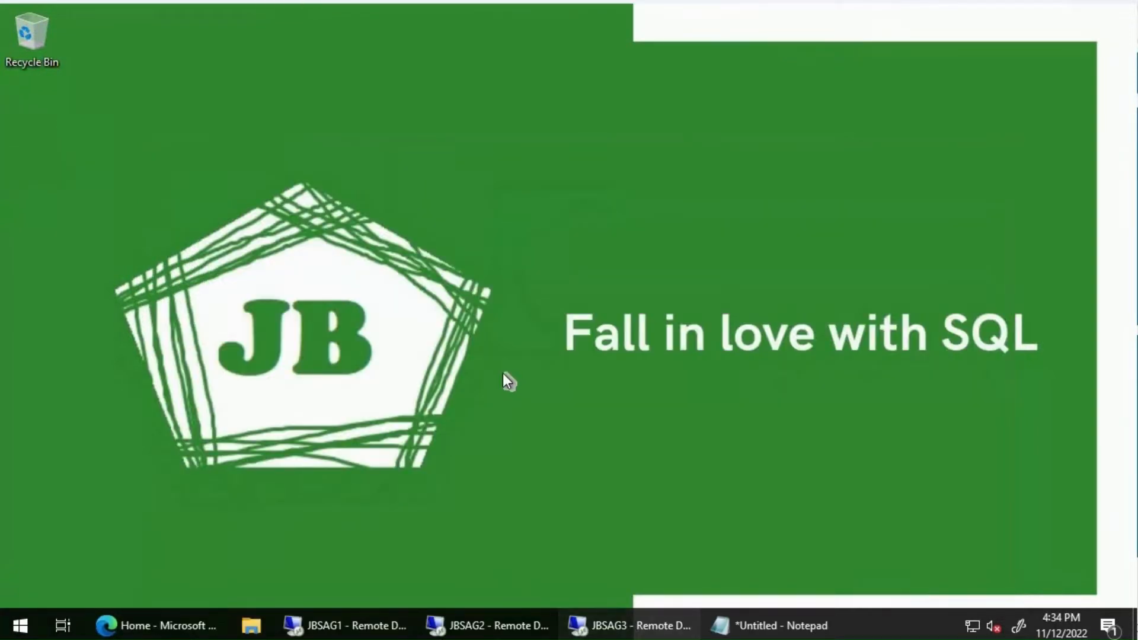
click(23, 627)
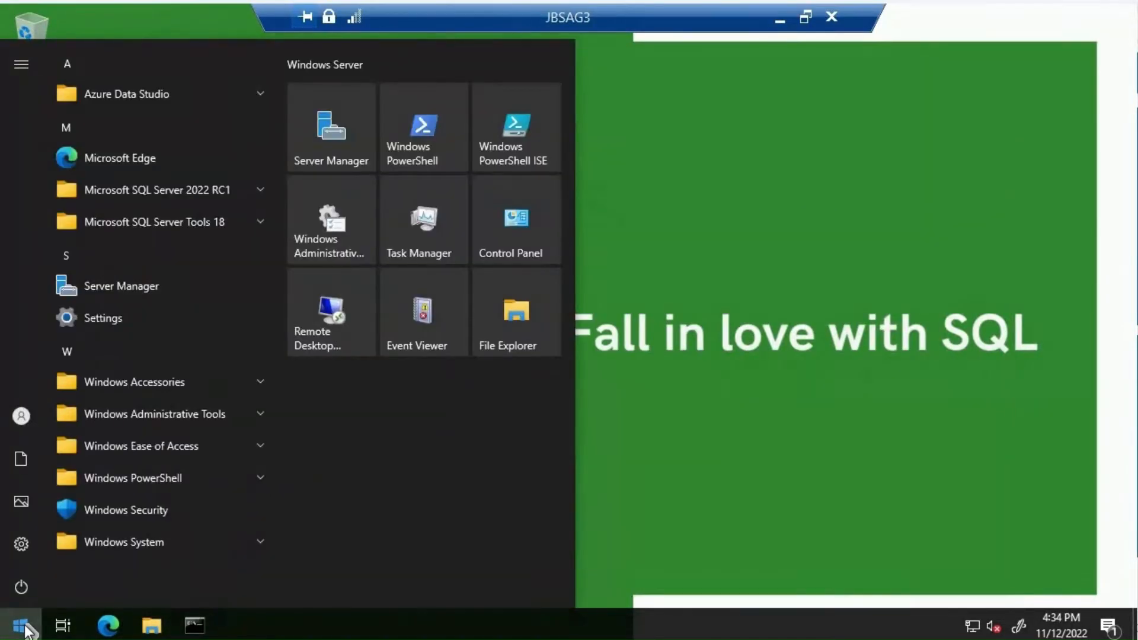
text(powers)
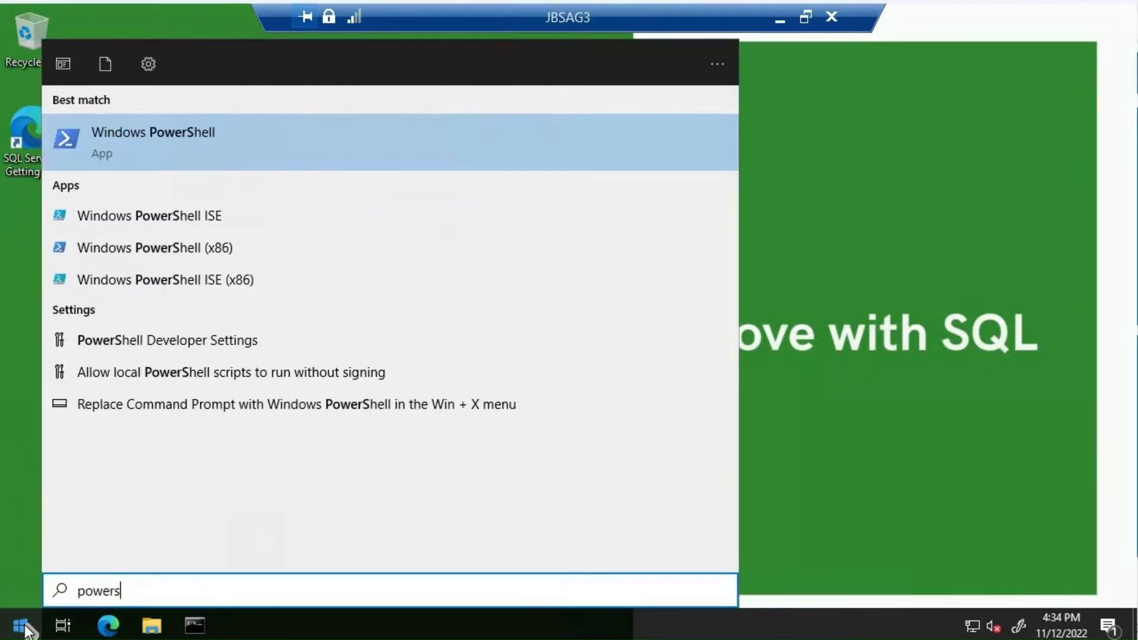
text(hell)
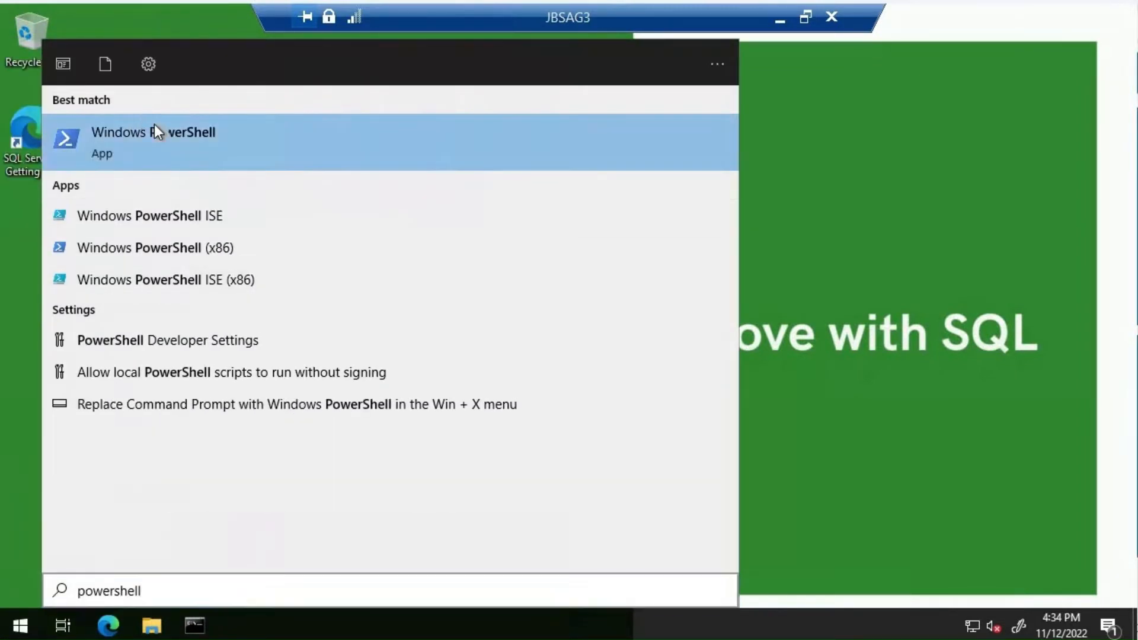
right_click(154, 123)
click(194, 136)
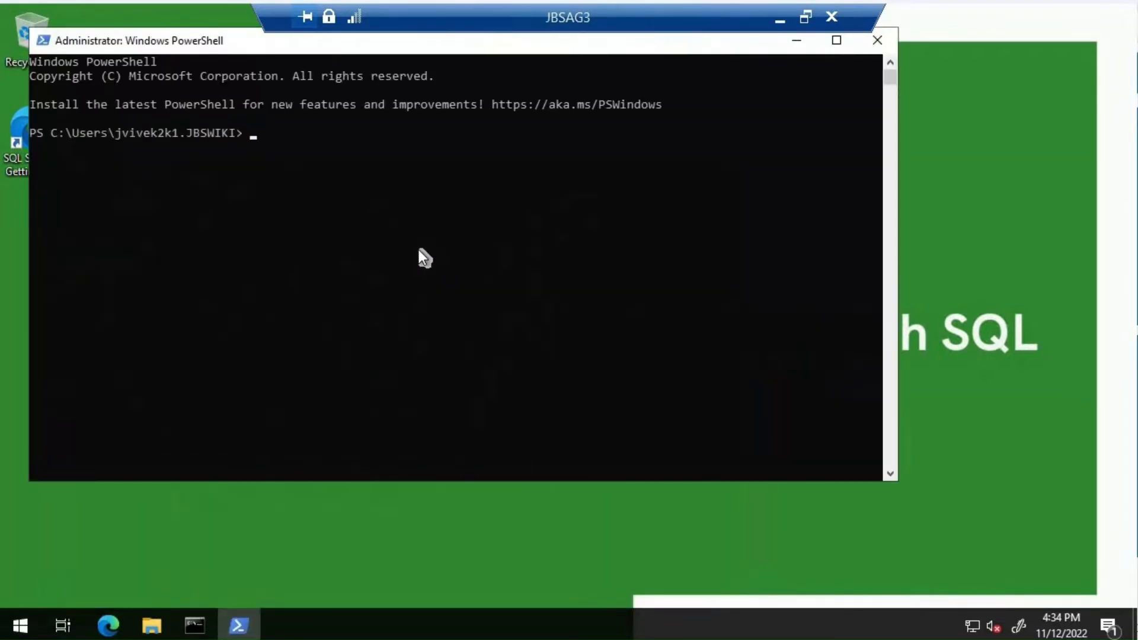
From a cleared C:\ prompt on JBSAG3, run Install-WindowsFeature -Name "Failover-Clustering" -IncludeManagementTools.
text(cd\)
key(Return)
text(sl)
key(BackSpace)
text(cl)
key(BackSpace)
key(BackSpace)
key(BackSpace)
text(cls)
key(Return)
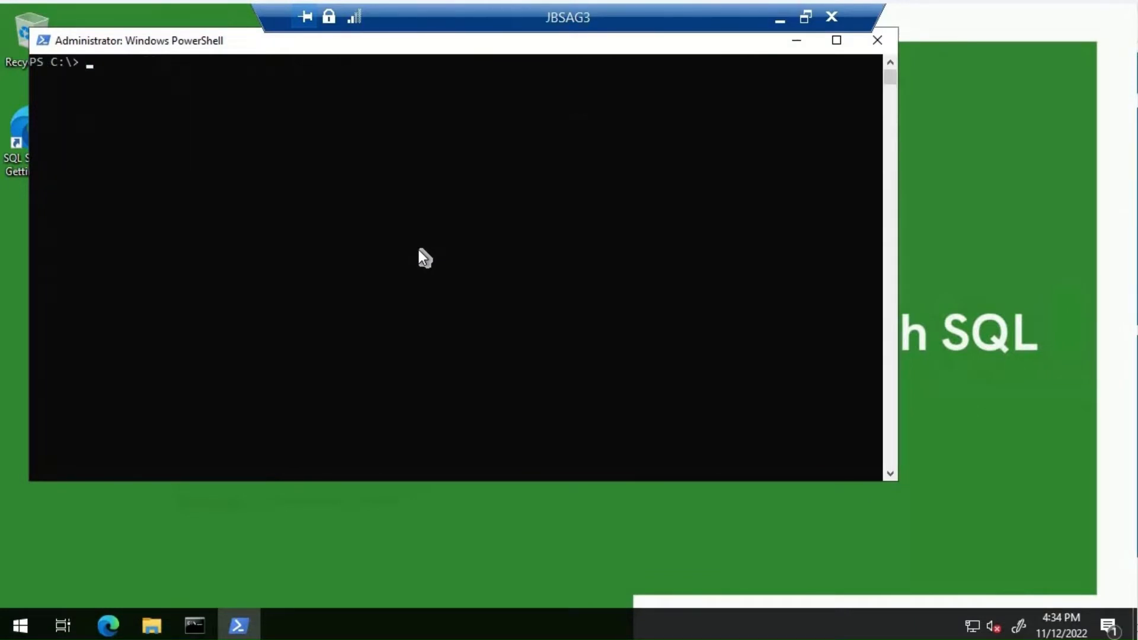
text(Install-WindowsFeature -Name "Failover-Clustering" -IncludeManagementTools)
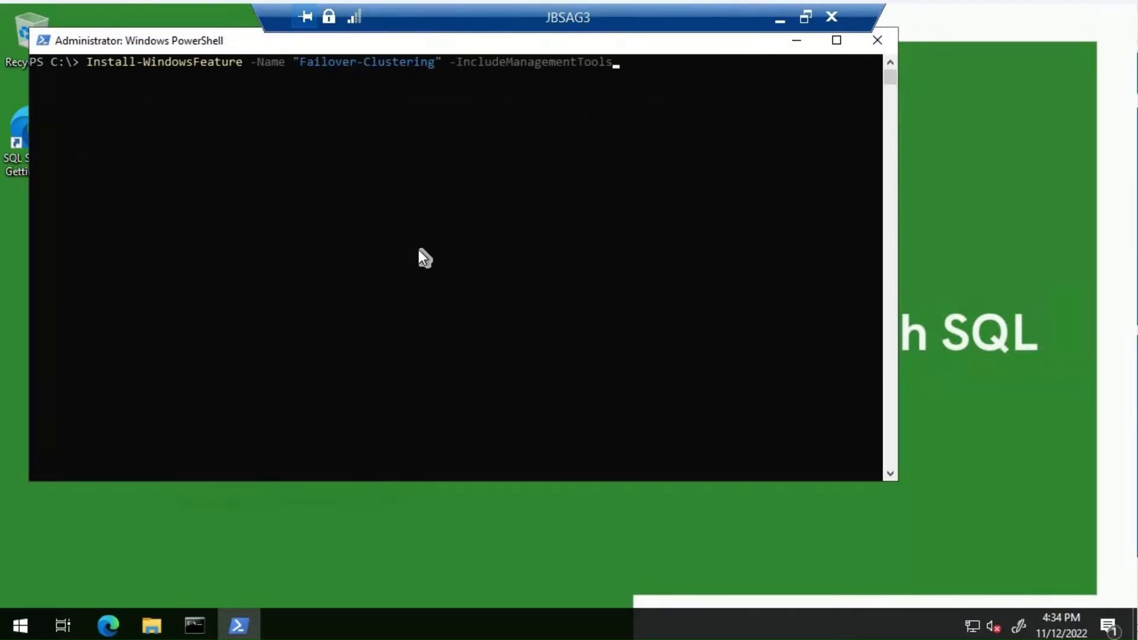
key(Return)
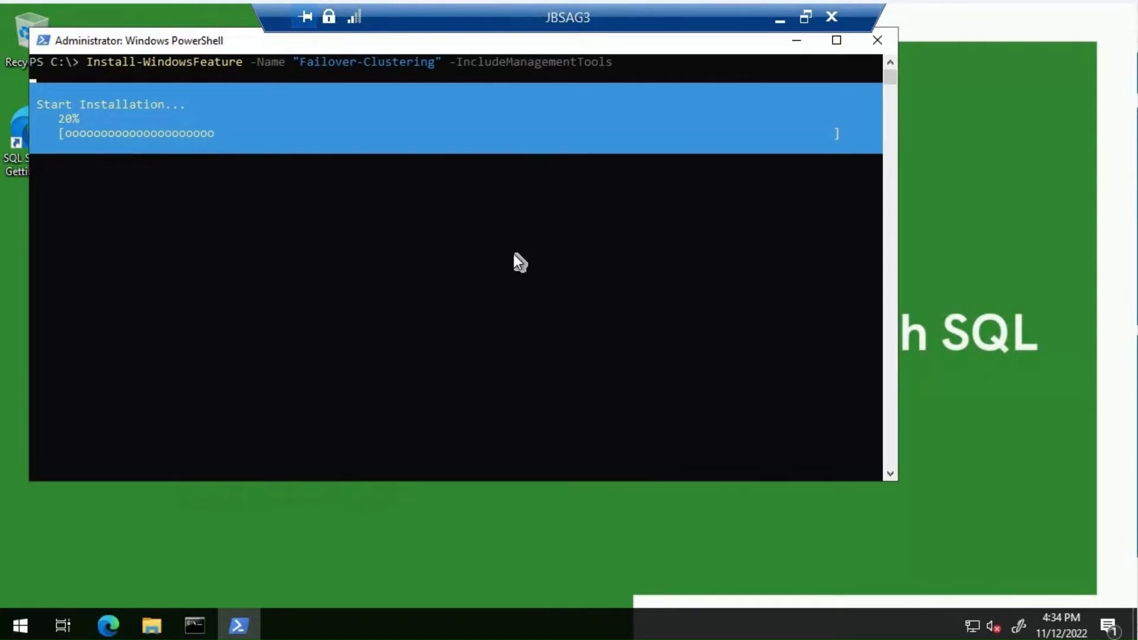
Switch to the JBSAG1 remote session, restart the server with the default shutdown reason, and dismiss the session-ended message.
click(784, 19)
click(379, 627)
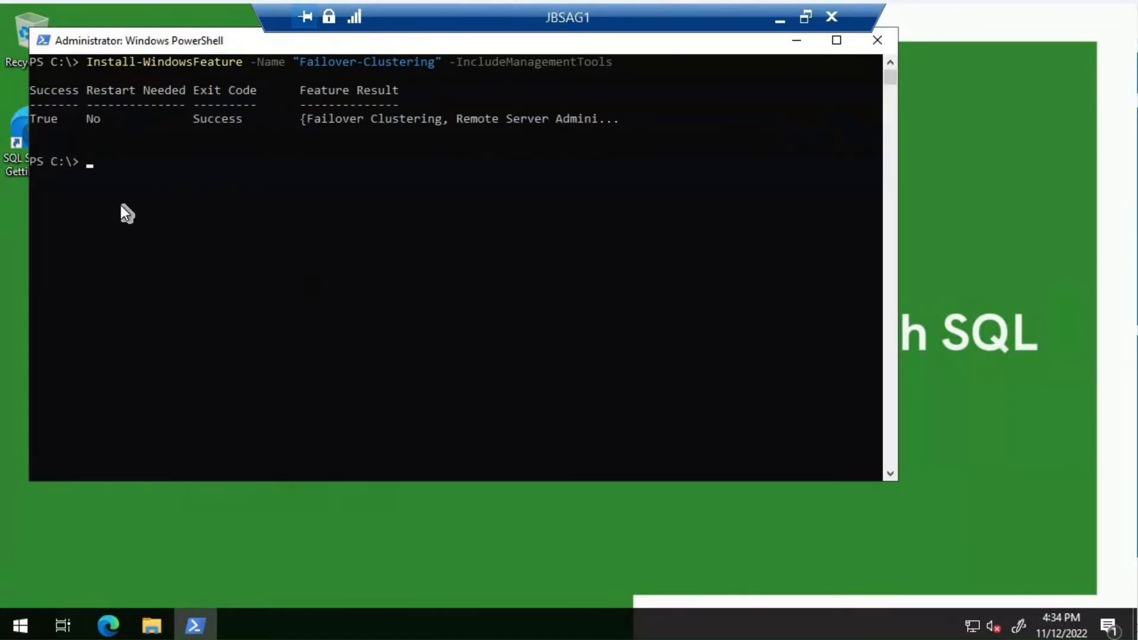
right_click(31, 613)
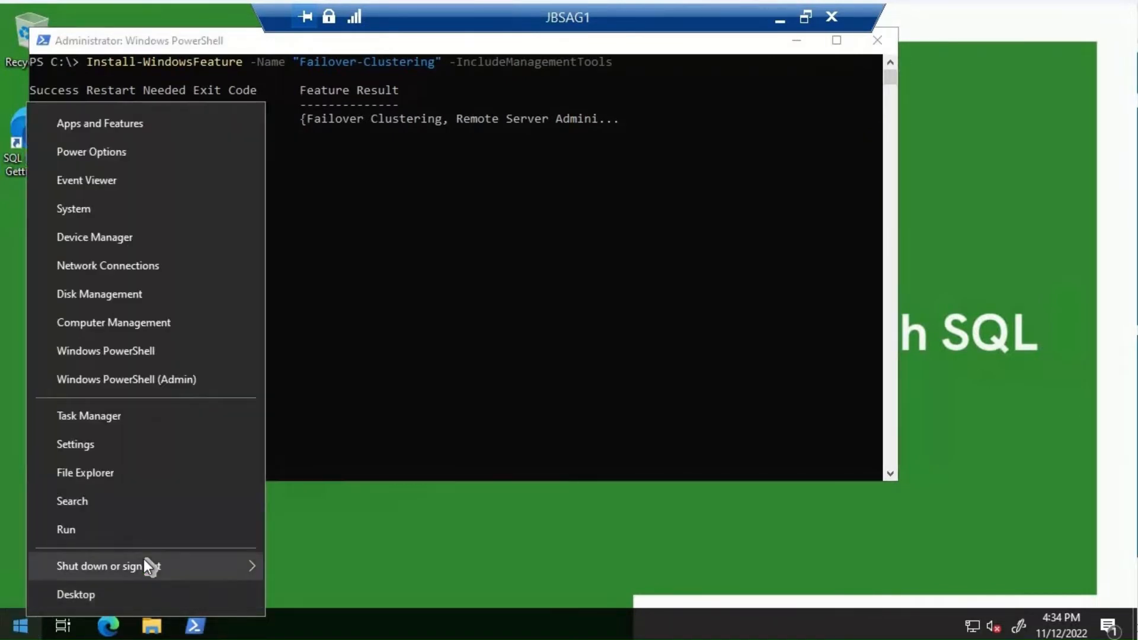
mouse_move(143, 564)
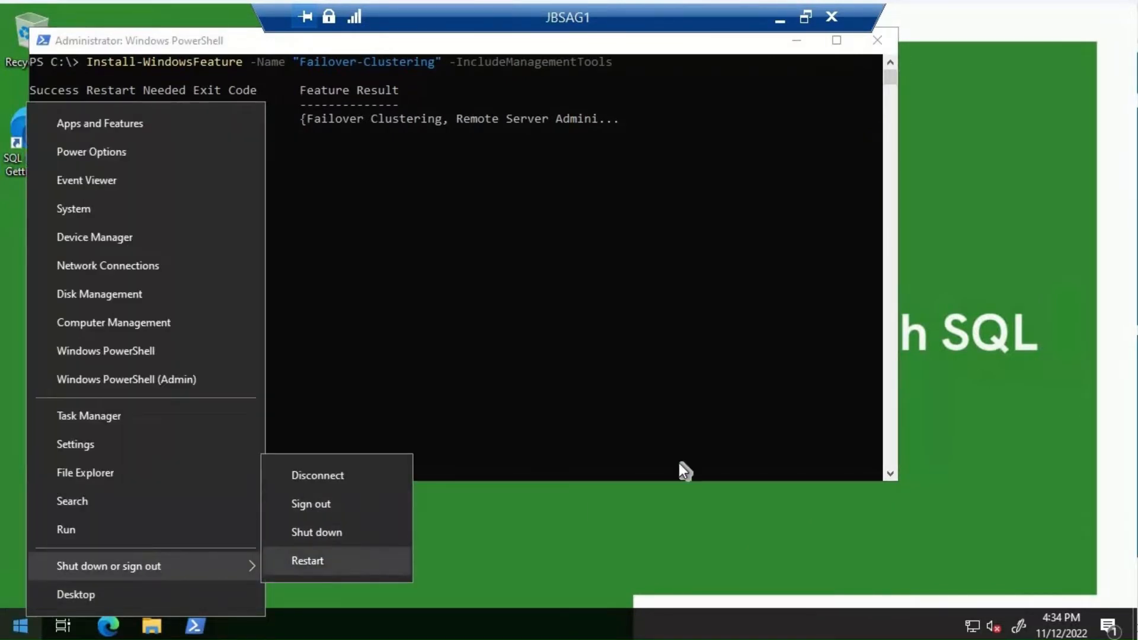
click(347, 561)
click(317, 584)
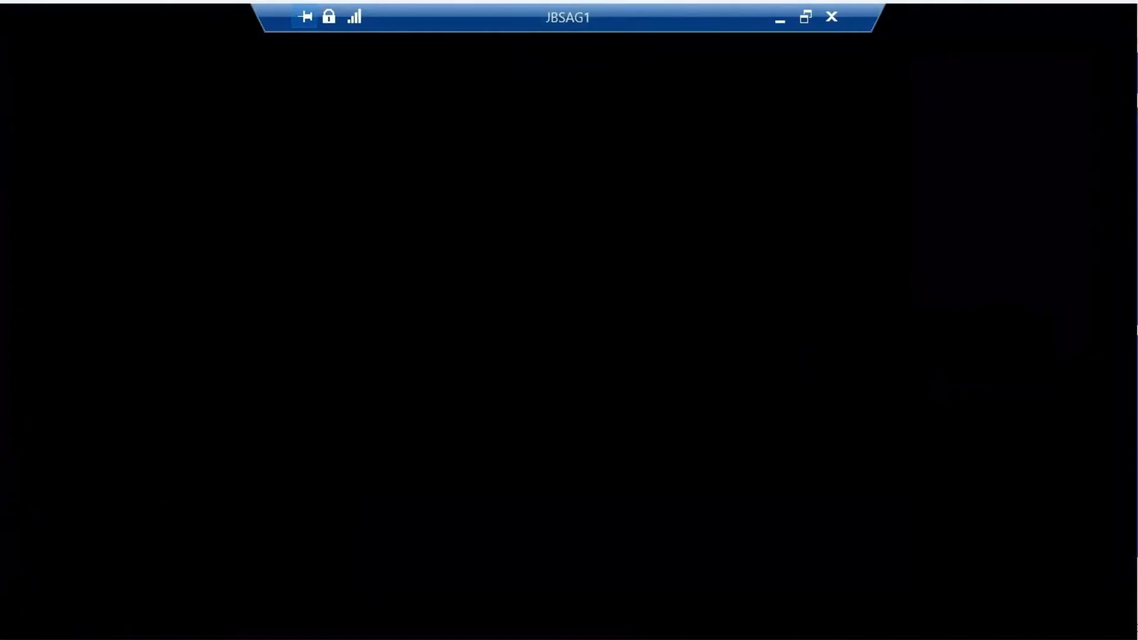
click(681, 338)
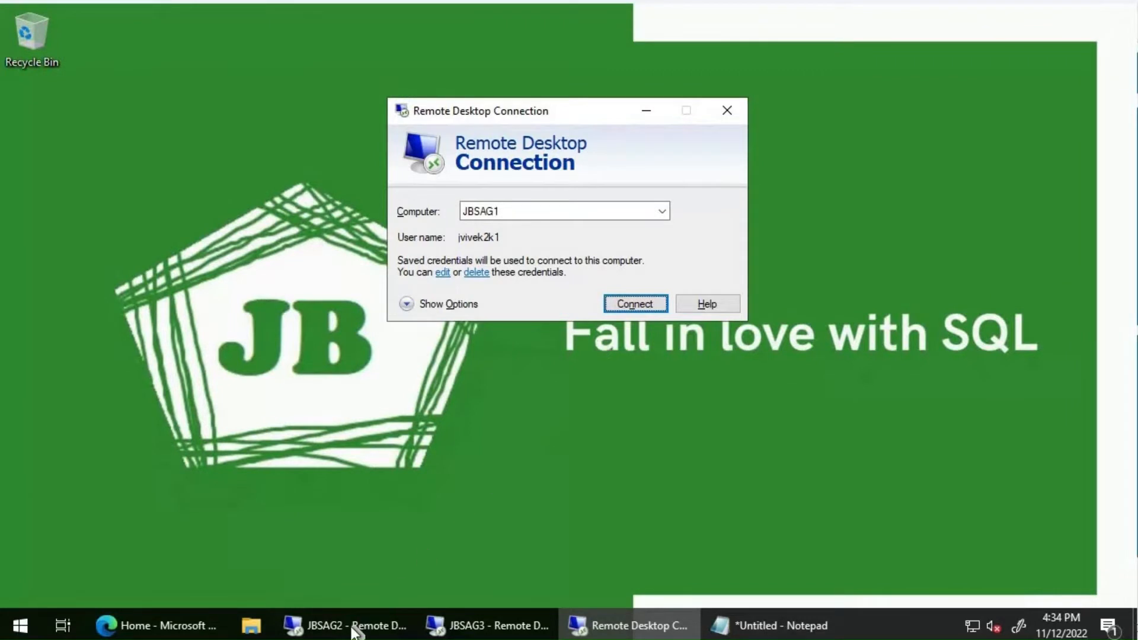
Switch to the JBSAG2 remote session, restart the server with reason Other (Unplanned), and dismiss the session-ended message.
click(355, 627)
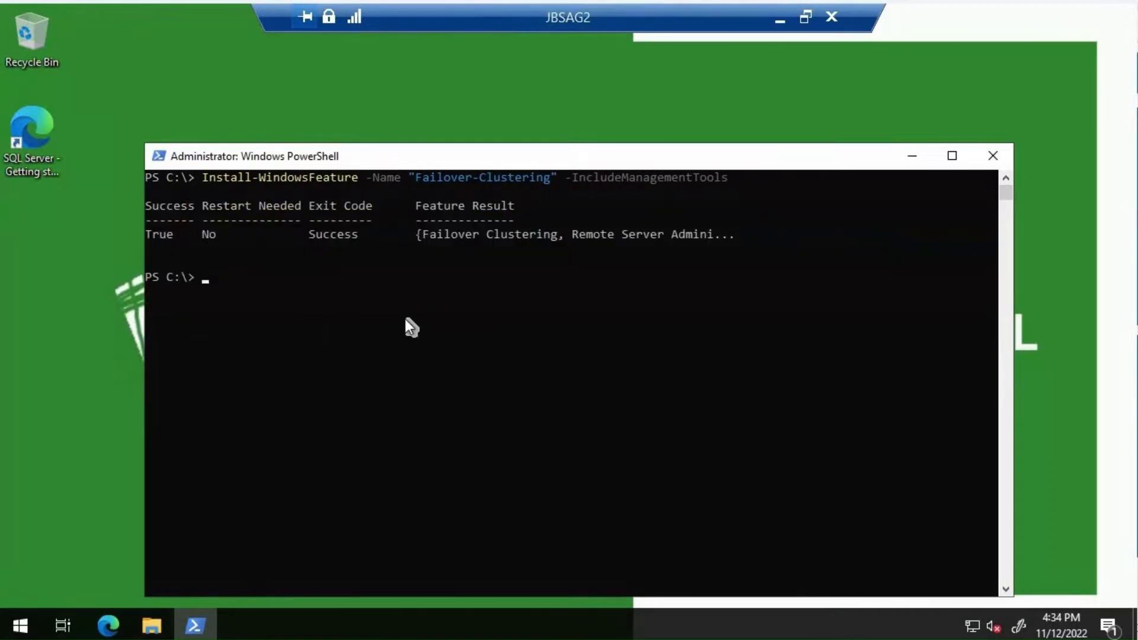
right_click(18, 626)
mouse_move(124, 566)
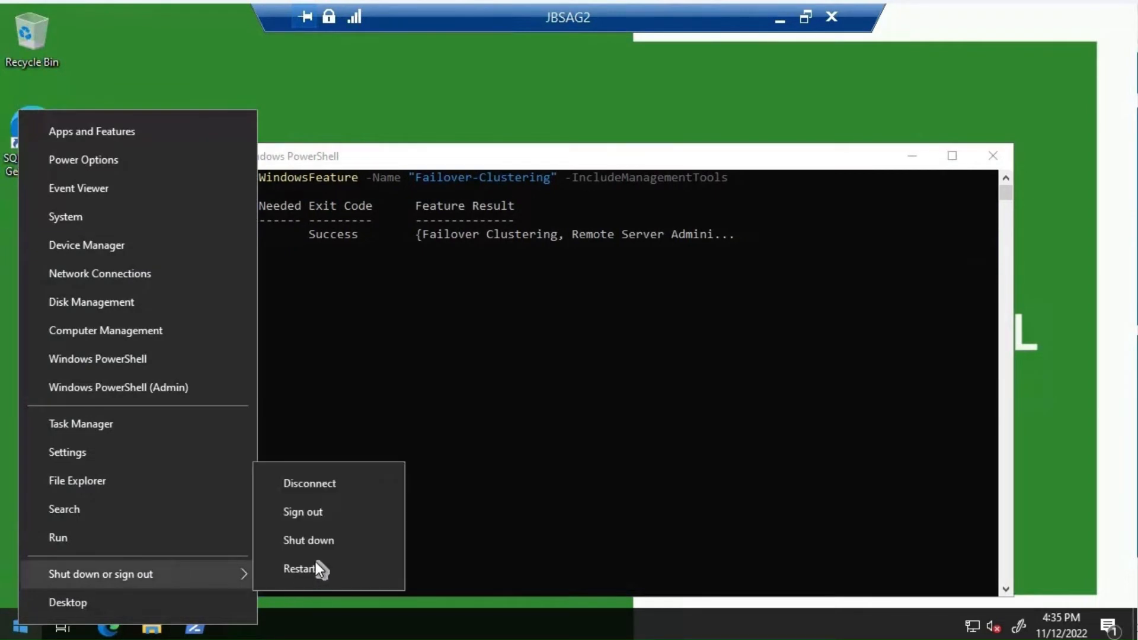
click(321, 569)
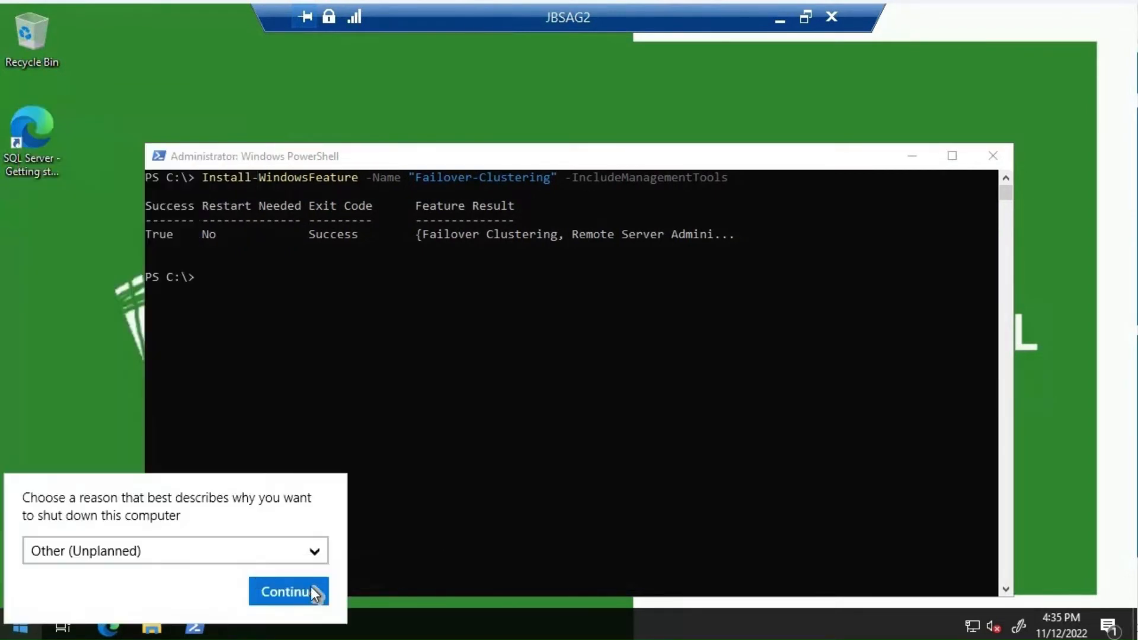
click(289, 596)
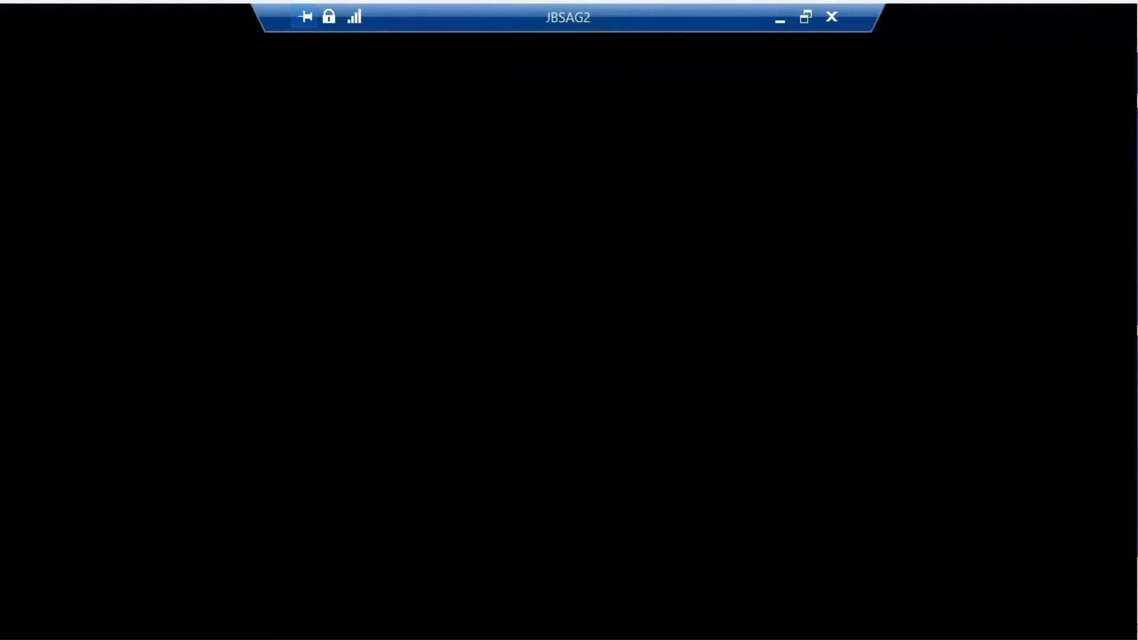
click(657, 336)
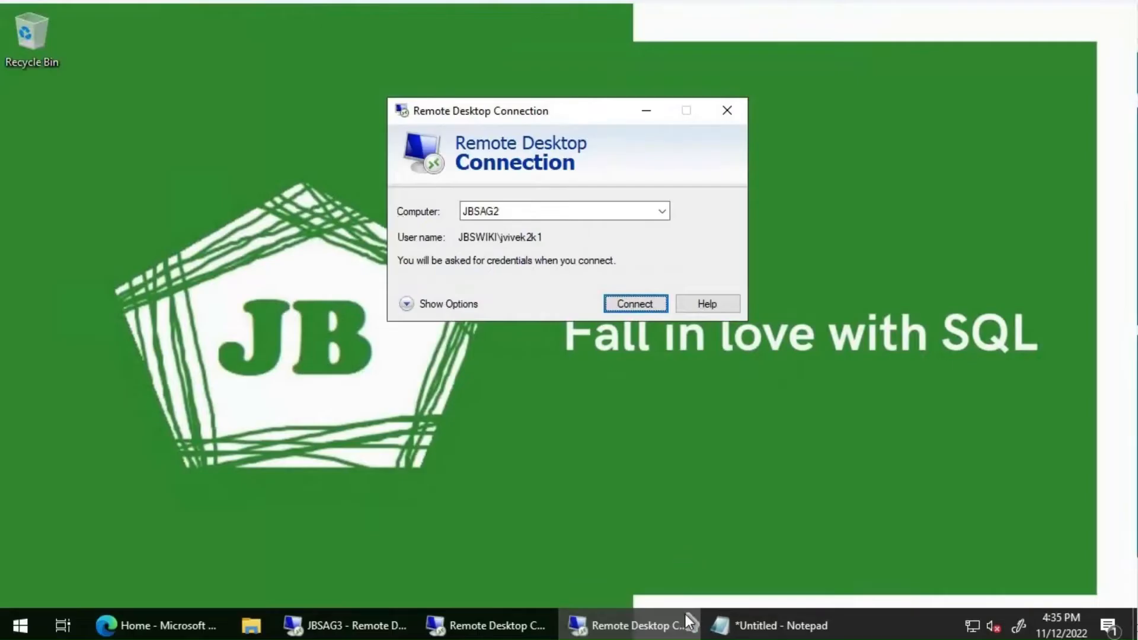
Switch to the JBSAG3 remote session, restart the server with reason Other (Unplanned), and dismiss the session-ended message.
click(408, 626)
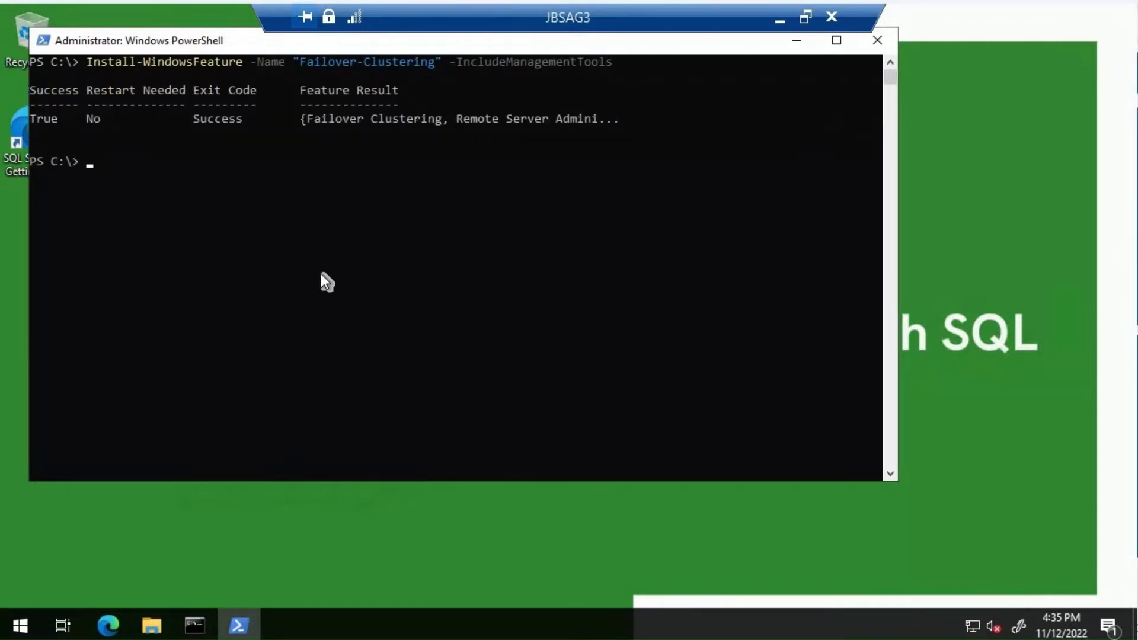
right_click(30, 618)
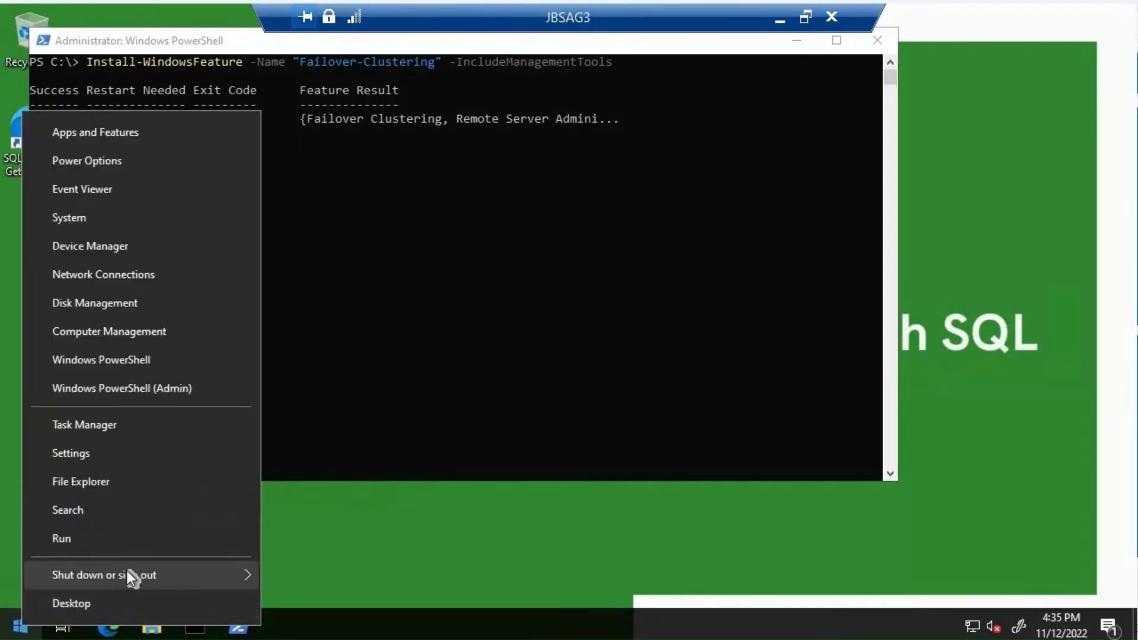
mouse_move(127, 575)
click(285, 571)
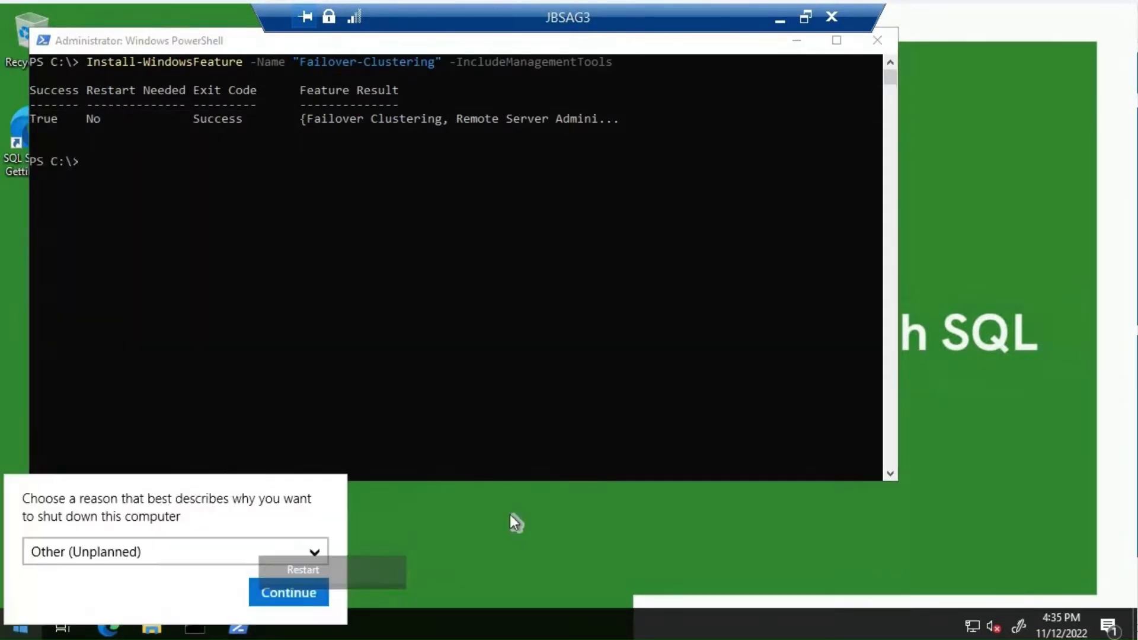
click(291, 596)
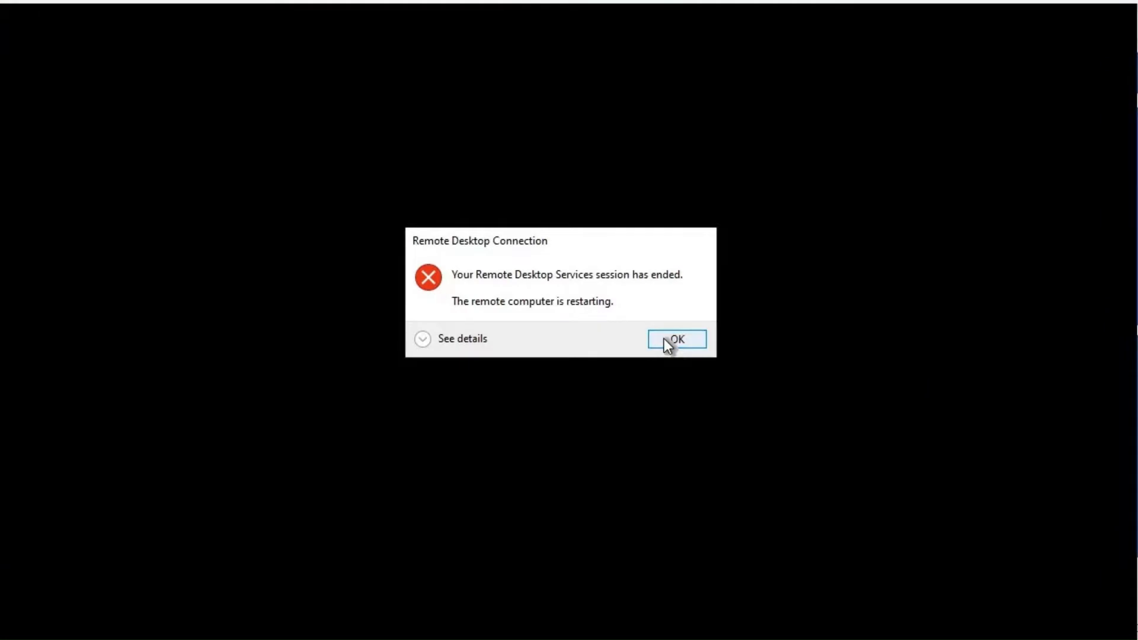
click(665, 339)
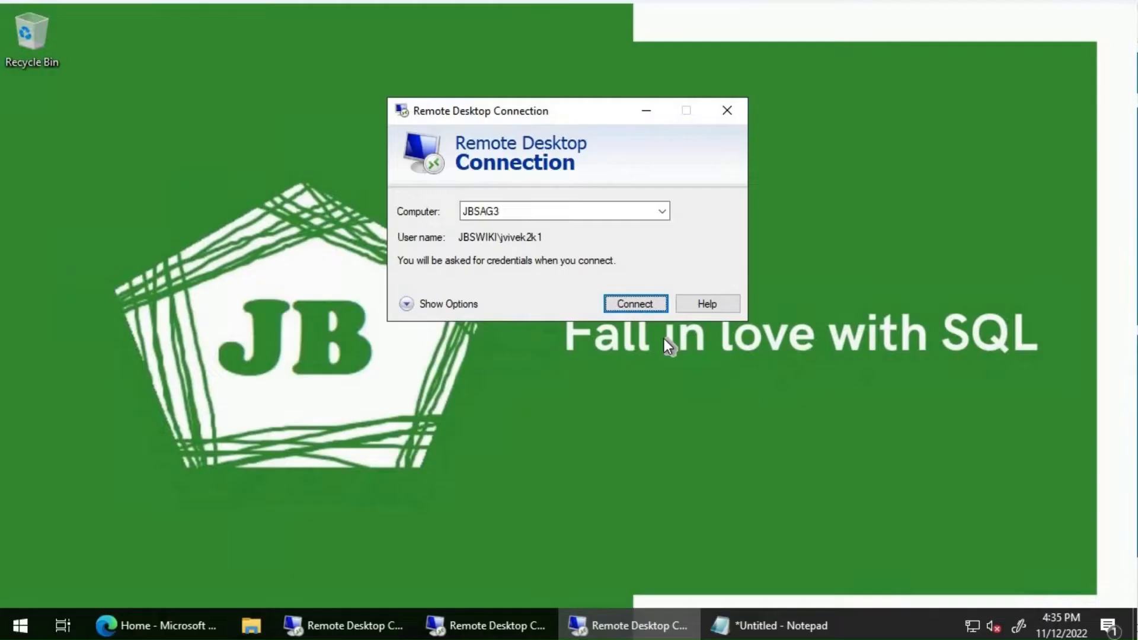
Minimize the open Remote Desktop Connection windows and reconnect to JBSAG1 using the saved credentials.
click(649, 105)
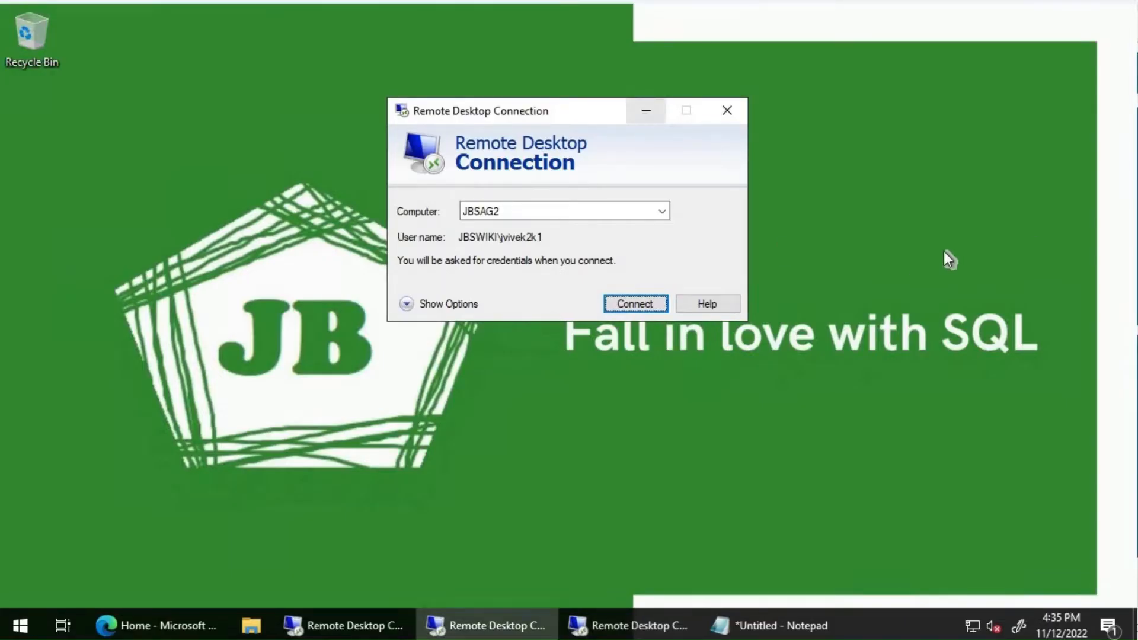
click(643, 111)
click(643, 112)
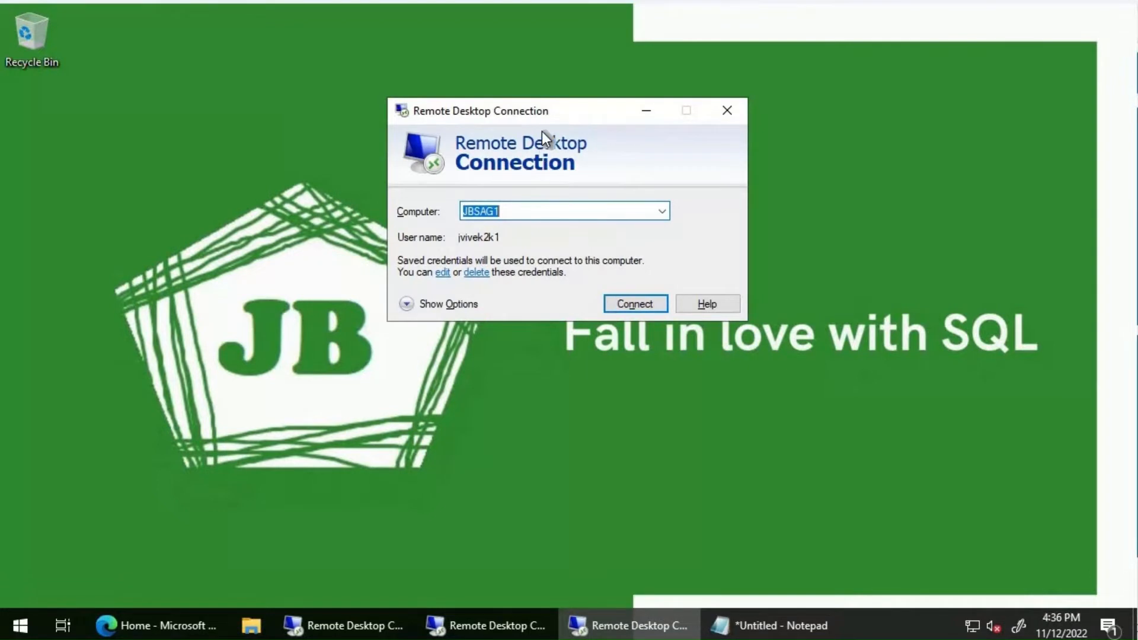
click(634, 302)
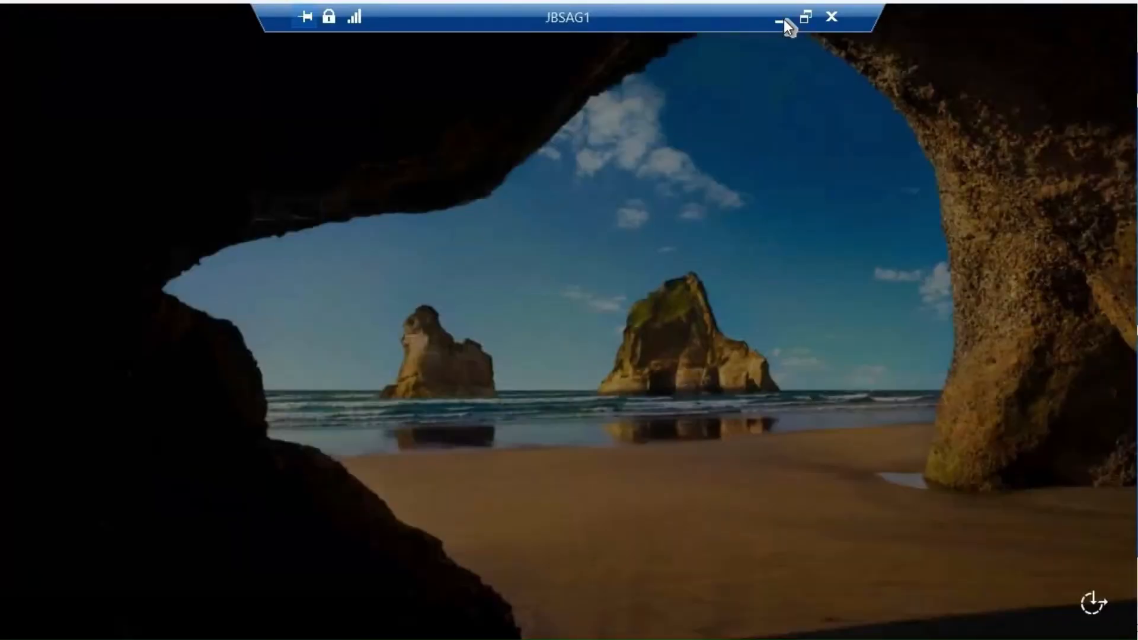
Minimize the JBSAG1 session and reconnect to JBSAG2, entering the account password with Remember me enabled.
click(782, 19)
click(390, 627)
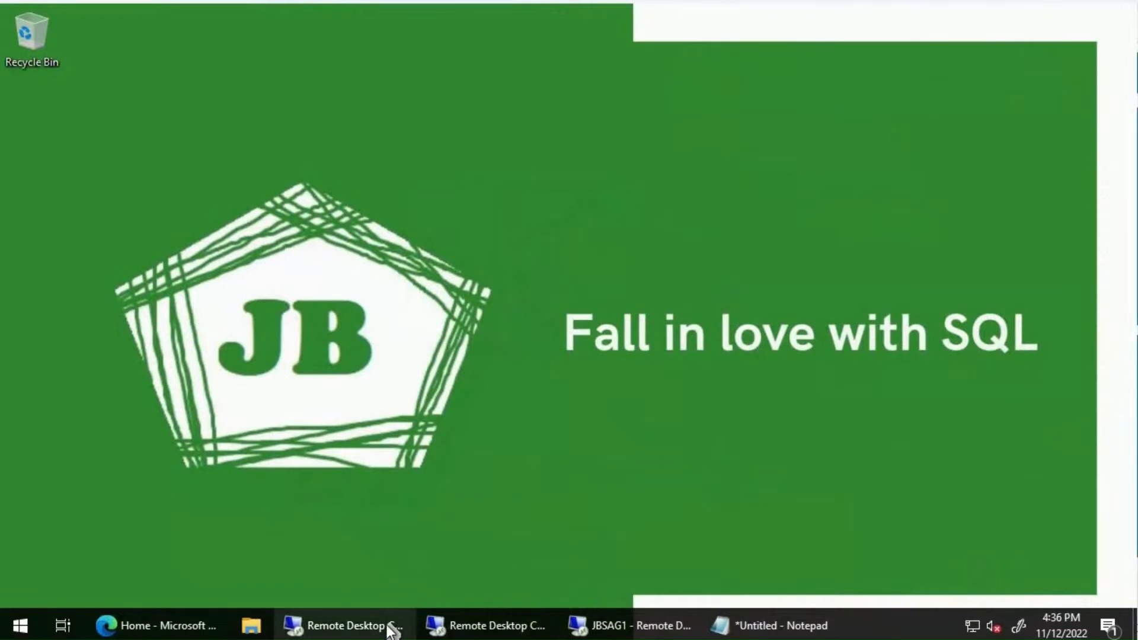
click(625, 307)
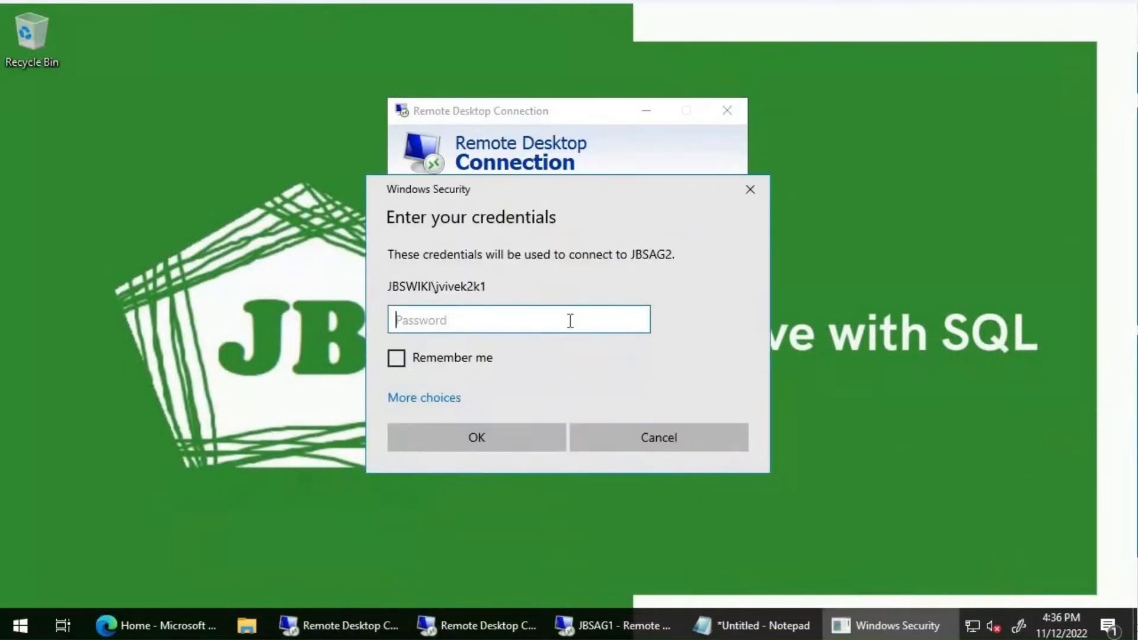
text(*************)
key(Caps_Lock)
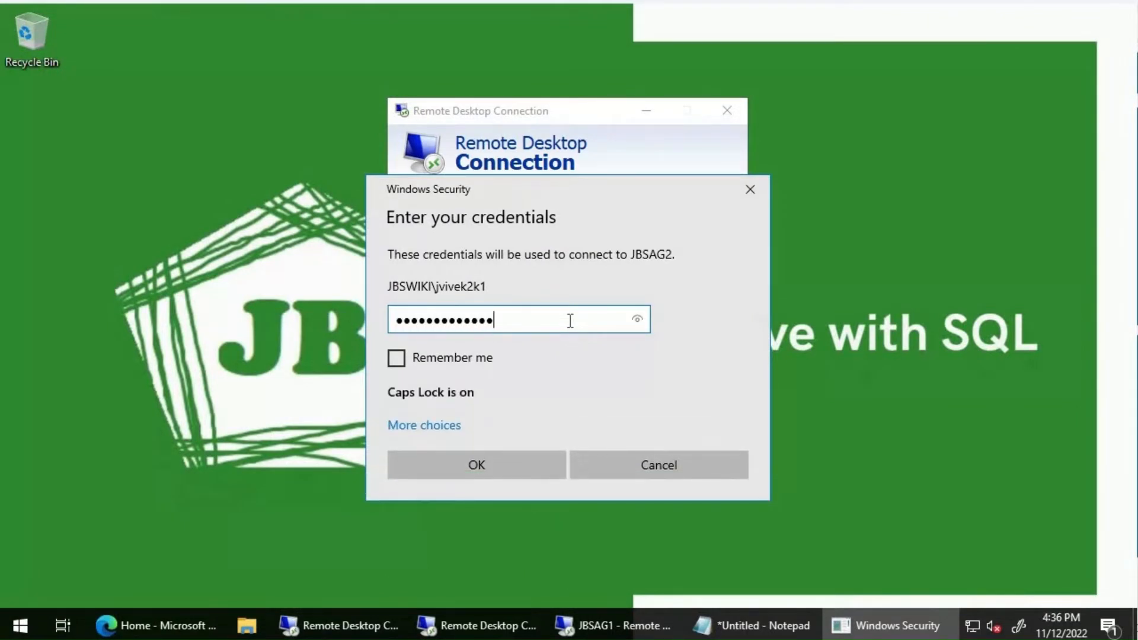
key(Caps_Lock)
text(**********)
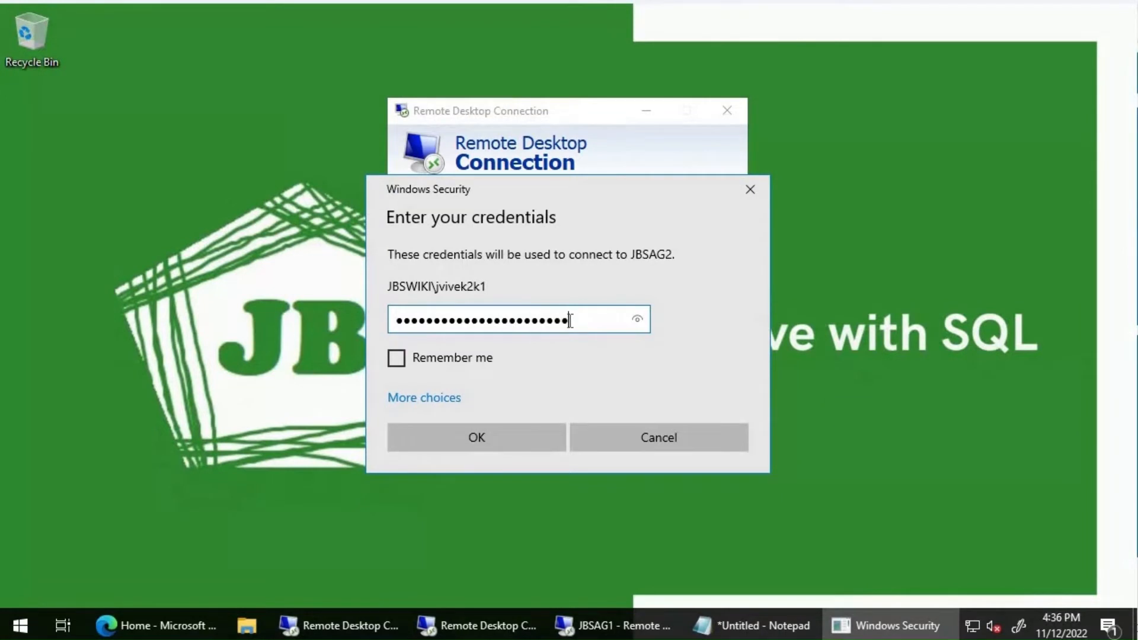
click(399, 361)
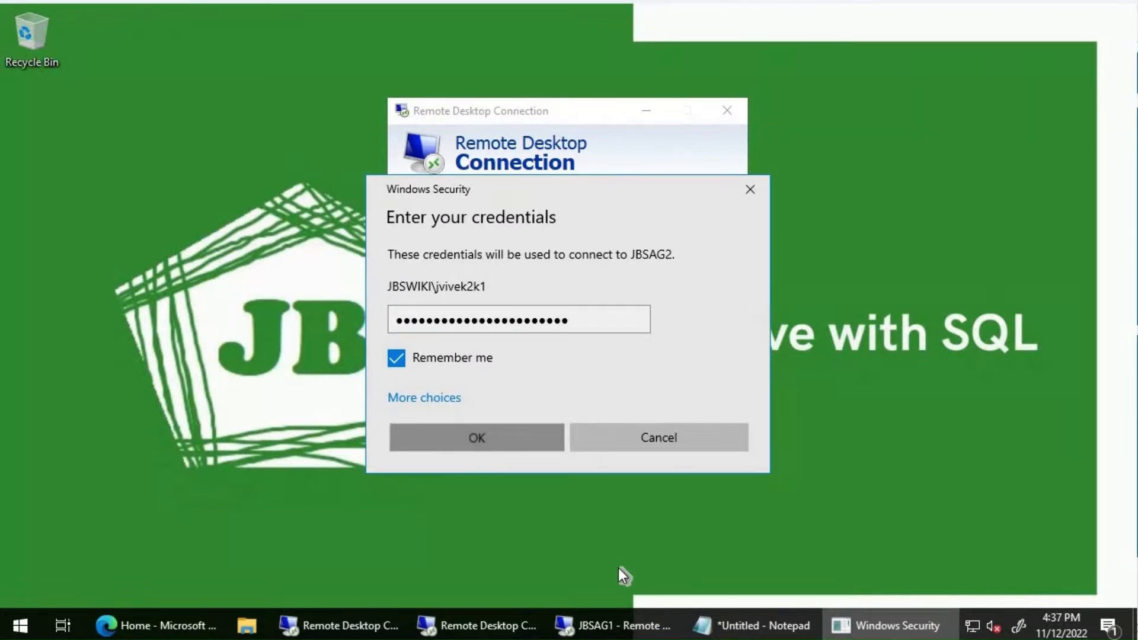
Reconnect to JBSAG3, entering the account password again from scratch if rejected, with Remember me enabled.
click(479, 627)
click(640, 303)
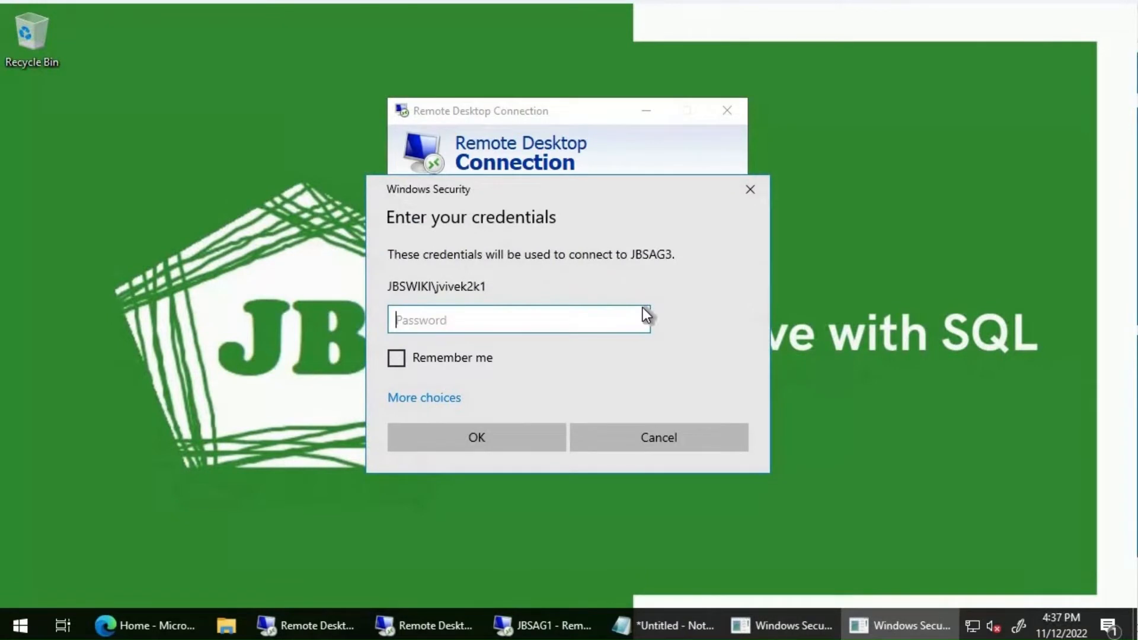
key(Caps_Lock)
key(Caps_Lock)
text(***********)
key(Return)
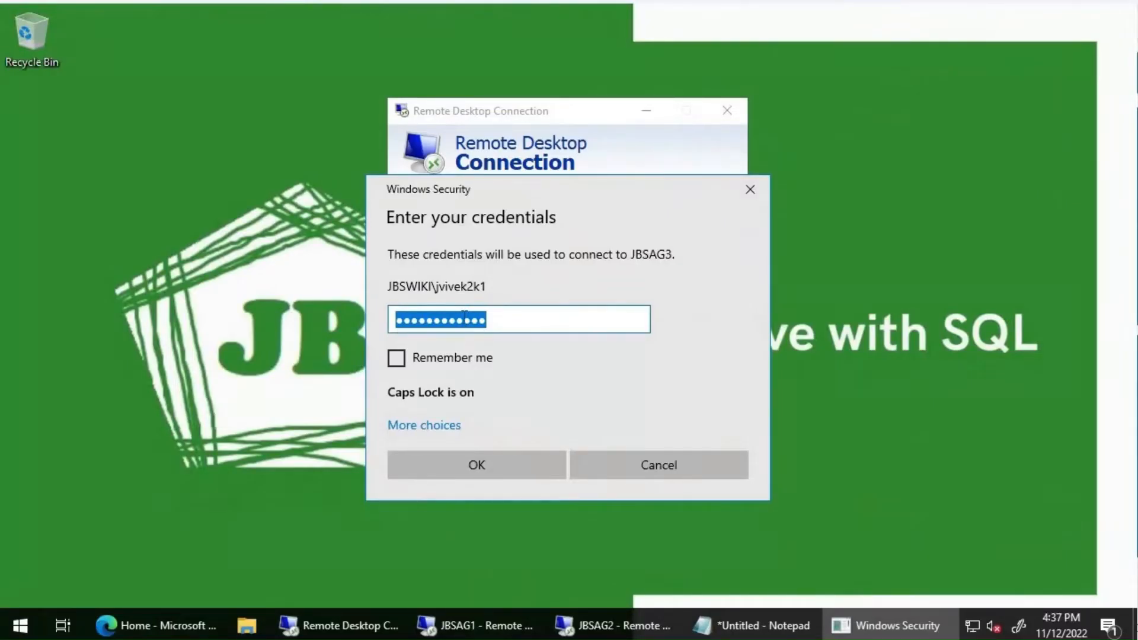
text(**)
key(Caps_Lock)
text(******)
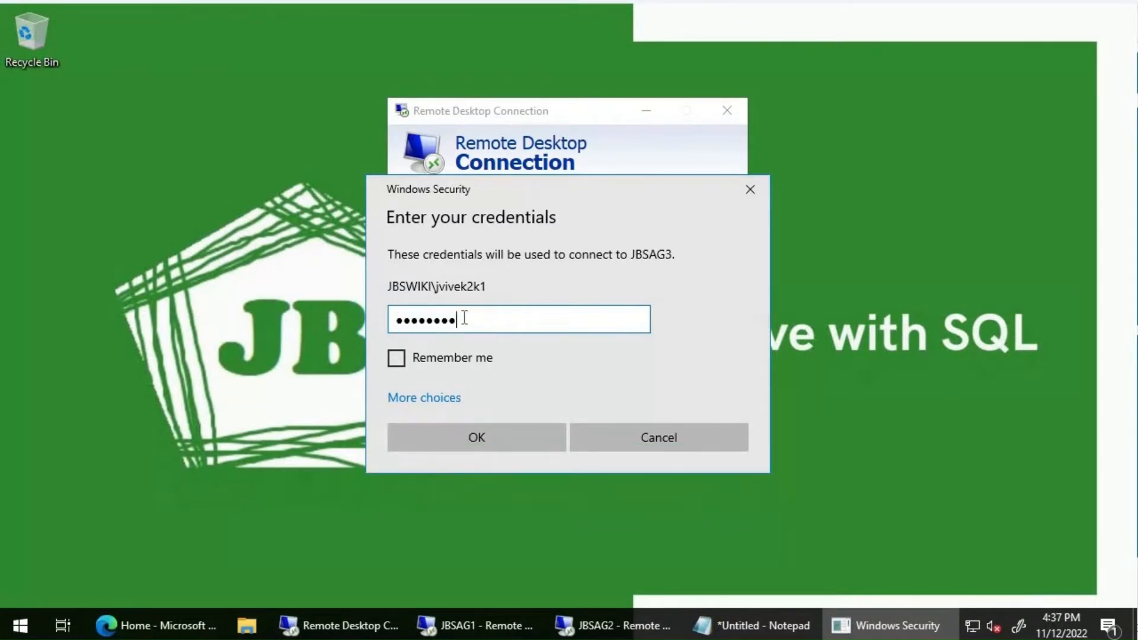
text(****)
key(Caps_Lock)
text(**)
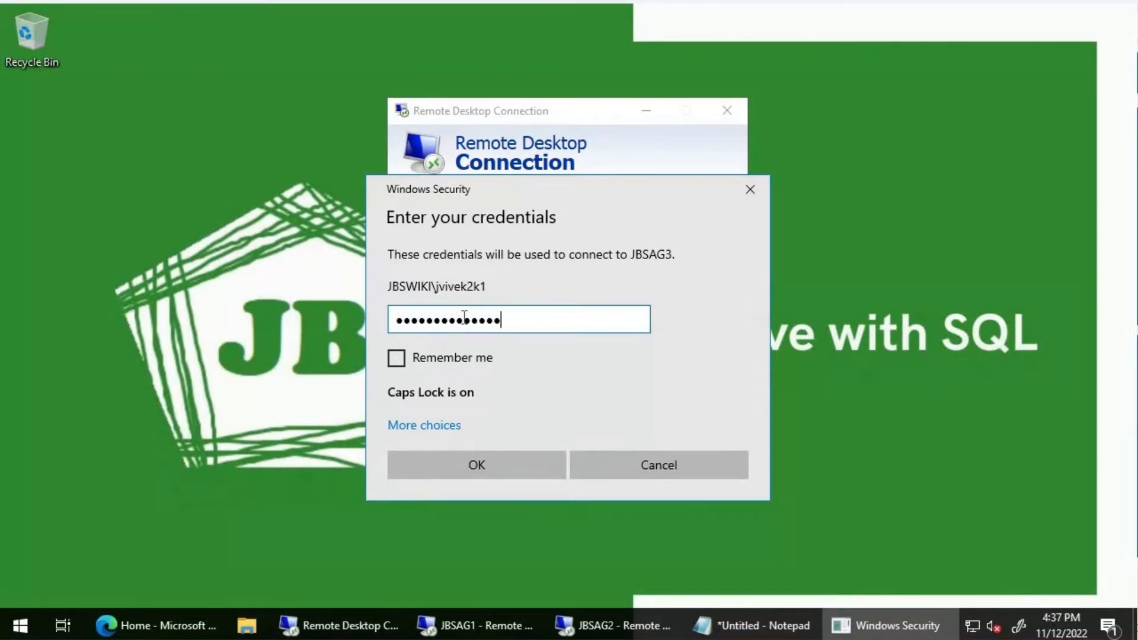
key(Caps_Lock)
text(*********)
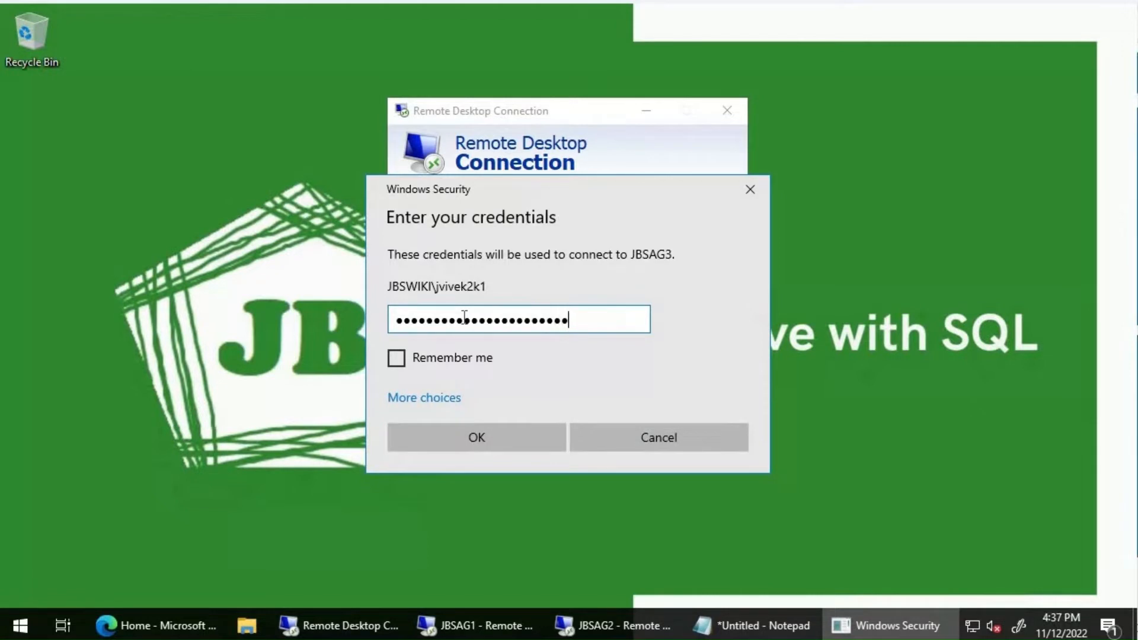
click(395, 358)
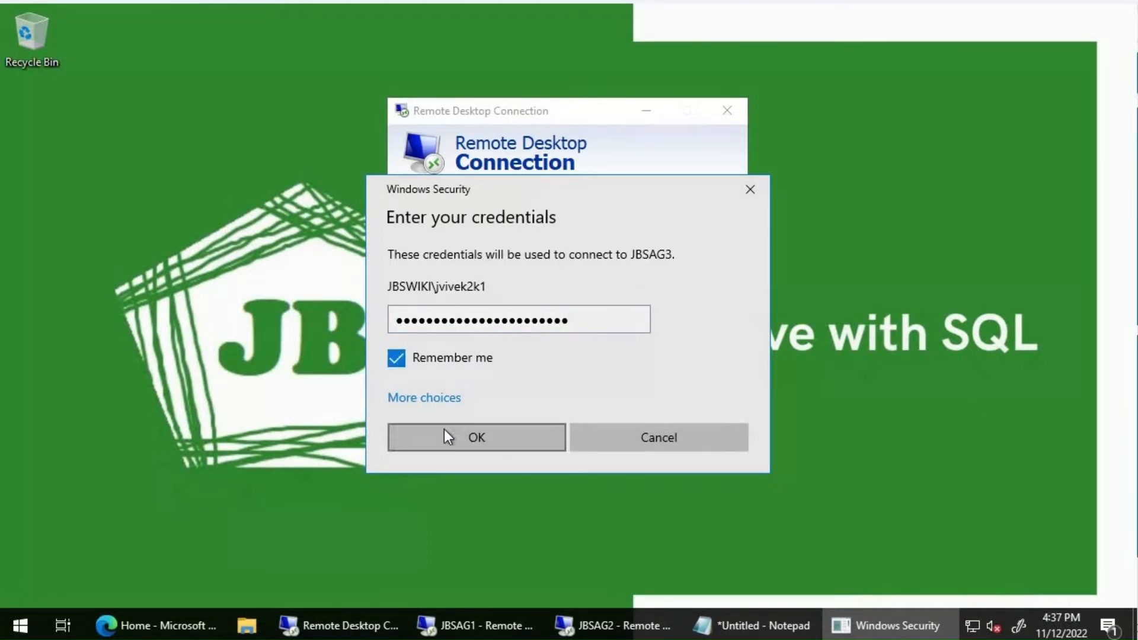
Switch to the JBSAG1 remote session, close Server Manager, and minimize the session.
click(501, 632)
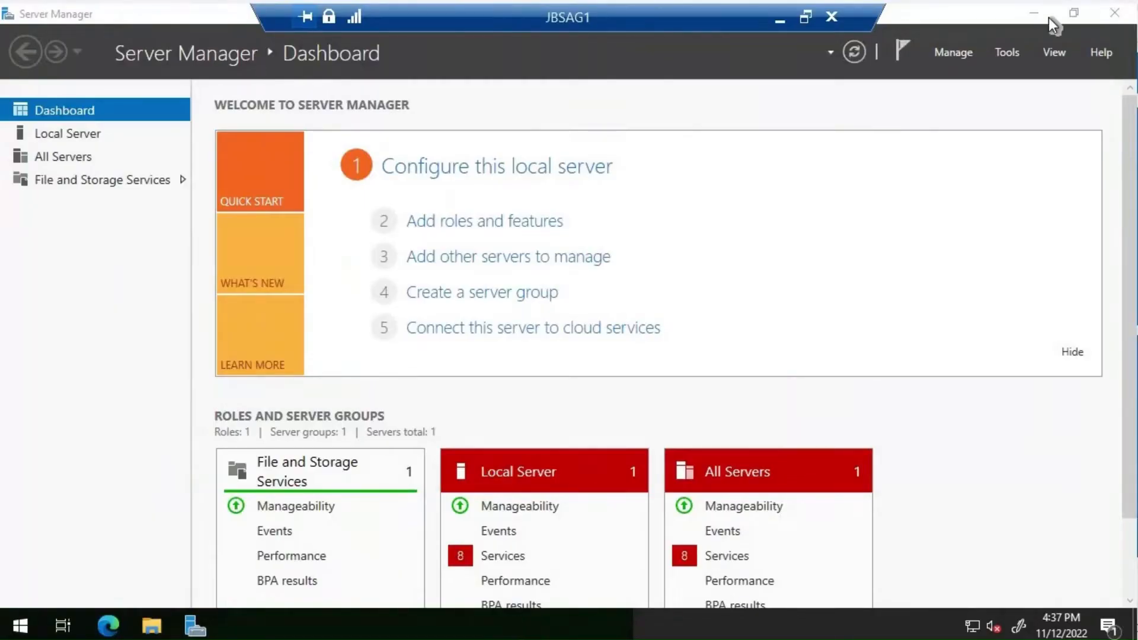
click(1114, 14)
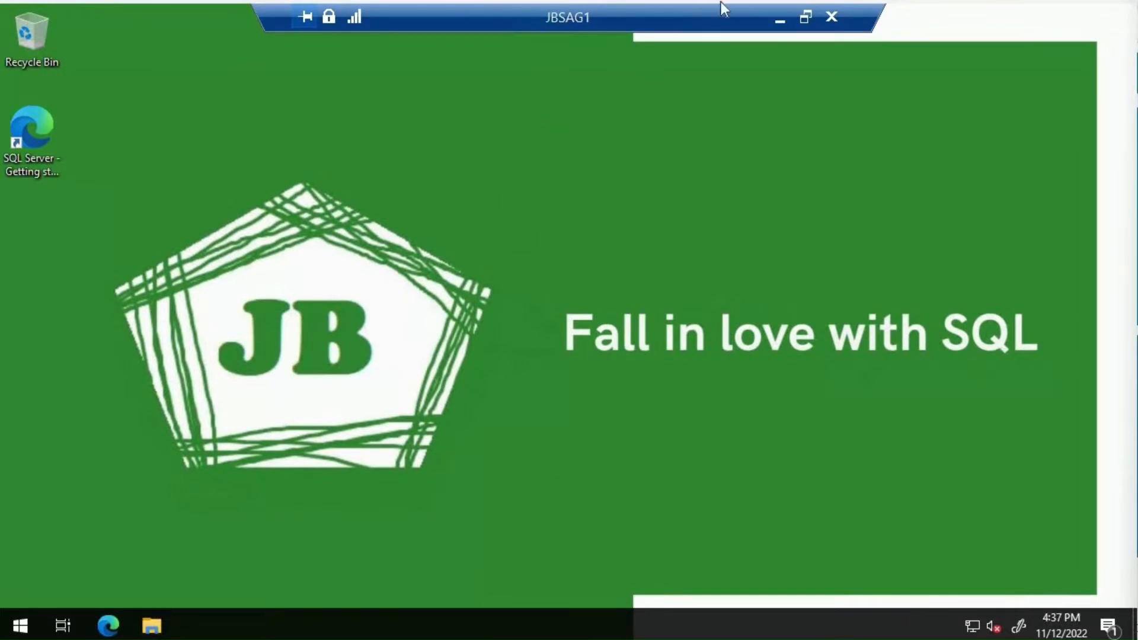
click(777, 21)
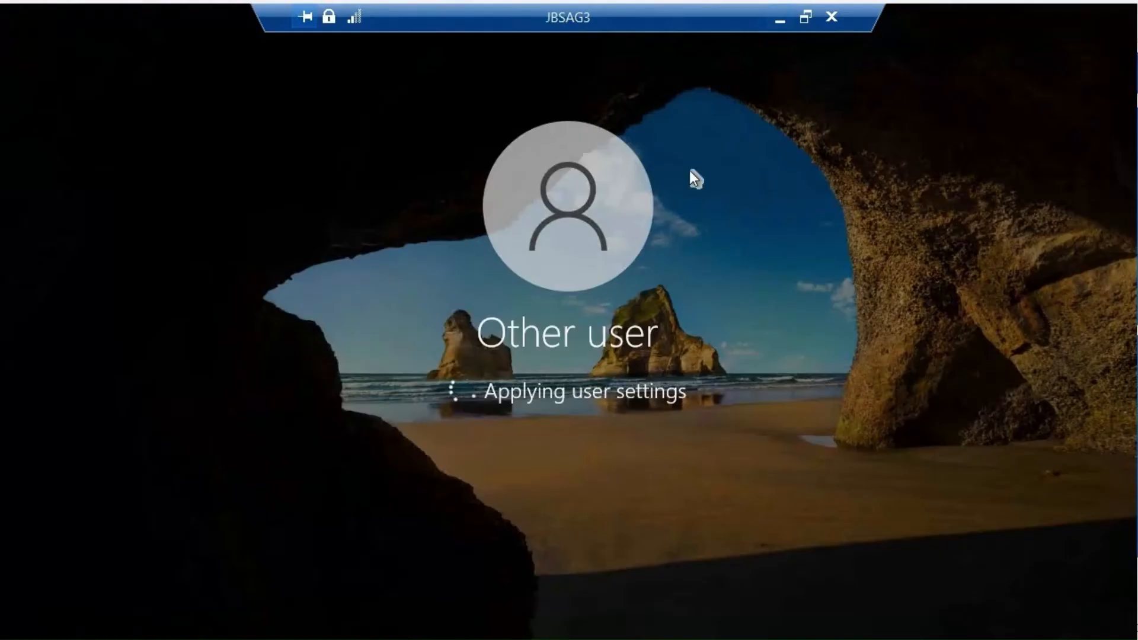
Minimize the JBSAG3 session, switch to JBSAG2, close Server Manager there, and minimize that session.
click(778, 18)
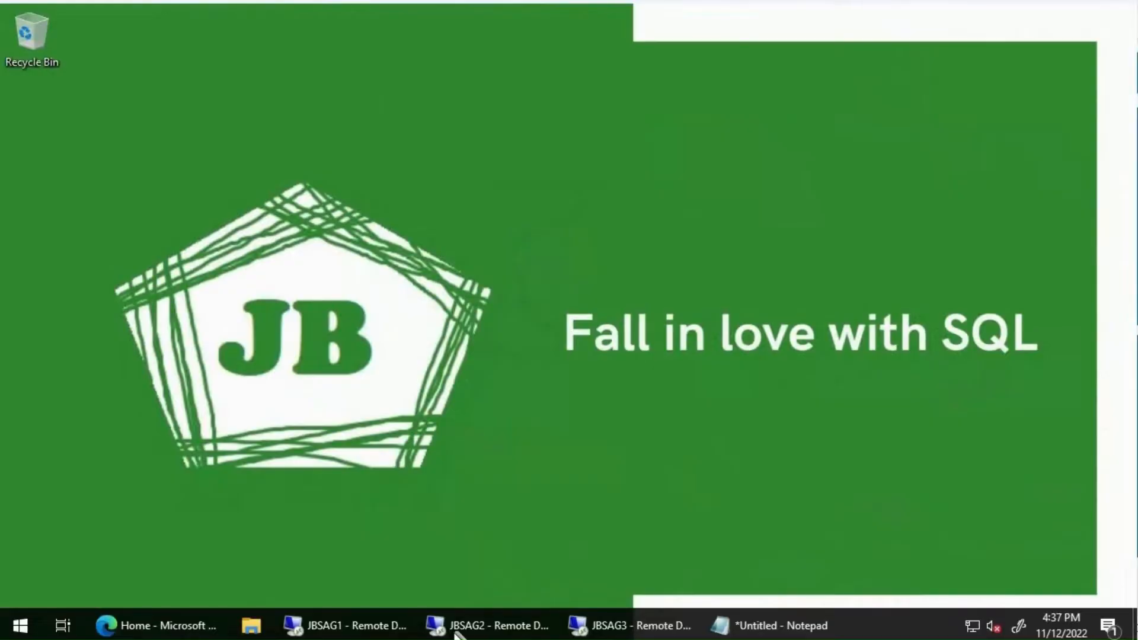
key(alt+Tab)
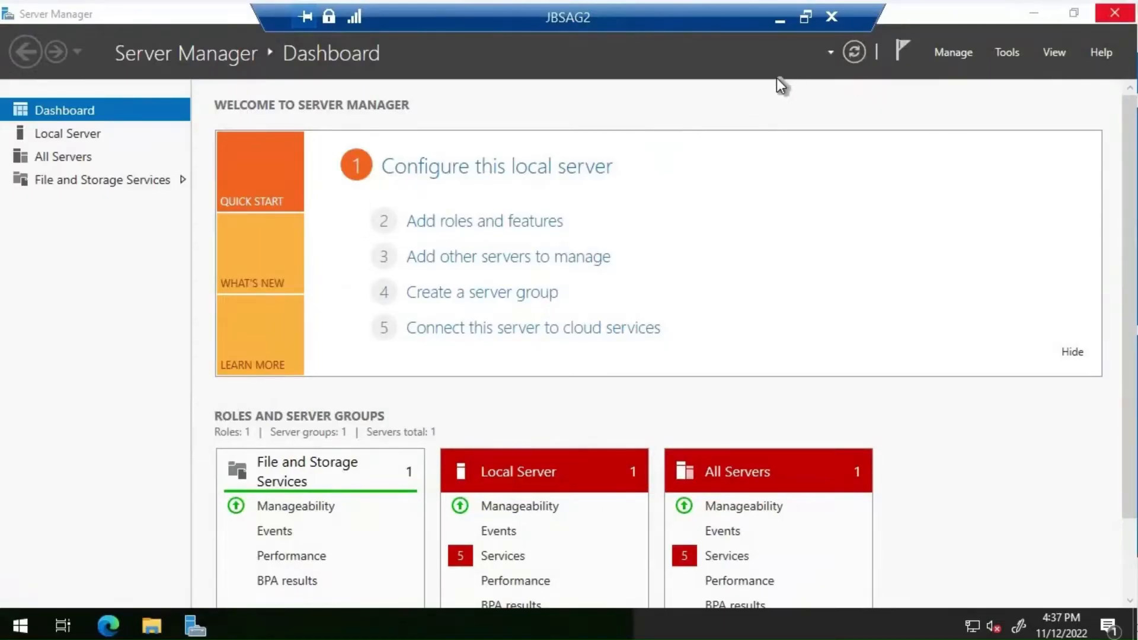
click(777, 24)
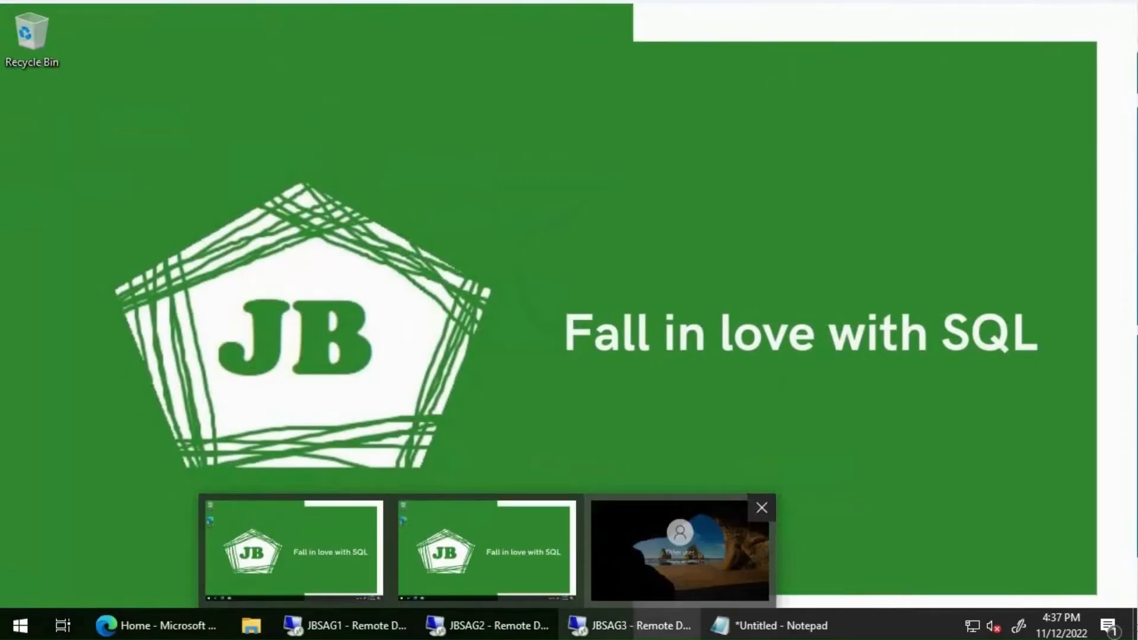
Check the JBSAG3 remote session, minimize it, and switch to JBSAG1.
click(631, 617)
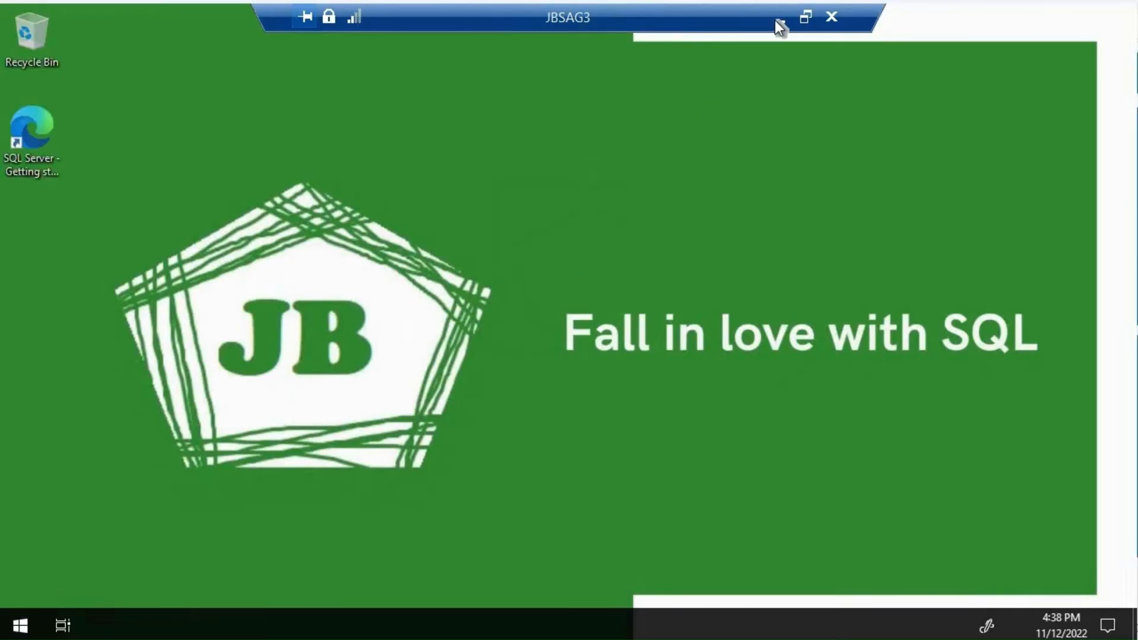
click(778, 19)
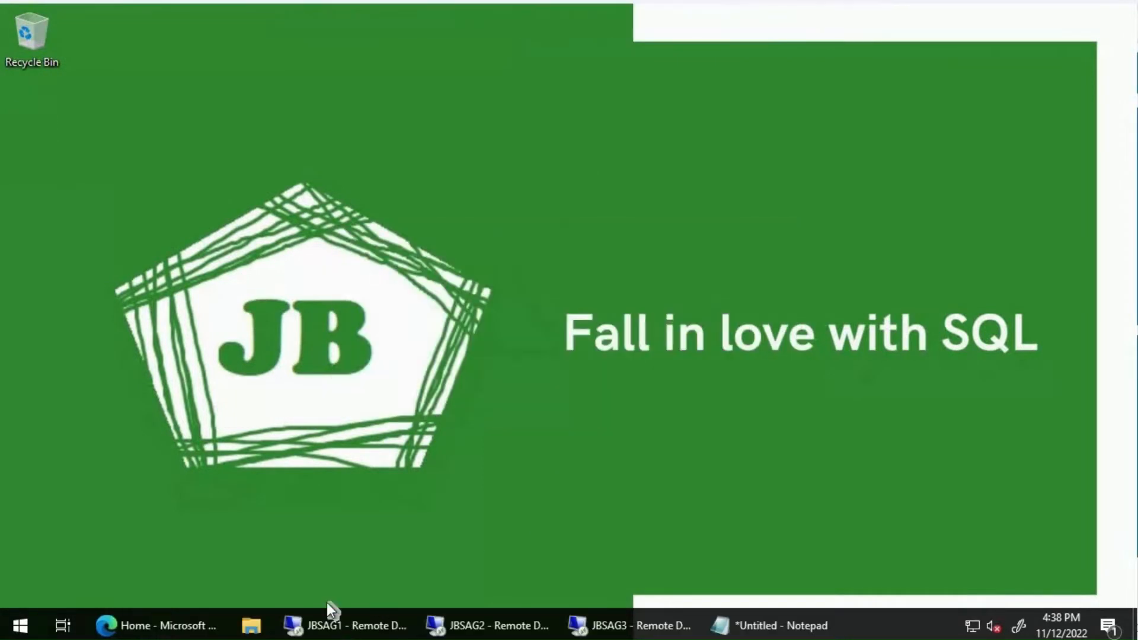
click(329, 616)
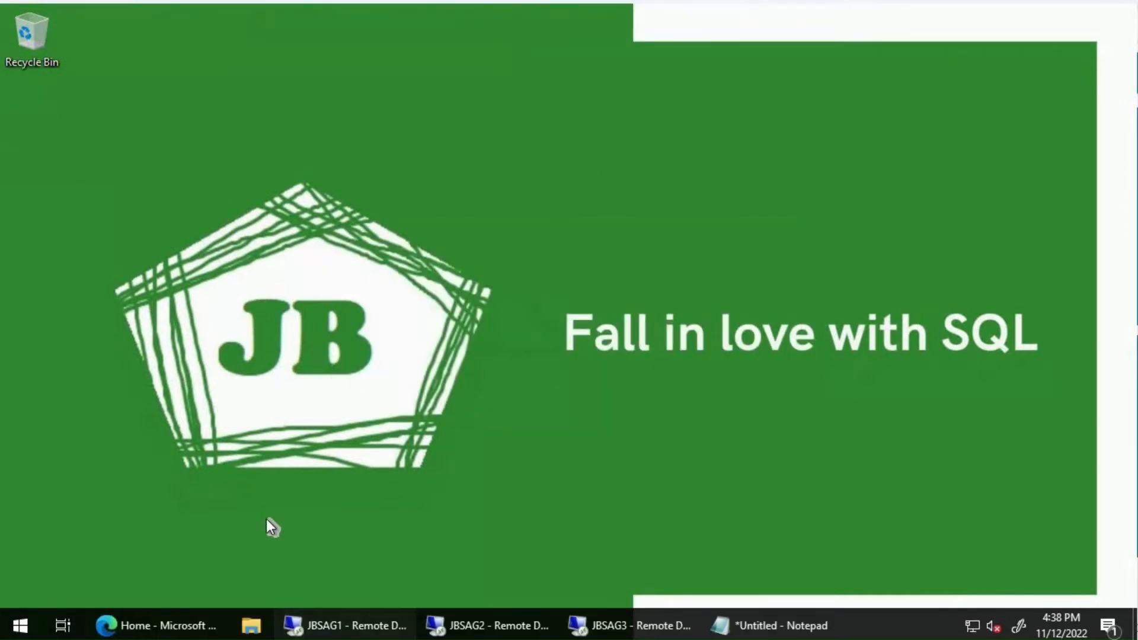
Find Windows PowerShell on JBSAG1 and open it as administrator.
click(20, 627)
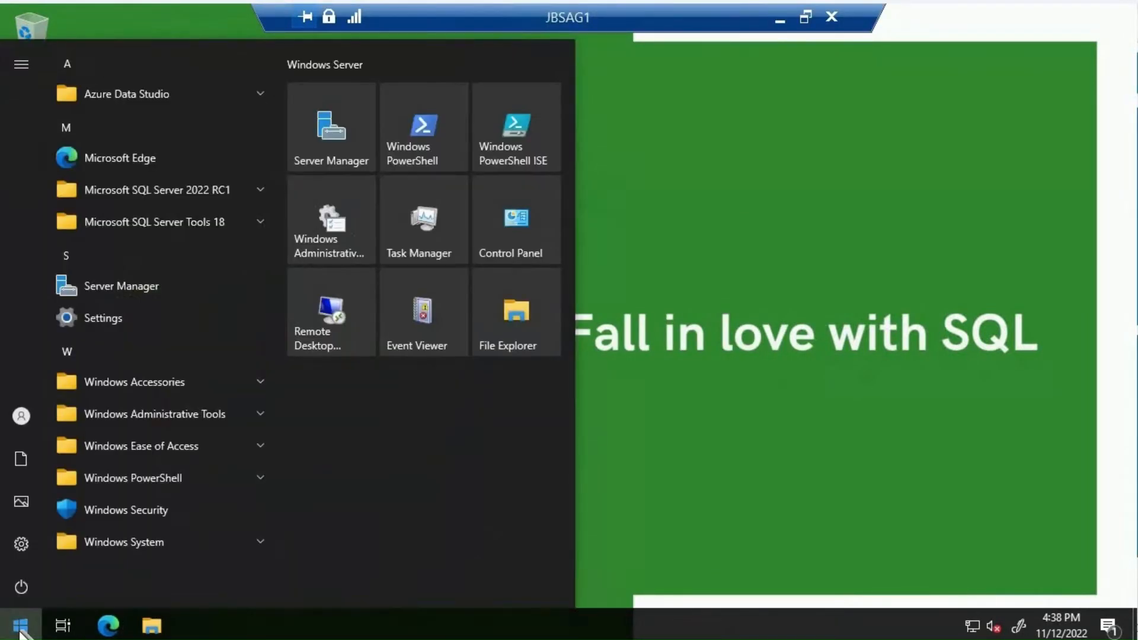
text(powershel)
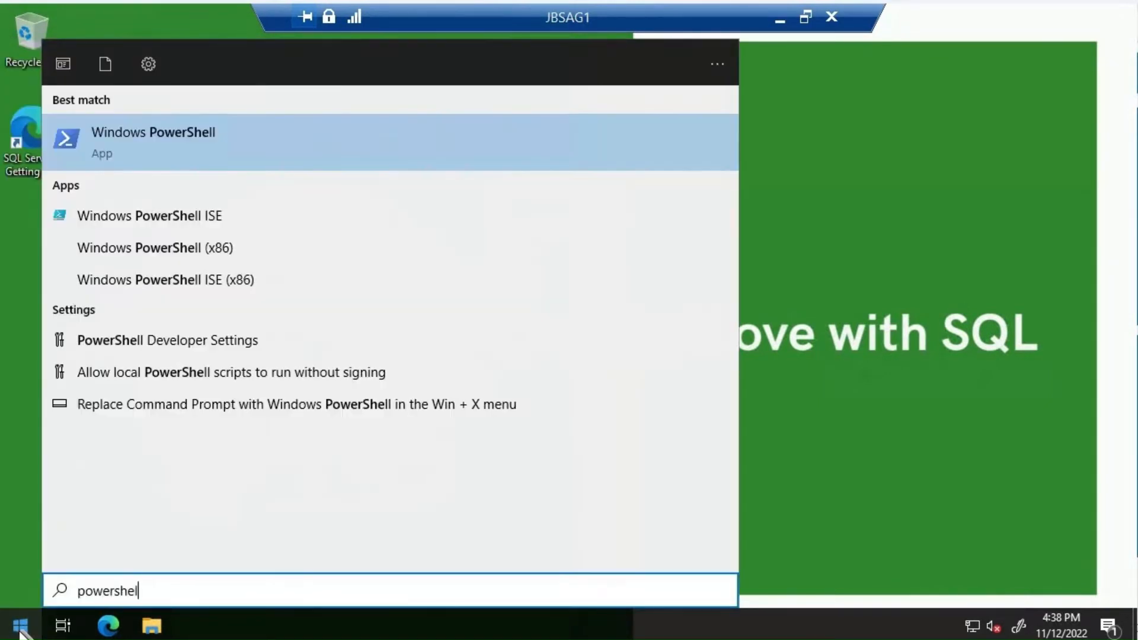
text(l)
right_click(202, 166)
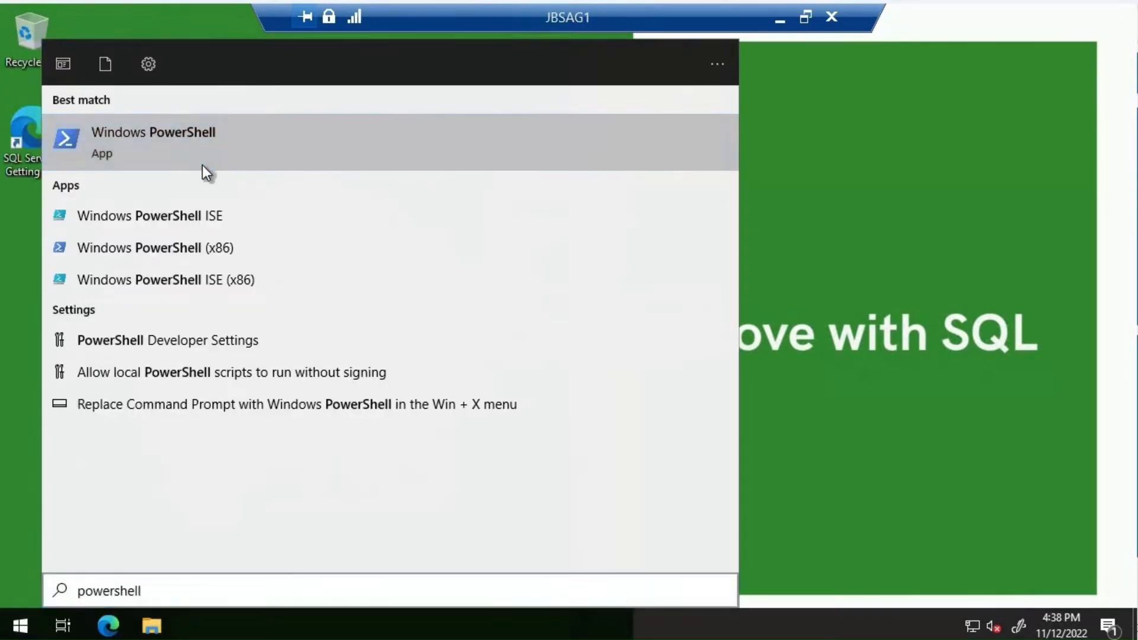
click(226, 173)
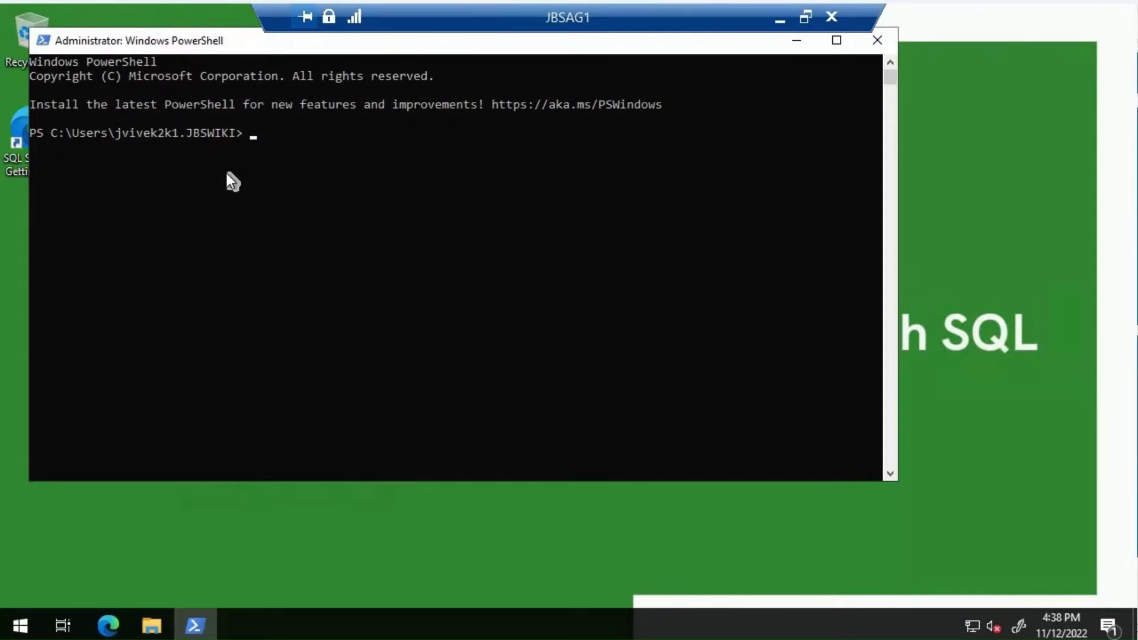
Change the PowerShell working directory to the C: drive root with cd\ and clear the console.
click(280, 248)
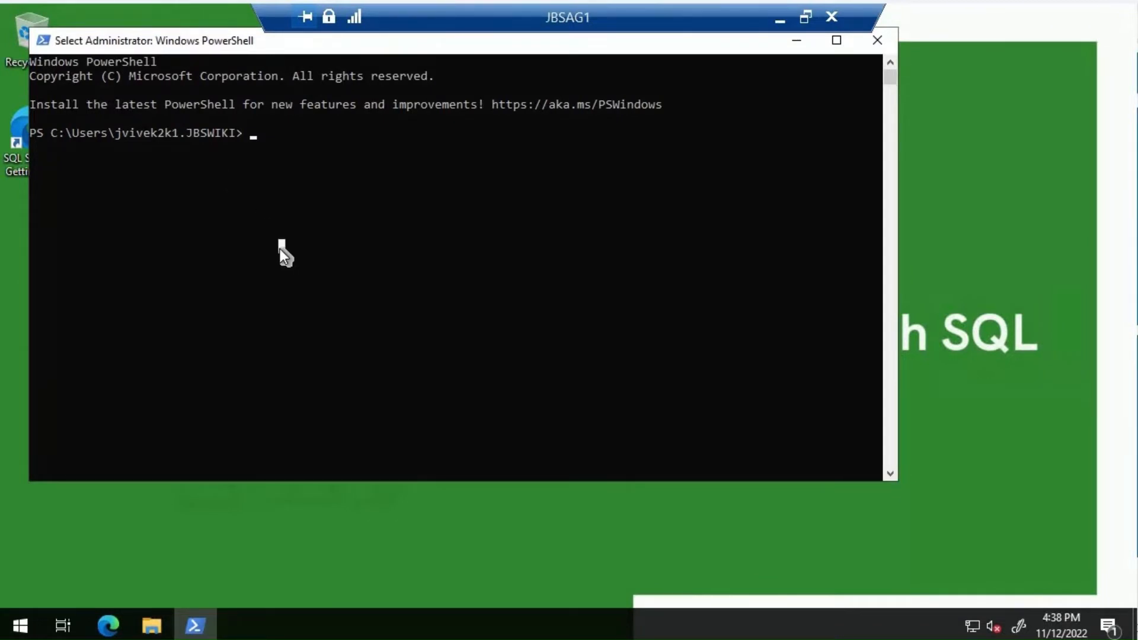
text(cd\)
key(Return)
text(cls)
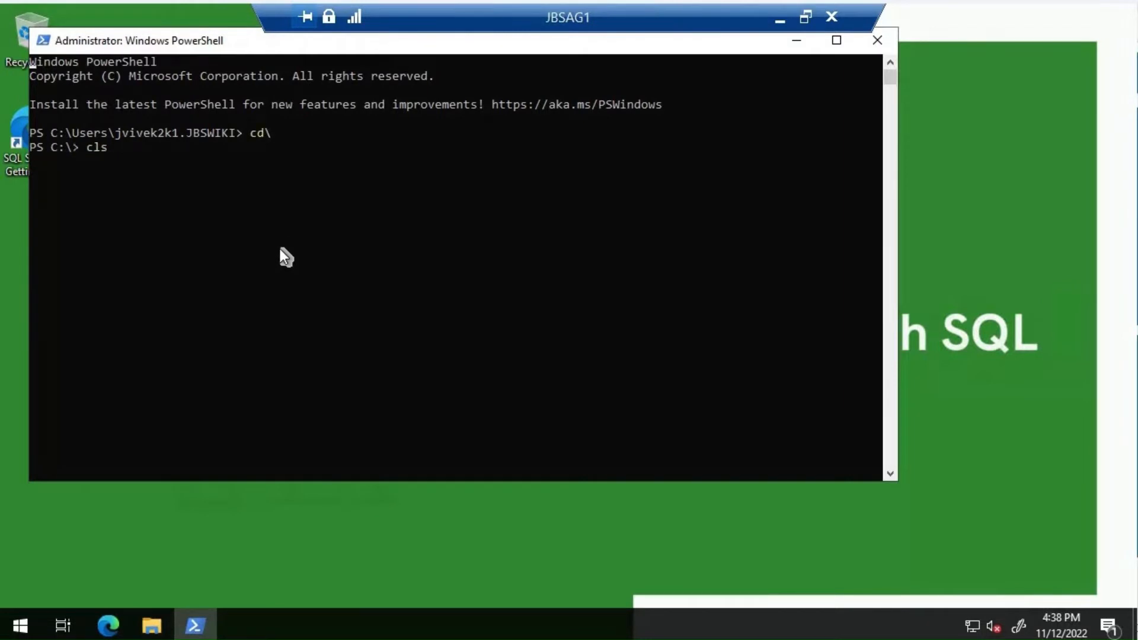
key(Return)
Try to validate the cluster nodes with Test-Cluster Node JBSAG1,JBSAG2,JBSAG3.
text(Test-Cluster Node JBSAG1,JBSAG2,JBSAG3)
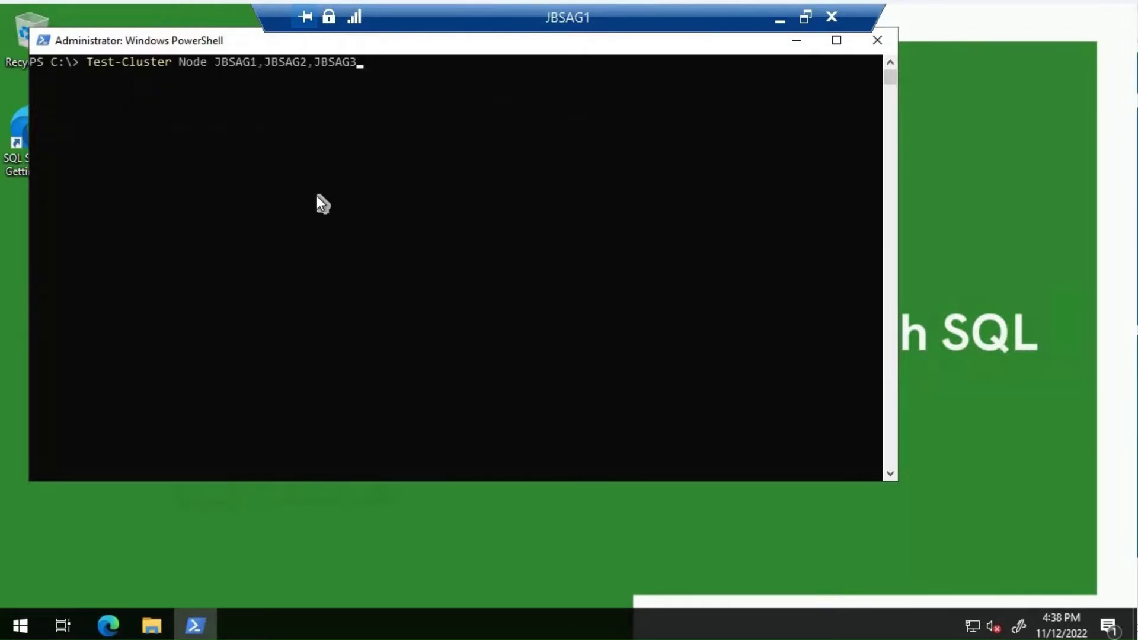
key(Return)
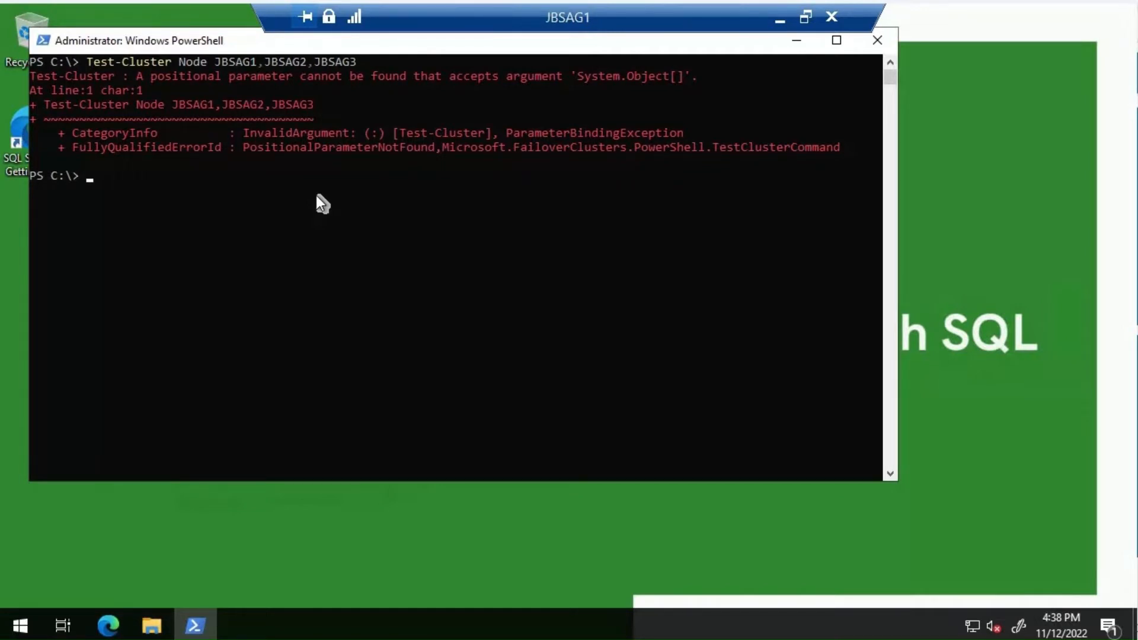
Recall the validation command, correct its parameter to -Node, and run Test-Cluster -Node JBSAG1,JBSAG2,JBSAG3.
key(Up)
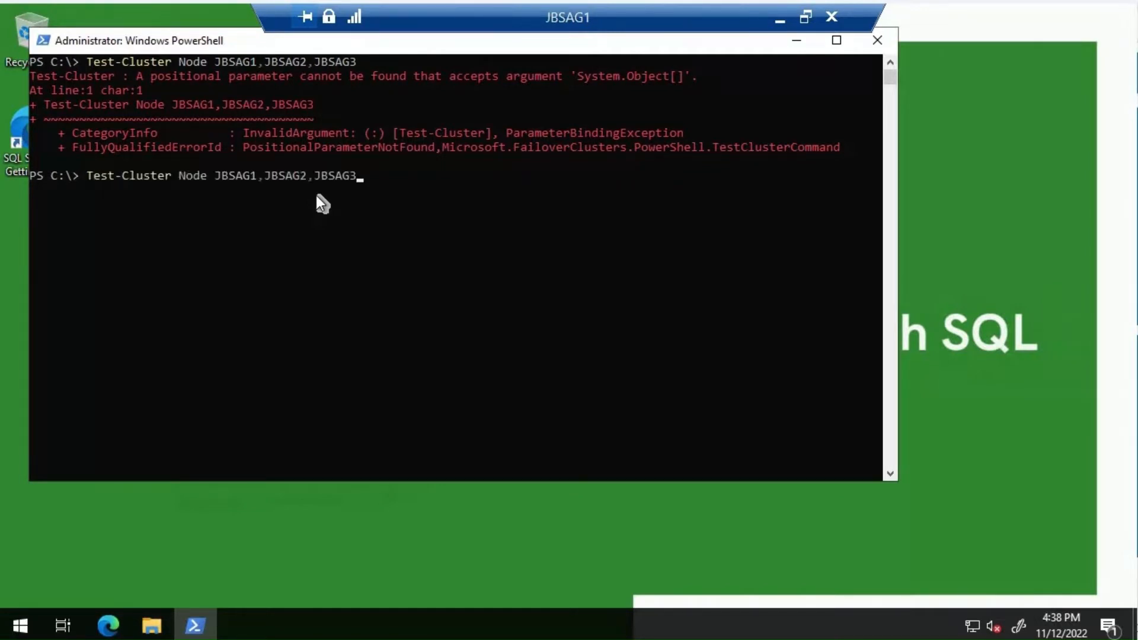
key(Left)
key(Left)
key(Left)
key(Left)
key(Left)
key(Left)
key(Left)
key(Left)
key(Left)
key(Left)
key(Left)
key(Left)
key(Left)
key(Left)
key(Left)
key(Left)
key(Left)
key(Left)
key(Left)
key(Left)
key(Right)
text(-)
key(Delete)
key(Delete)
key(Delete)
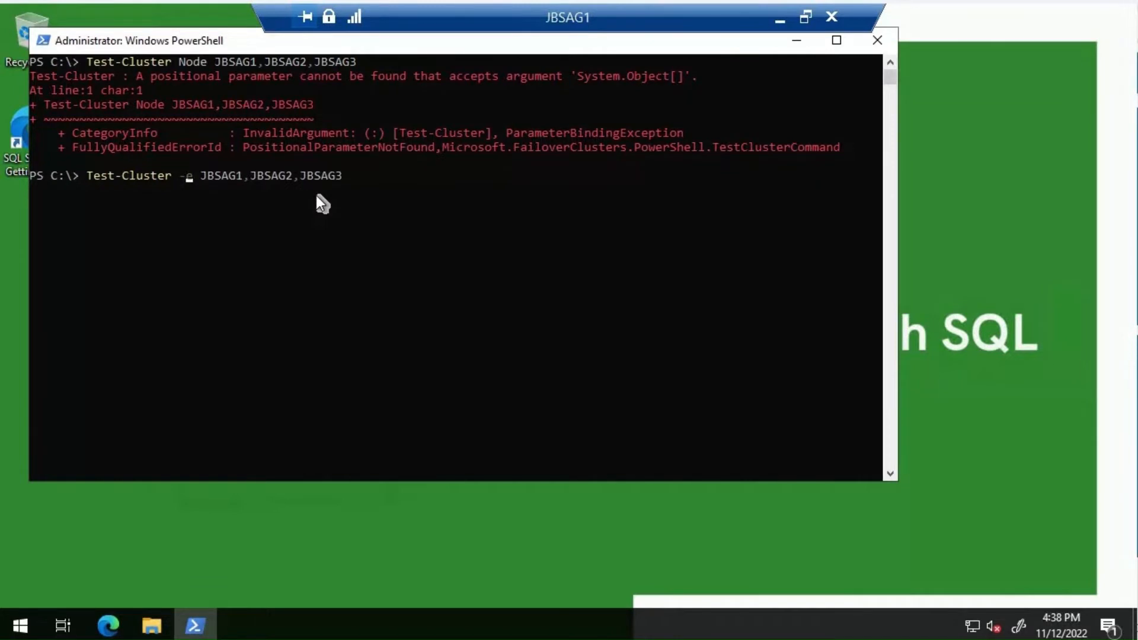
key(Delete)
text(Node)
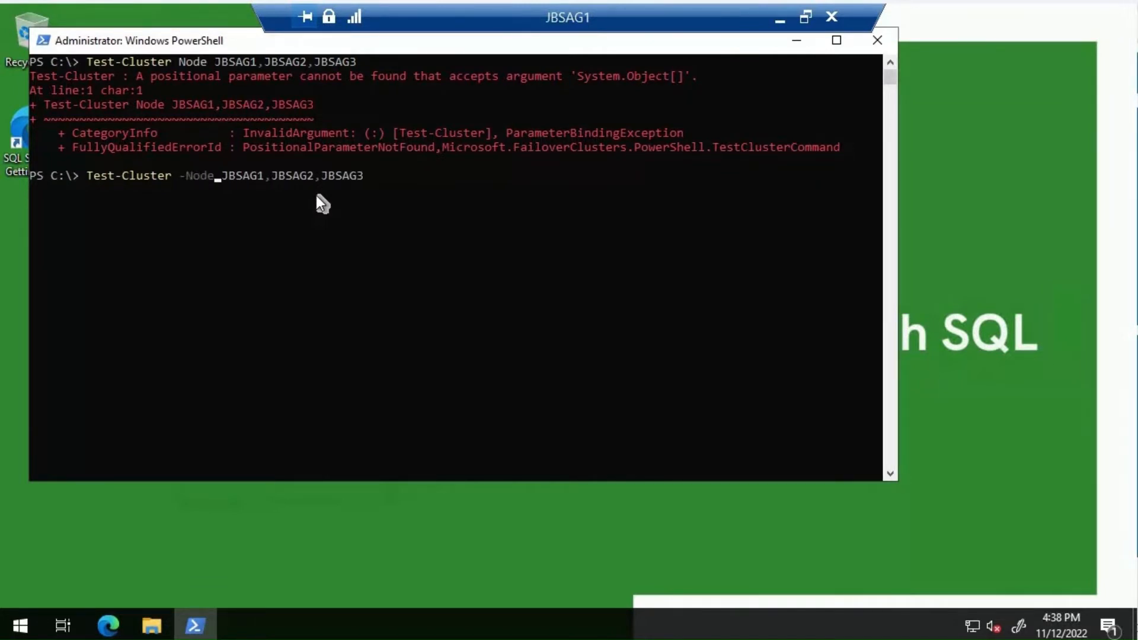
key(Return)
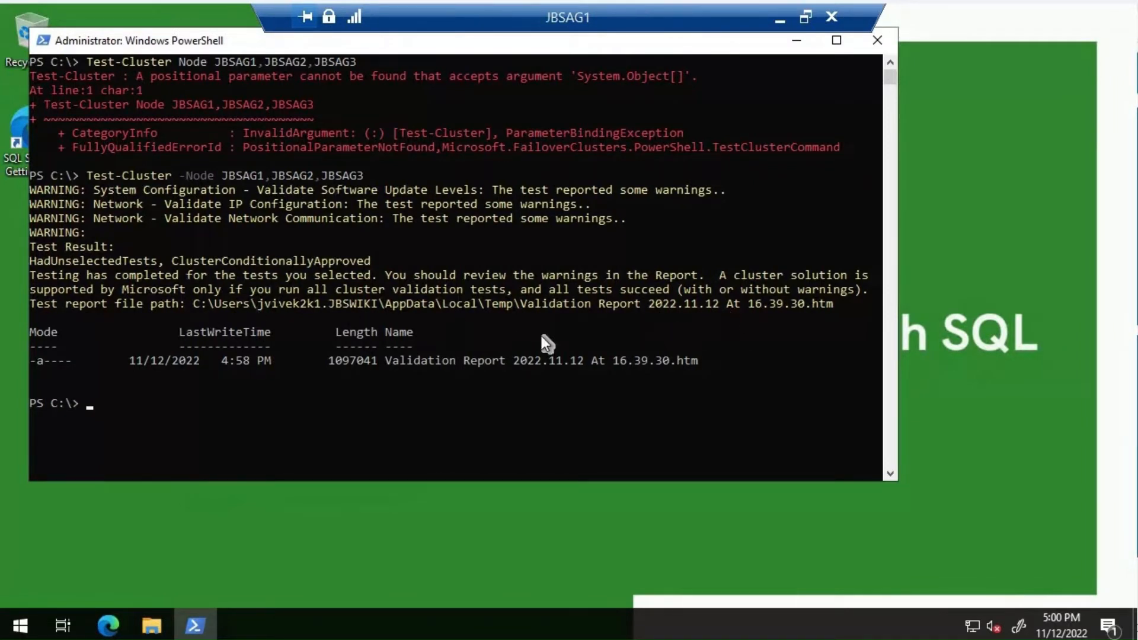
Examine the System Configuration and Network results in the Failover Cluster Validation Report, and close the report and its folder.
click(157, 629)
double_click(461, 283)
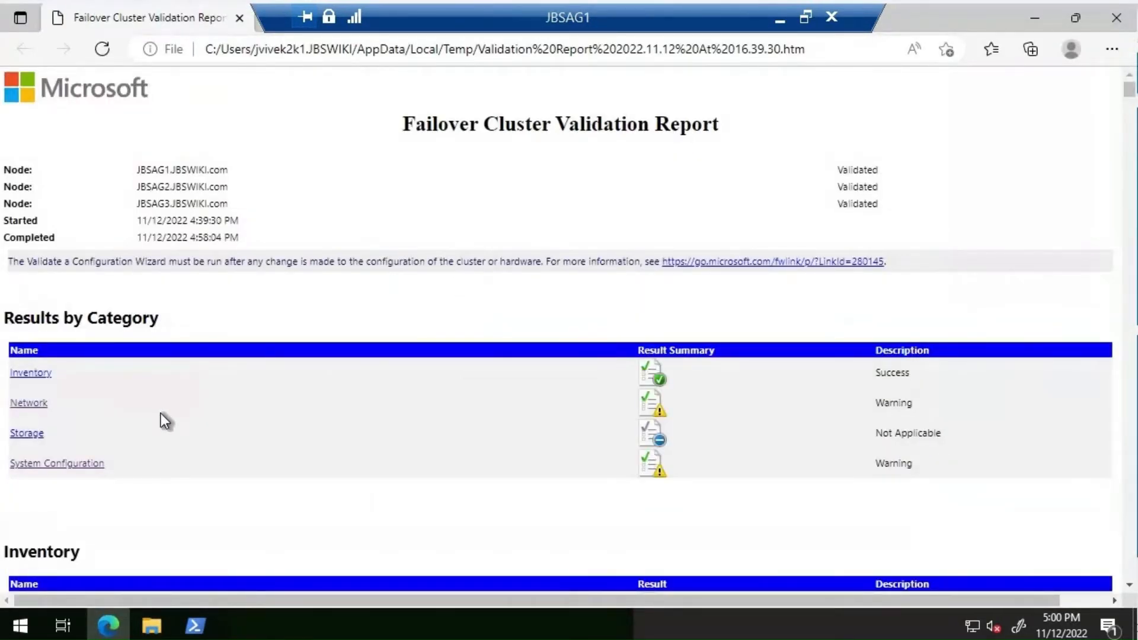
click(64, 464)
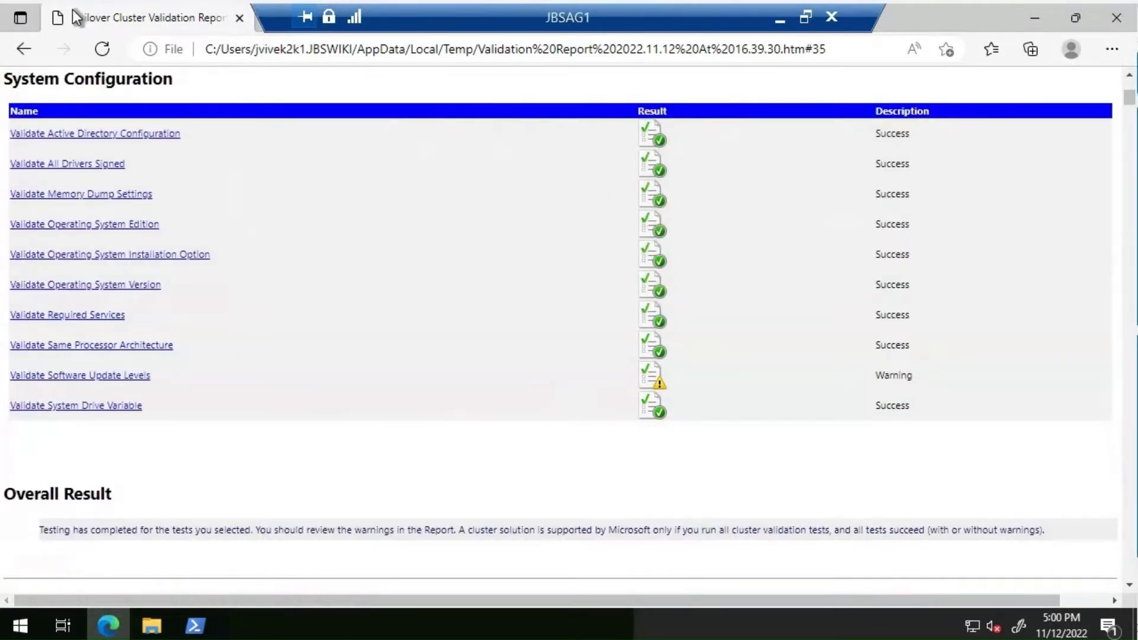
click(22, 50)
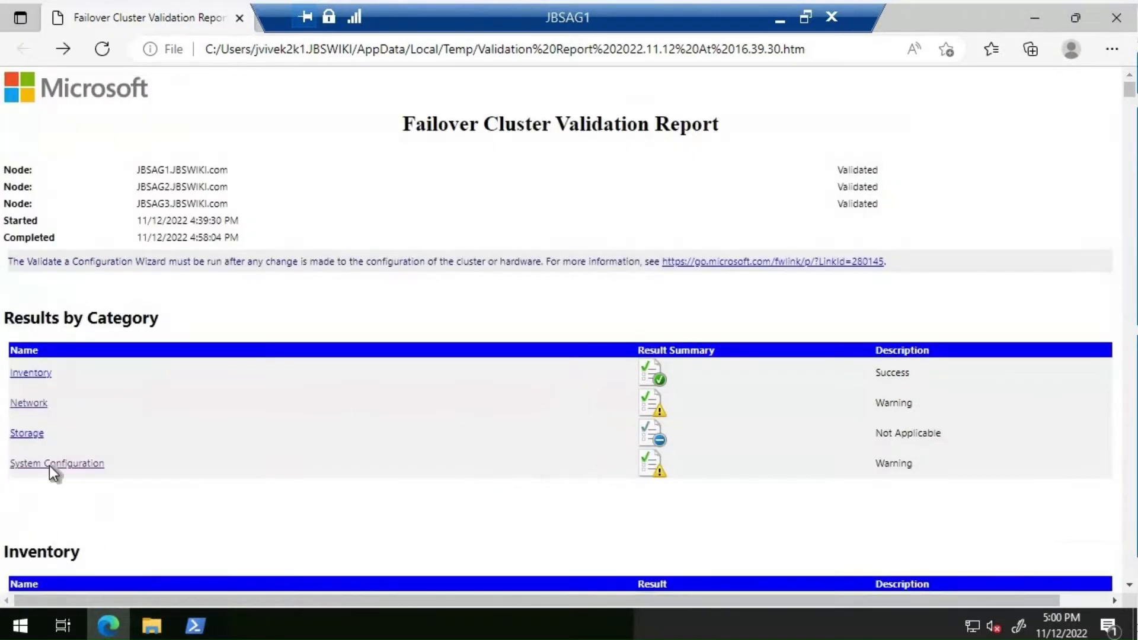
click(28, 406)
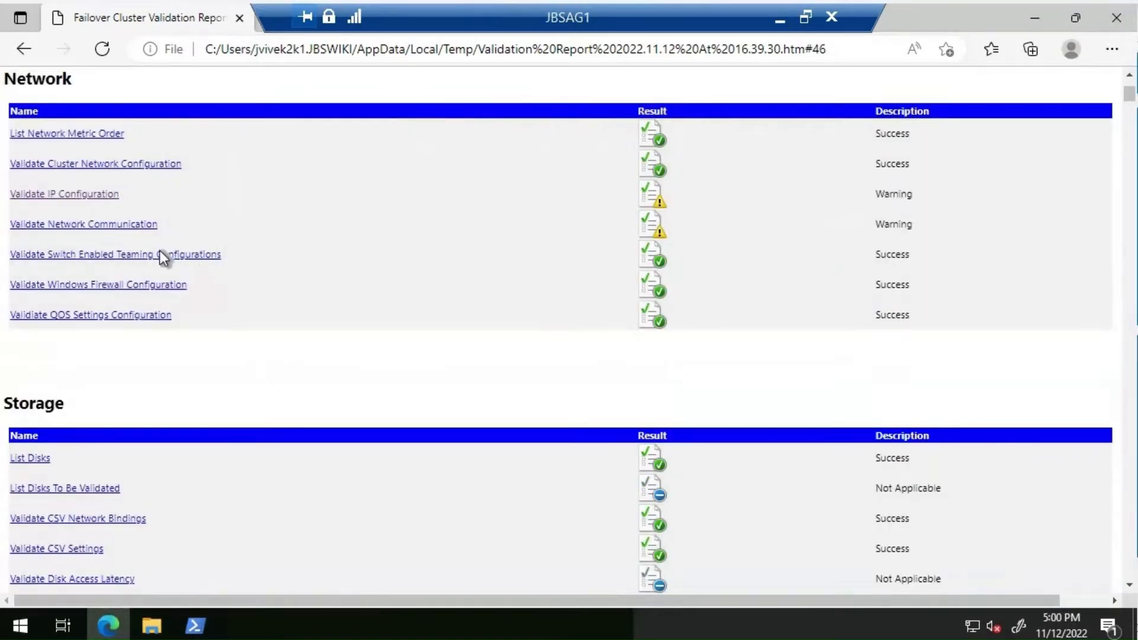
click(1117, 18)
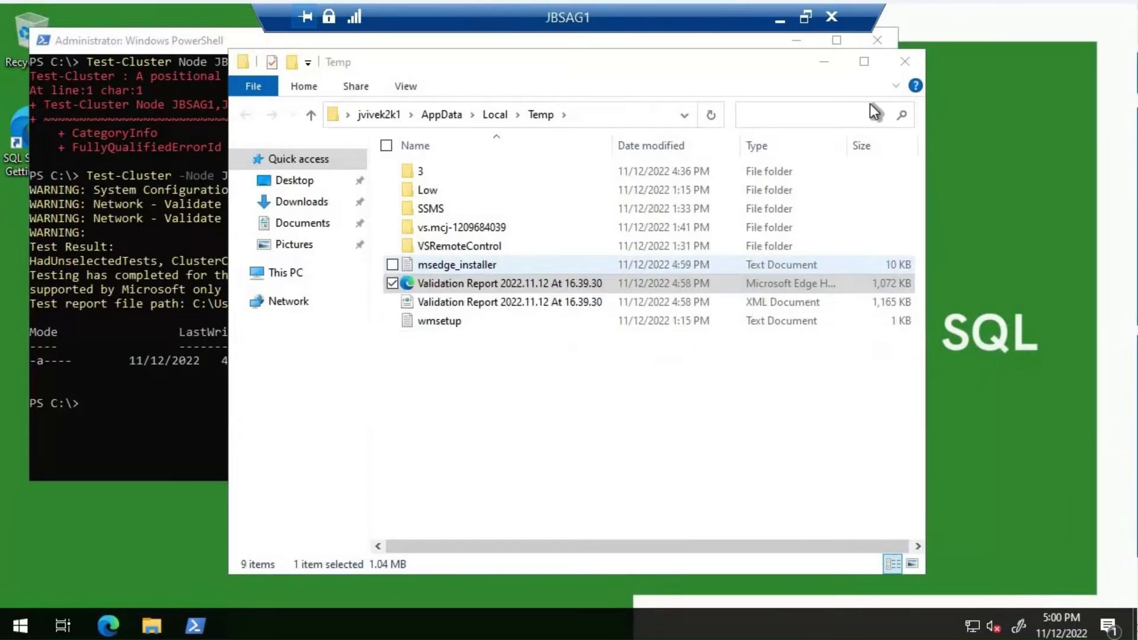
click(906, 61)
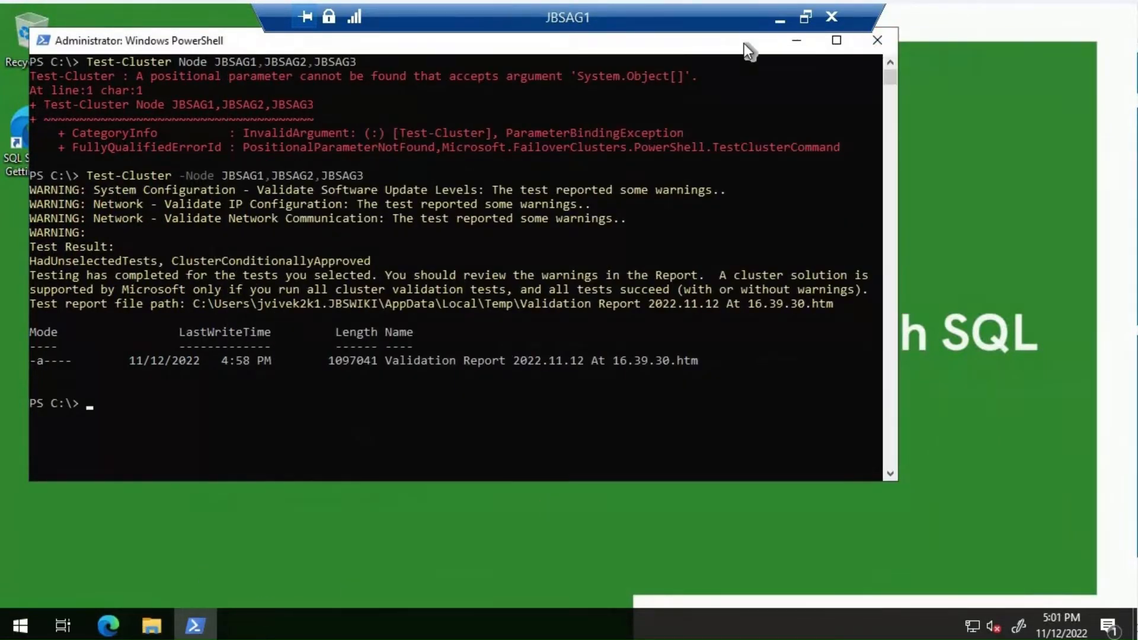
Minimize the JBSAG1 session and copy all cluster names and IP addresses from the local Notepad note.
click(777, 16)
click(738, 625)
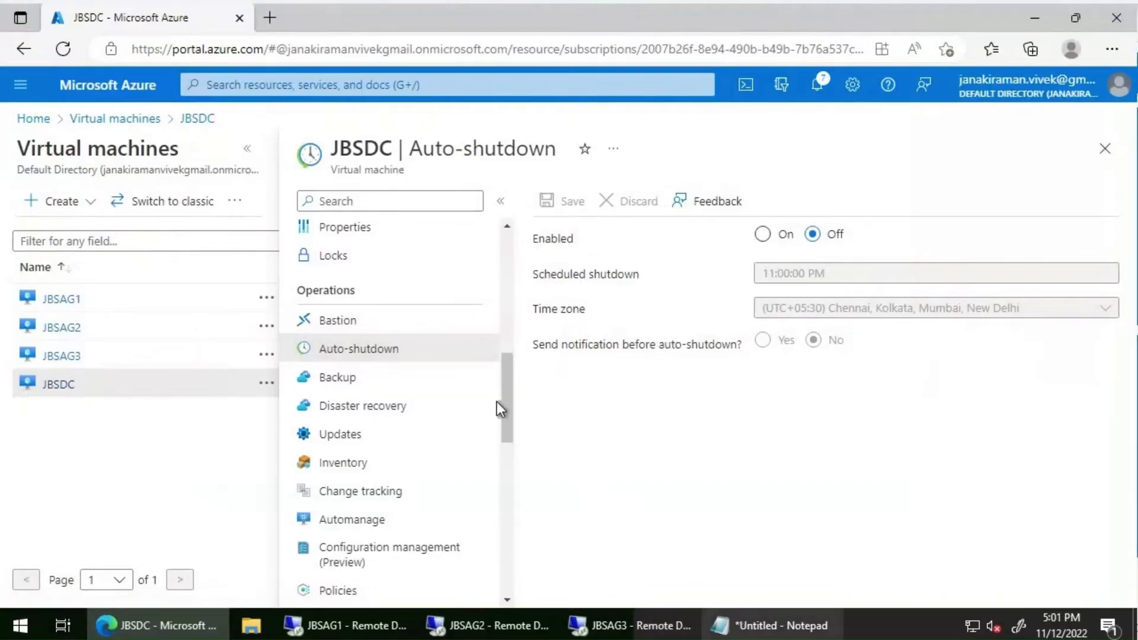
key(ctrl+a)
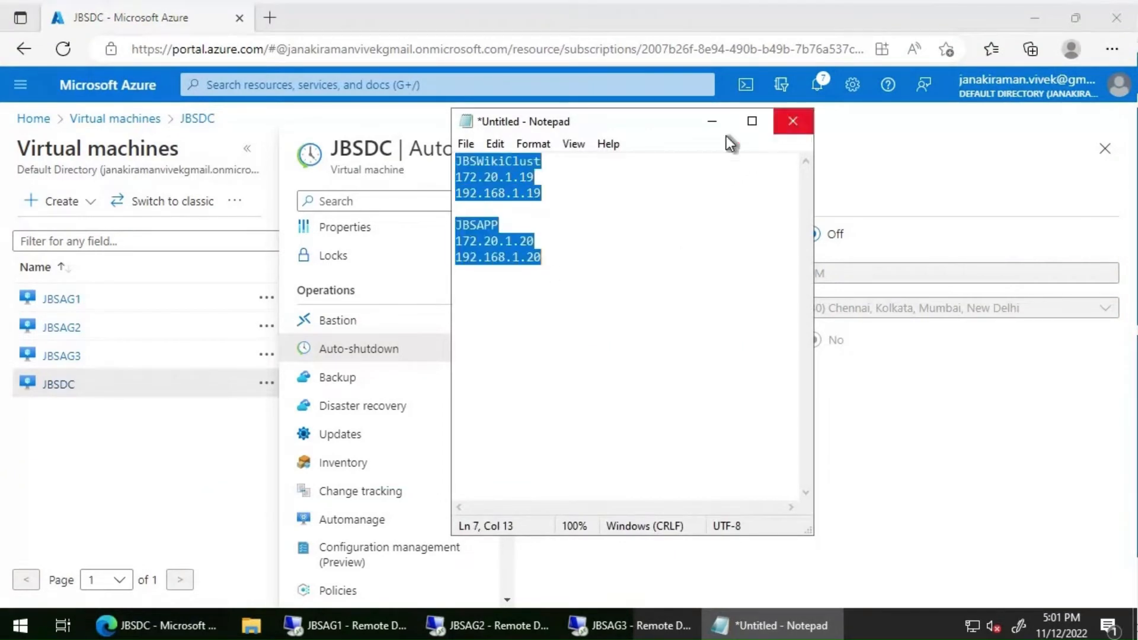
Return to JBSAG1, open Notepad through Run, and paste in the JBSWikiClust and JBSAPP names with their IP addresses.
click(347, 625)
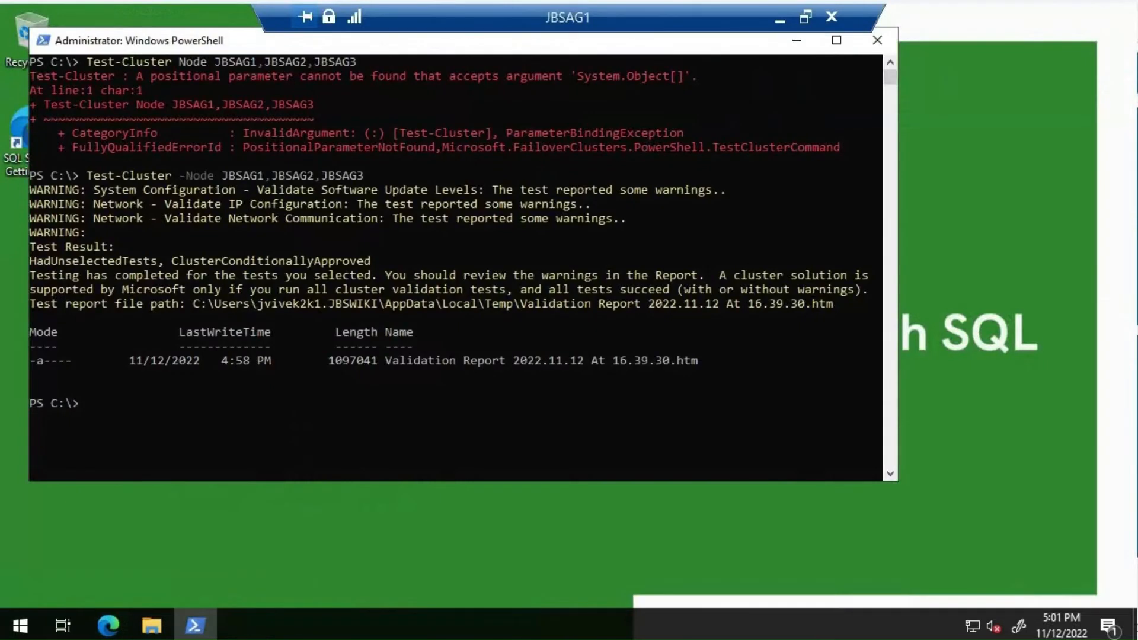
right_click(19, 627)
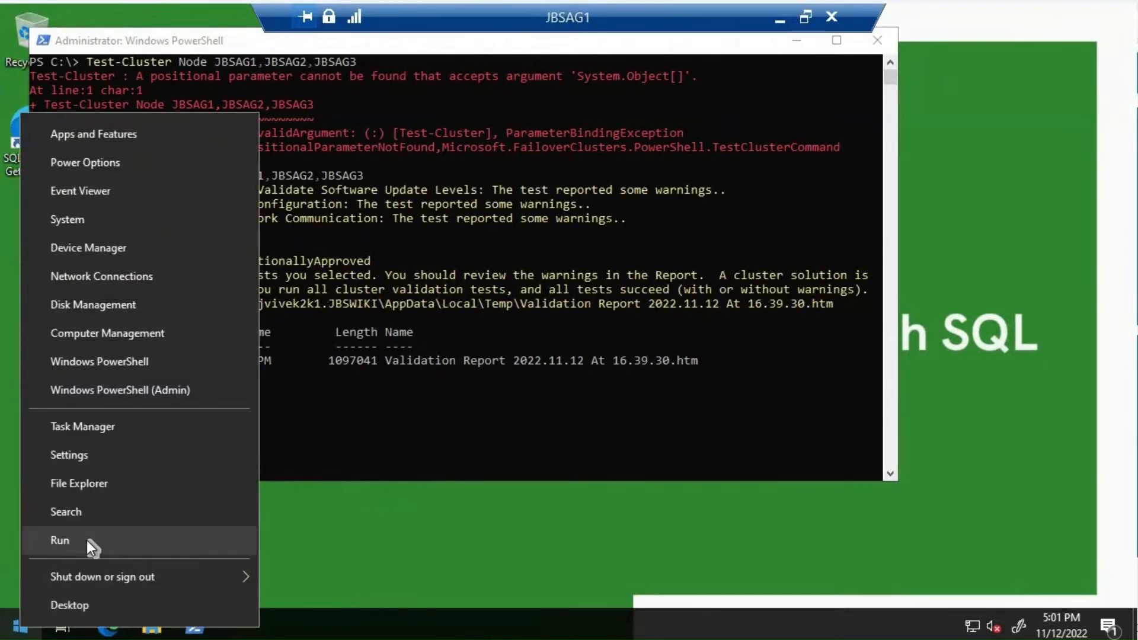
click(88, 541)
text(notepad)
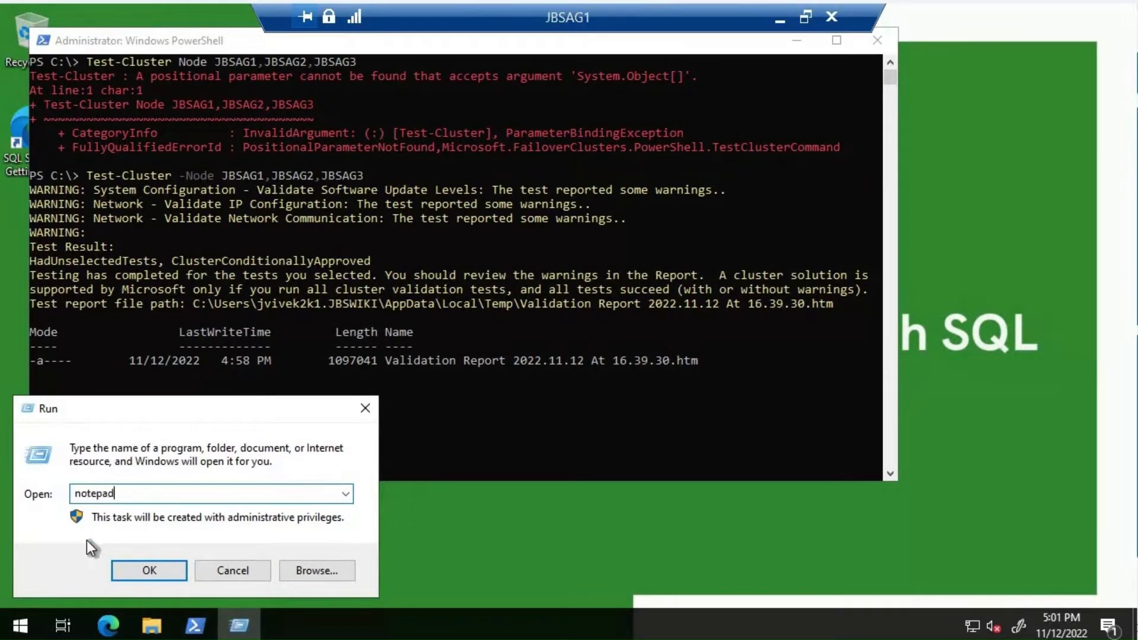
key(Return)
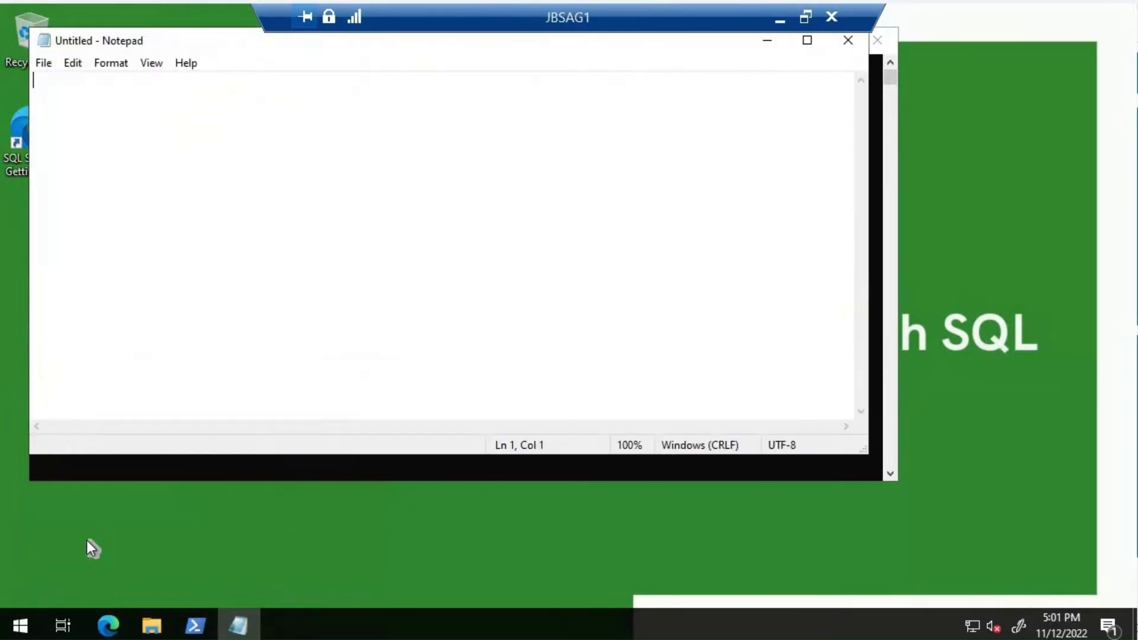
text(JBSAGWinClust 172.20.1.19 192.168.1.19  JBSAPP 172.20.1.20 192.168.1.20)
Clear the PowerShell console and paste New-Cluster -Name JBSWikiClust -Node JBSAG1,JBSAG2,JBSAG3 -StaticAddress 172.20.1.19,192.168.1.19 -NoStorage.
click(892, 329)
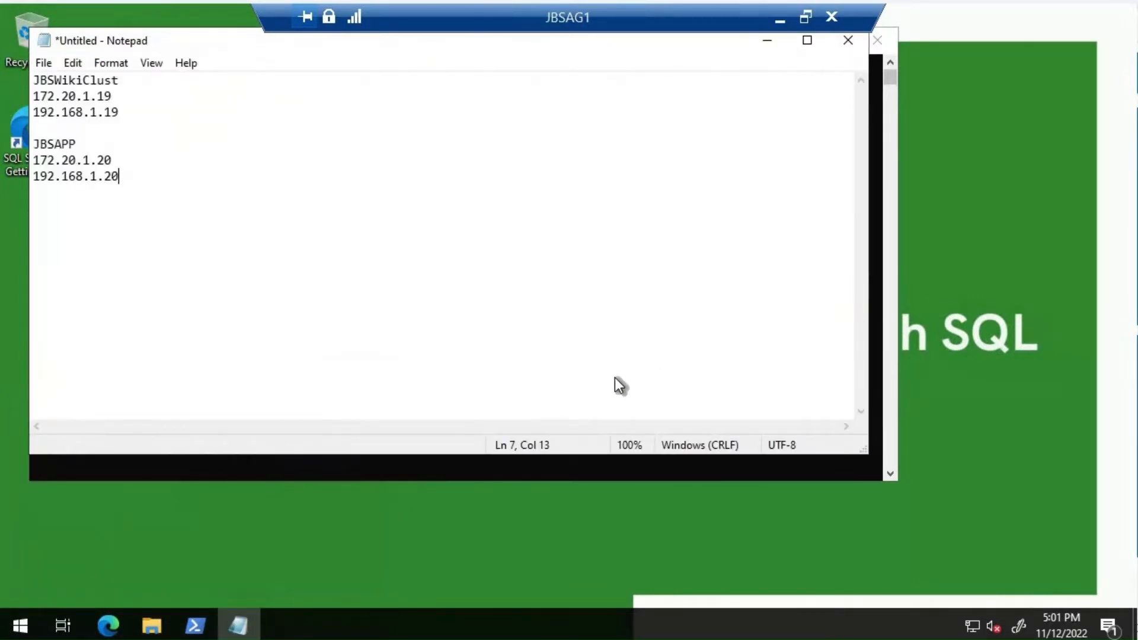
click(593, 336)
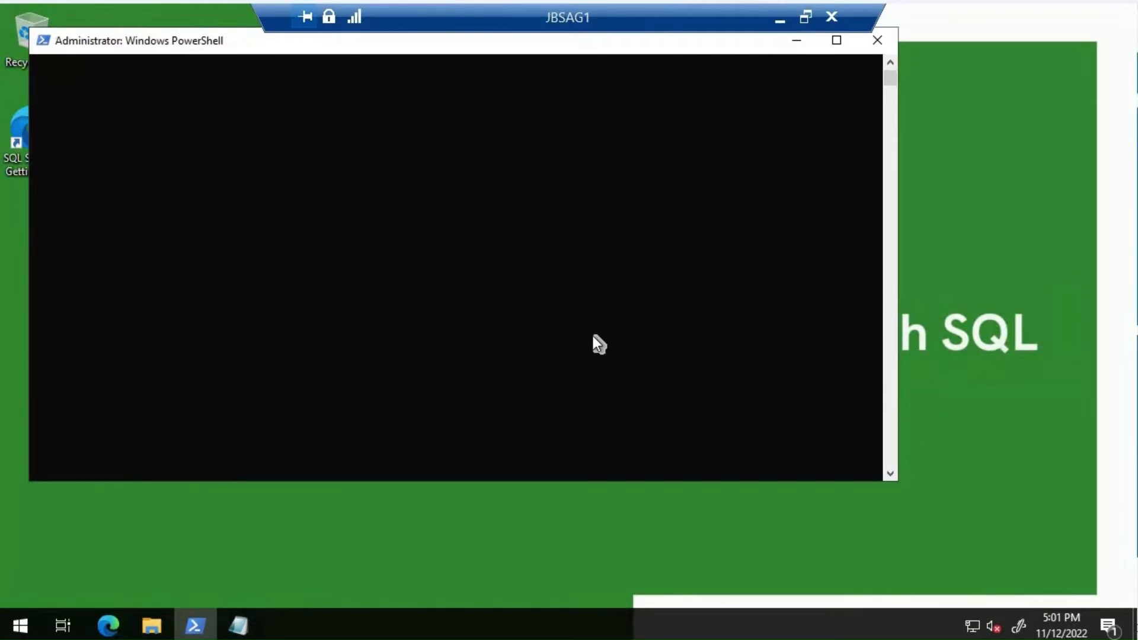
text(cls)
key(Return)
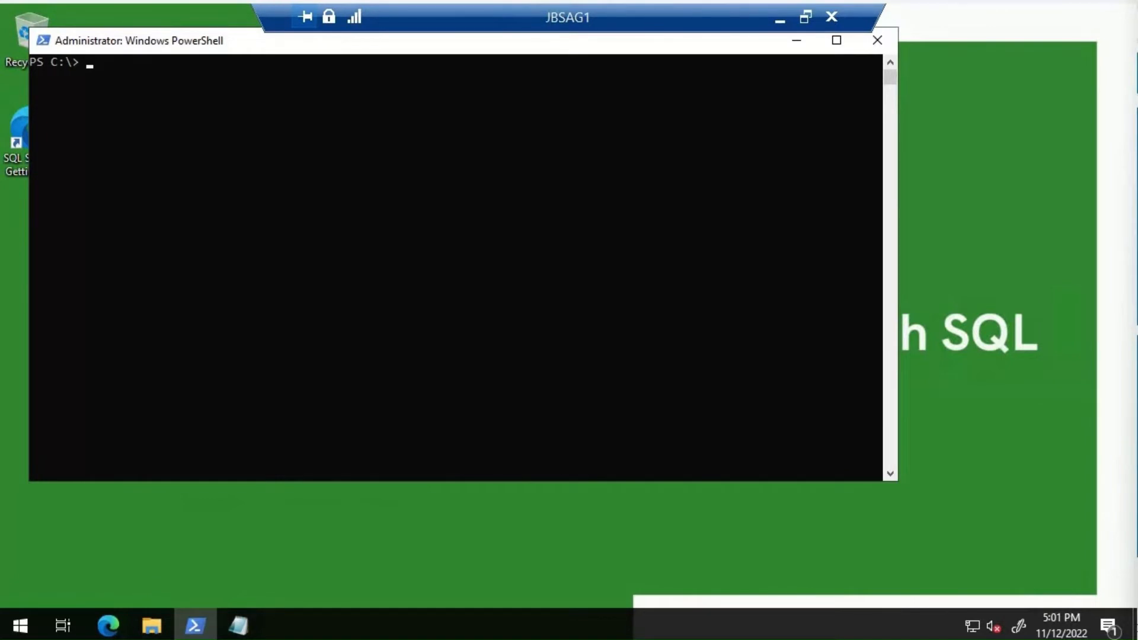
right_click(205, 197)
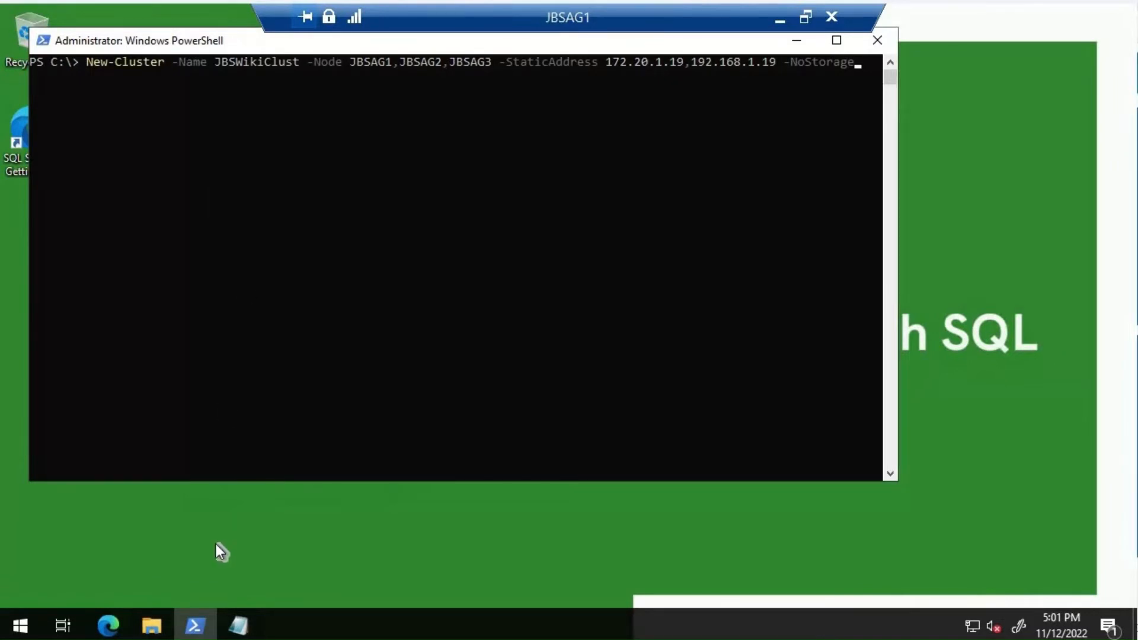
Compare the New-Cluster command's name and static addresses with the Notepad note, minimize the note, and run the command.
click(240, 627)
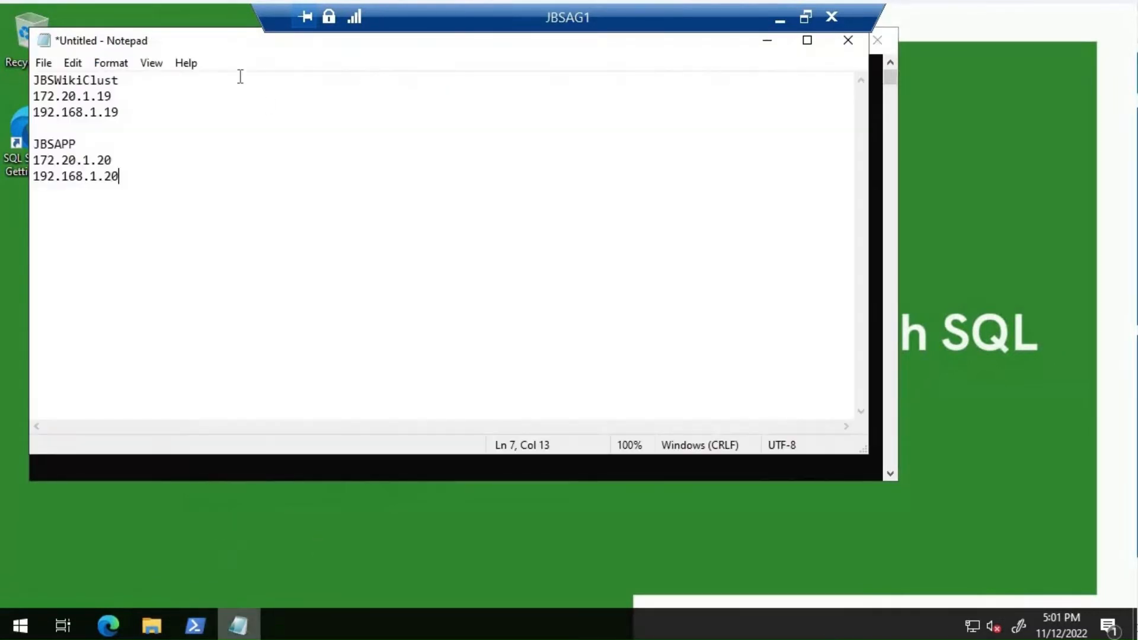
drag(223, 41, 250, 170)
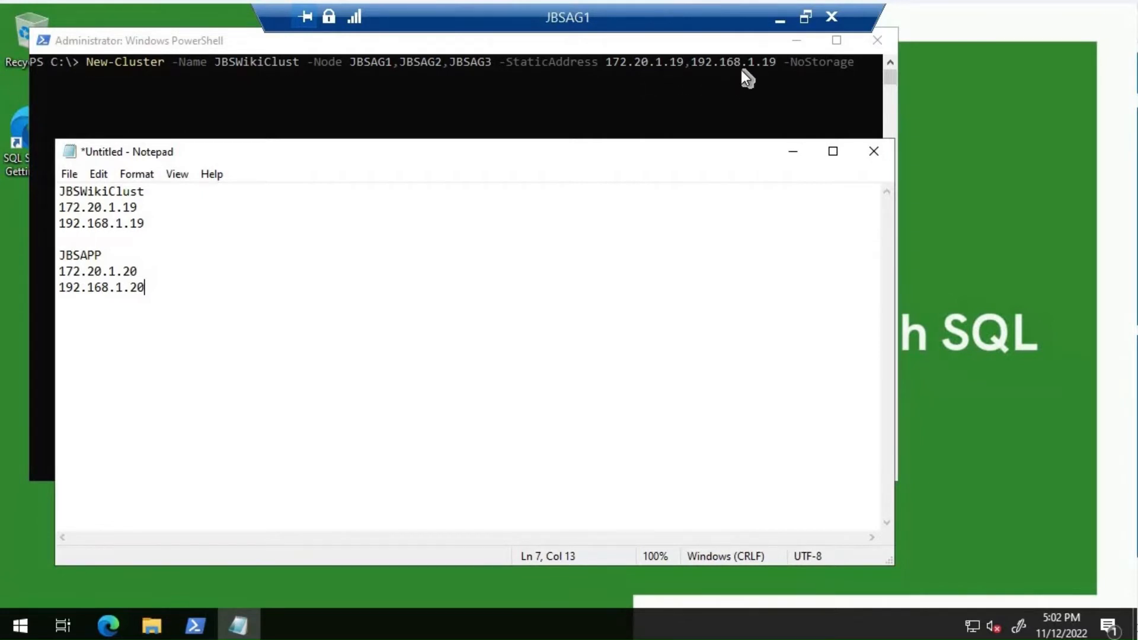
click(793, 152)
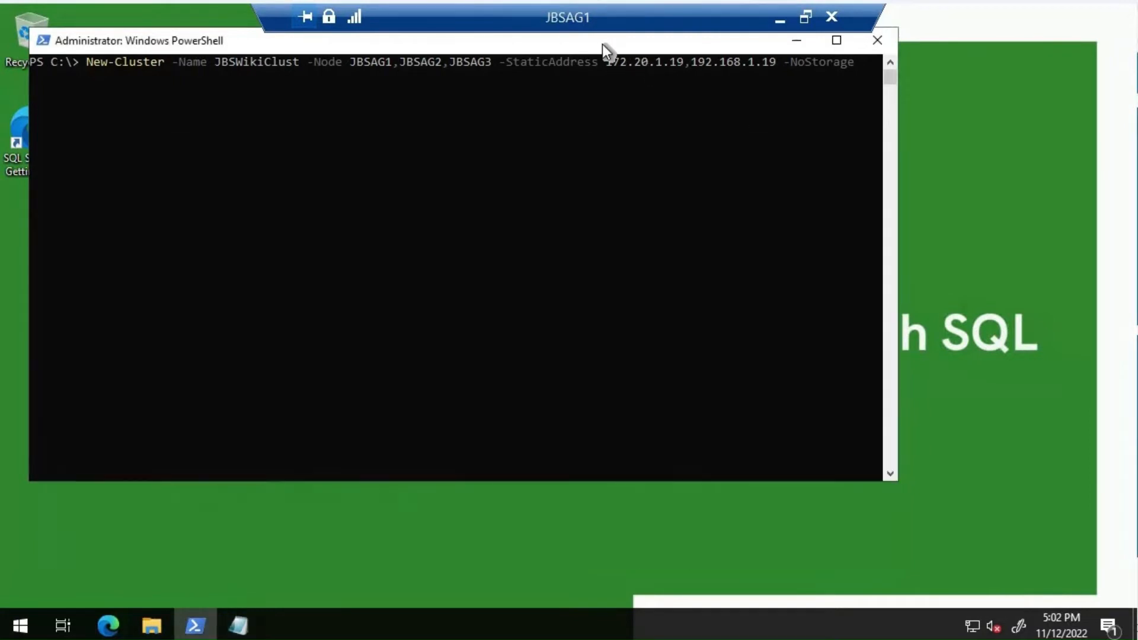
key(Return)
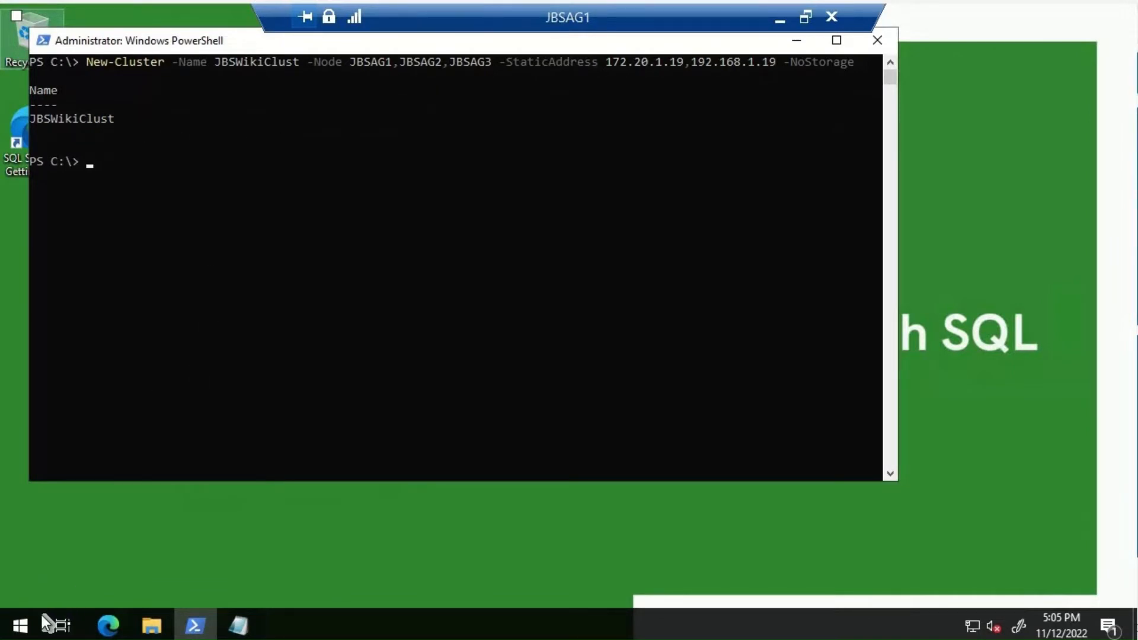
Open Failover Cluster Manager through Run with cluadmin.msc, dismiss the Windows Admin Center notice, and maximize the window.
right_click(19, 632)
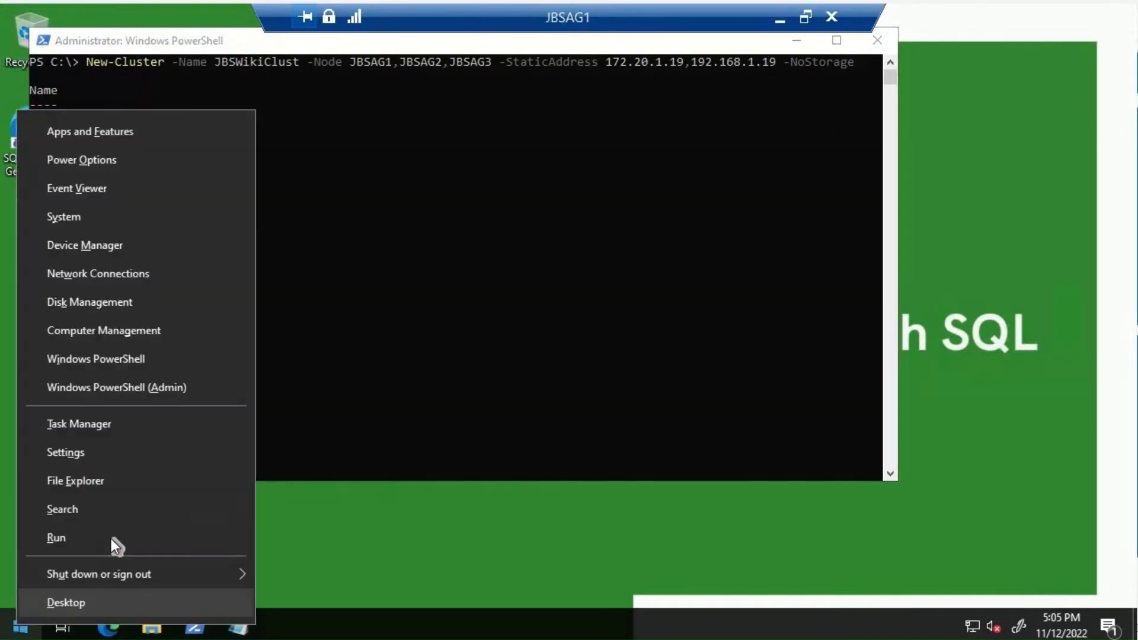
click(112, 538)
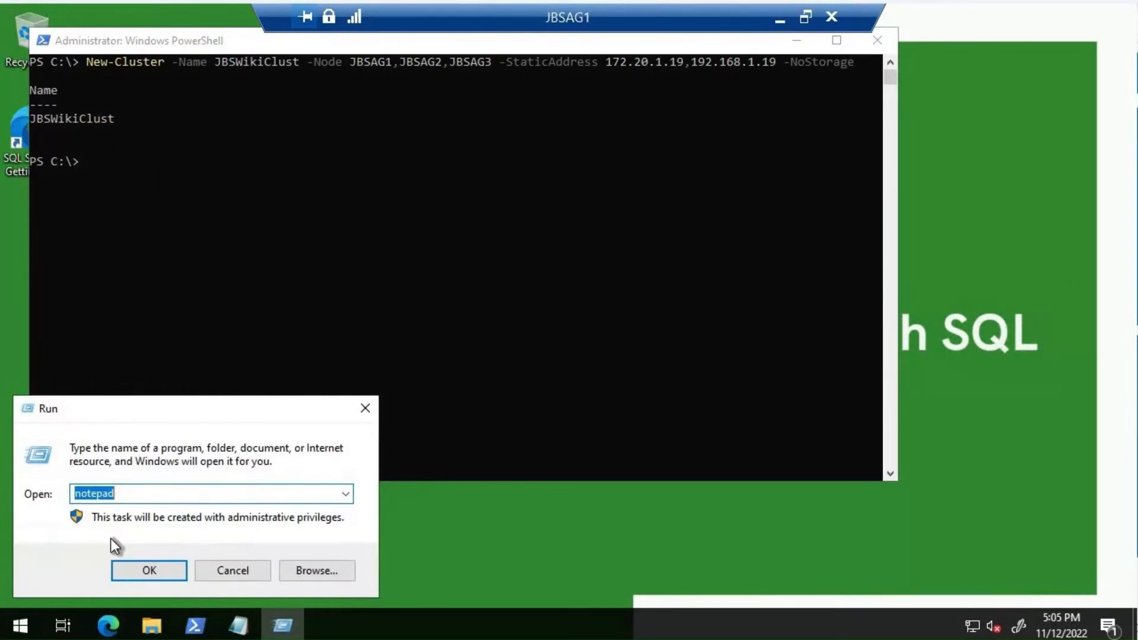
text(clua)
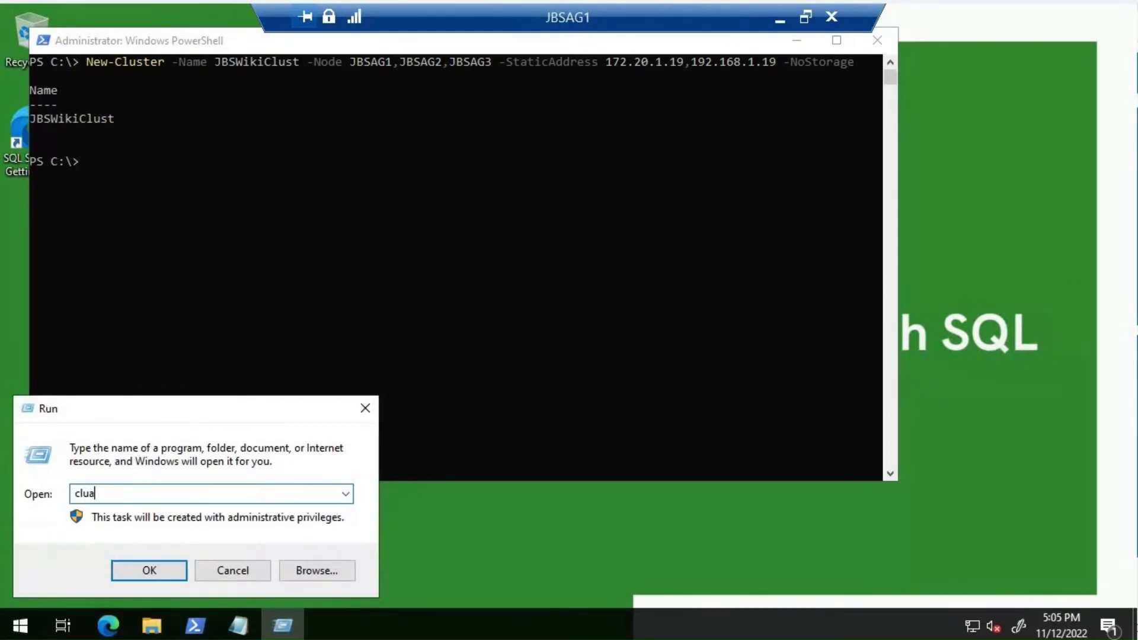
text(dmin.msc)
key(Return)
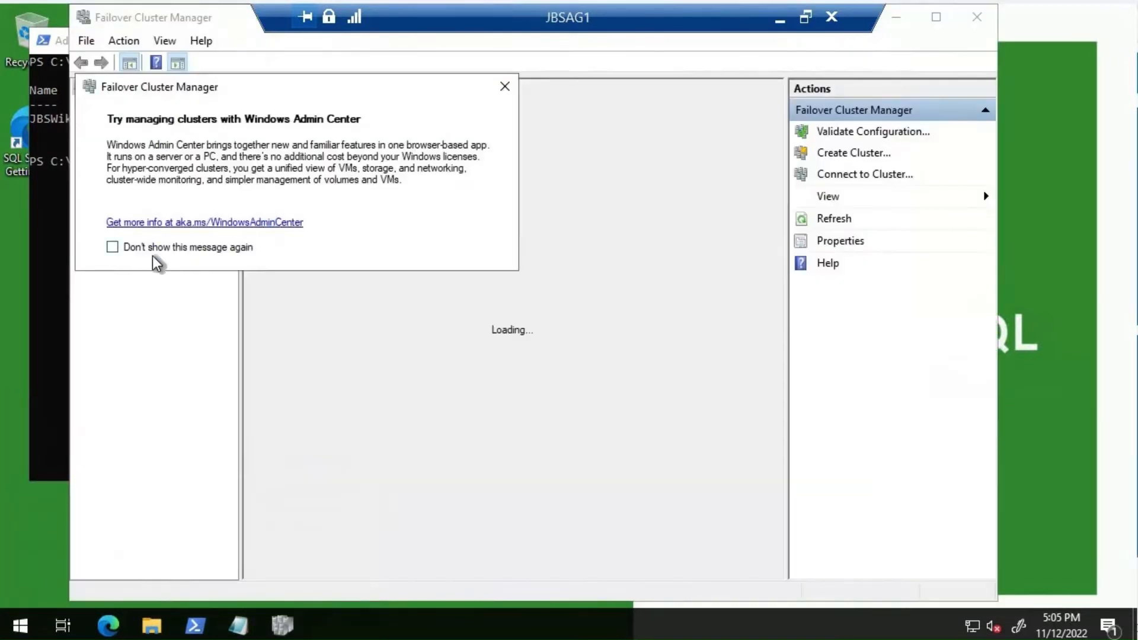
click(113, 248)
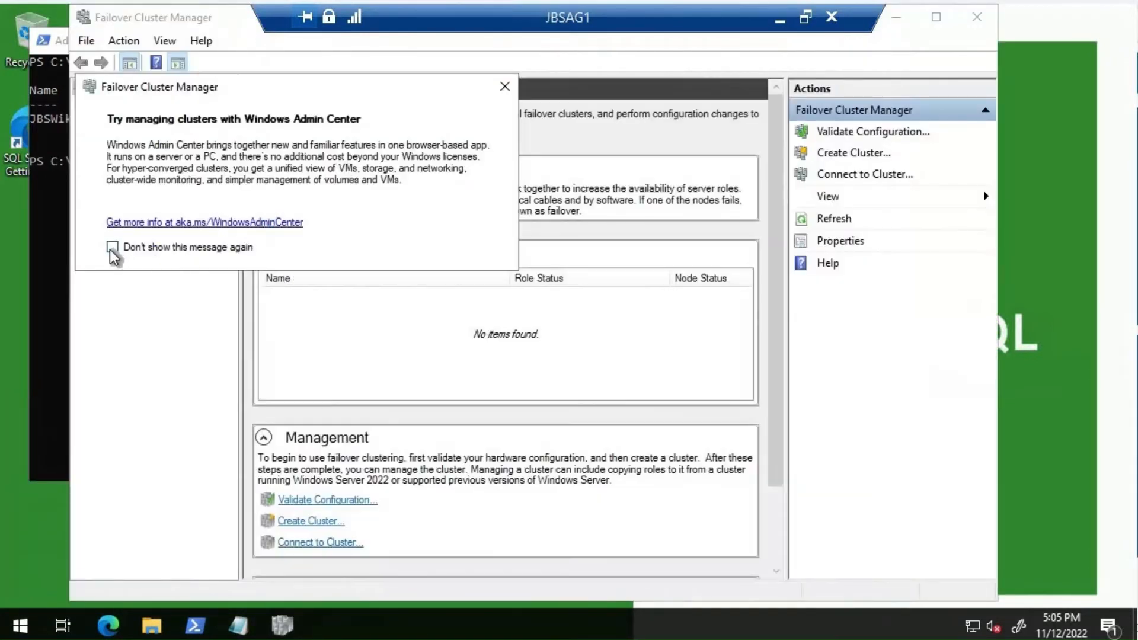
click(507, 88)
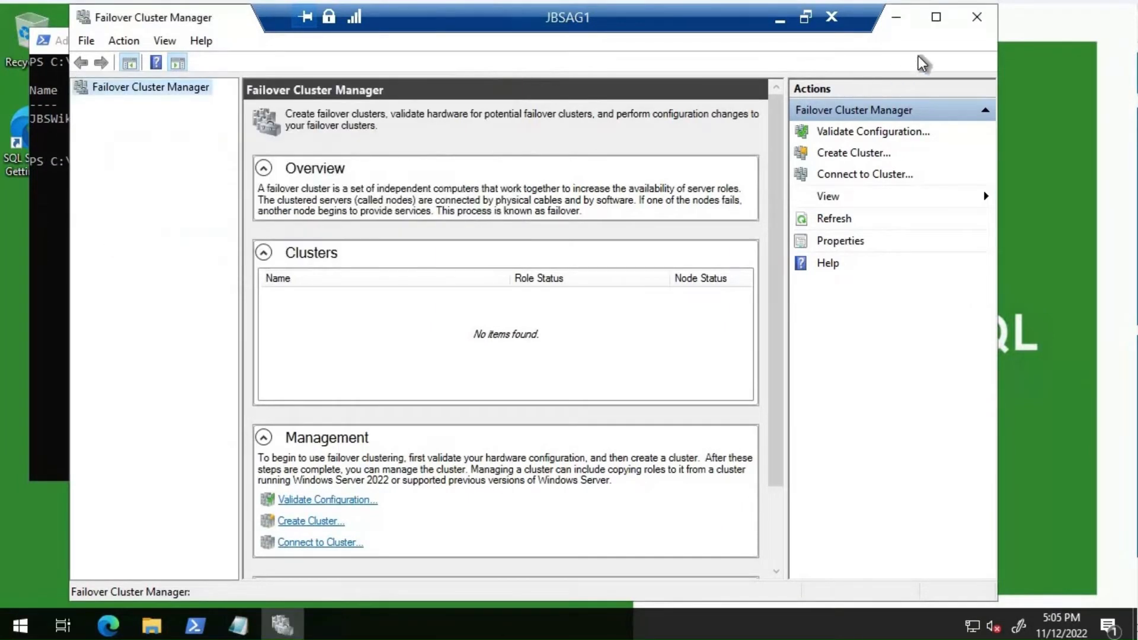
click(936, 17)
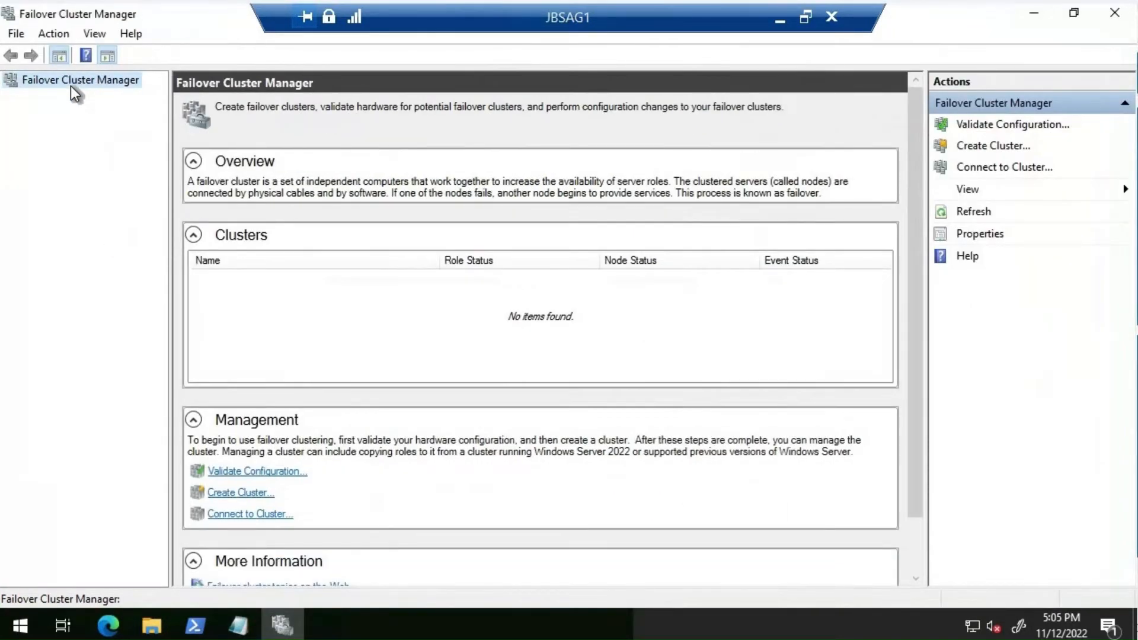
Expand the JBSWikiClust.JBSWIKI.com cluster and examine its overview and the JBSWikiClust name under Cluster Core Resources.
right_click(70, 87)
click(40, 80)
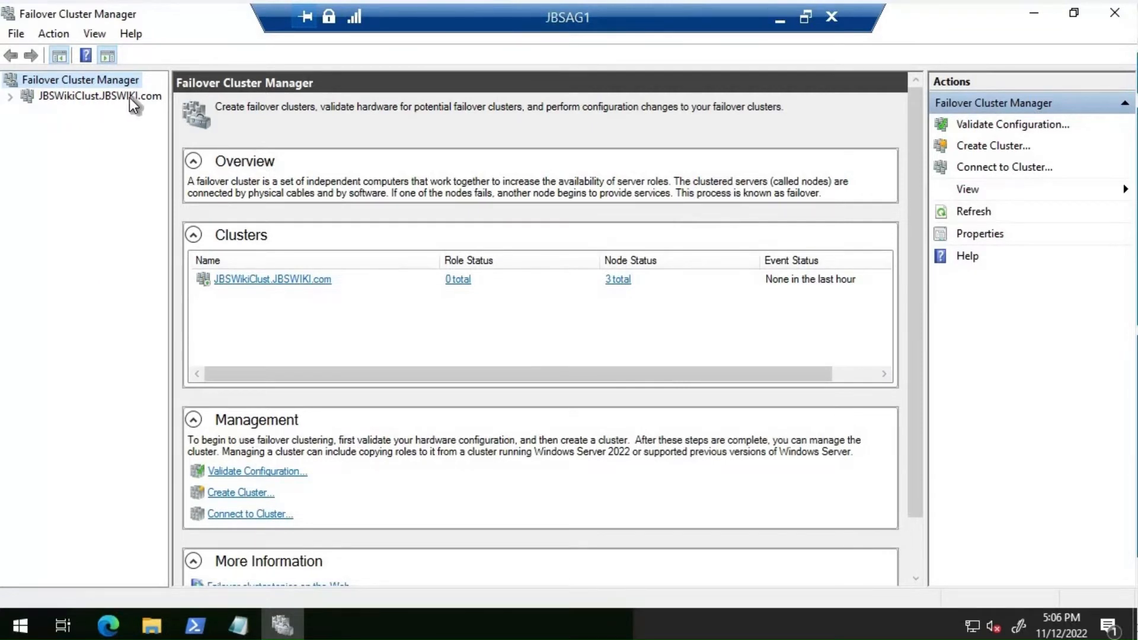
click(10, 96)
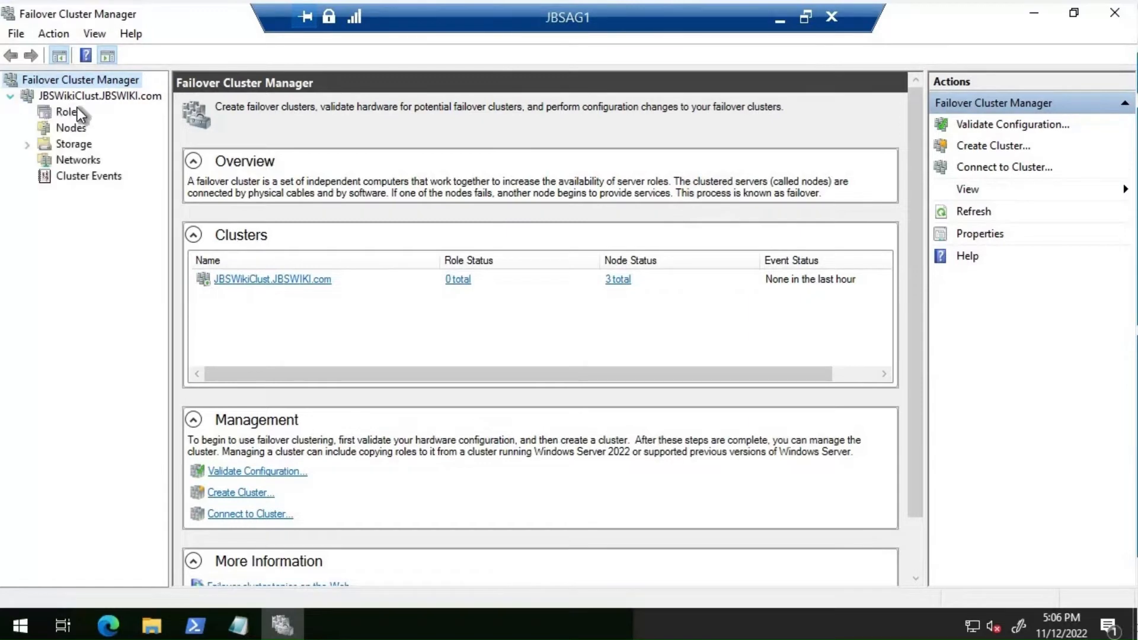
click(83, 98)
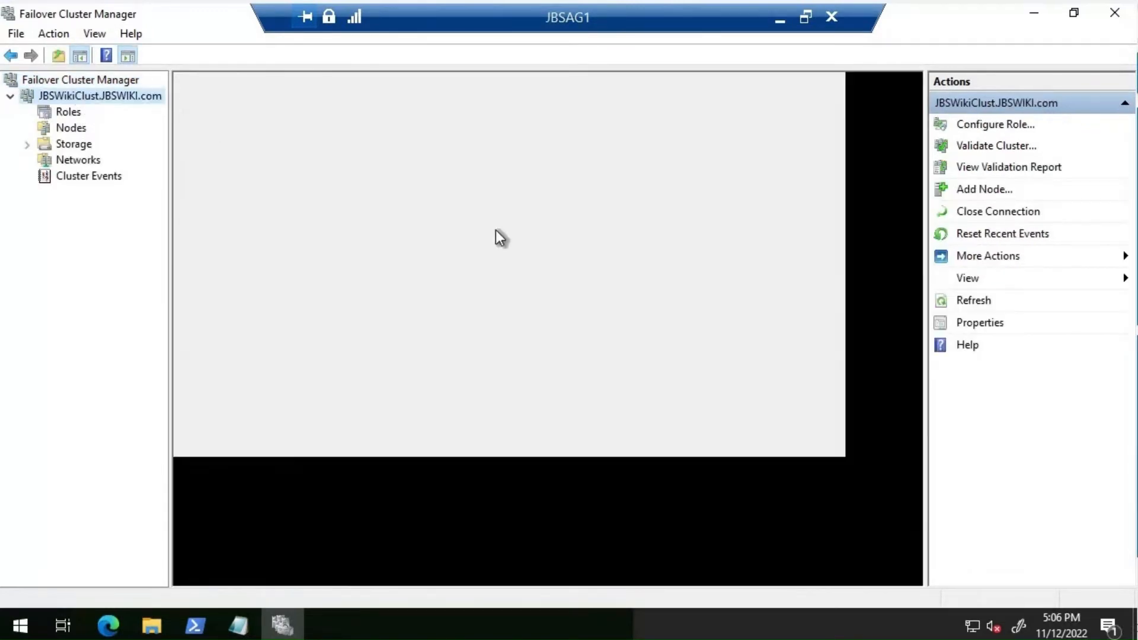
scroll(634, 324, down, 3)
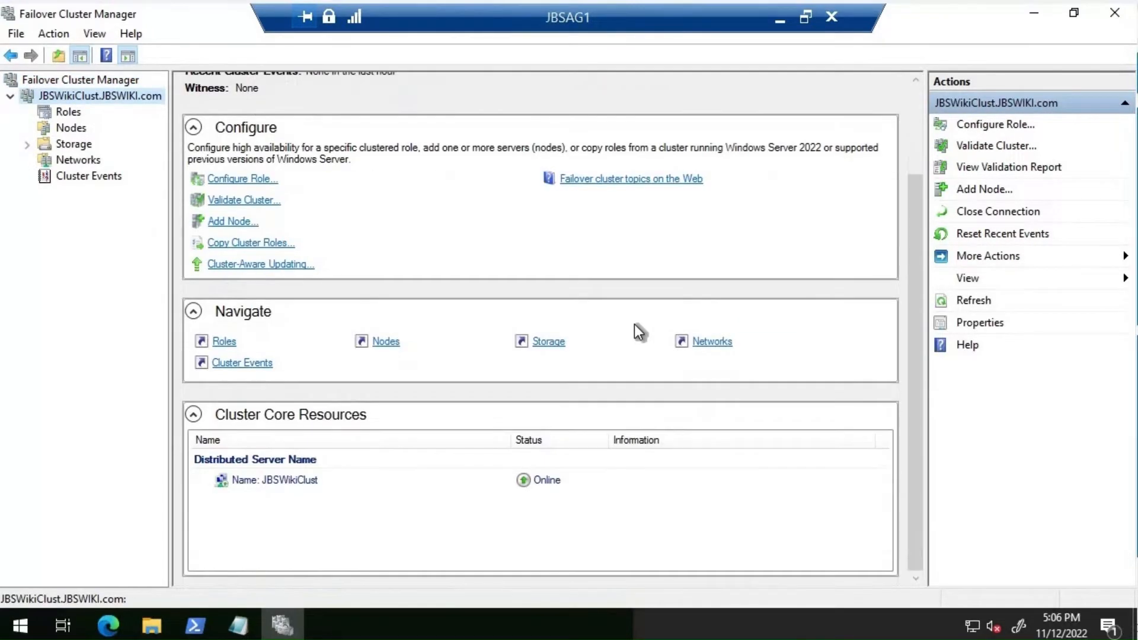
click(275, 479)
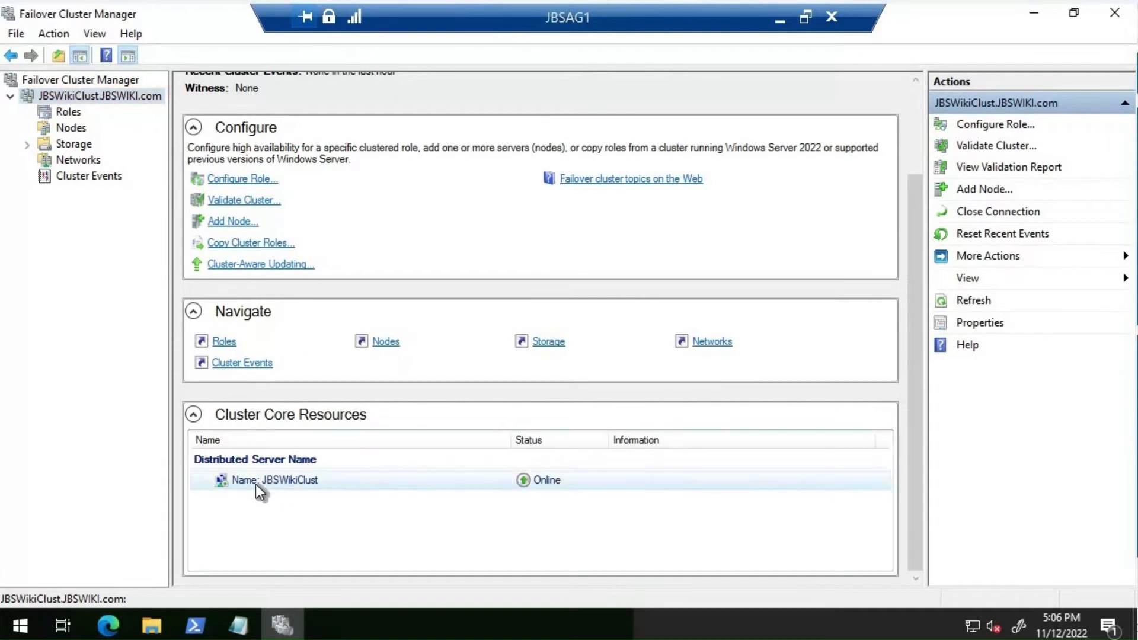
click(290, 483)
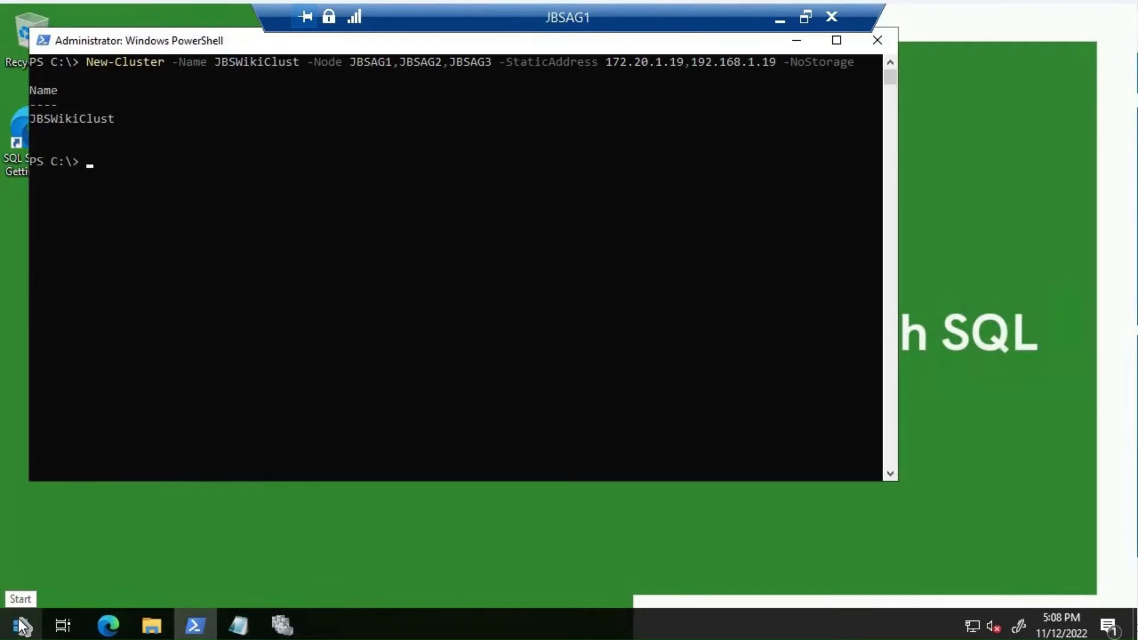
Open SQL Server 2022 RC1 Configuration Manager on JBSAG1 and list SQL Server Services with full service names shown.
click(12, 625)
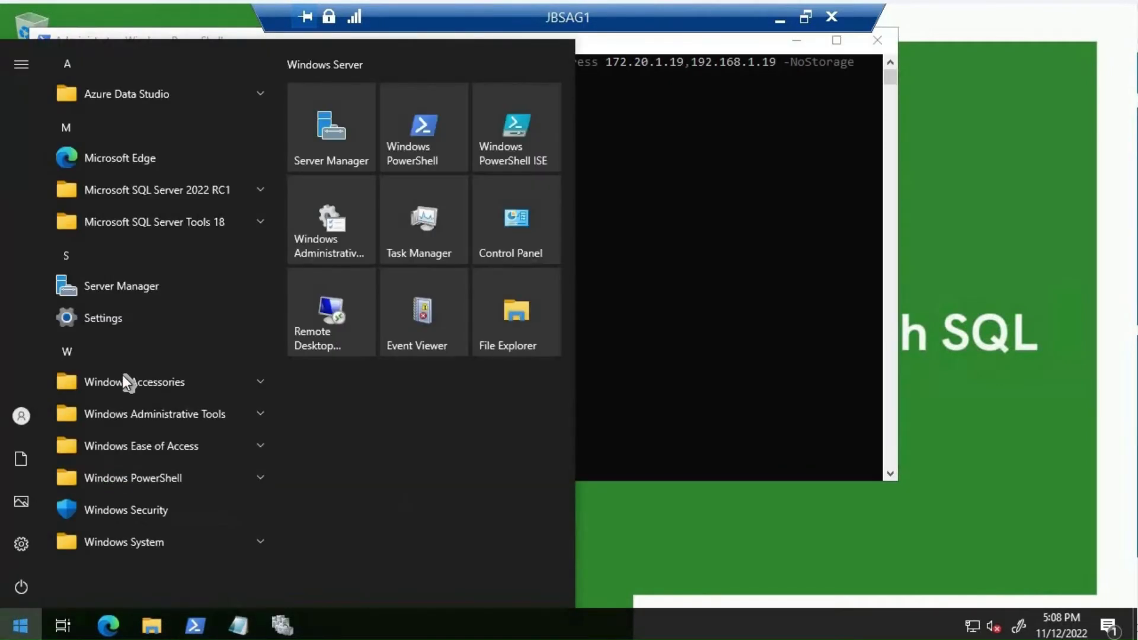
click(201, 223)
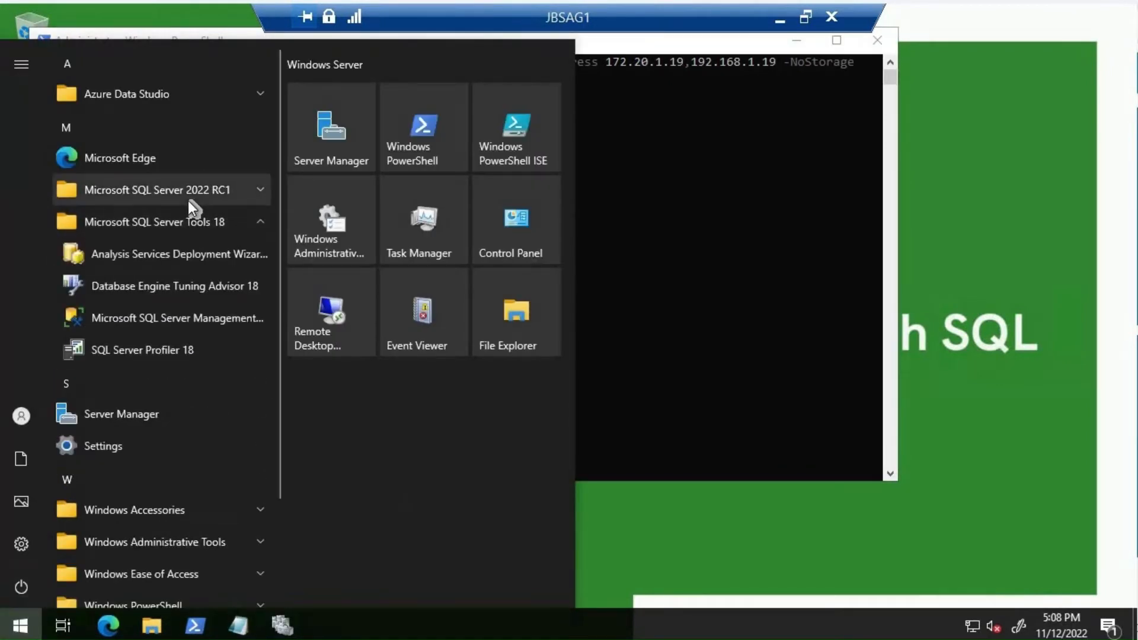
click(187, 201)
click(131, 233)
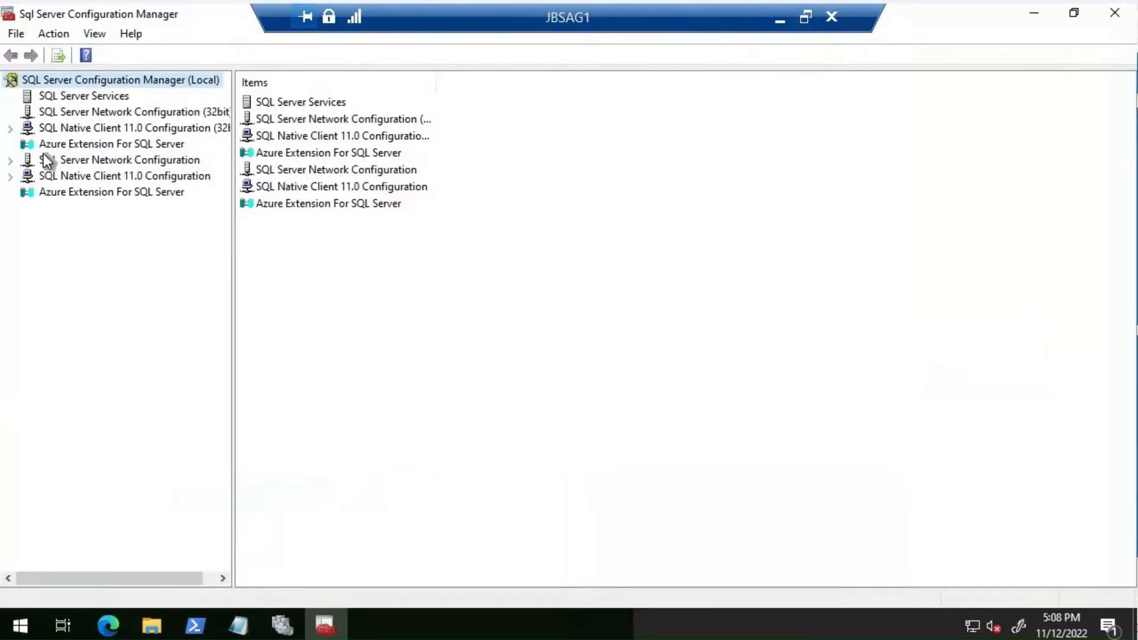
click(88, 97)
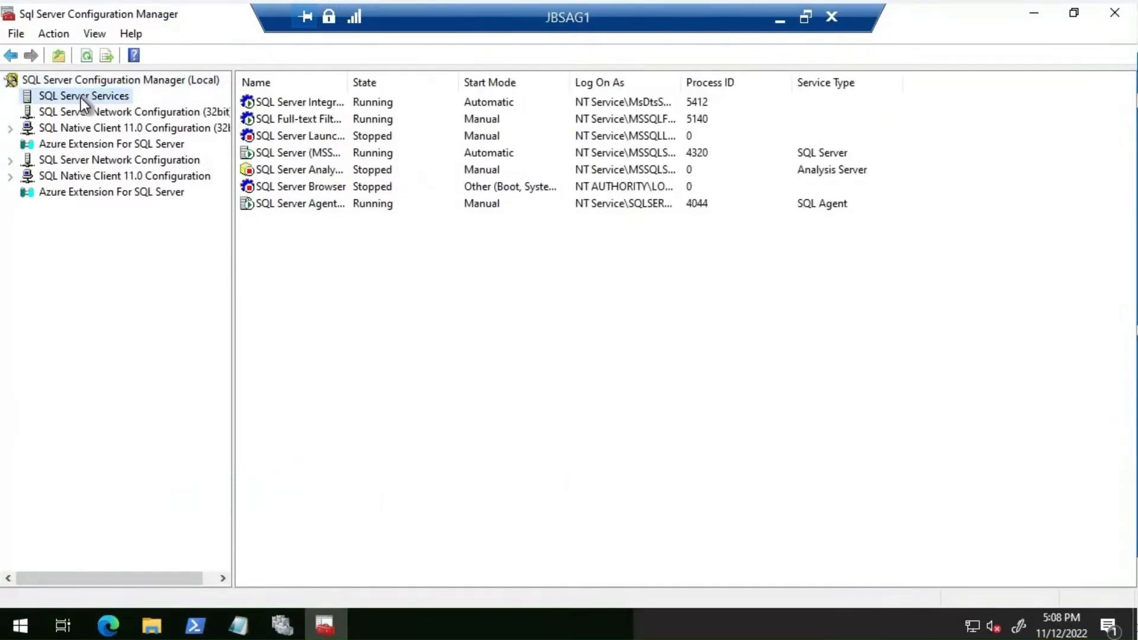
double_click(349, 83)
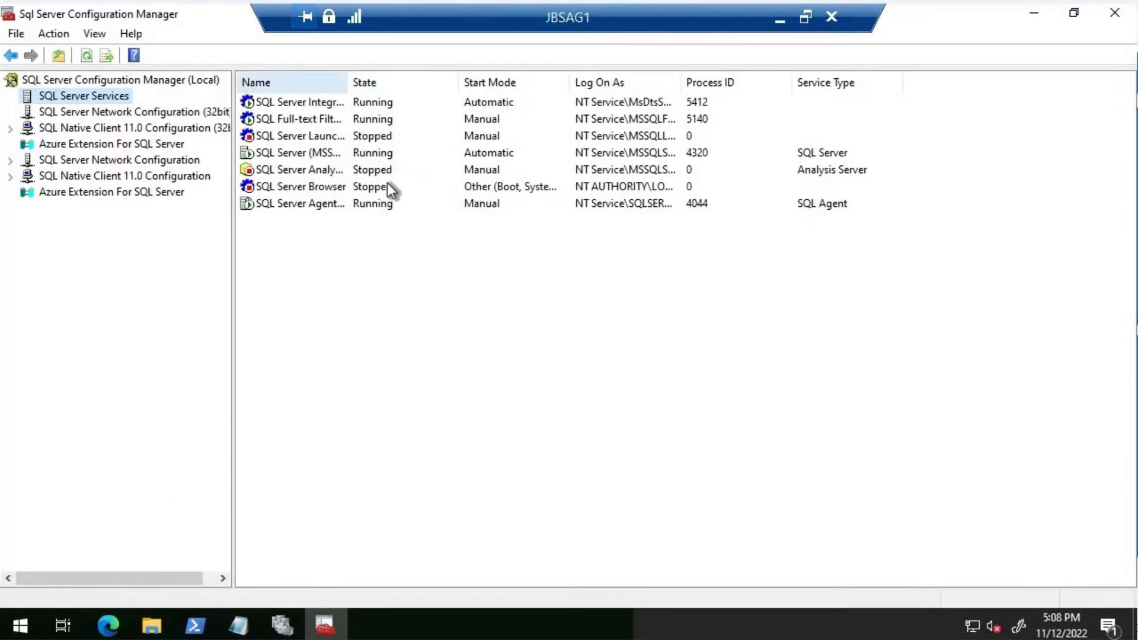
Enable Always On Availability Groups for the SQL Server (MSSQLSERVER) service on JBSAG1 and save the change.
right_click(353, 152)
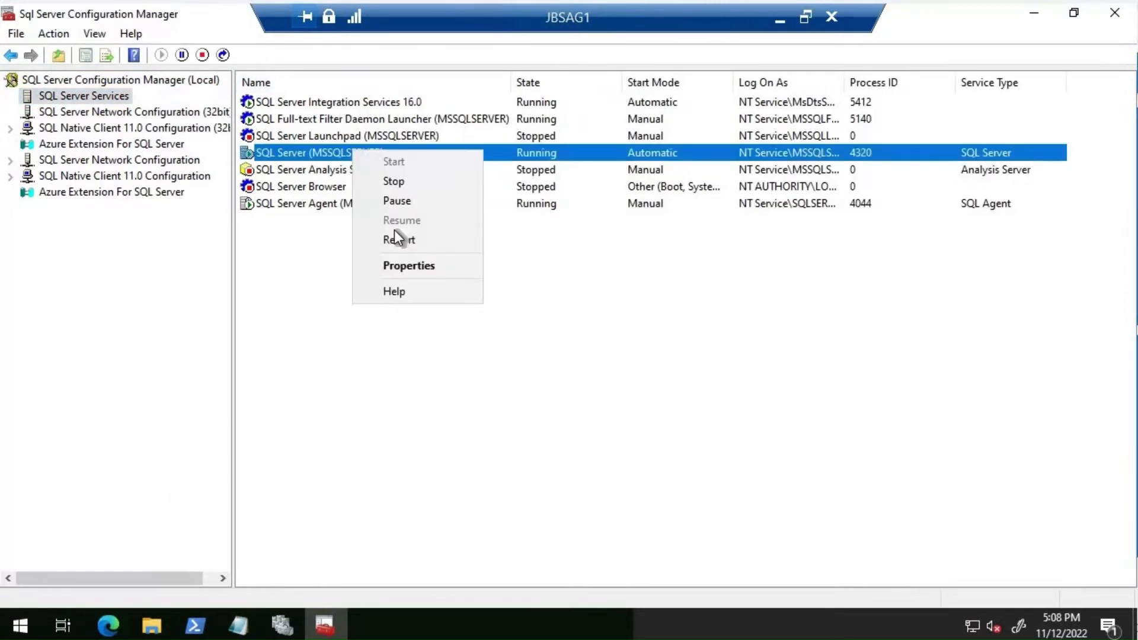
click(409, 265)
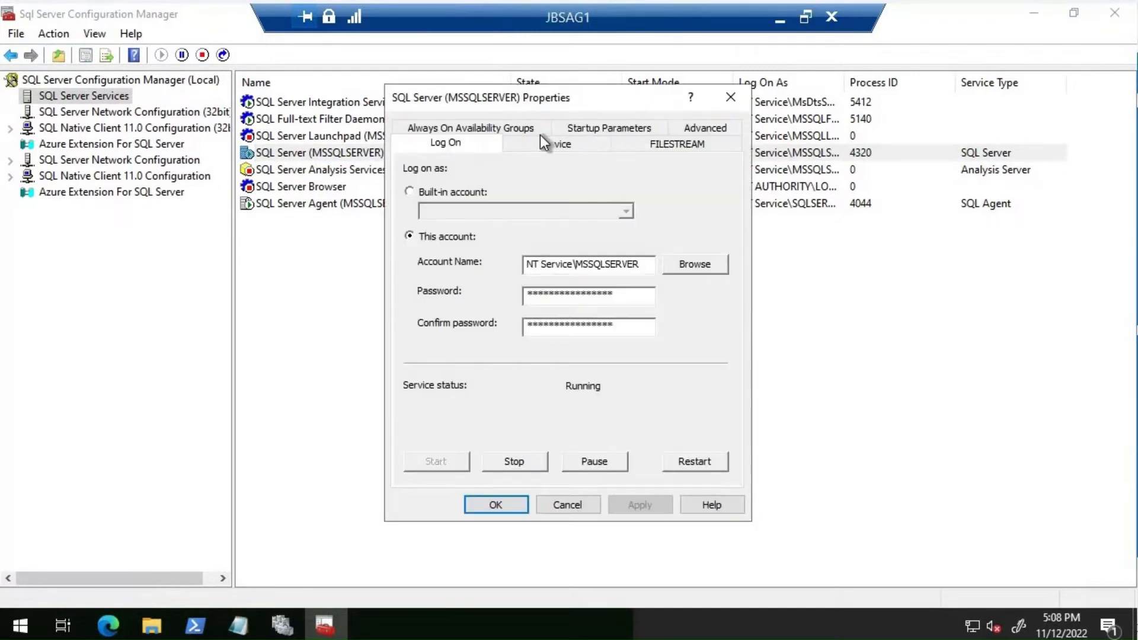
click(460, 127)
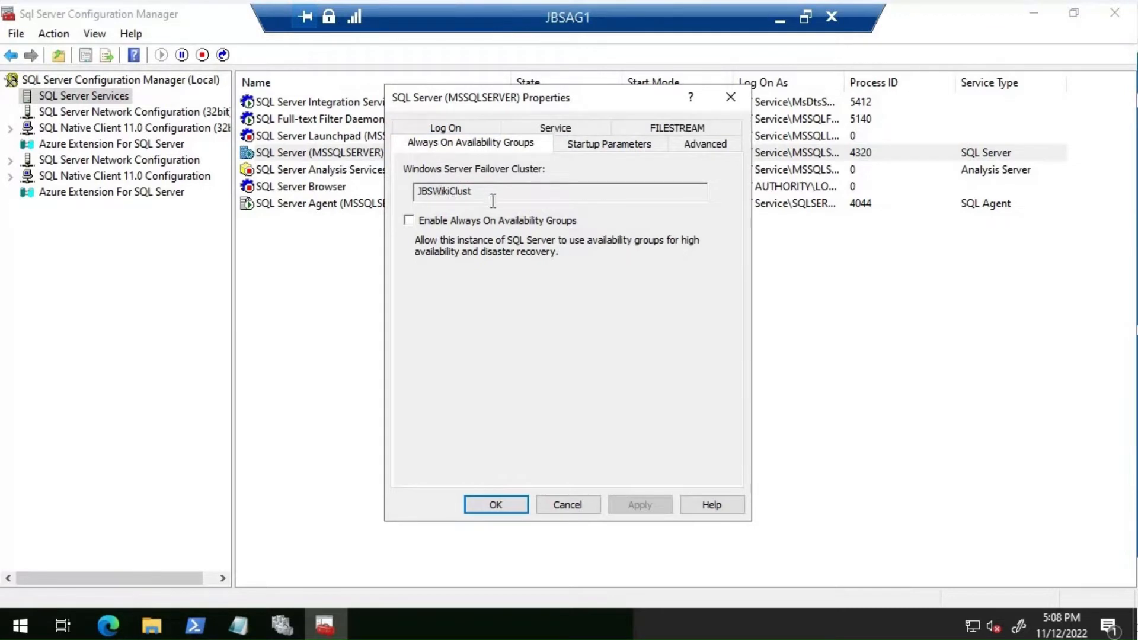
click(409, 222)
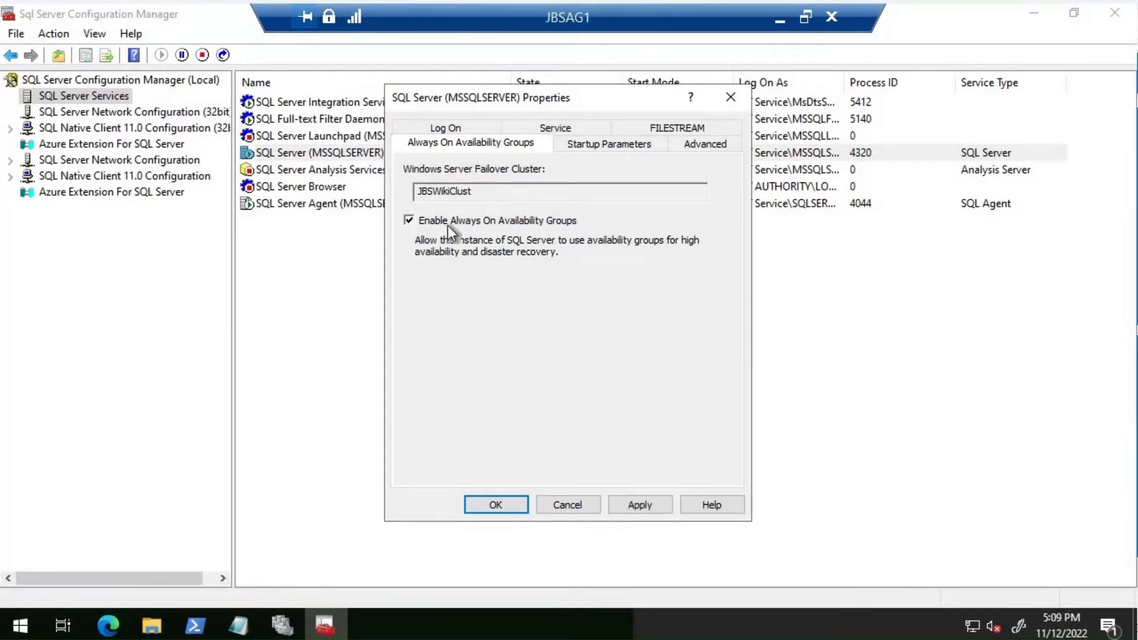
click(633, 505)
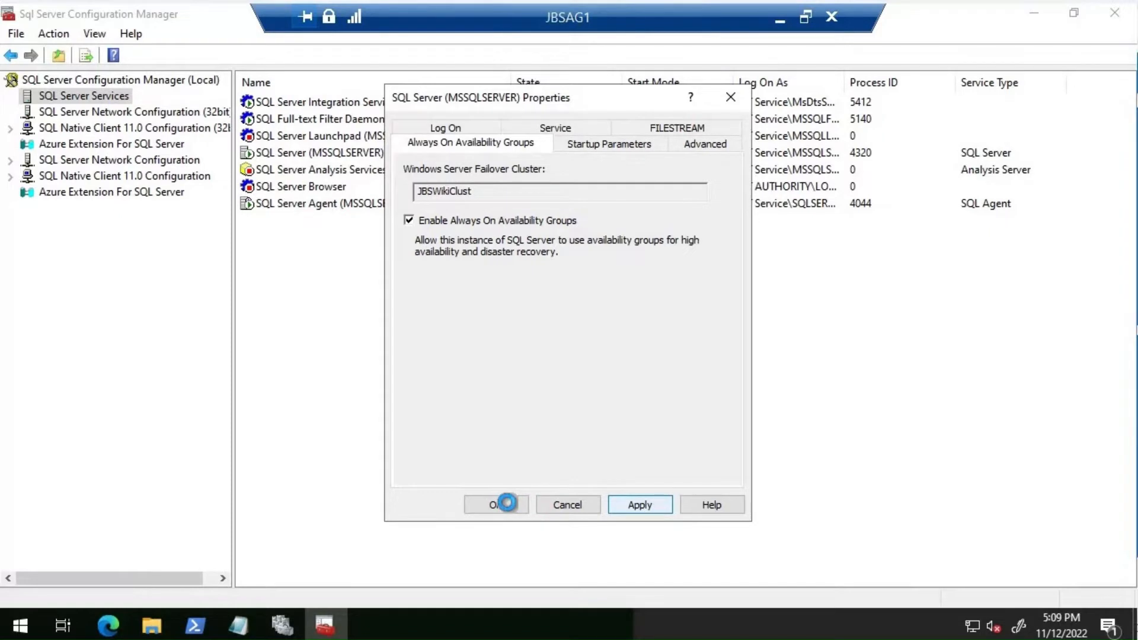
click(497, 505)
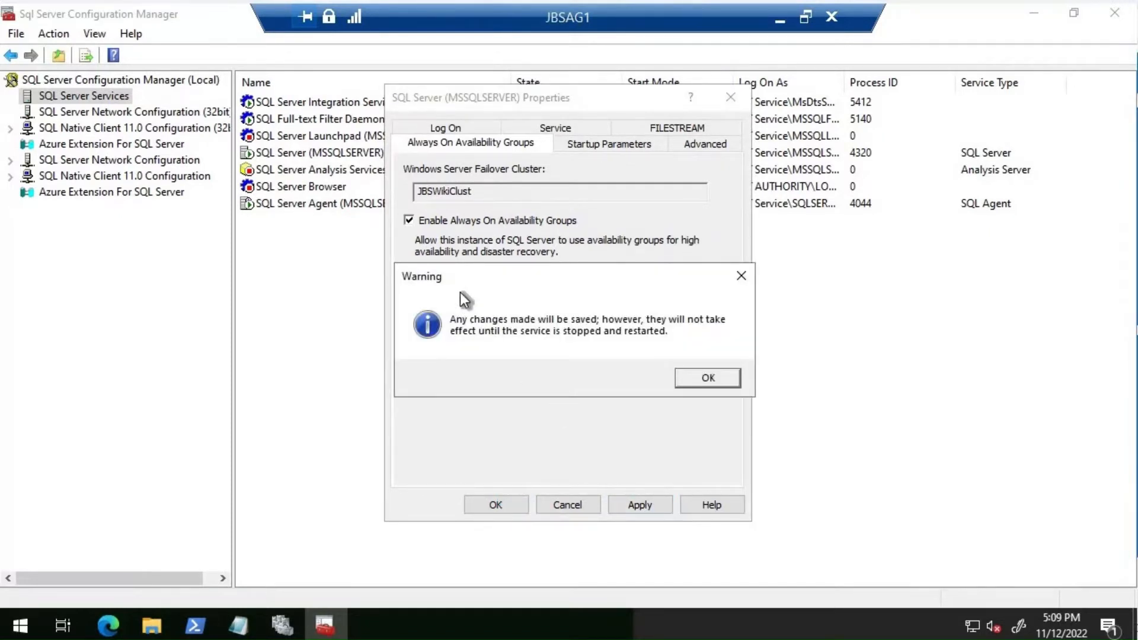
click(700, 379)
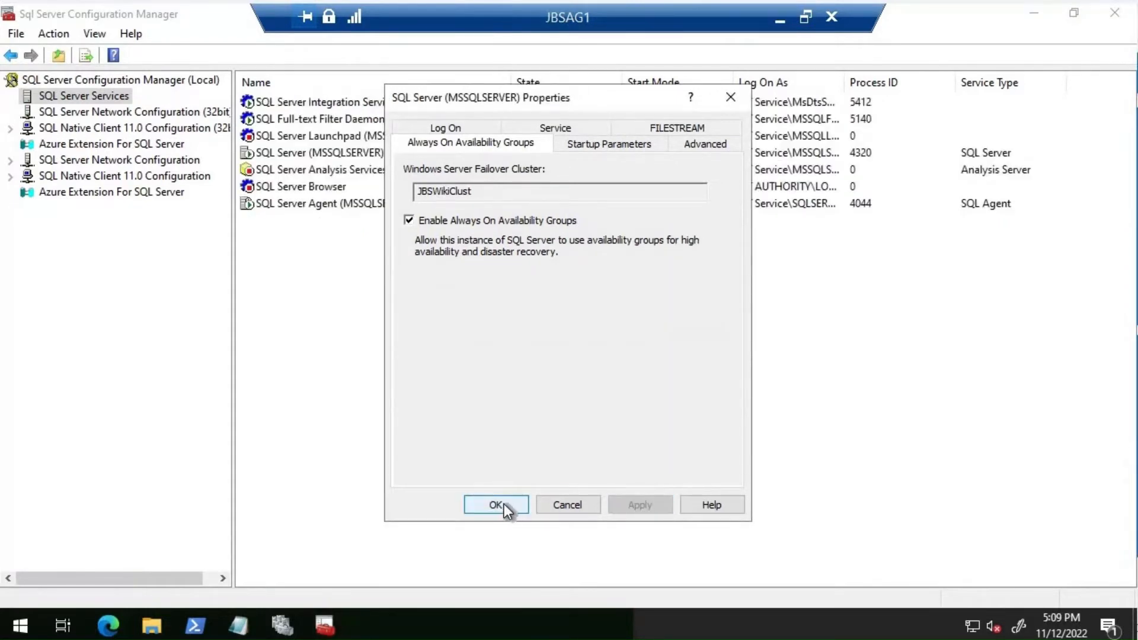
click(504, 504)
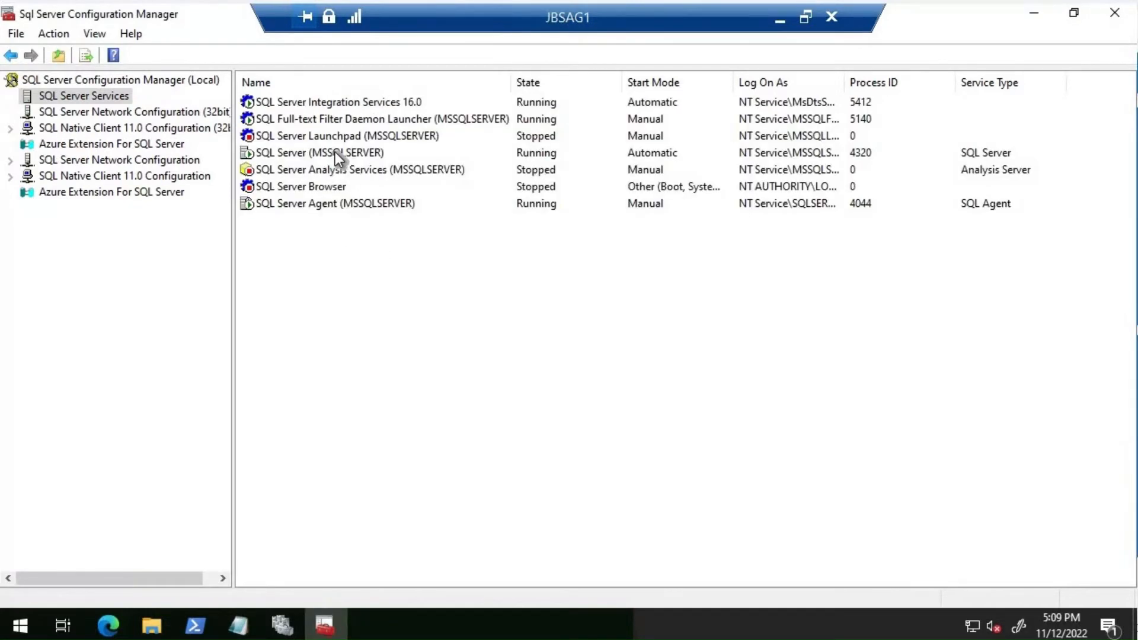
right_click(335, 151)
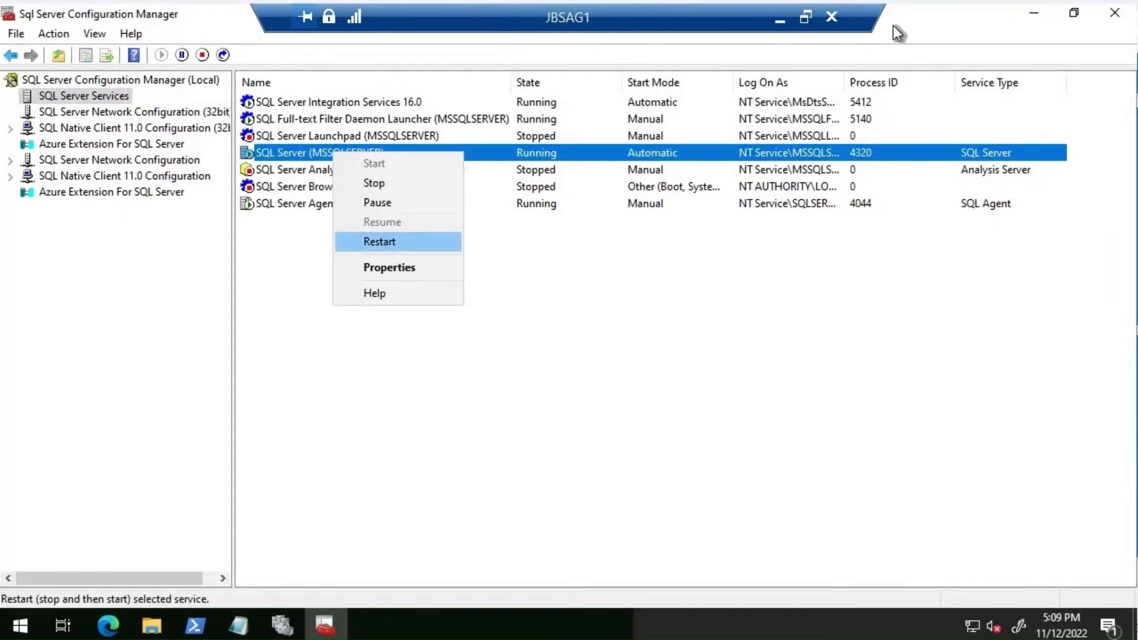
Minimize JBSAG1 and the local note, switch to the JBSAG2 session, and open SQL Server 2022 RC1 Configuration Manager.
click(785, 17)
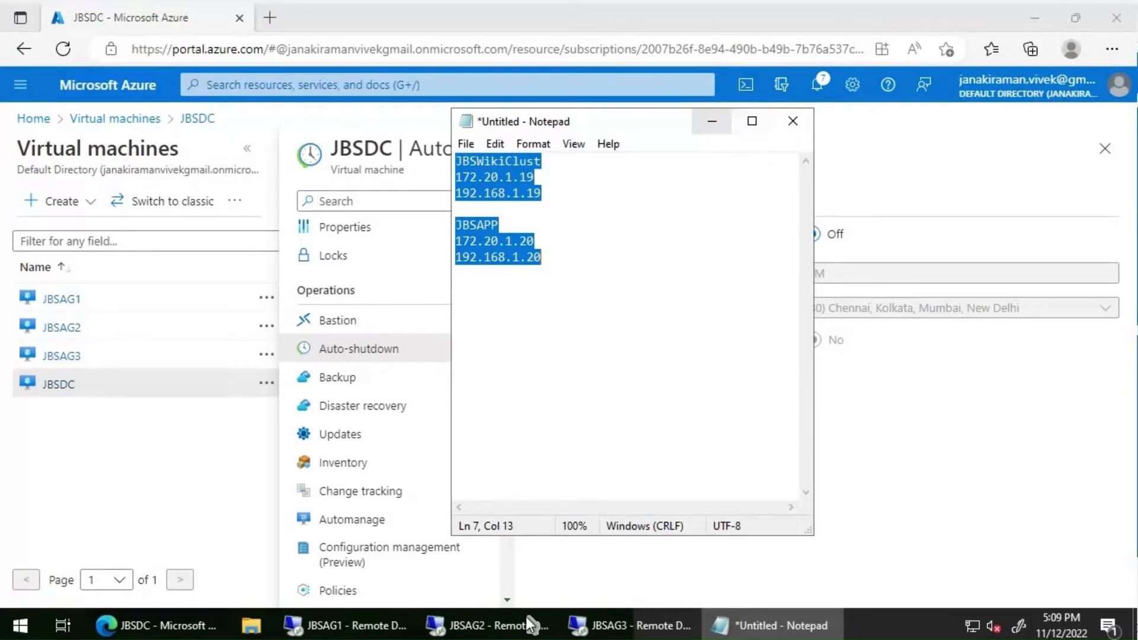
click(715, 121)
click(486, 626)
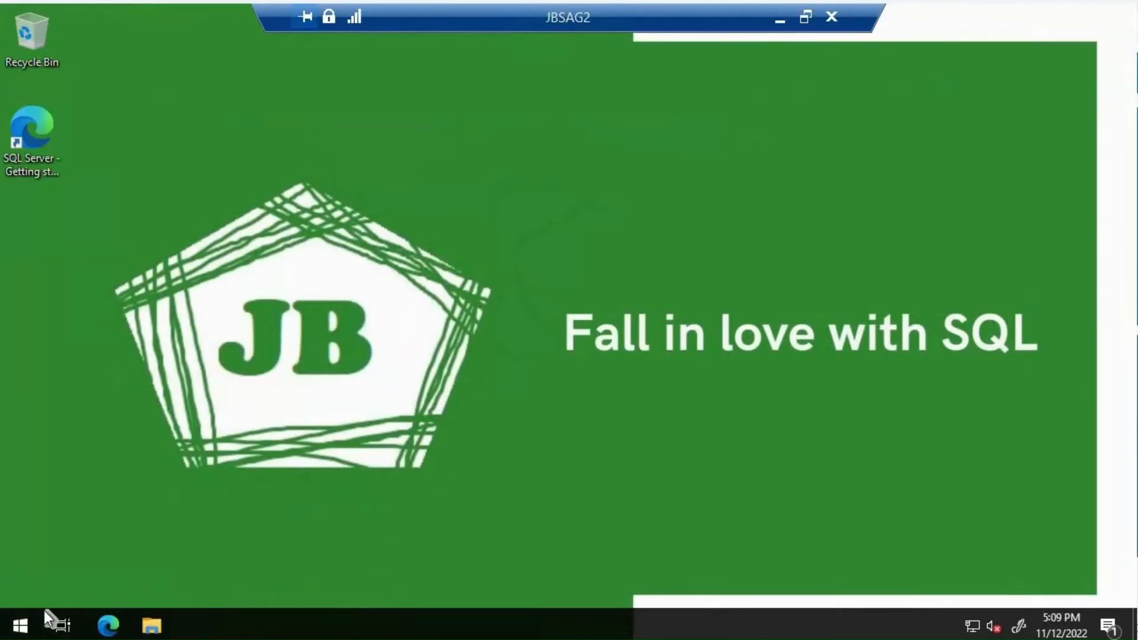
key(super)
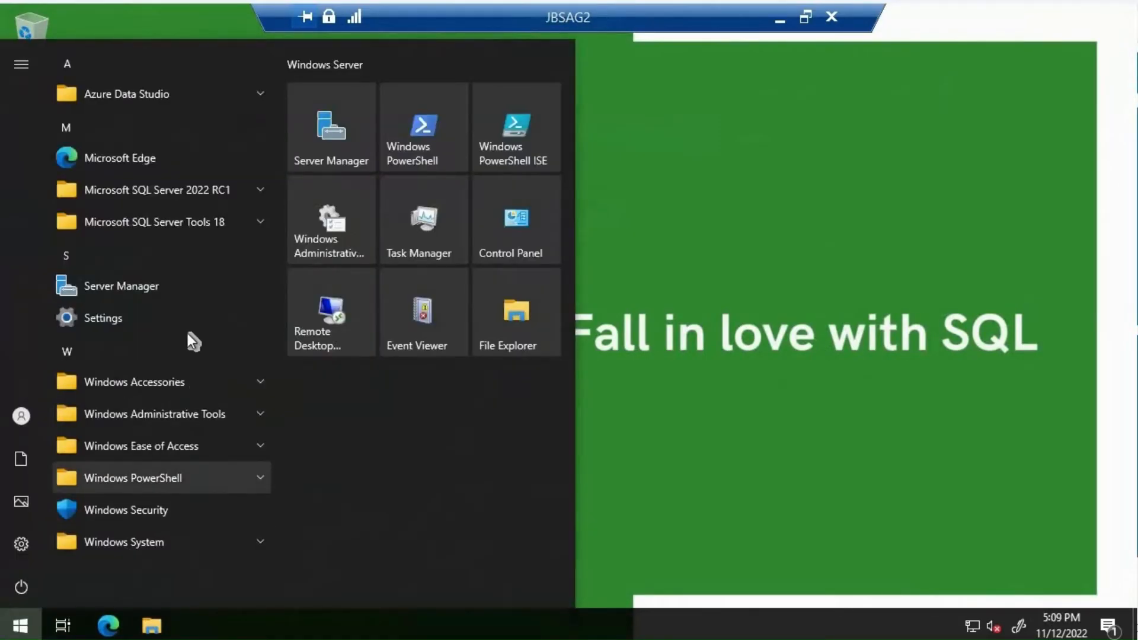
click(219, 186)
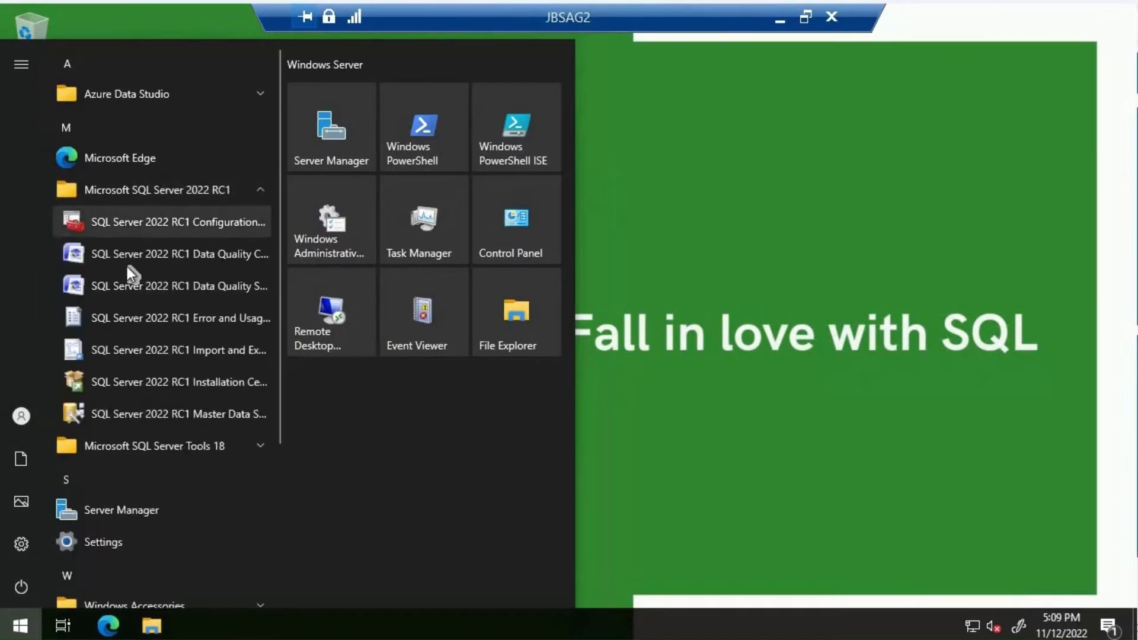
click(414, 330)
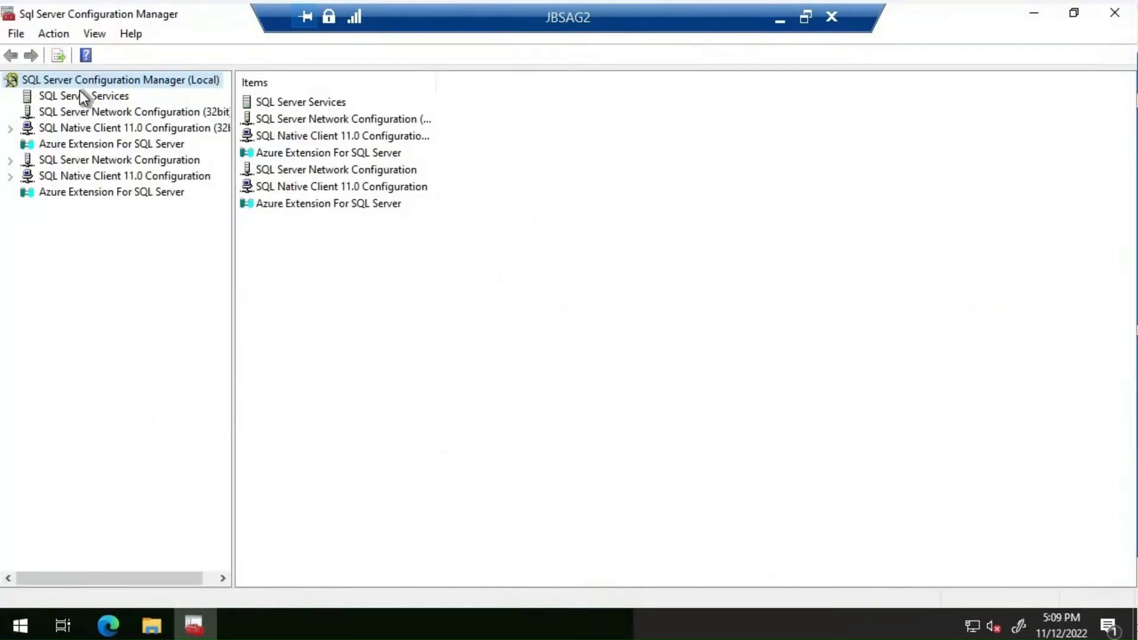
Enable Always On Availability Groups for the SQL Server (MSSQLSERVER) service on JBSAG2 and save the change.
click(81, 94)
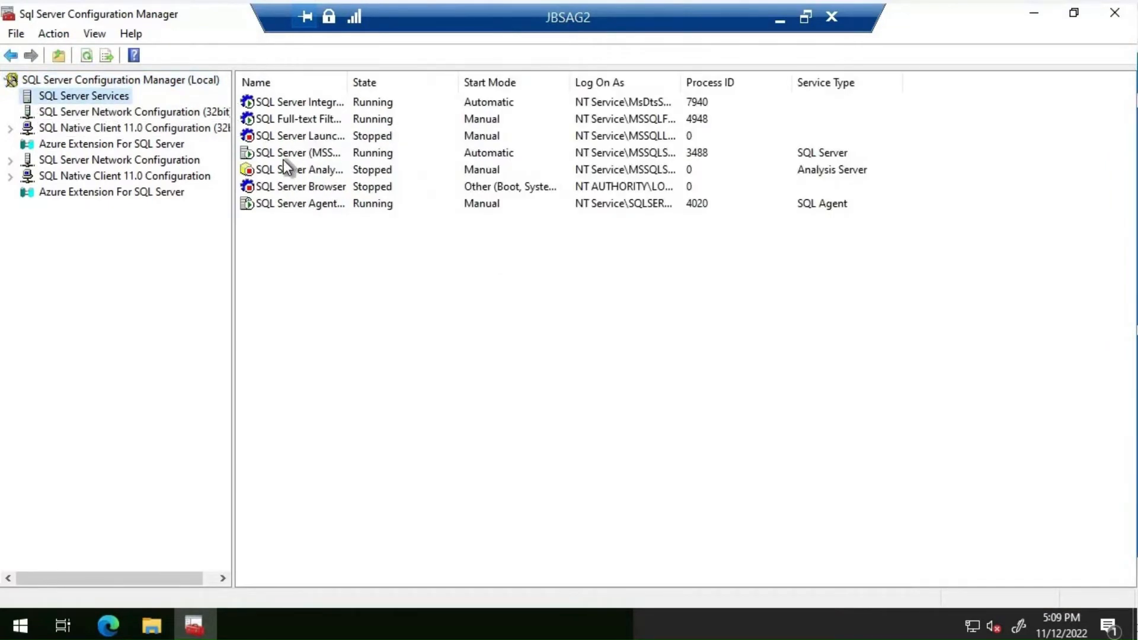
right_click(284, 154)
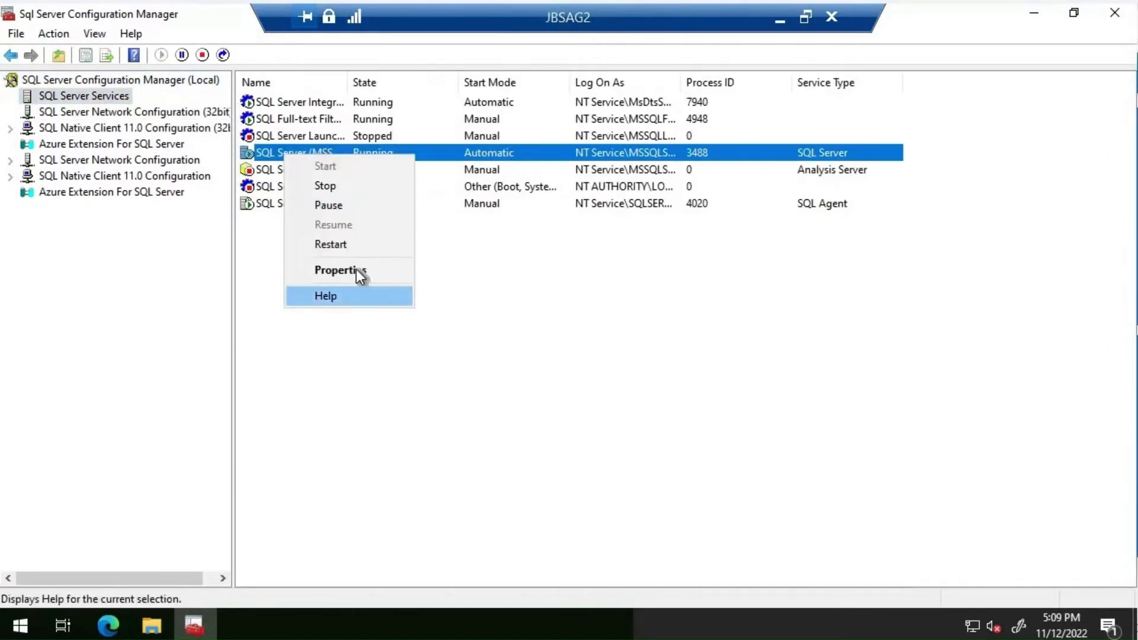
click(340, 271)
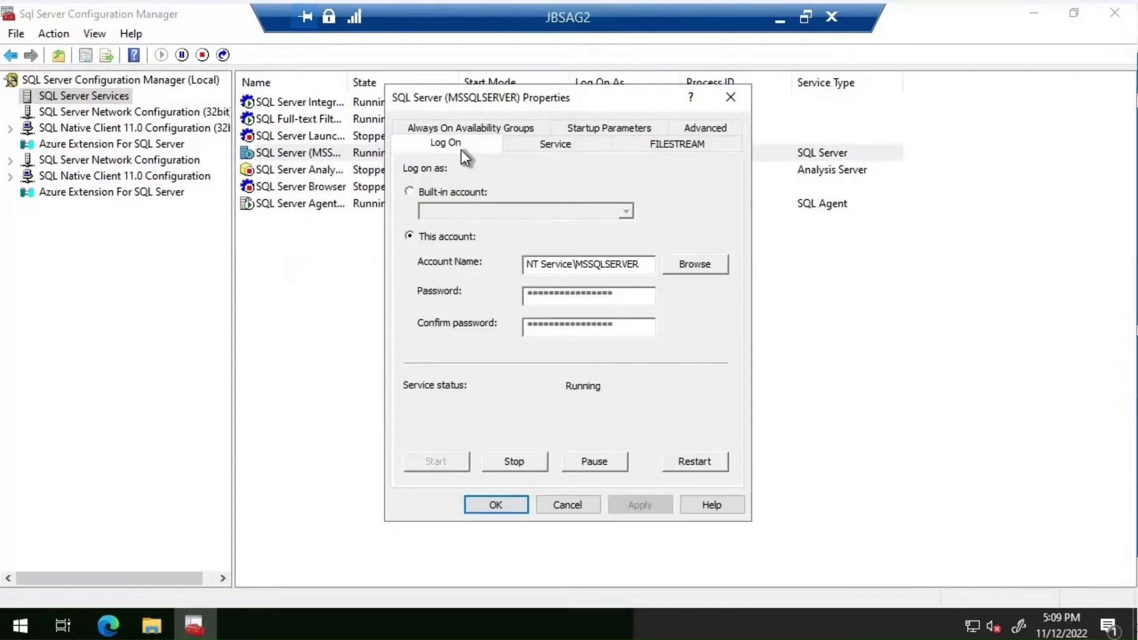
click(464, 129)
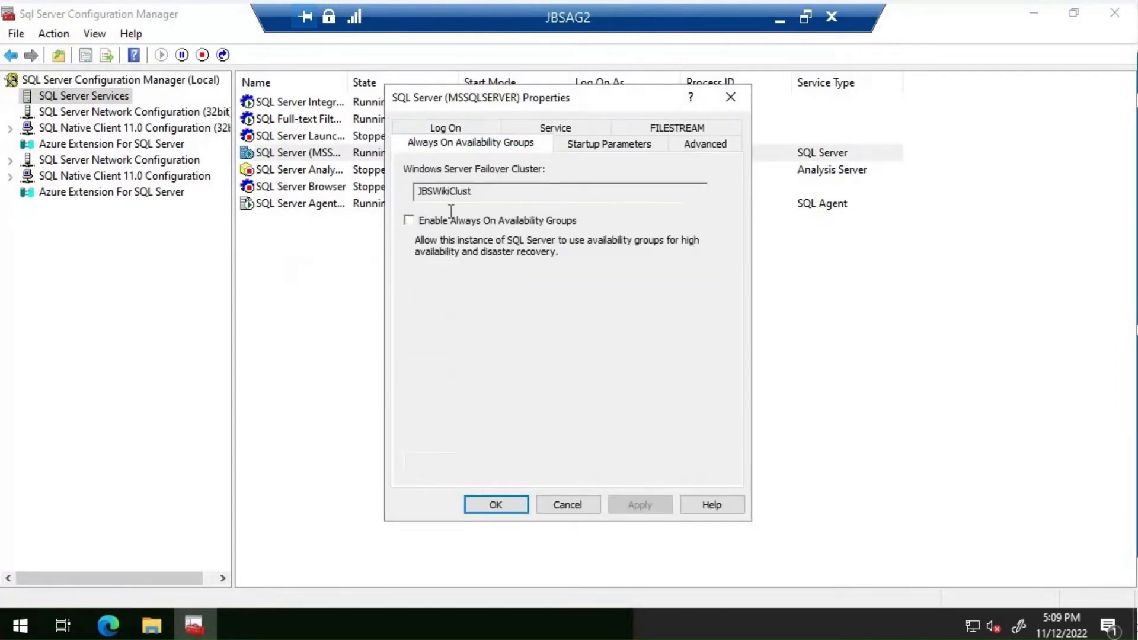
click(409, 221)
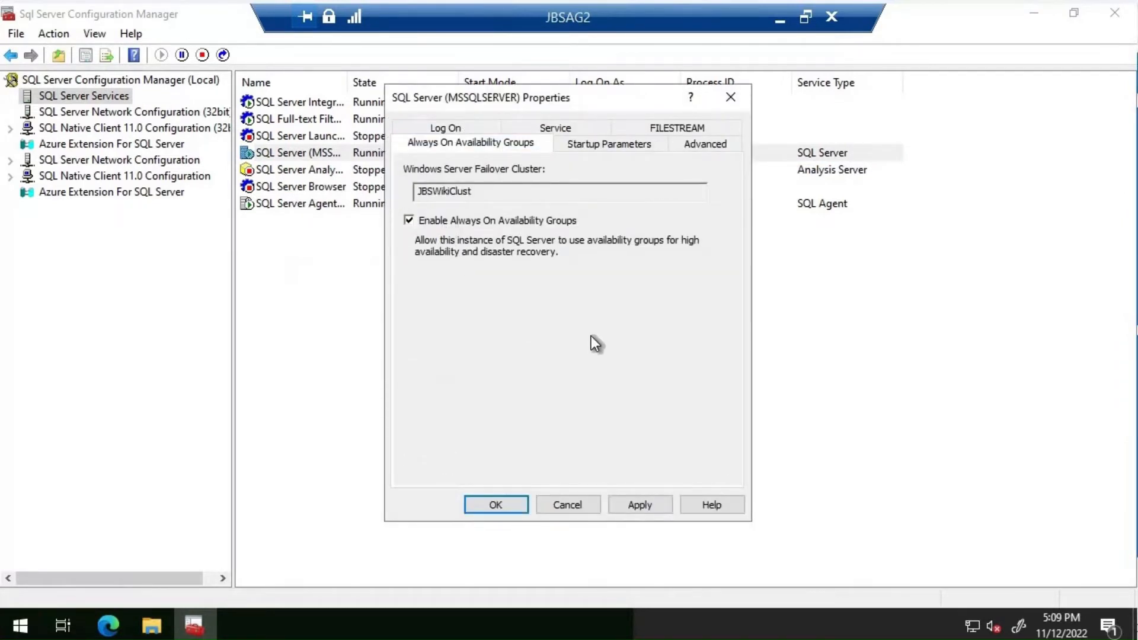
click(643, 507)
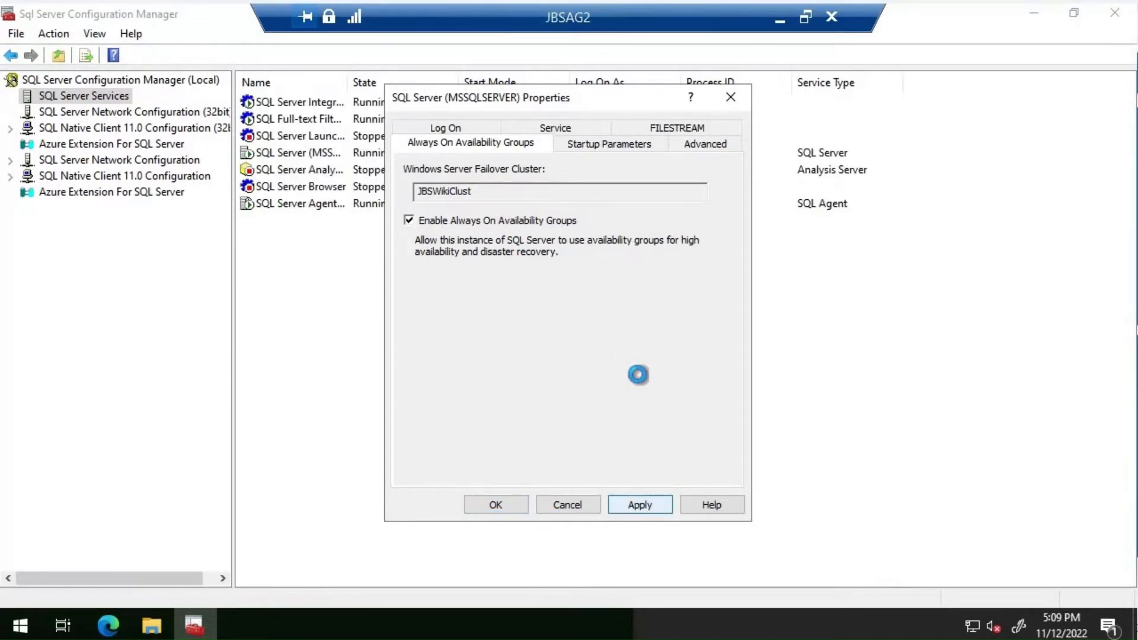
click(683, 380)
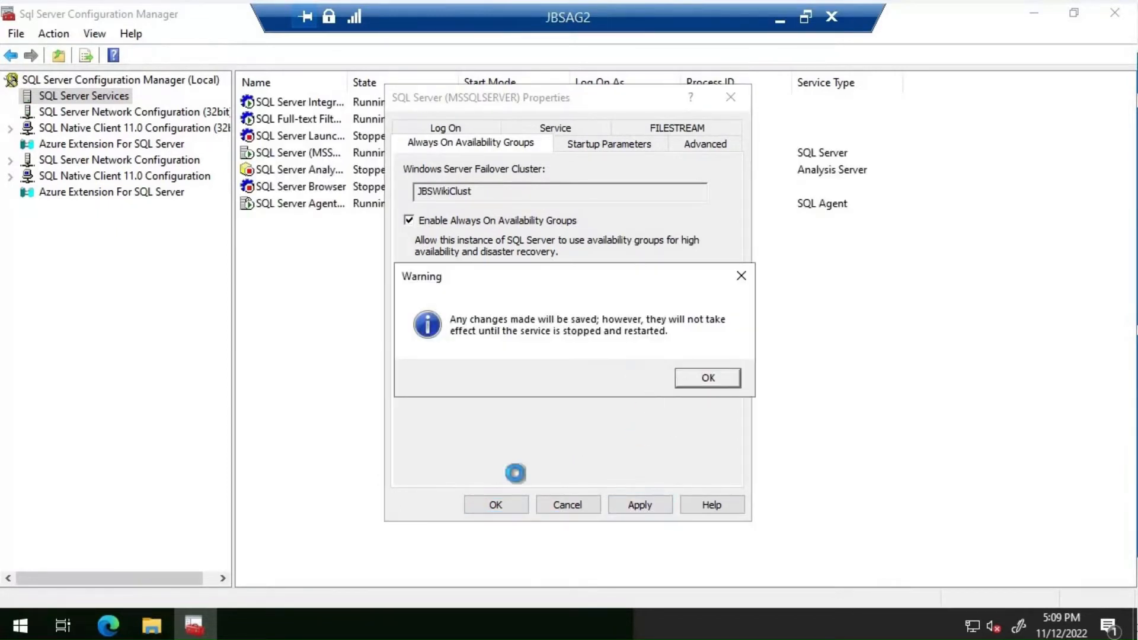
click(504, 507)
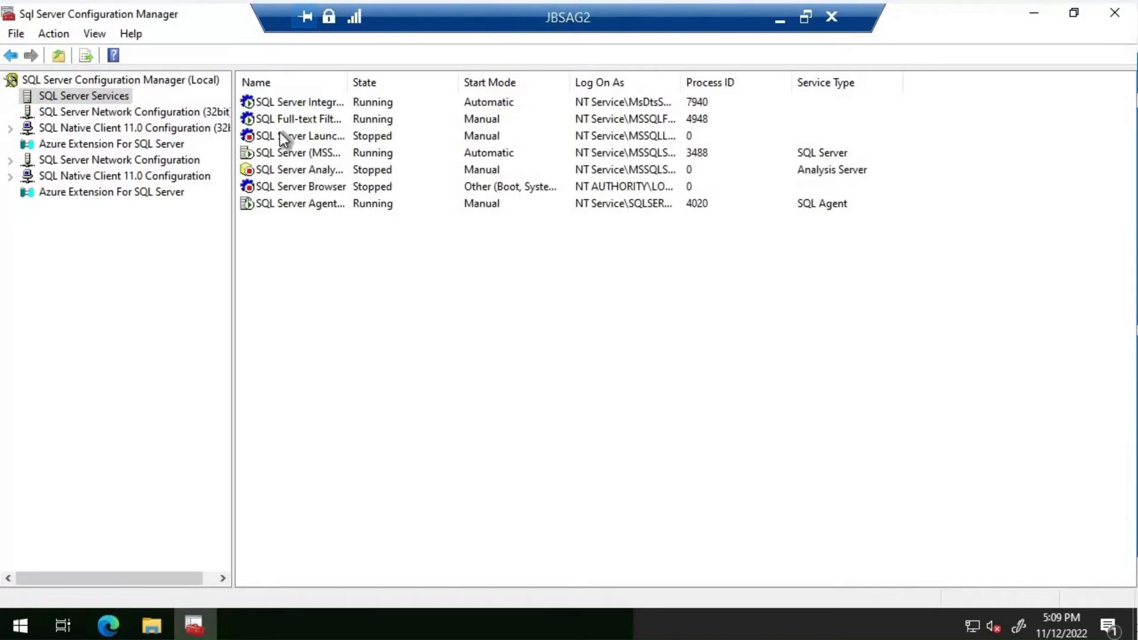
right_click(280, 150)
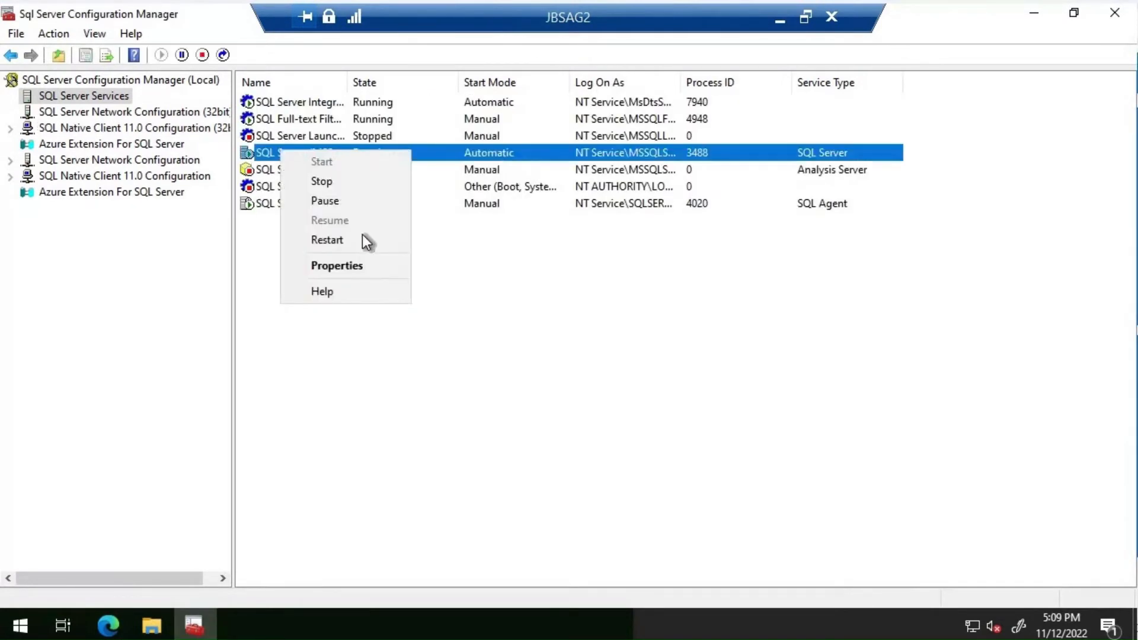
key(Escape)
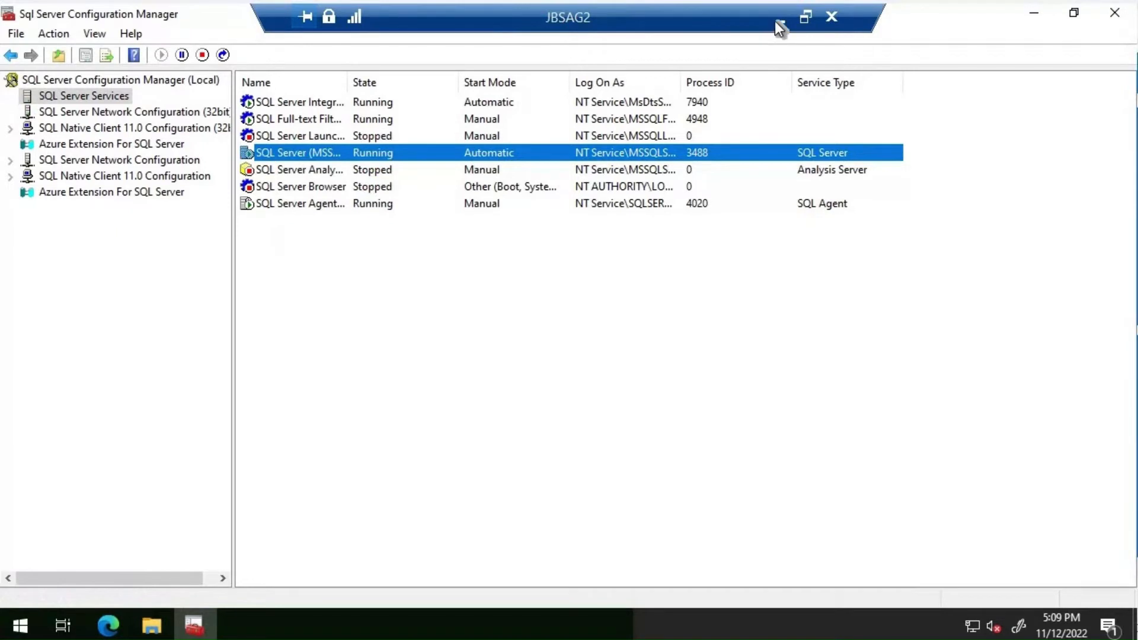
Switch to the JBSAG3 session and list SQL Server Services in SQL Server 2022 RC1 Configuration Manager.
click(778, 20)
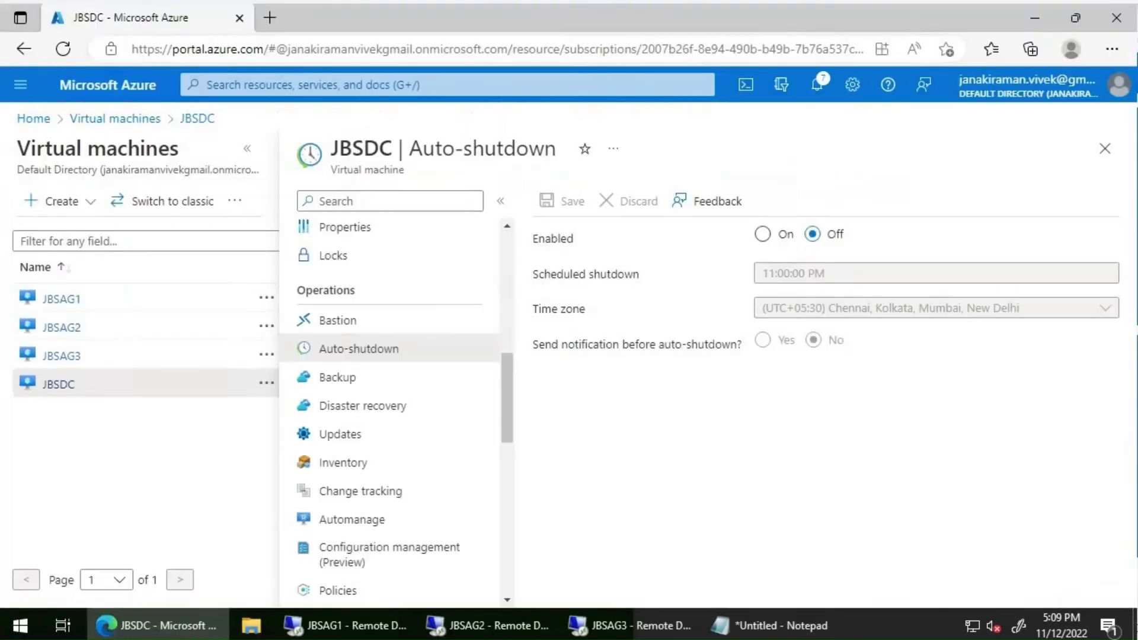
click(628, 625)
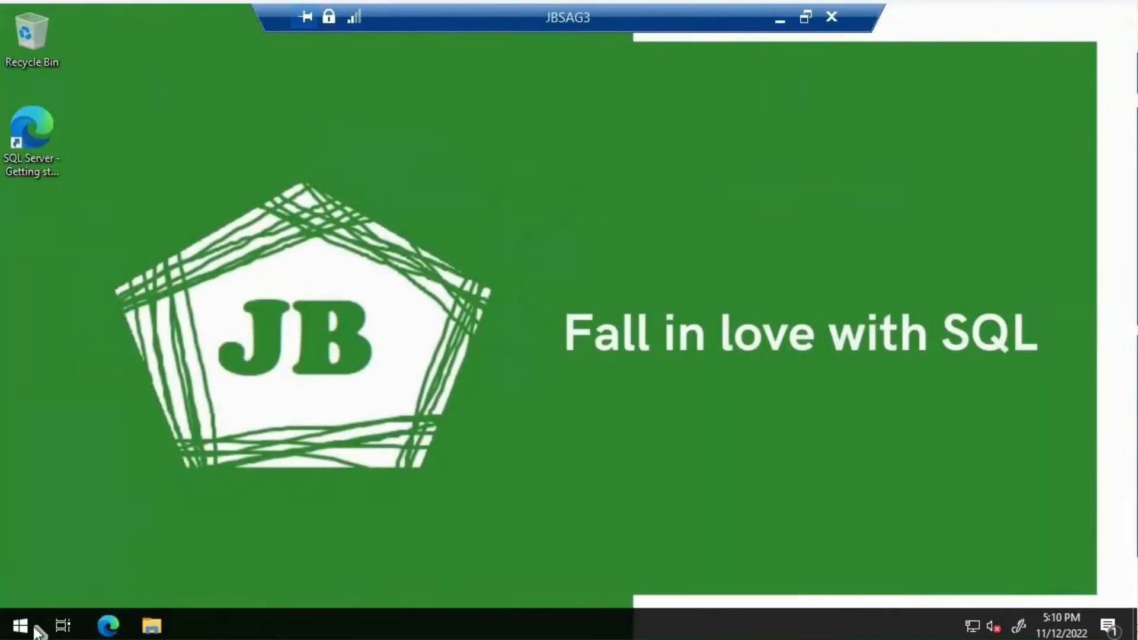
key(super)
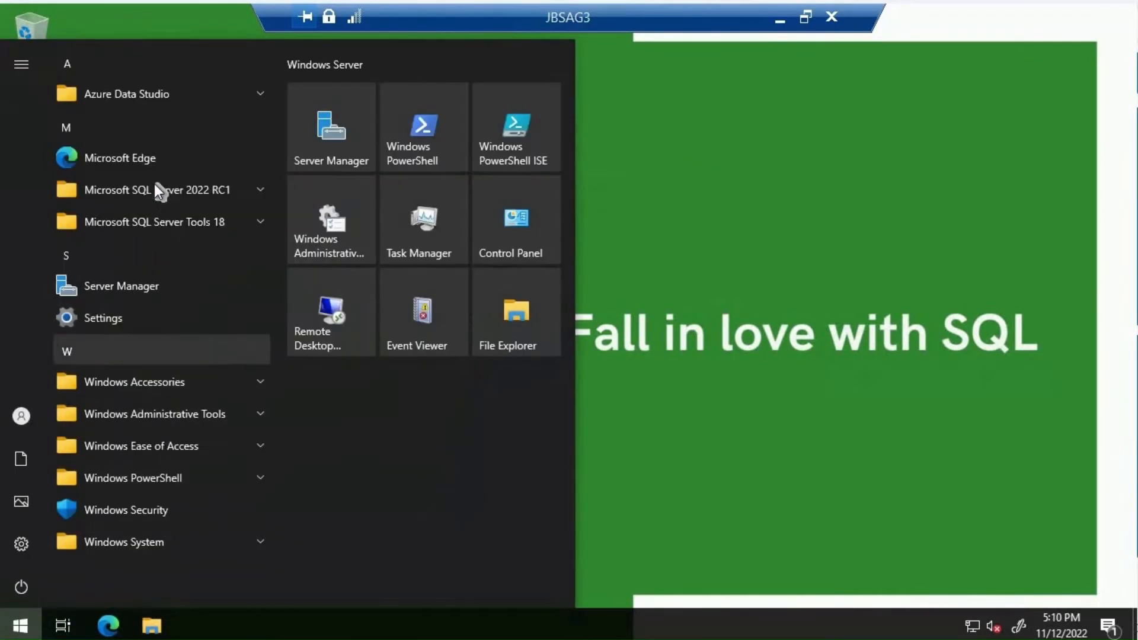
click(149, 191)
click(113, 227)
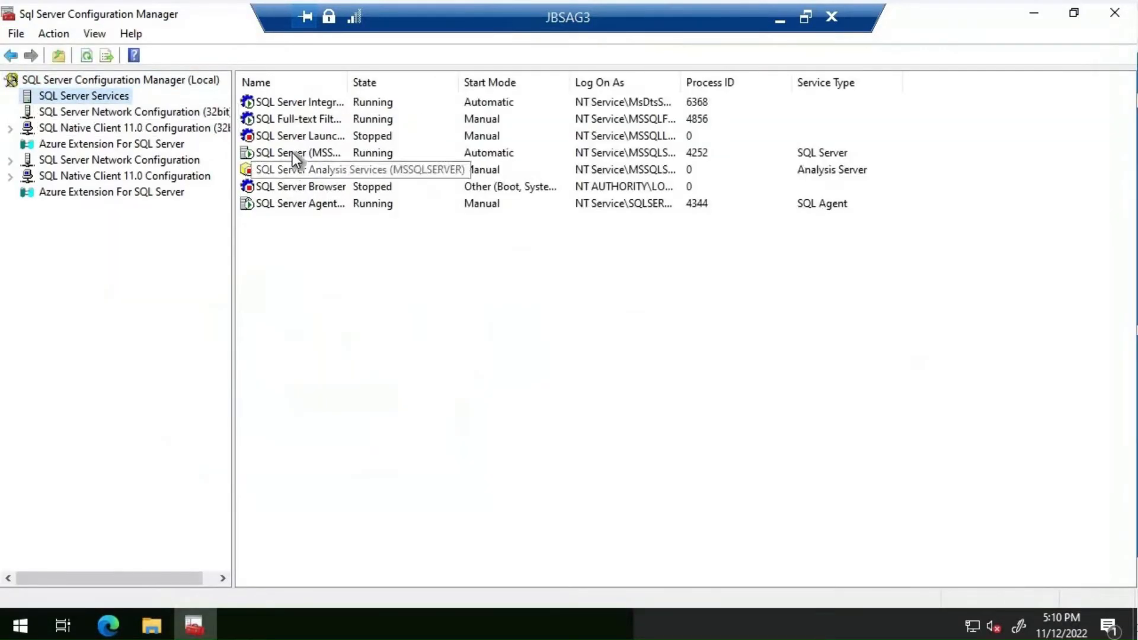
Enable Always On Availability Groups for the SQL Server (MSSQLSERVER) service on JBSAG3 and save the change.
click(293, 153)
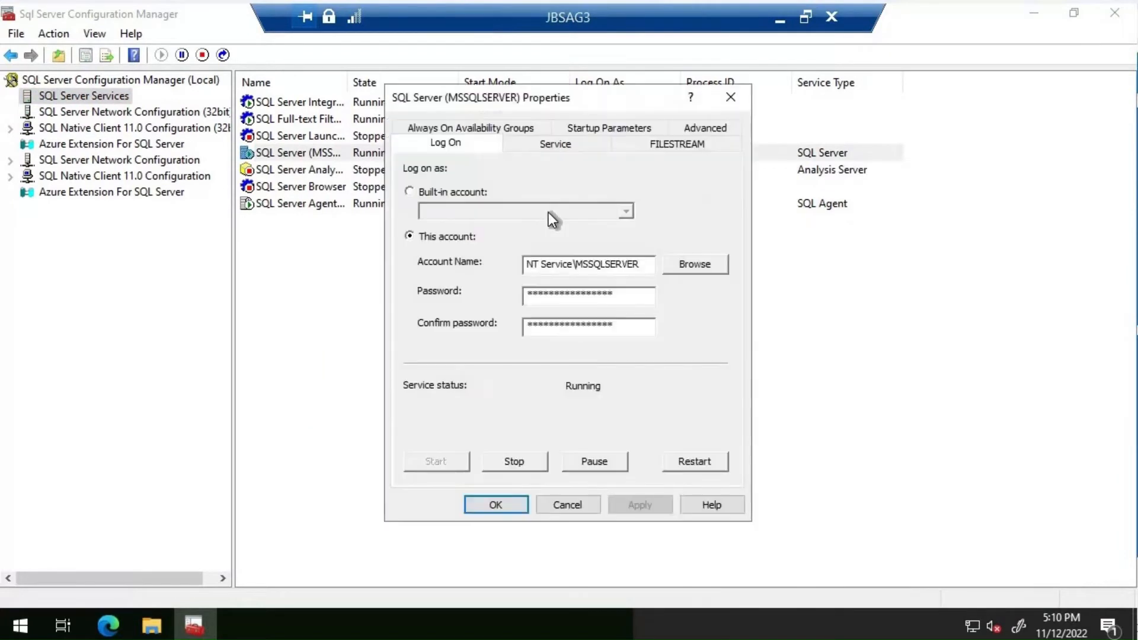
click(477, 127)
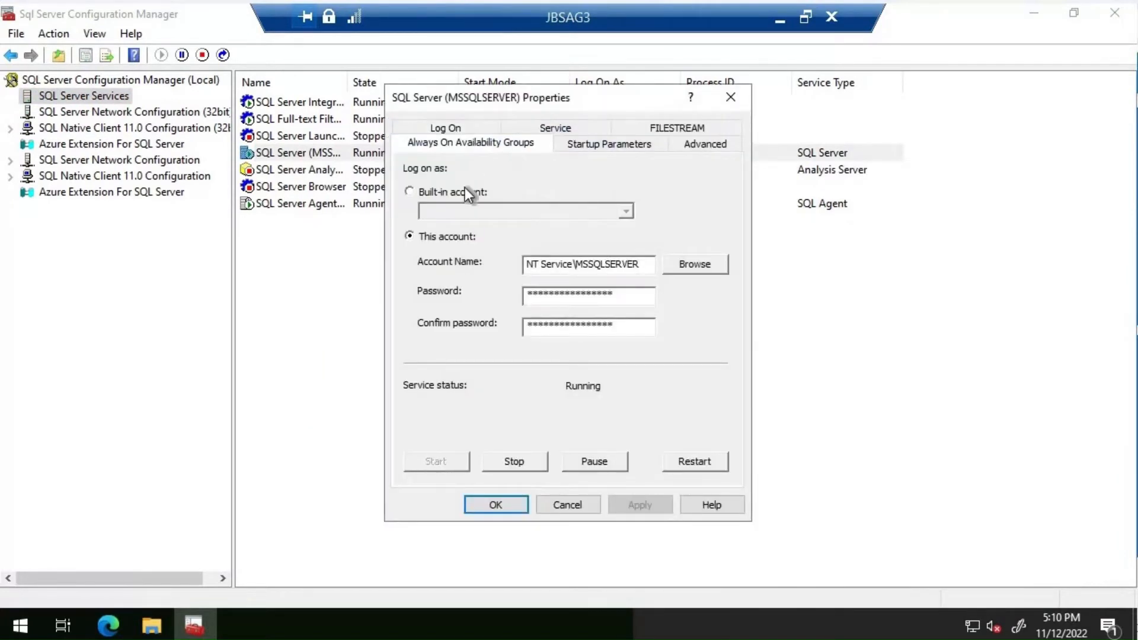
click(650, 506)
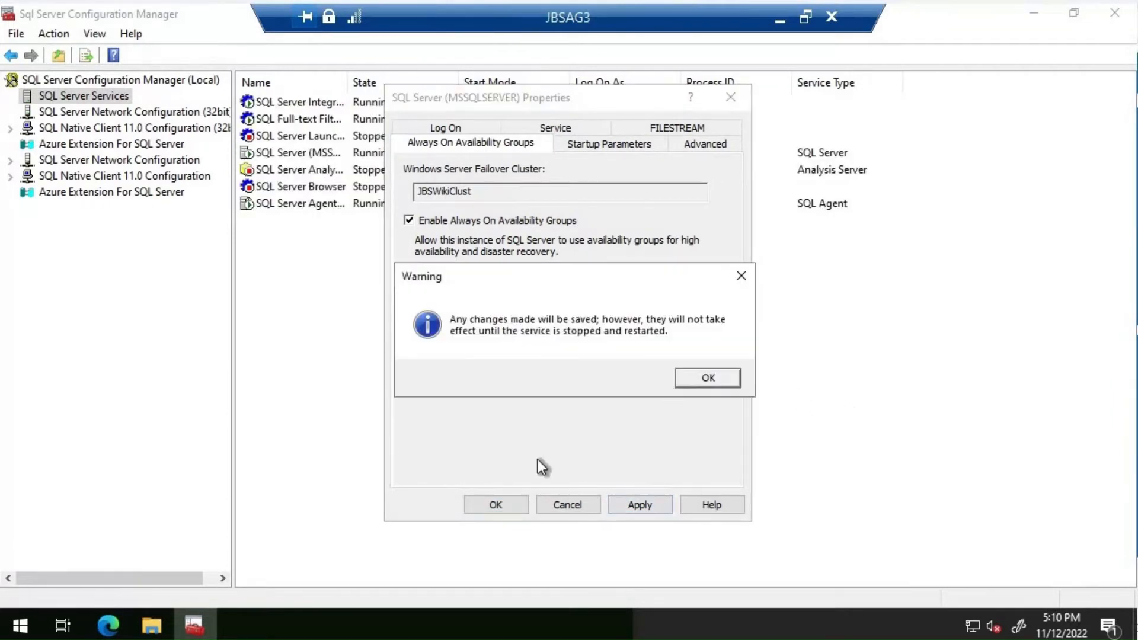
key(Return)
click(495, 504)
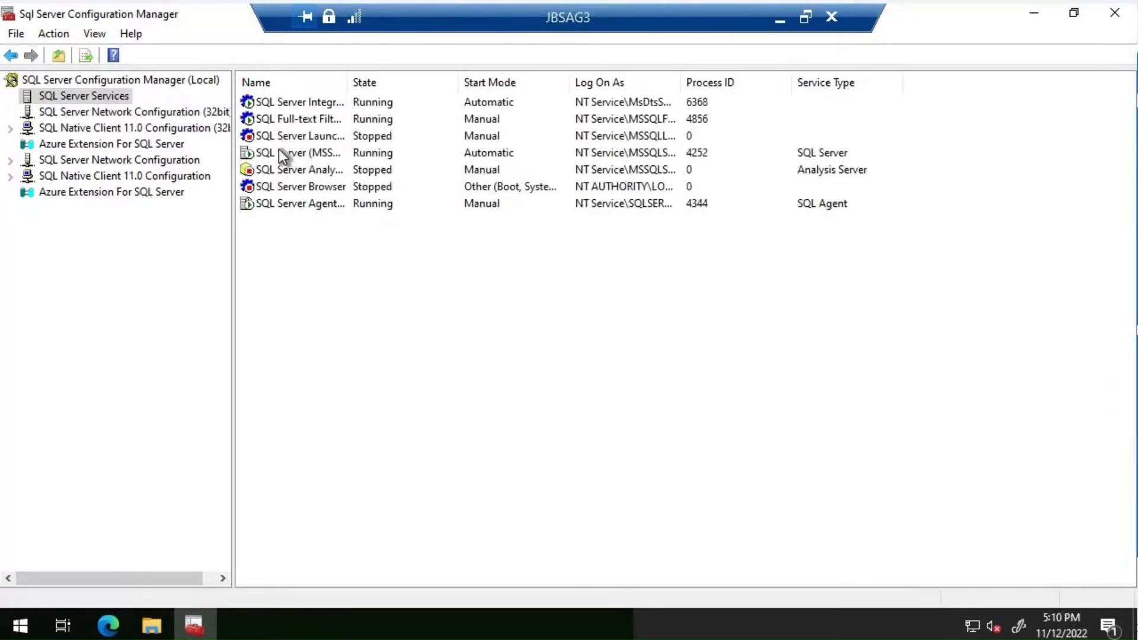
Restart the SQL Server (MSSQLSERVER) service on JBSAG3 and minimize that session.
right_click(278, 149)
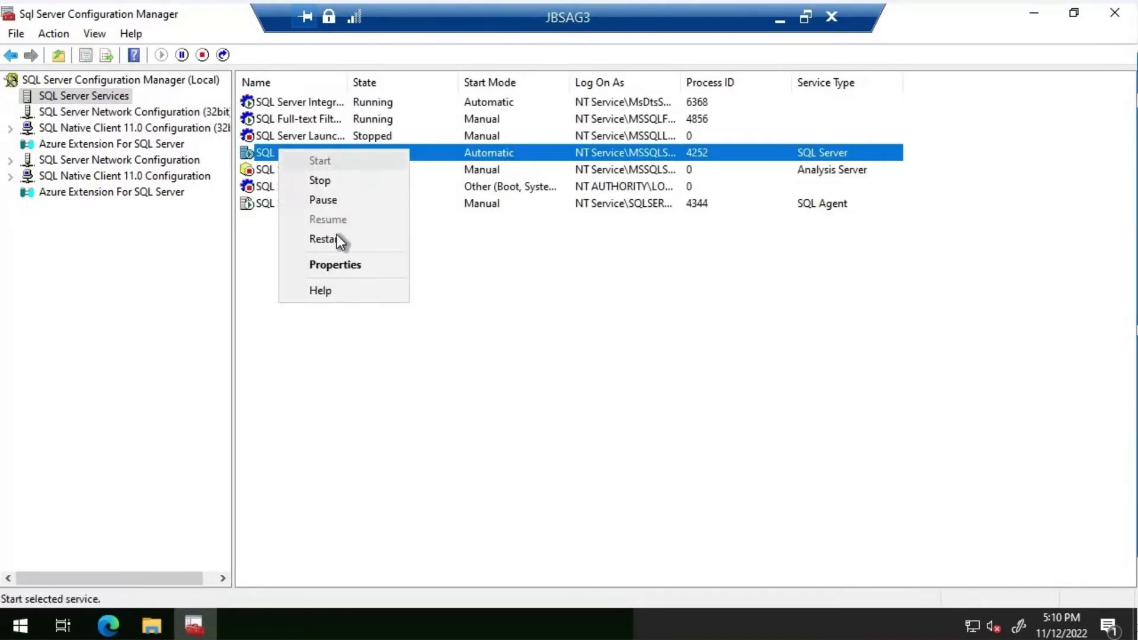
click(705, 344)
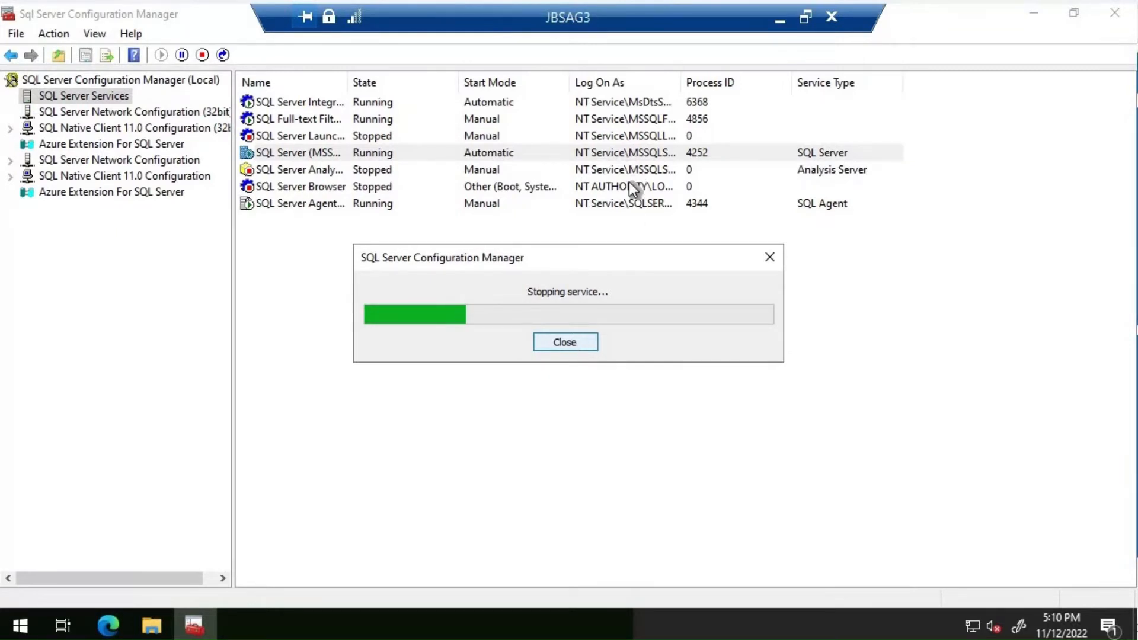
click(778, 21)
Switch to JBSAG1 and replace the SQL Server (MSSQLSERVER) service's log-on account name with the jbswiki domain account.
click(360, 626)
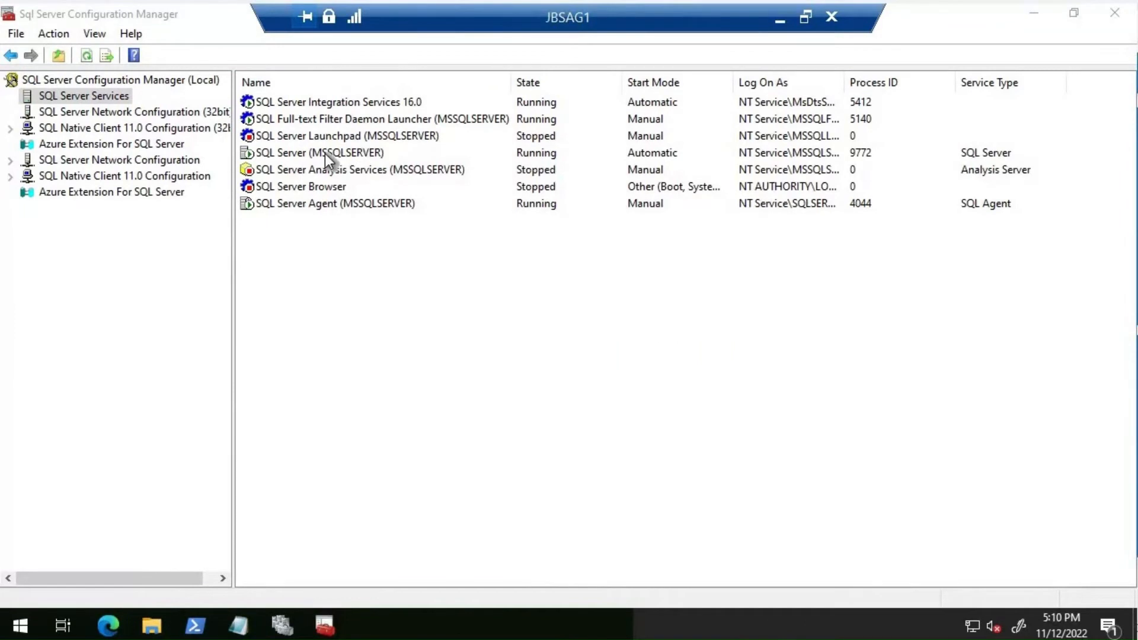
double_click(325, 155)
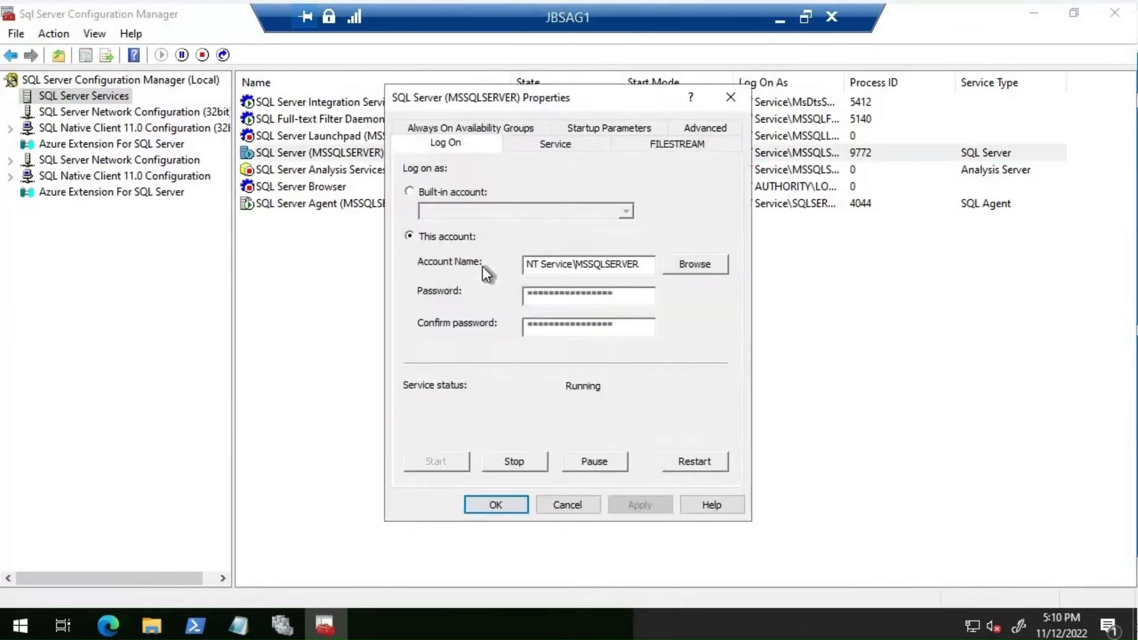
triple_click(560, 265)
key(BackSpace)
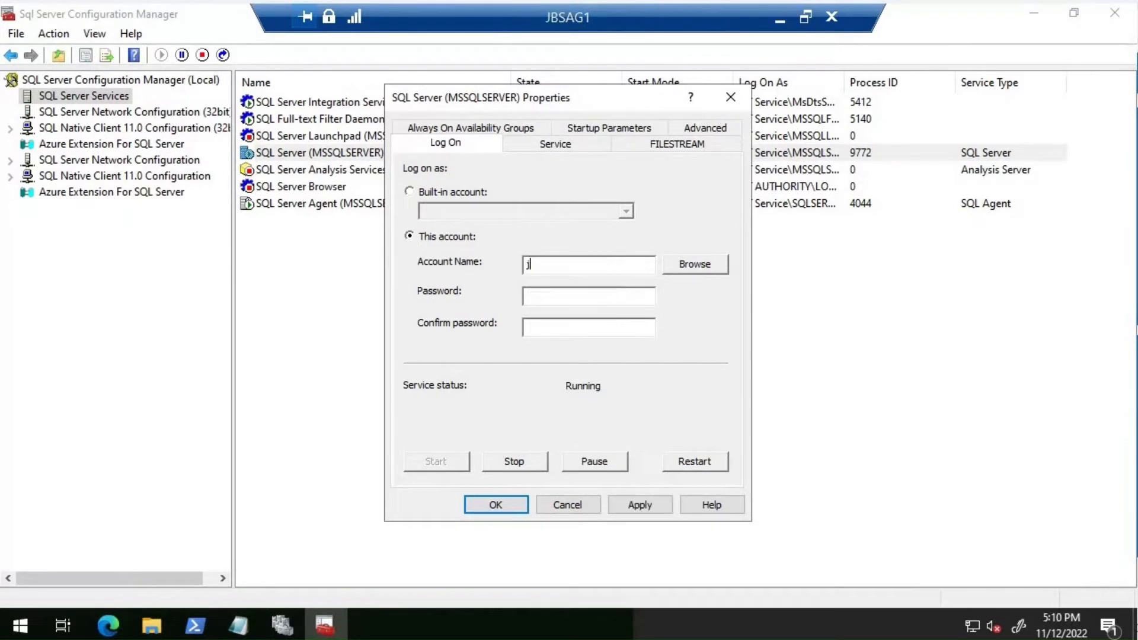
text(jbswiki\jvivek2k1)
key(shift+Home)
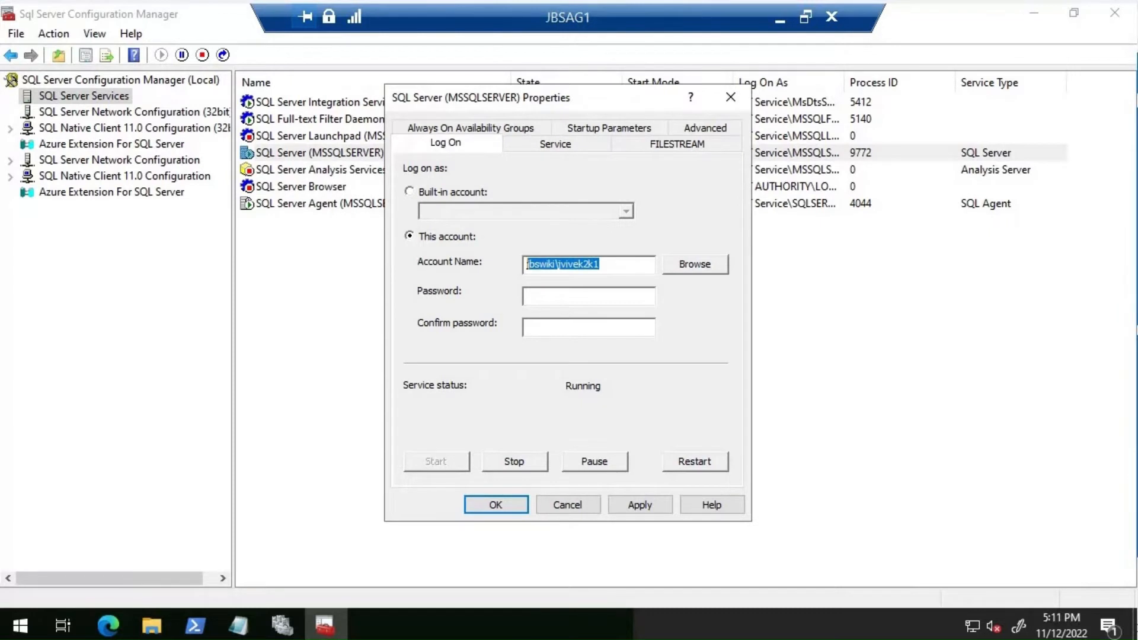
key(Tab)
key(Tab)
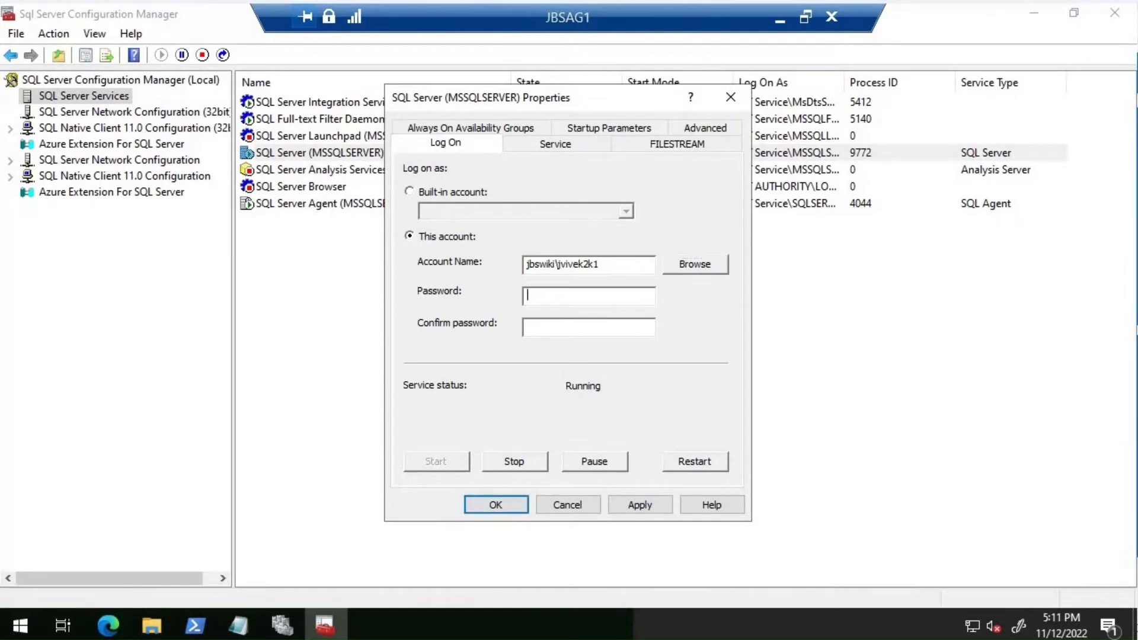
Enter and confirm the account password for the SQL Server service on JBSAG1, then save and accept the service restart.
text(***********************)
key(Tab)
text(*********)
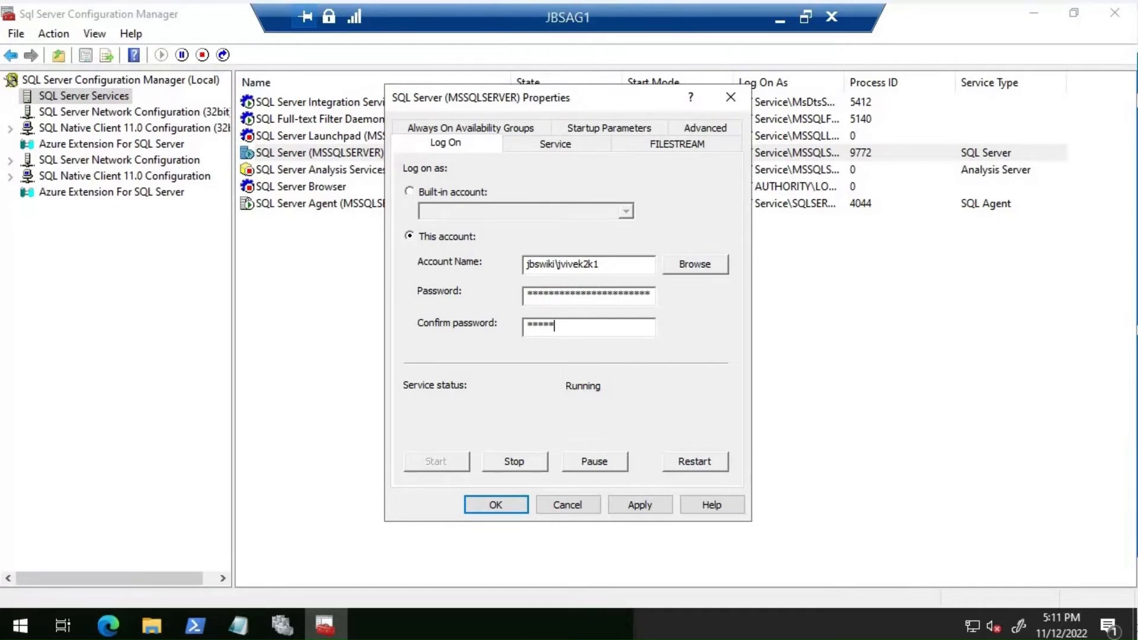
text(***************)
click(498, 504)
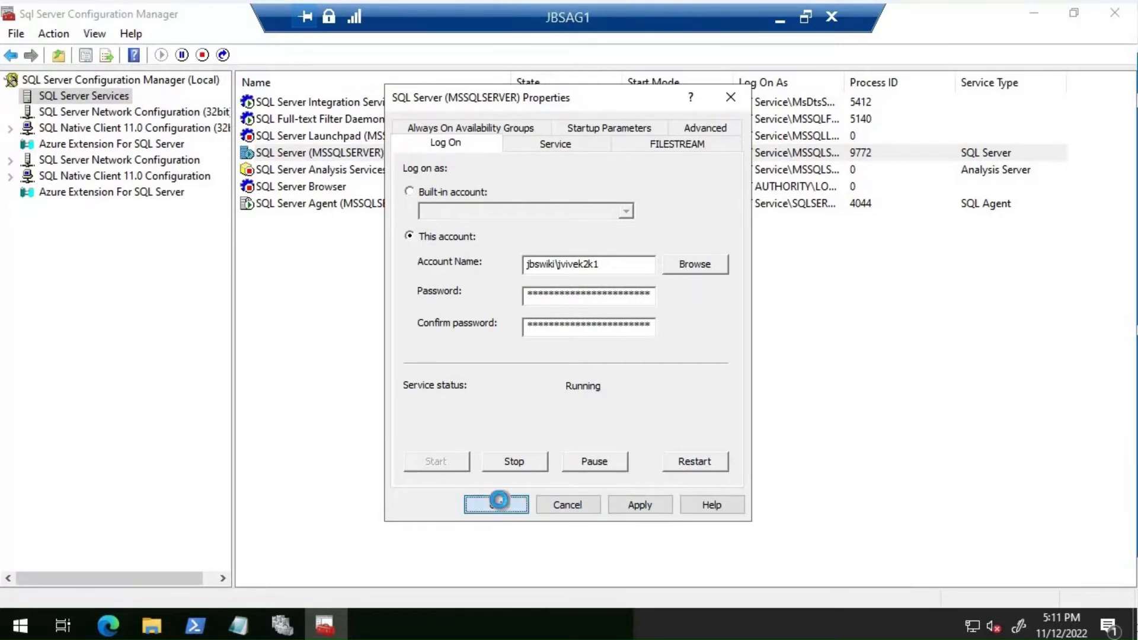
click(627, 378)
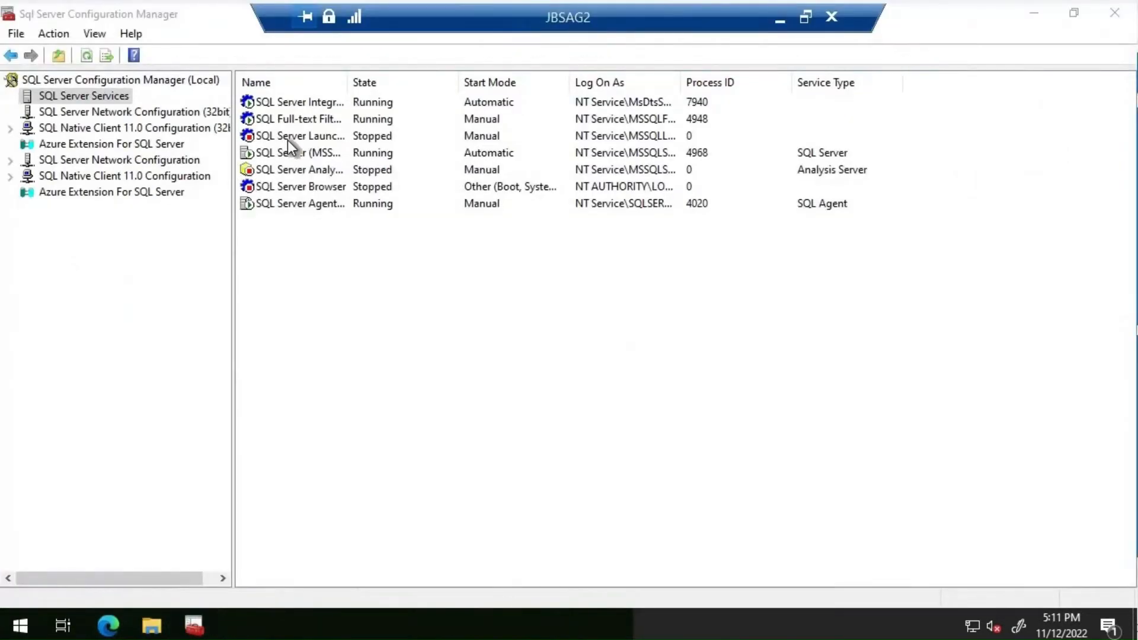
Set SQL Server Agent (MSSQLSERVER) on JBSAG2 to log on with the jbswiki domain account and its account password, accepting the service restart.
double_click(291, 200)
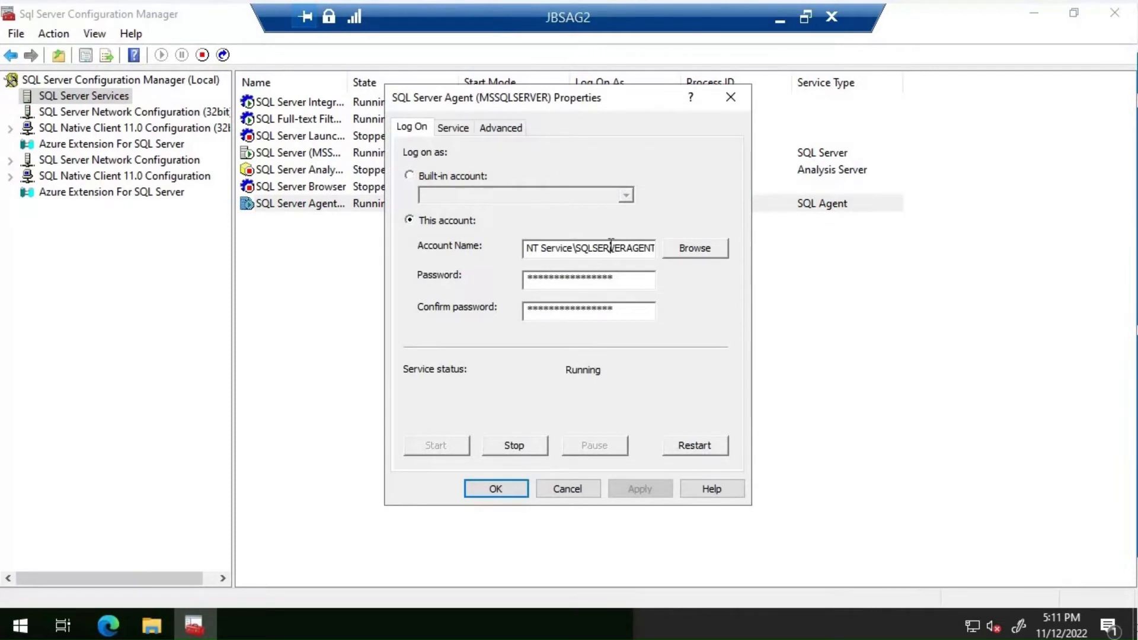
triple_click(611, 246)
key(ctrl+v)
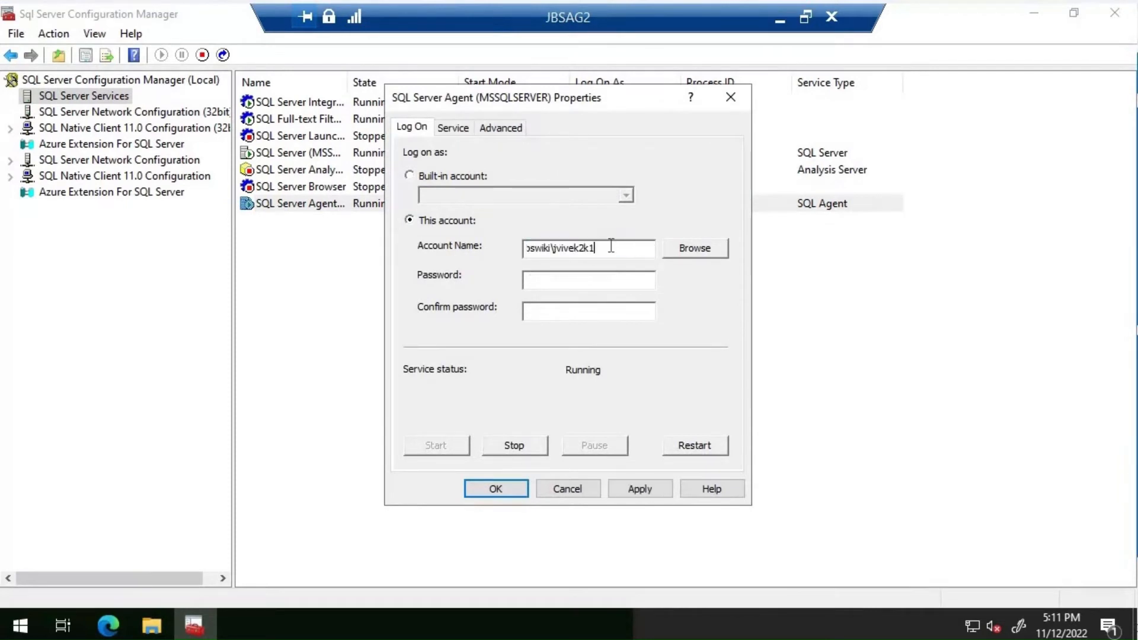
key(Tab)
text(***********************)
key(Tab)
text(***************)
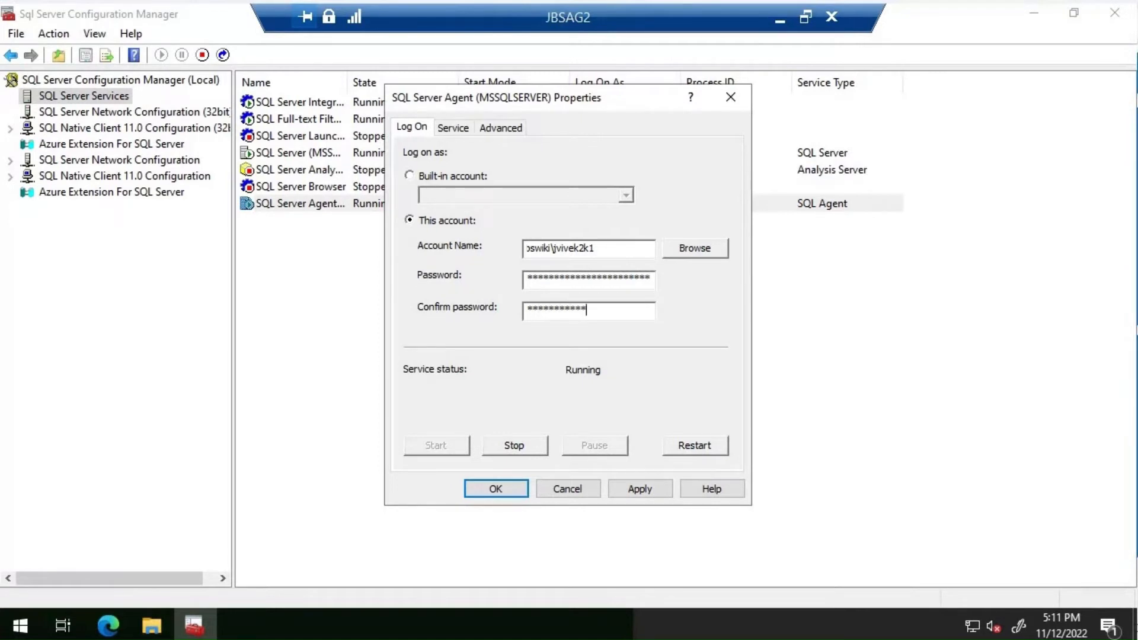
text(********)
click(488, 495)
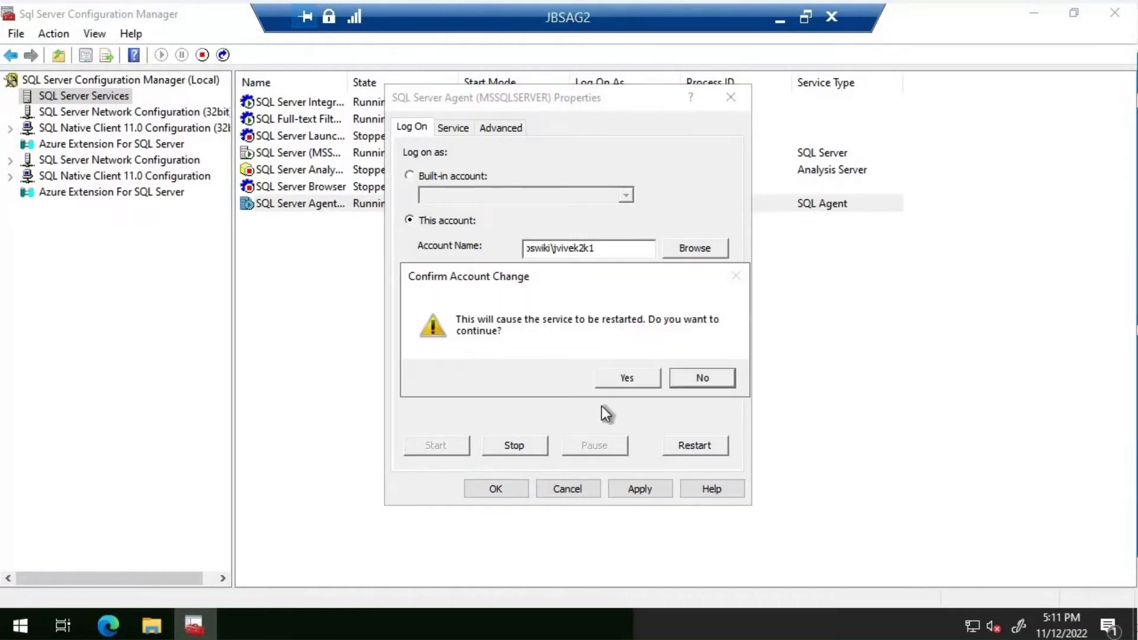
click(621, 375)
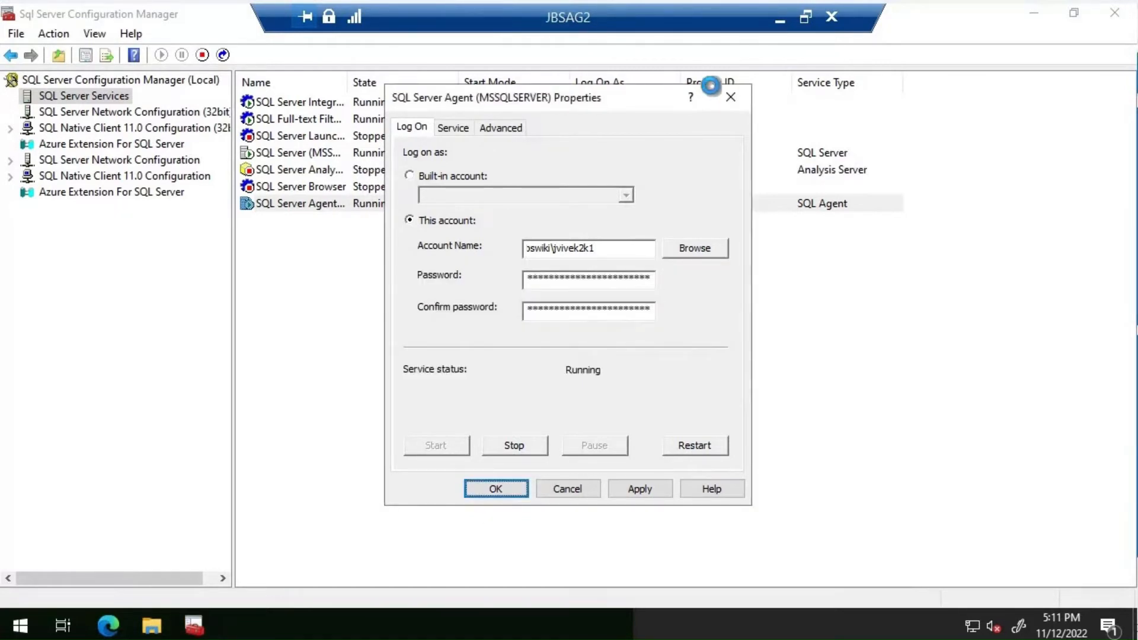
Switch to JBSAG3 and replace the SQL Server Agent (MSSQLSERVER) service's log-on account name with the jbswiki domain account.
click(780, 20)
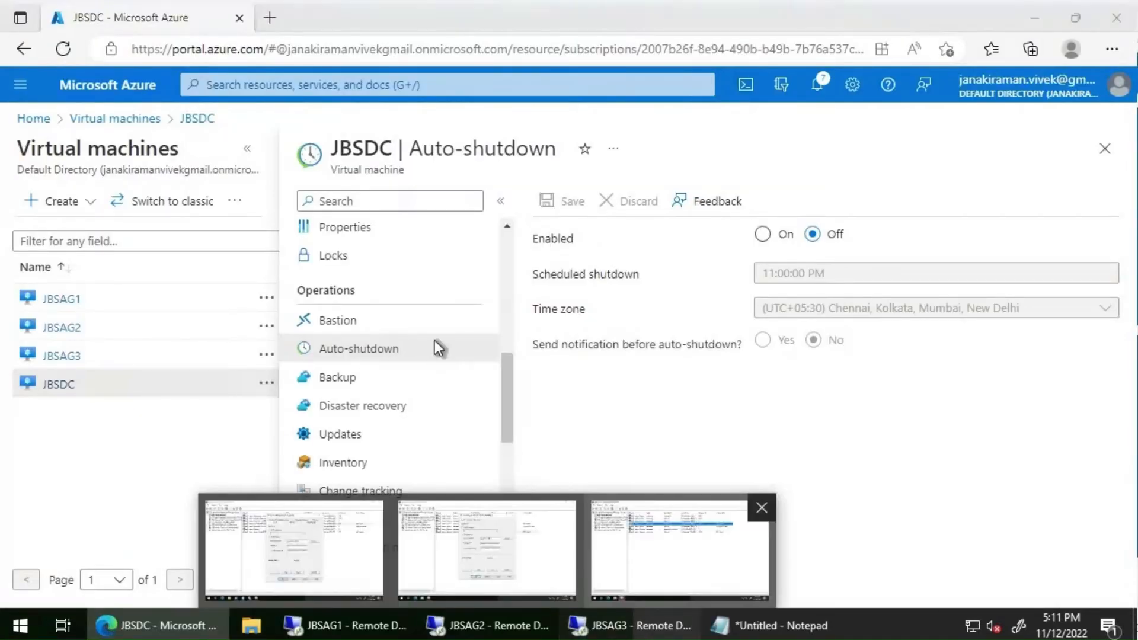
click(629, 625)
click(298, 205)
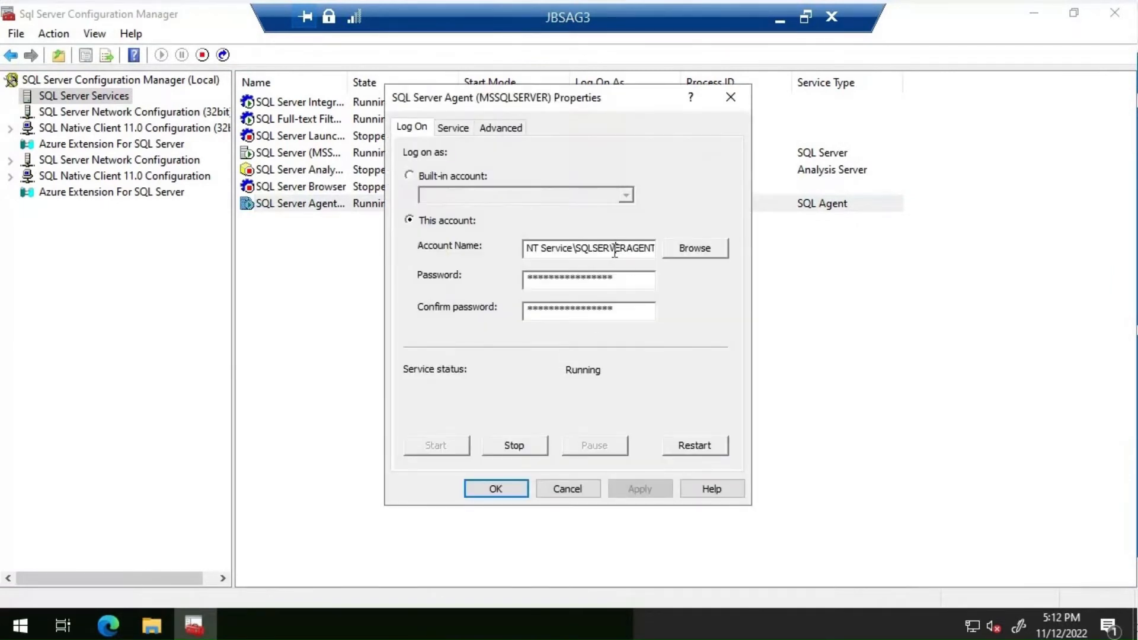
key(ctrl+a)
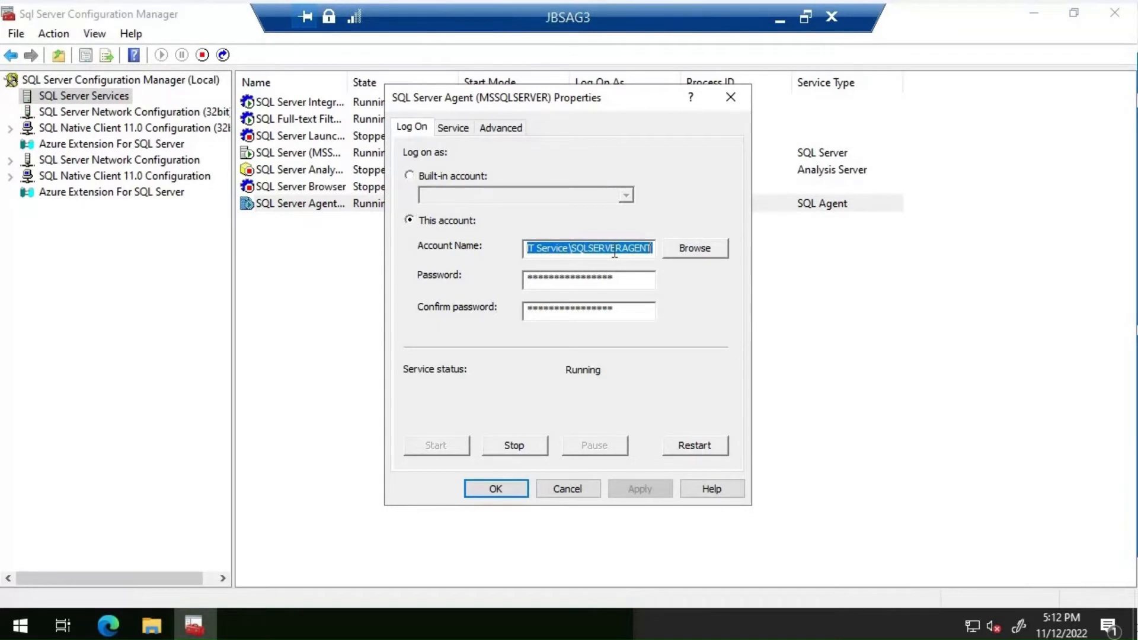
key(ctrl+v)
key(Tab)
key(Tab)
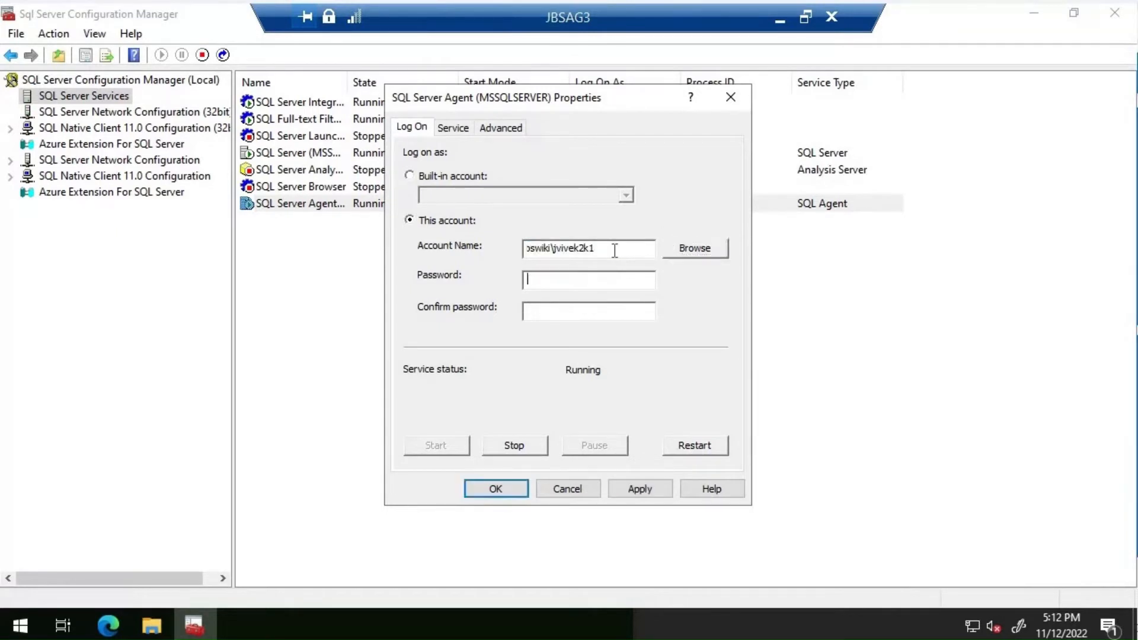
Enter and confirm the account password for SQL Server Agent on JBSAG3, then save and accept the service restart.
text(***********************)
key(Tab)
text(**********)
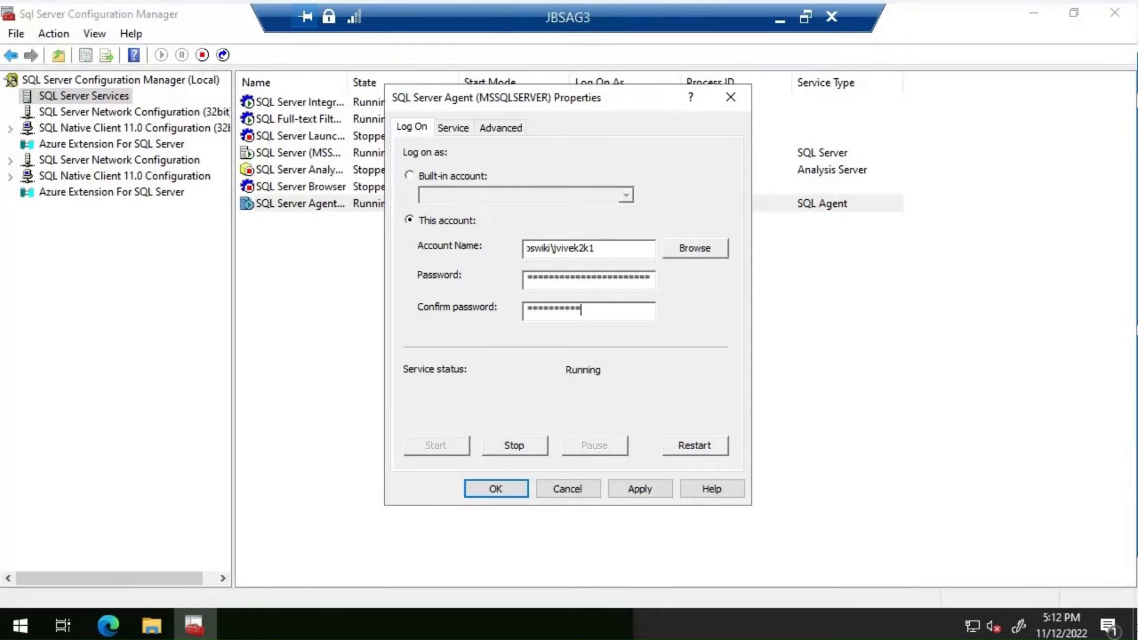
text(*************)
click(497, 490)
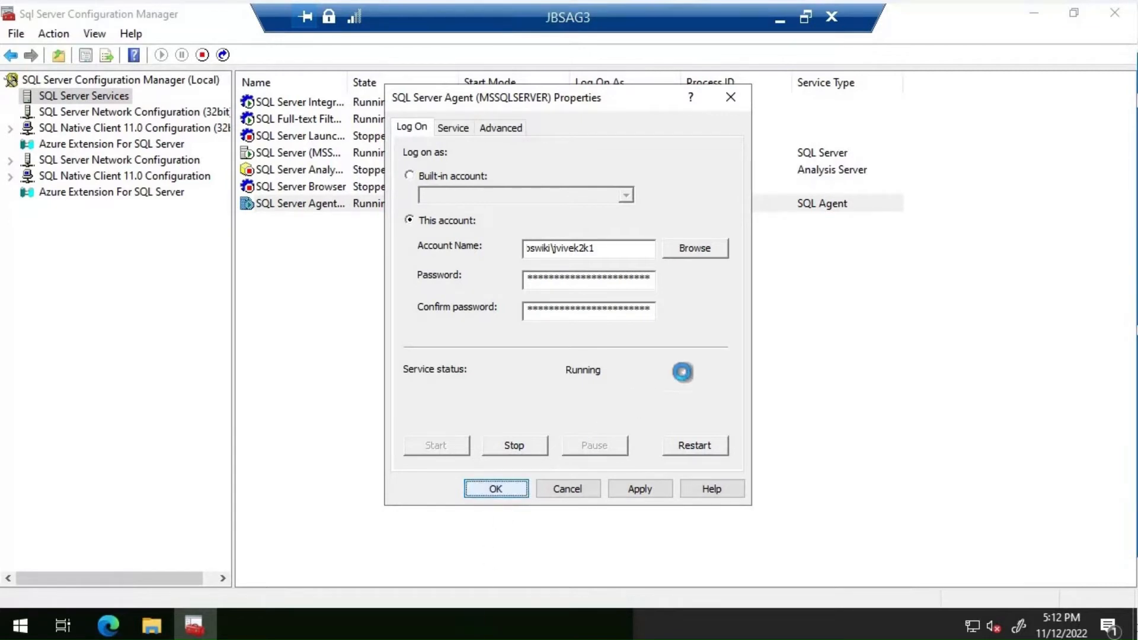
key(Return)
Switch to JBSAG1 and replace the SQL Server Agent (MSSQLSERVER) service's log-on account name with the jbswiki domain account.
click(780, 26)
click(364, 628)
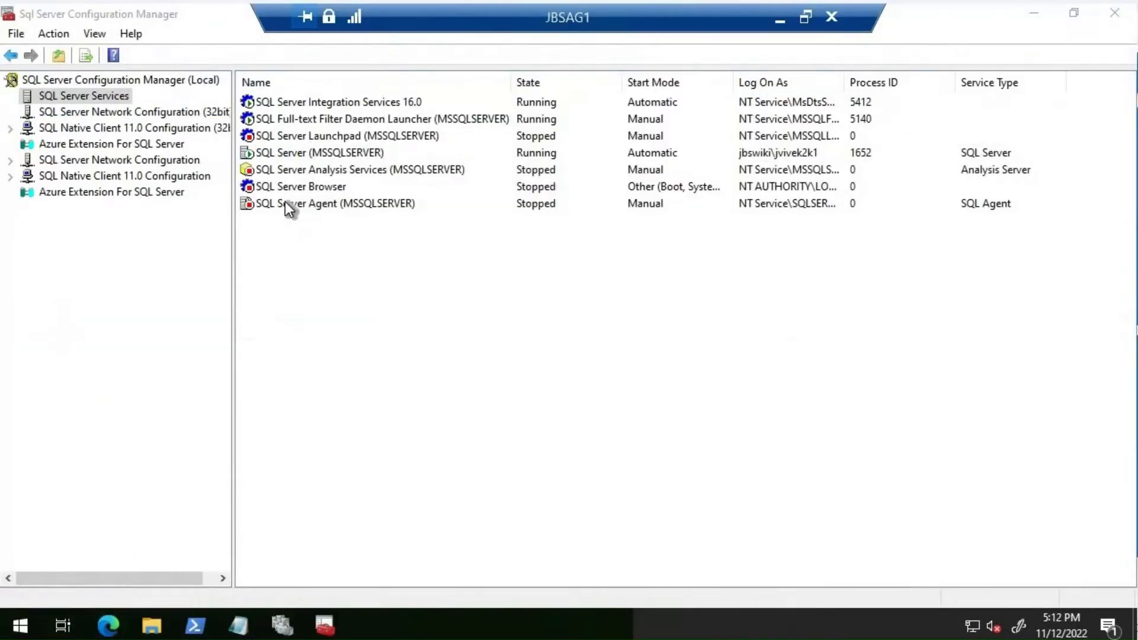
double_click(285, 201)
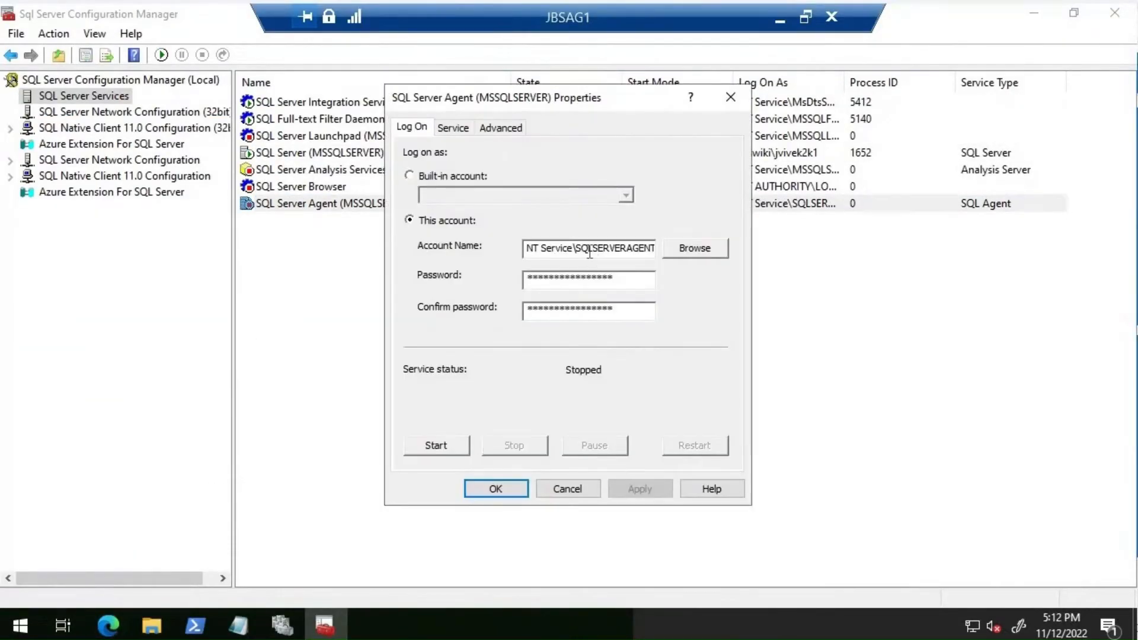
key(ctrl+a)
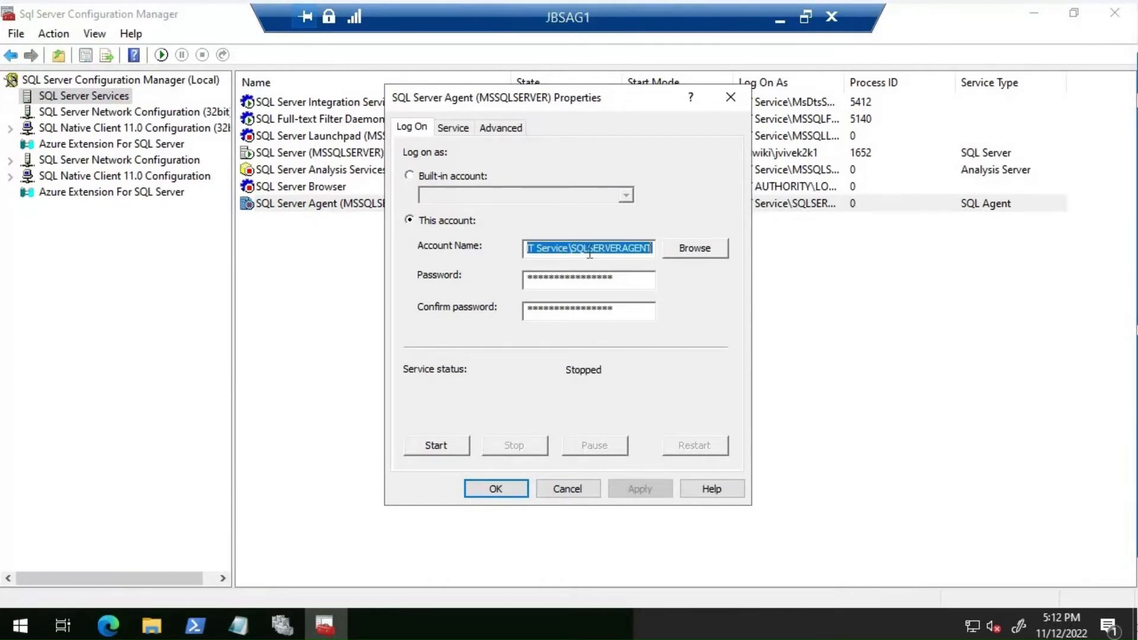
key(ctrl+v)
key(Tab)
key(Tab)
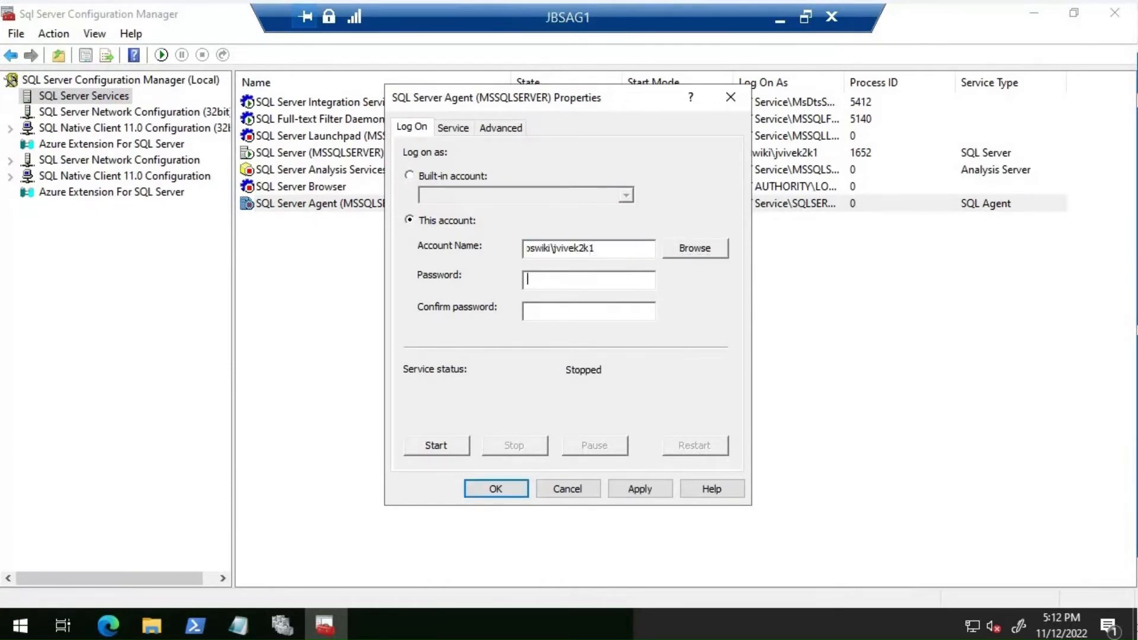
Enter and confirm the account password for the SQL Server Agent service on JBSAG1.
text(***********************)
key(Tab)
text(*********)
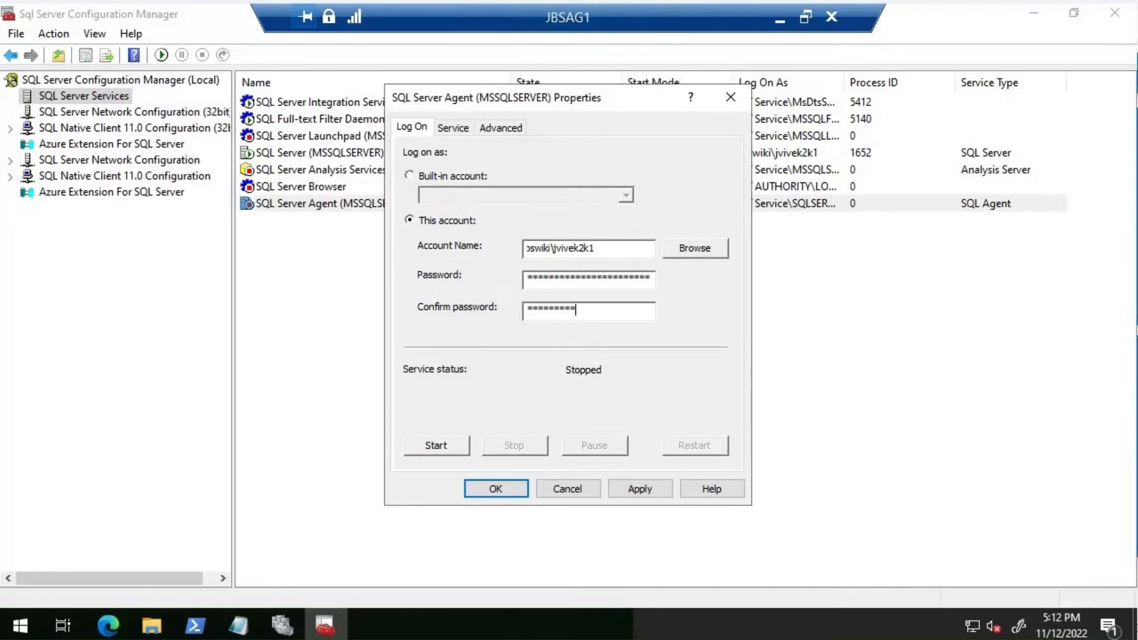
text(***)
text(*********)
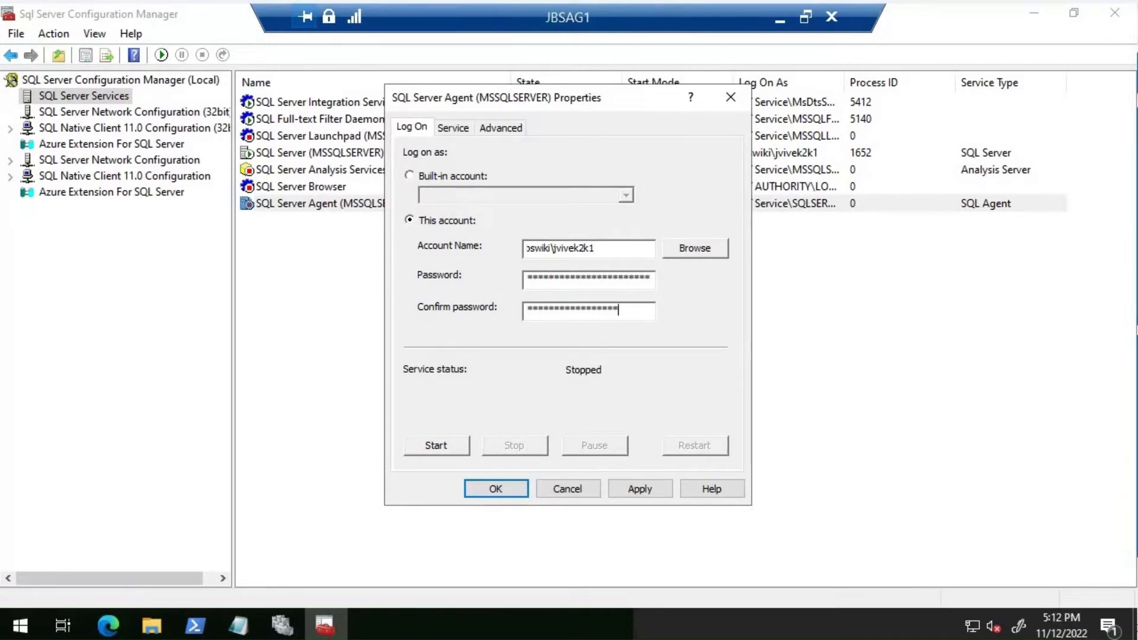
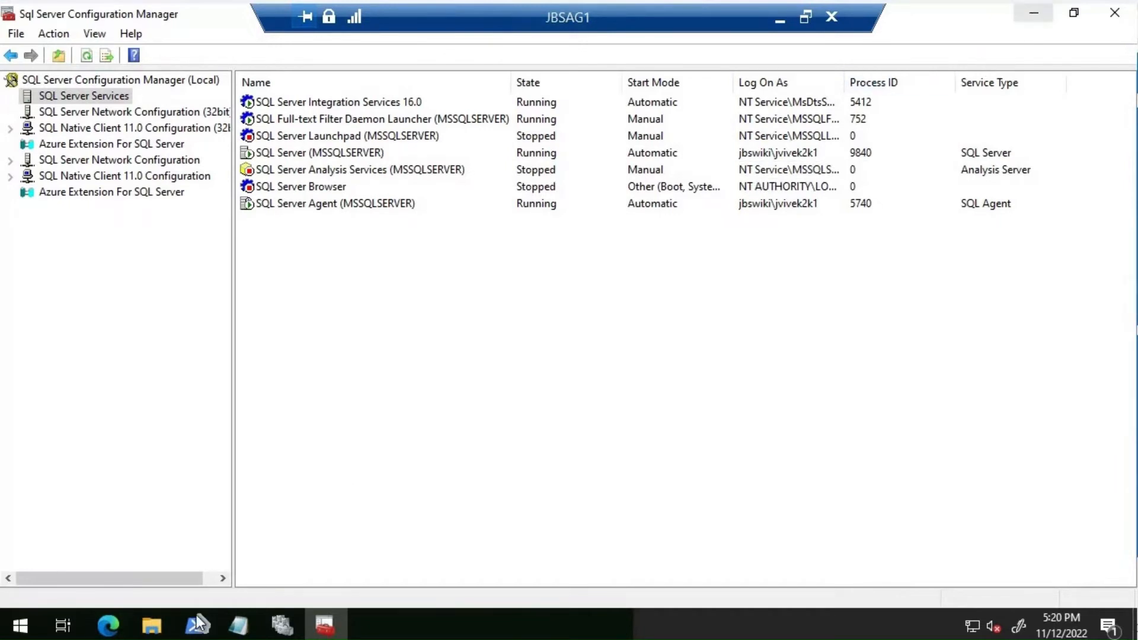
Minimize SQL Server Configuration Manager on JBSAG1 and launch SQL Server Management Studio from Microsoft SQL Server Tools 18.
click(1034, 13)
click(22, 627)
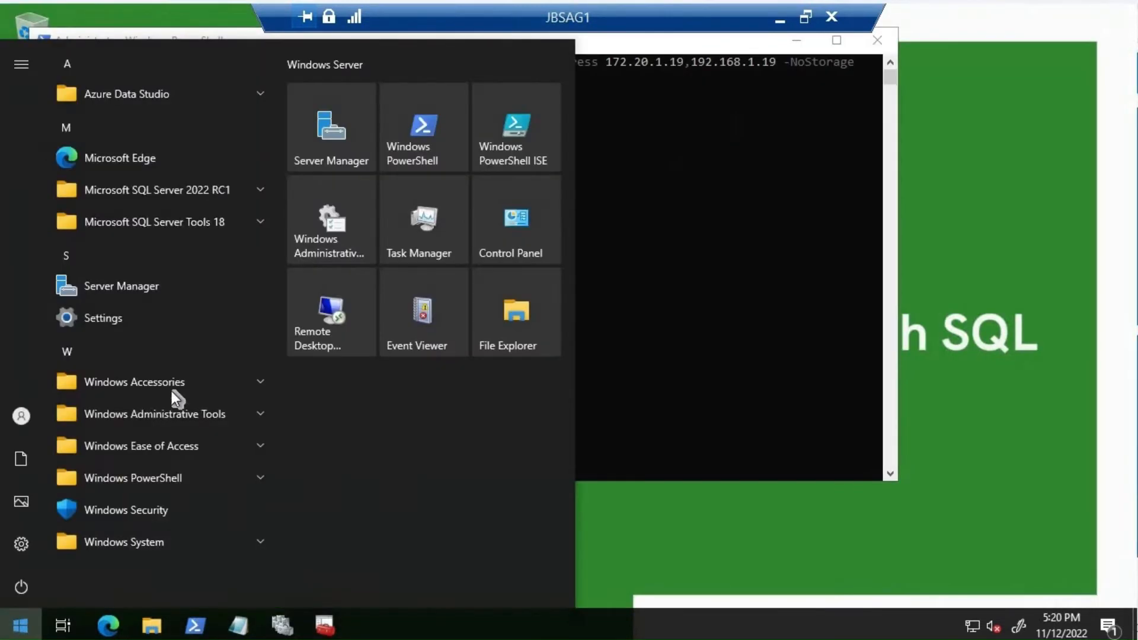
click(214, 197)
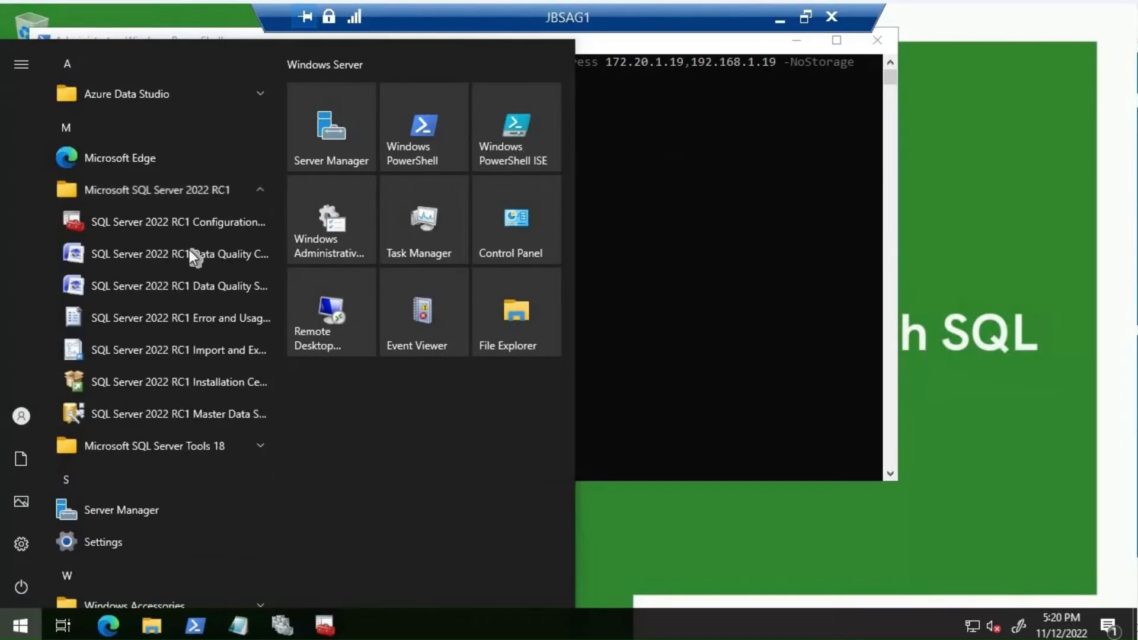
click(136, 446)
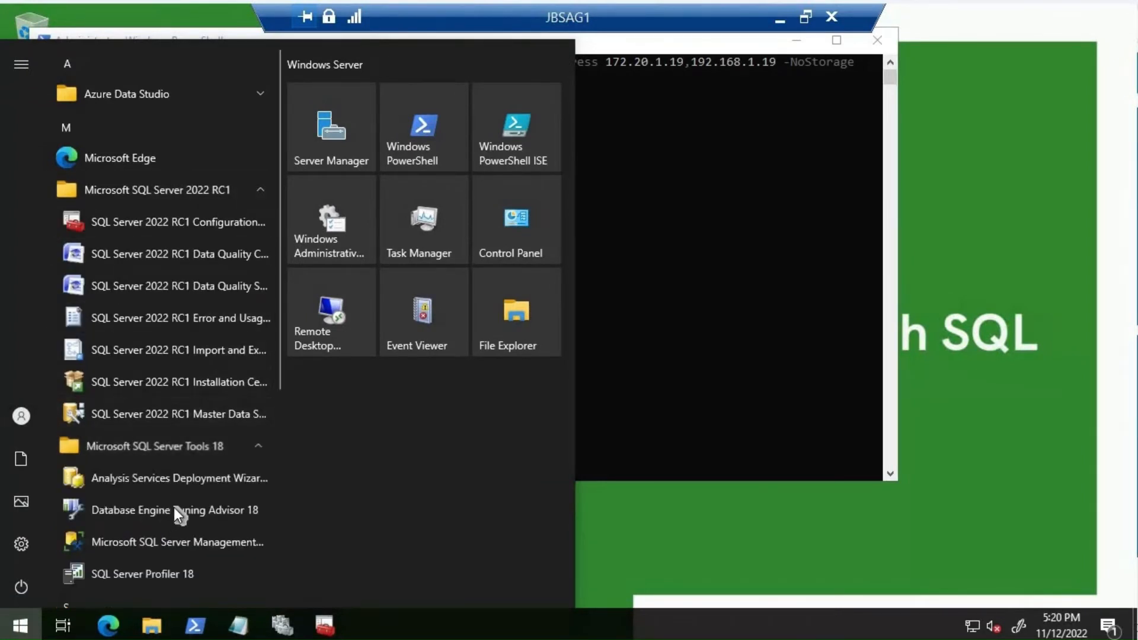
click(124, 539)
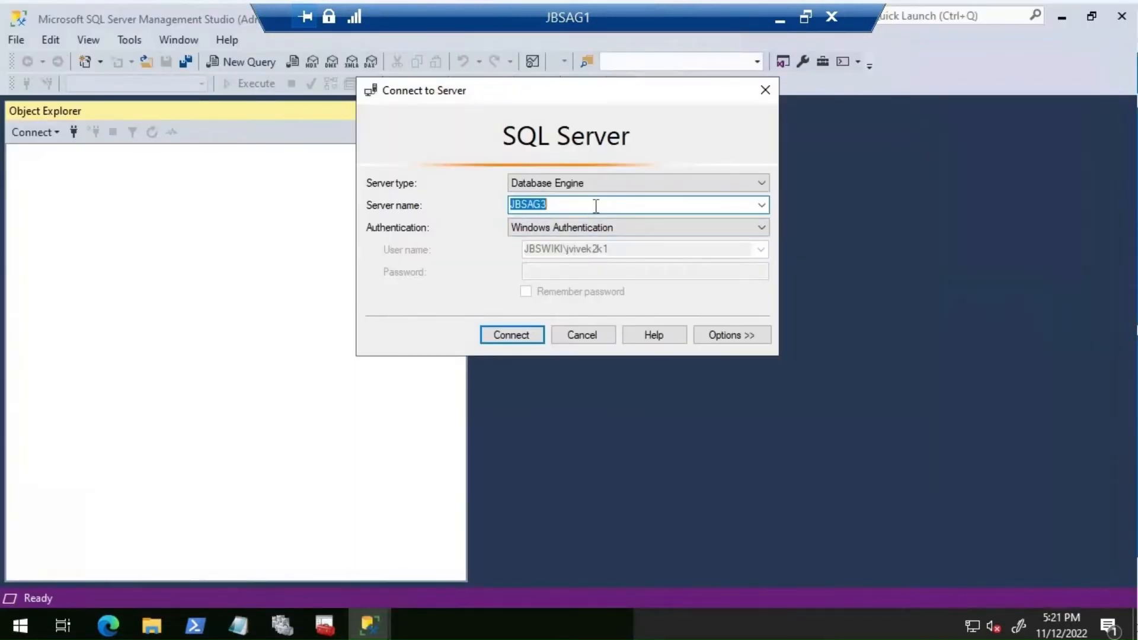
Connect to the JBSAG1 database engine with Windows Authentication.
click(595, 206)
text(1)
key(BackSpace)
key(BackSpace)
text(1)
key(Return)
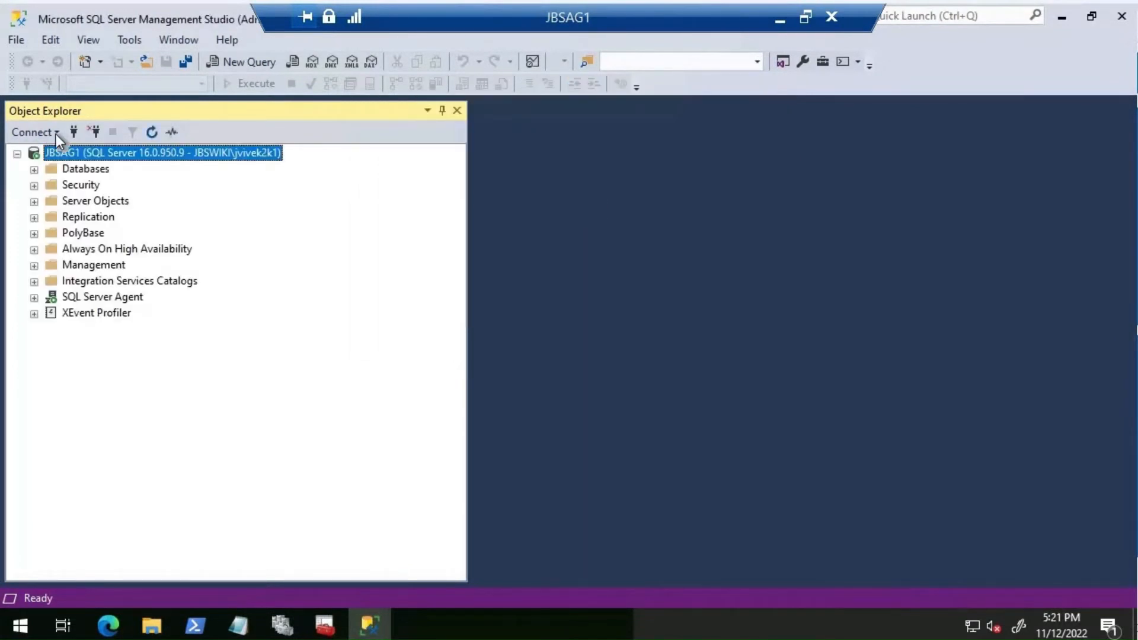
Add an Object Explorer connection to the JBSAG2 database engine with Windows Authentication.
click(54, 137)
click(52, 151)
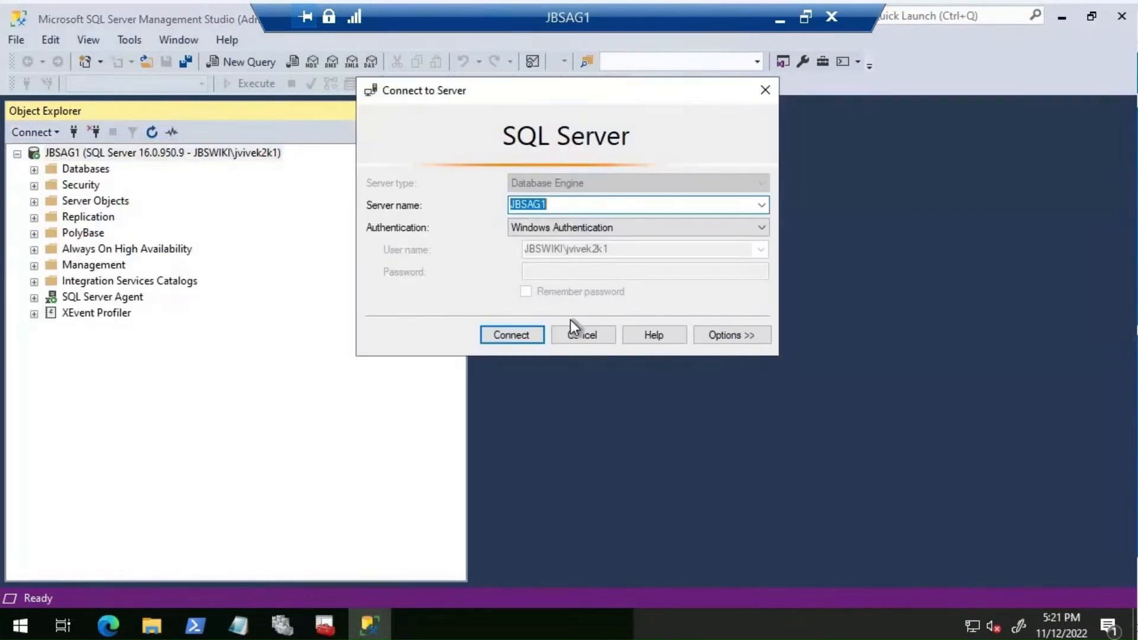
key(End)
key(BackSpace)
text(2)
key(Return)
Add an Object Explorer connection to the JBSAG3 database engine with Windows Authentication.
click(36, 133)
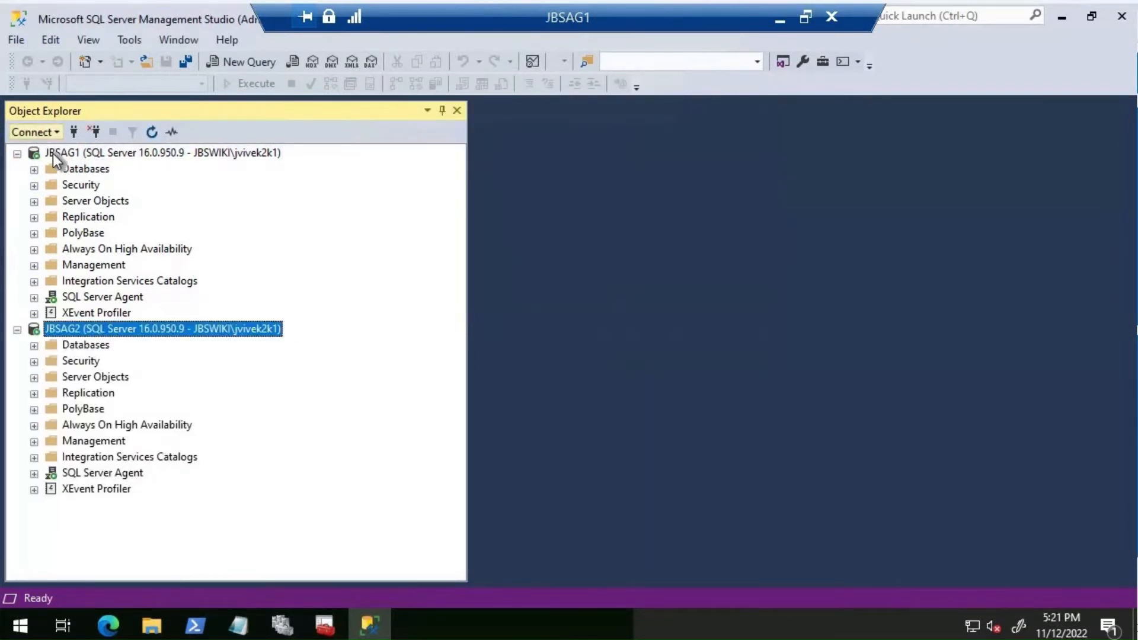
click(52, 152)
key(End)
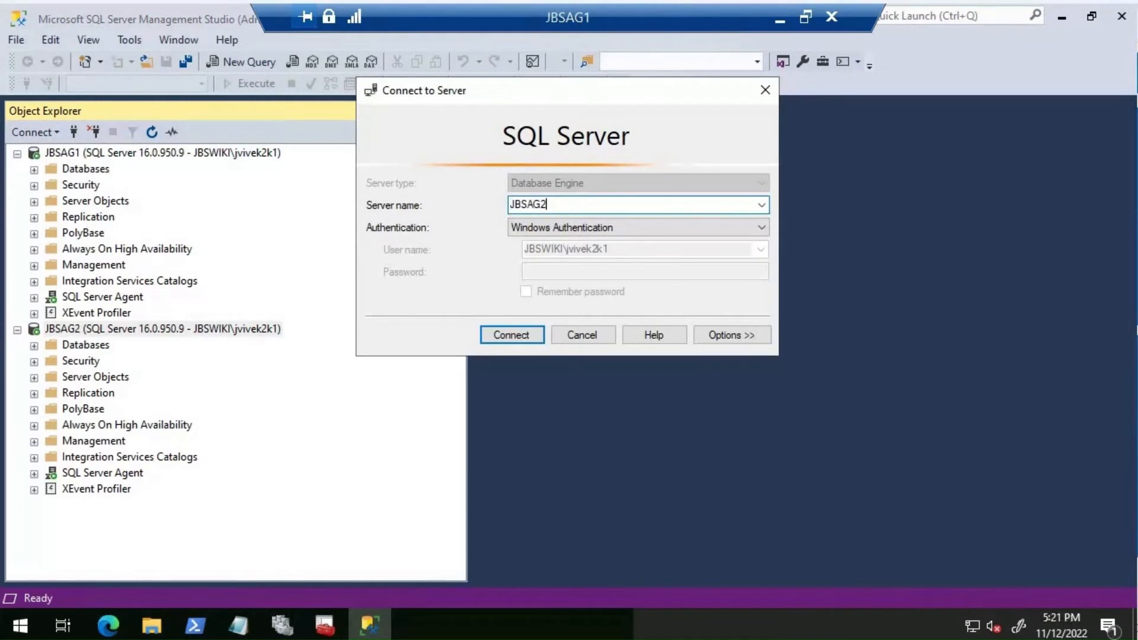
key(BackSpace)
text(3)
key(Return)
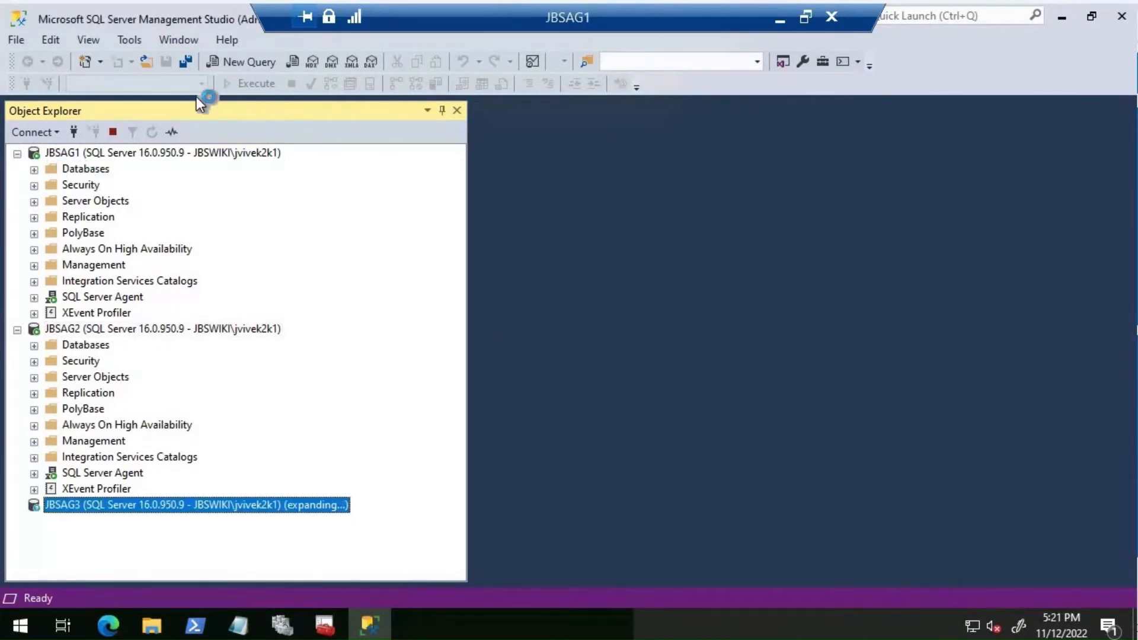
Open a new query against JBSAG1 and run "create database jbswiki".
click(88, 171)
click(241, 64)
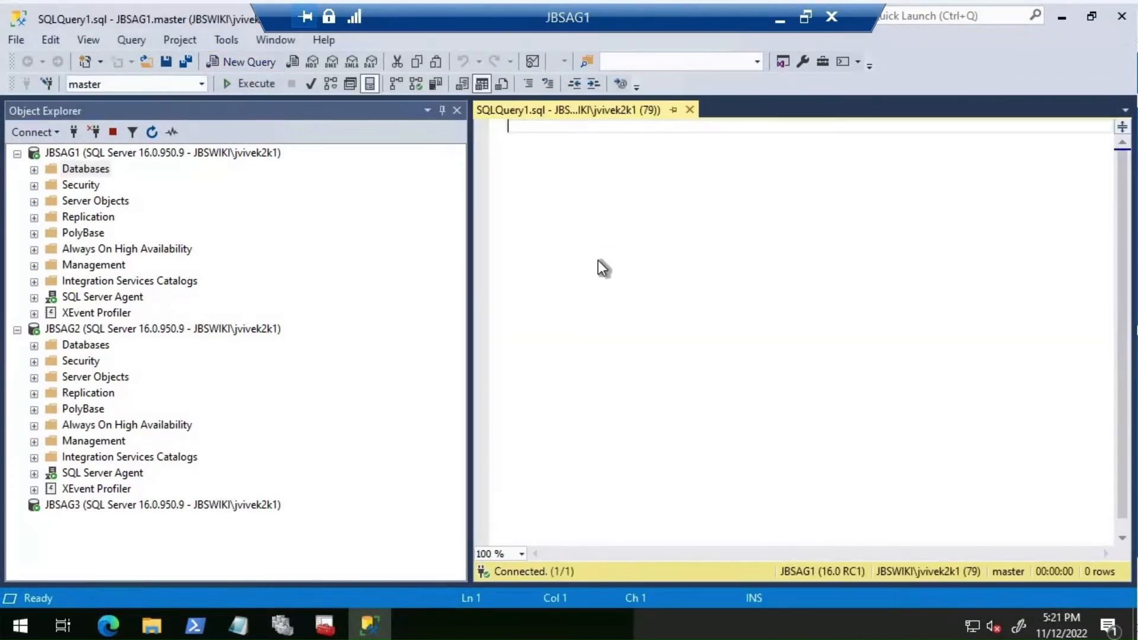
text(create)
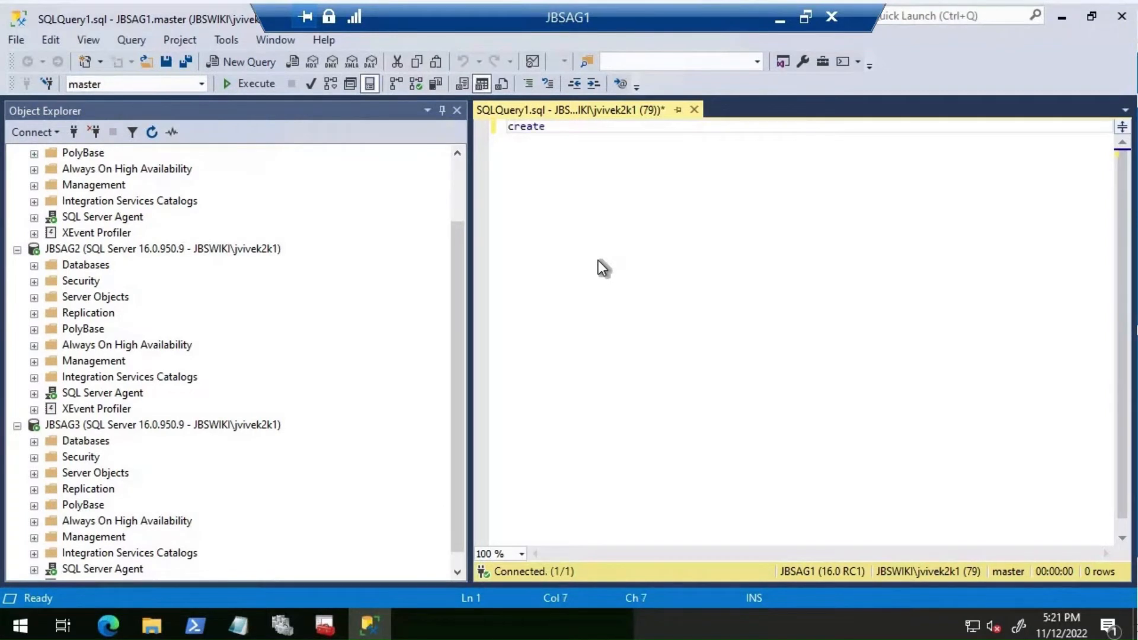
text( database )
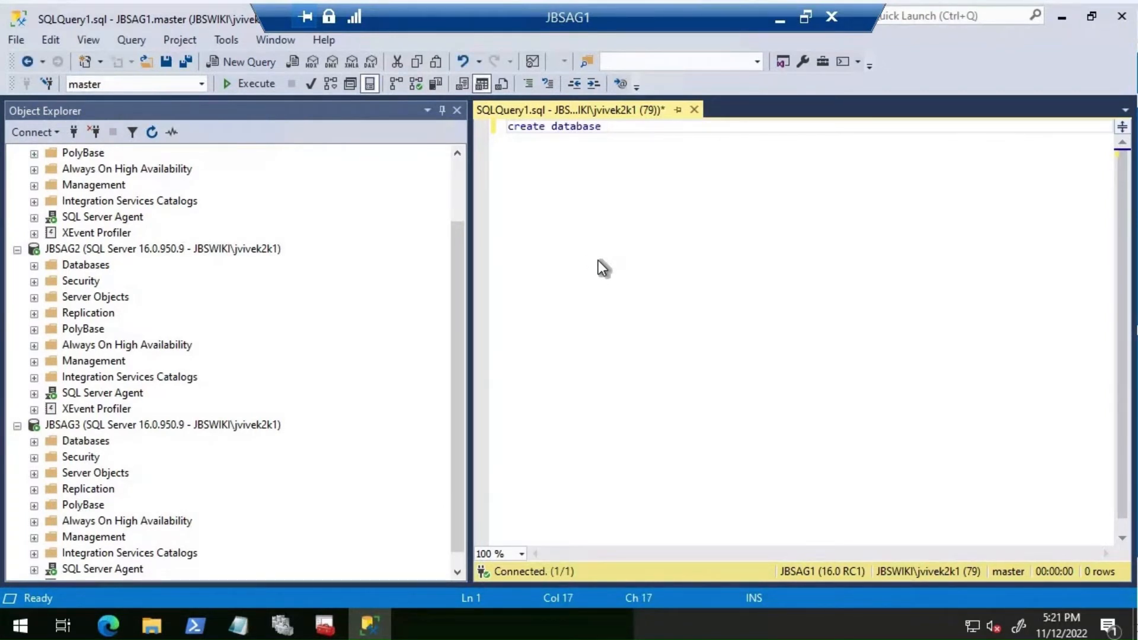
text(jbswiki)
key(F5)
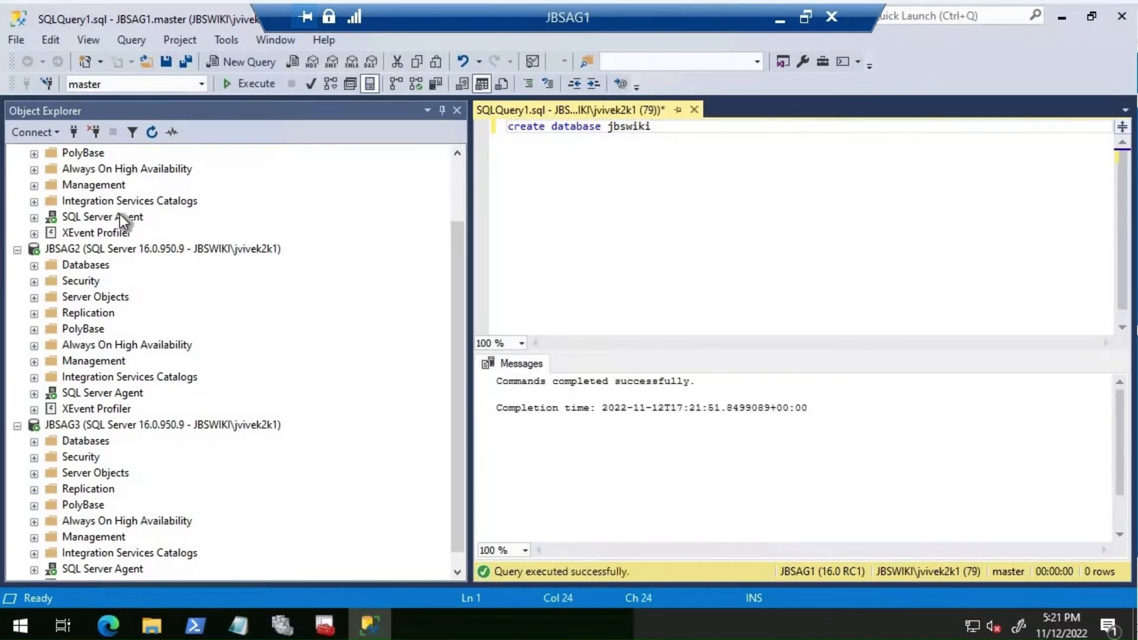
In the jbswiki database's properties, set the data file size to 1000 MB and the log file to 250 MB, review the Options page and save.
scroll(70, 179, up, 2)
click(34, 170)
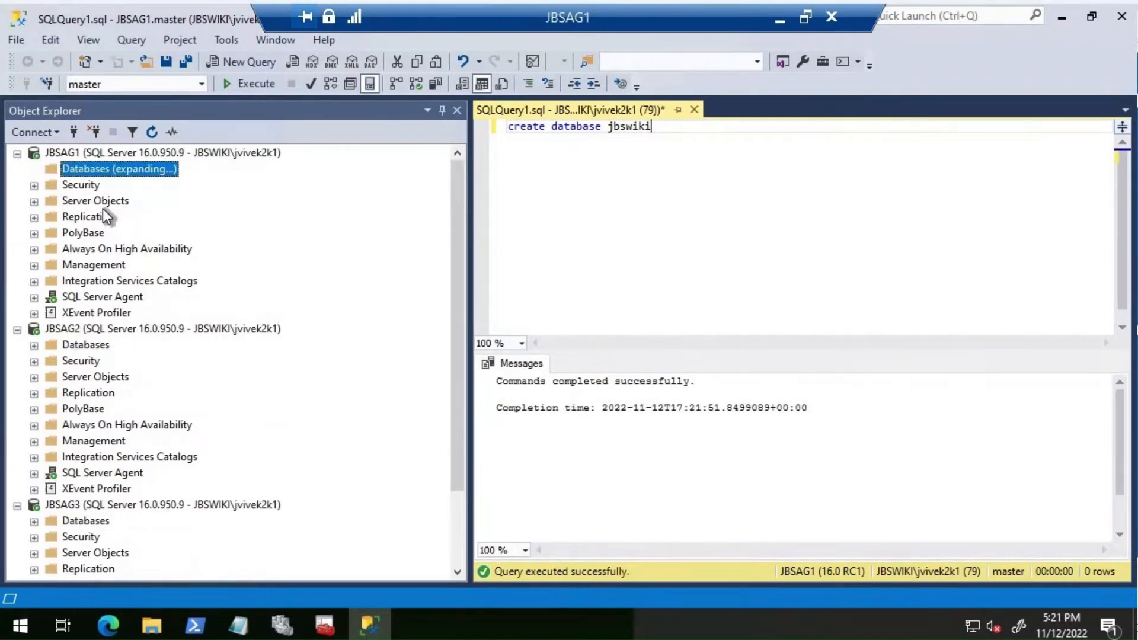
right_click(109, 216)
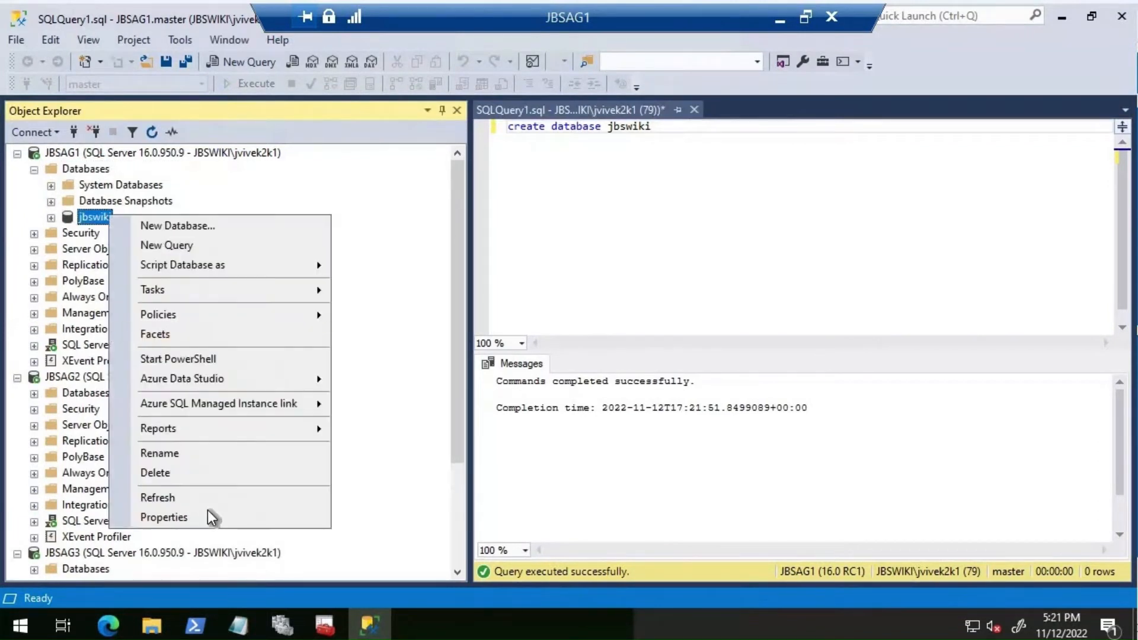
click(203, 515)
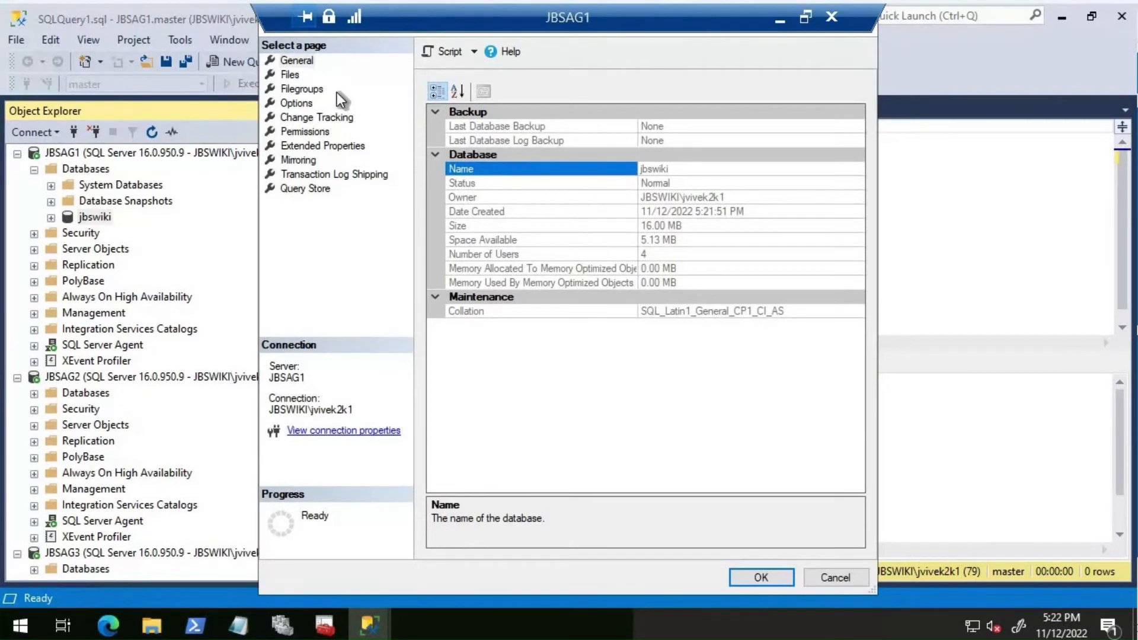
click(287, 77)
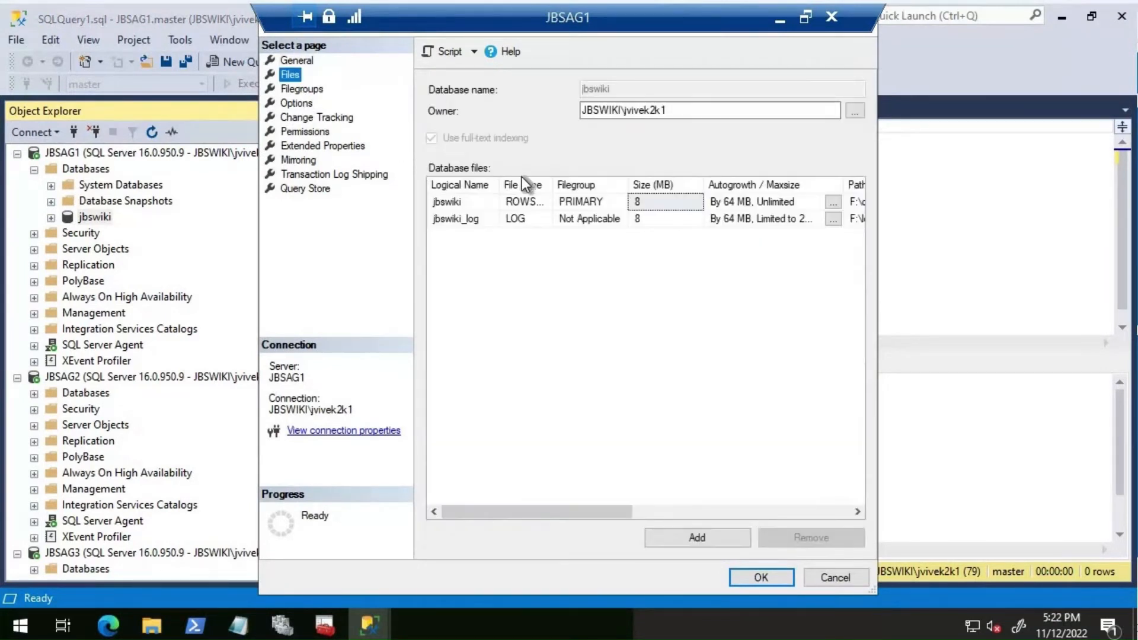
click(655, 202)
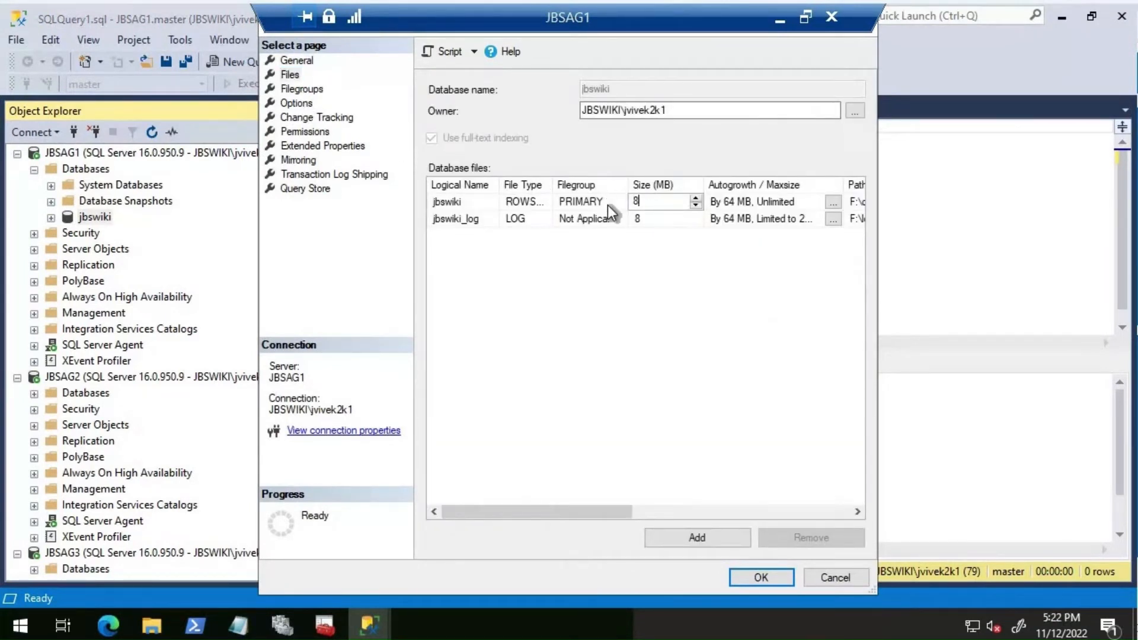
text(1000)
click(647, 218)
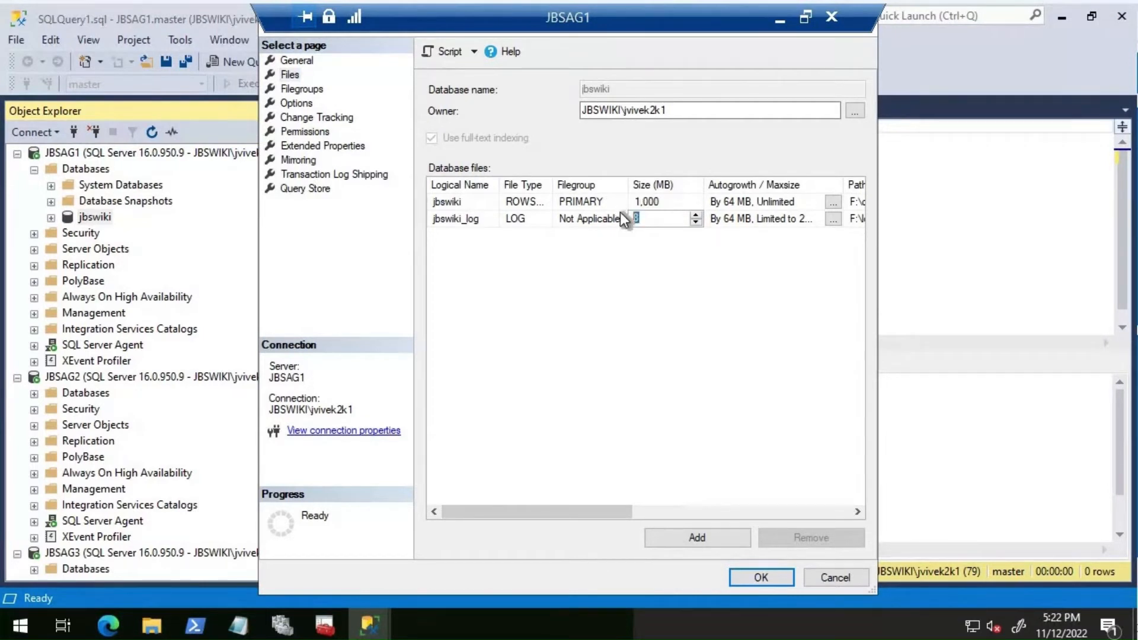
text(250)
click(289, 102)
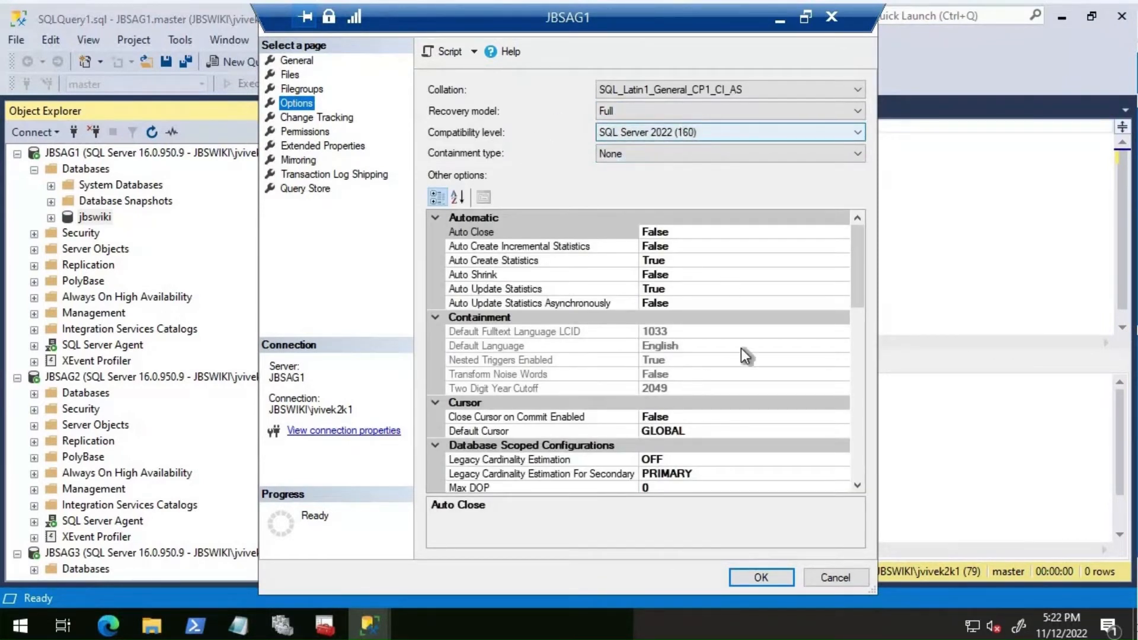
click(759, 585)
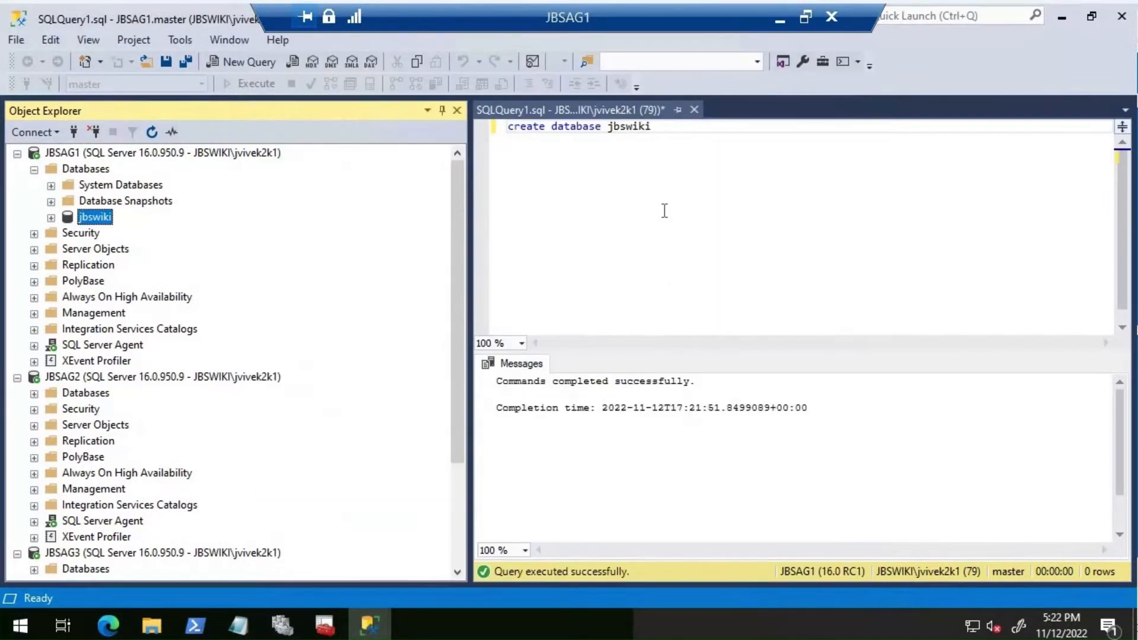
Replace the query text with "create table table1(col1 int identity(1,1) primary key, col2 varchar(255))" and run it.
click(665, 211)
key(ctrl+a)
text(c)
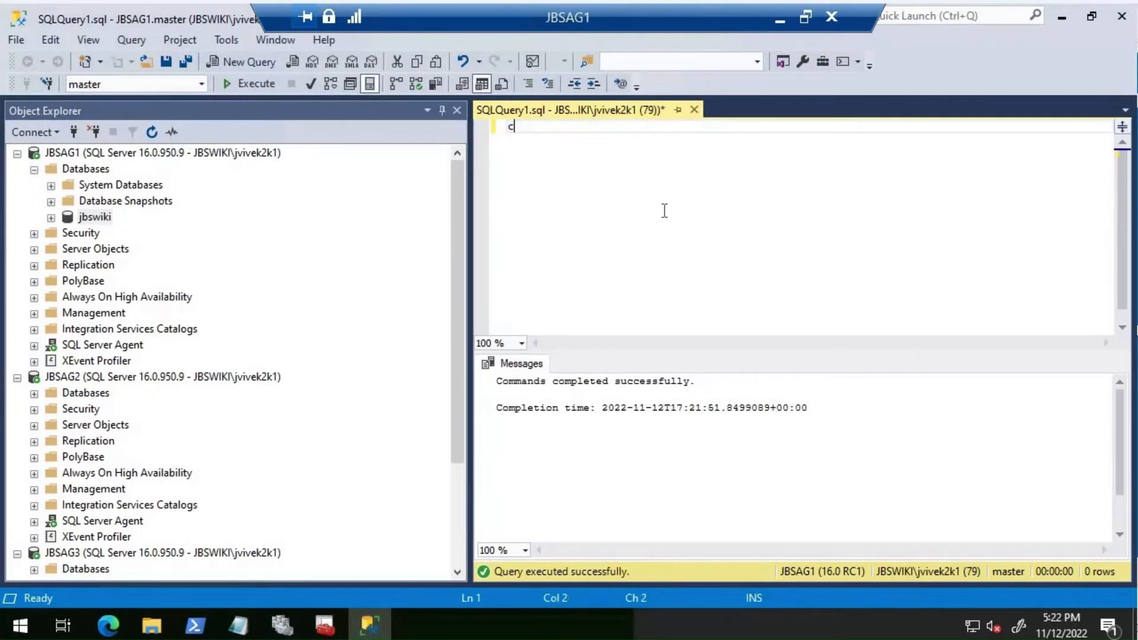
text(reate table table1)
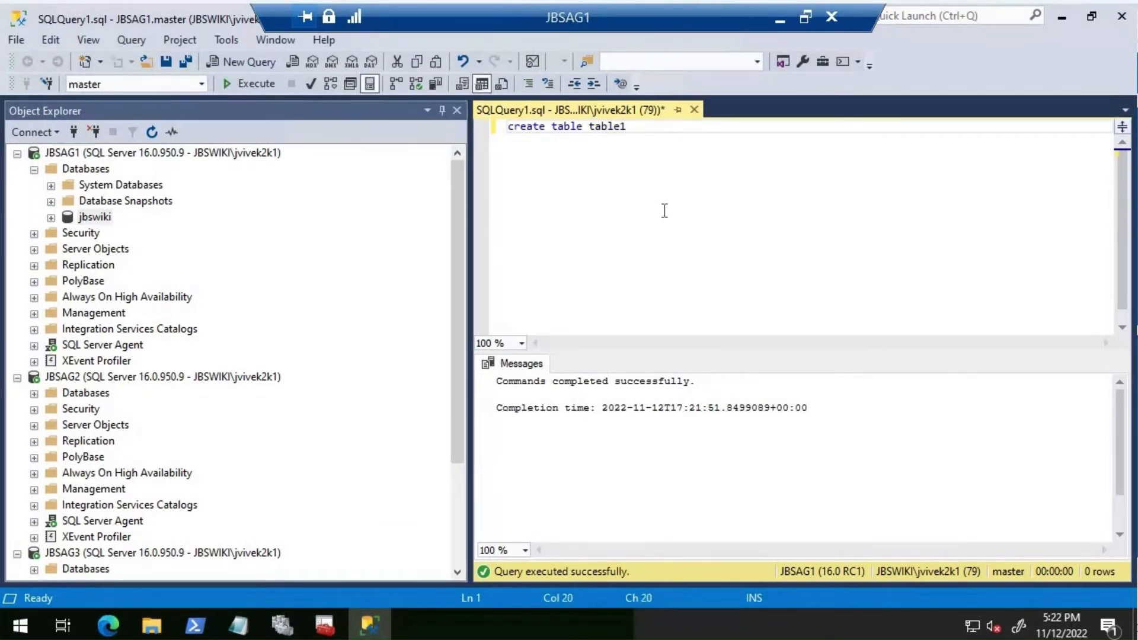
text((col1 int identity)
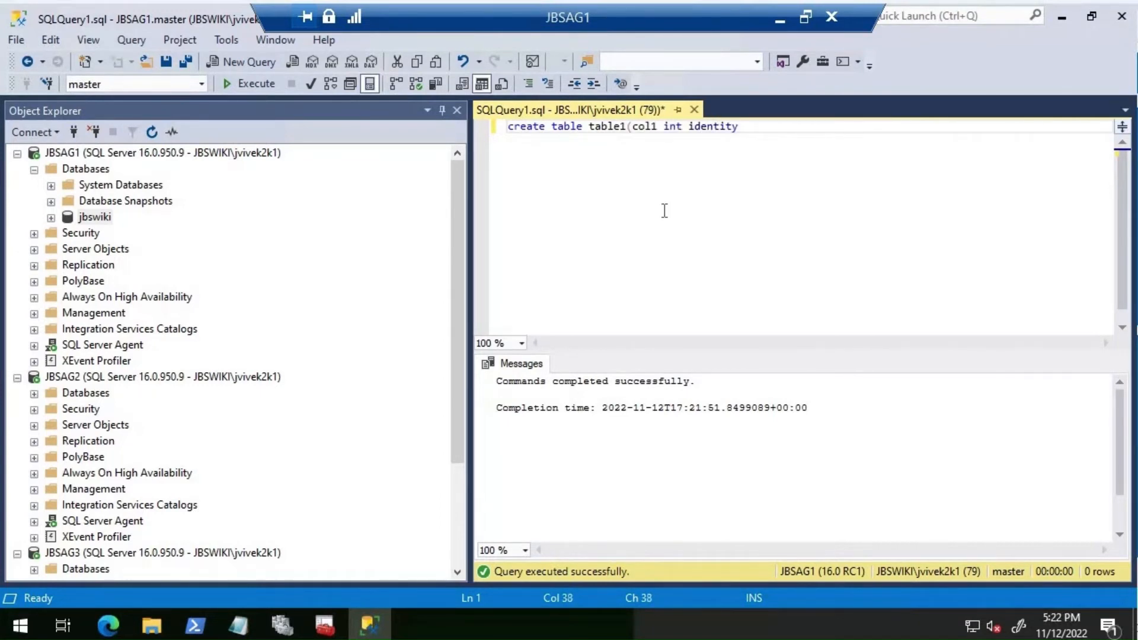
text((1,1) primary key,)
key(Return)
text(col2 )
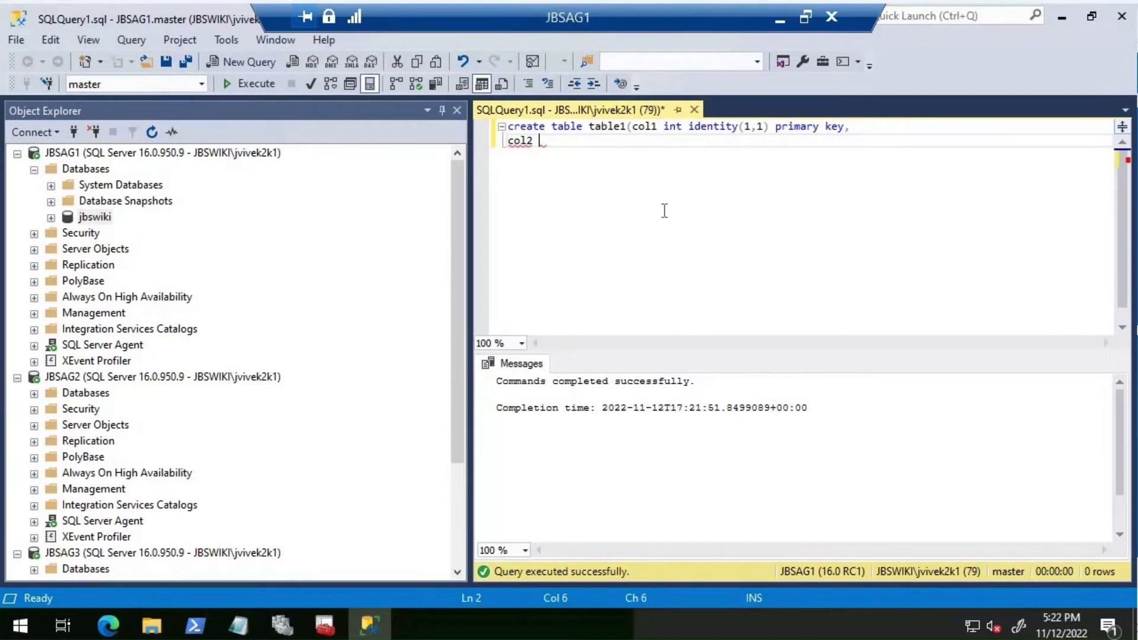
text(varchar(255)))
key(F5)
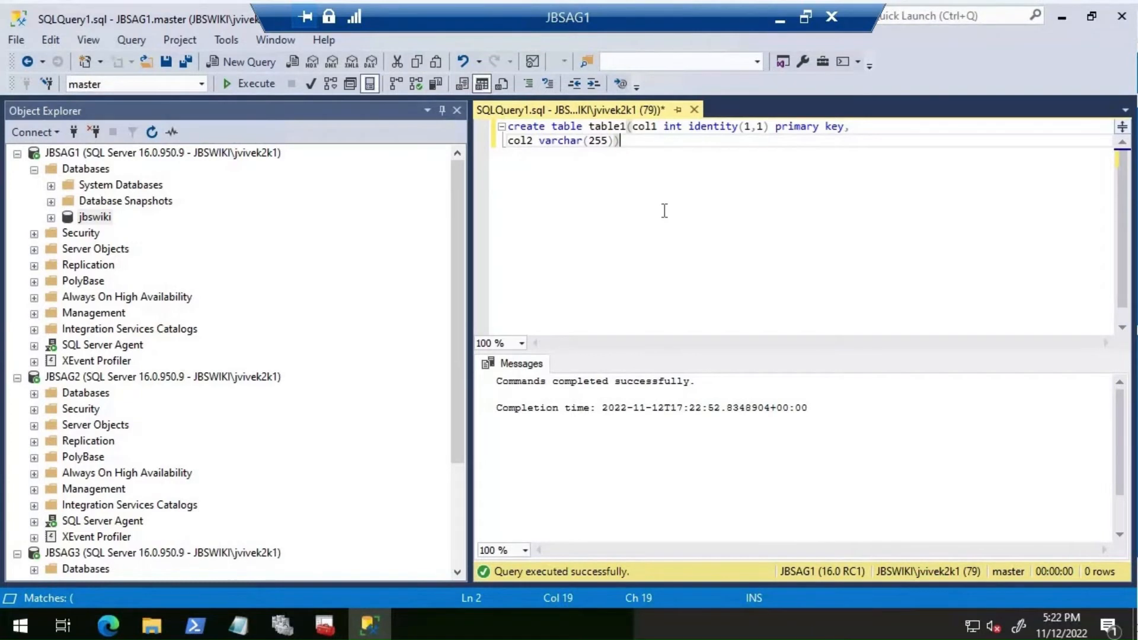
Add an "insert into table1" values statement below the create table statement, separated by a blank line.
key(Return)
key(Return)
text(insert)
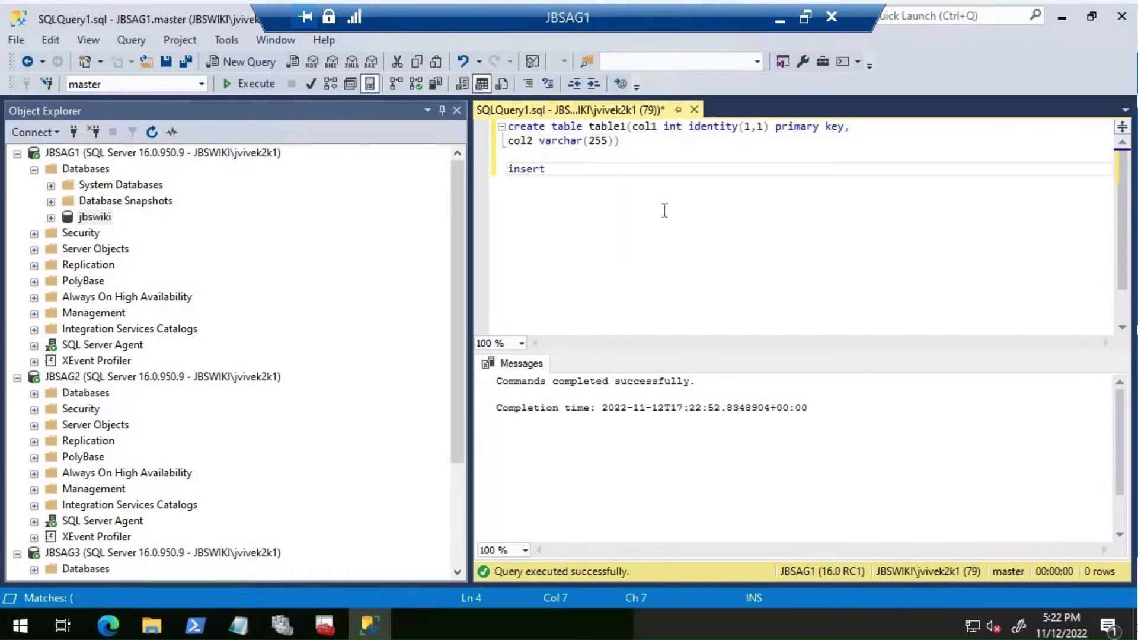
text( into table1 va)
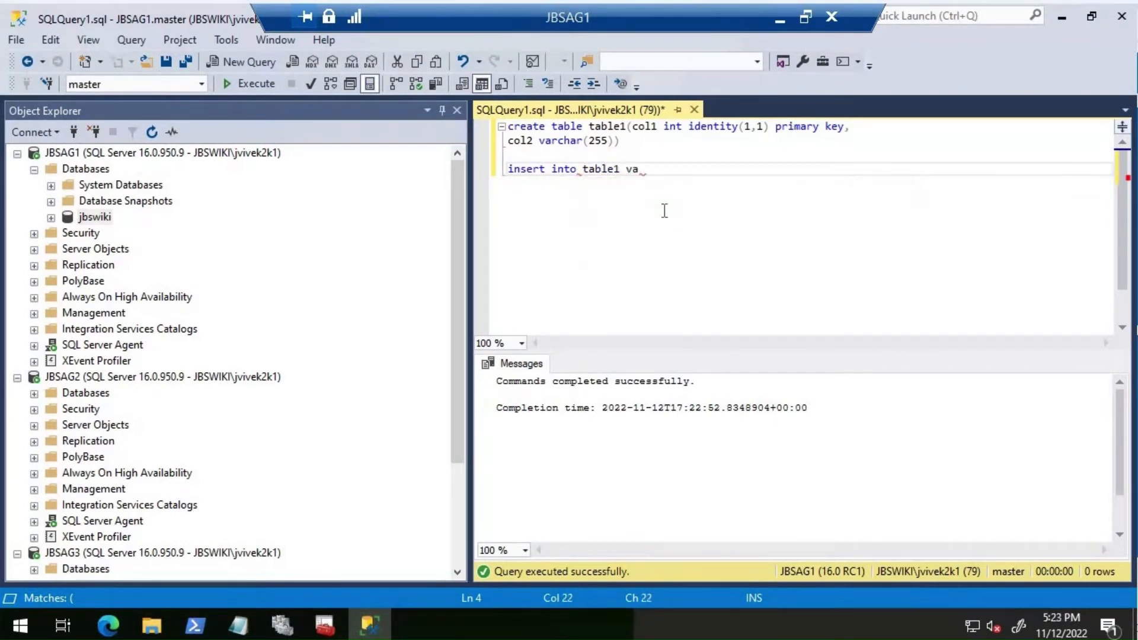
Complete the insert statement adding 'jbswiki' to table1, repeat it with go 1000, and execute only that batch.
text(lues ())
key(Left)
text('jbswiki)
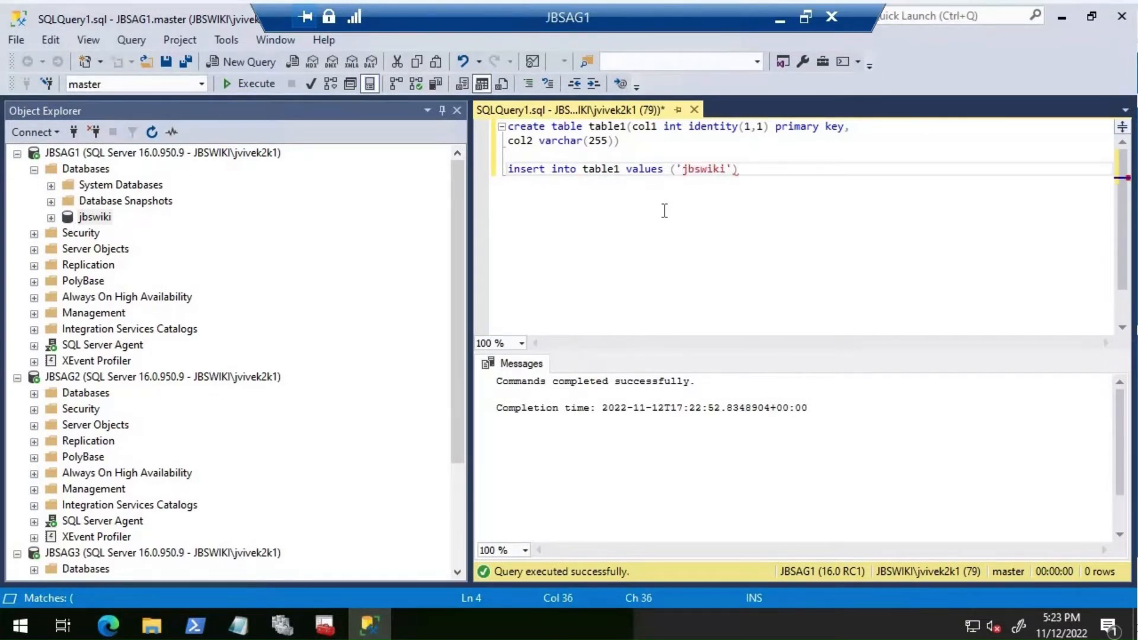
key(End)
key(Return)
text(go 1000)
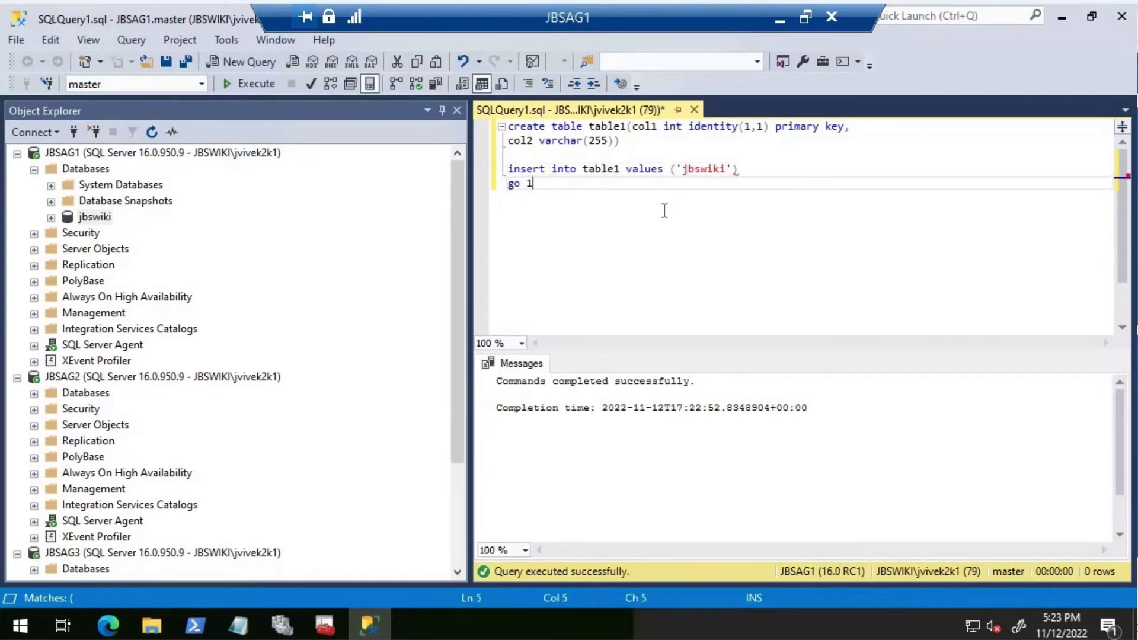
key(shift+Up)
key(shift+Up)
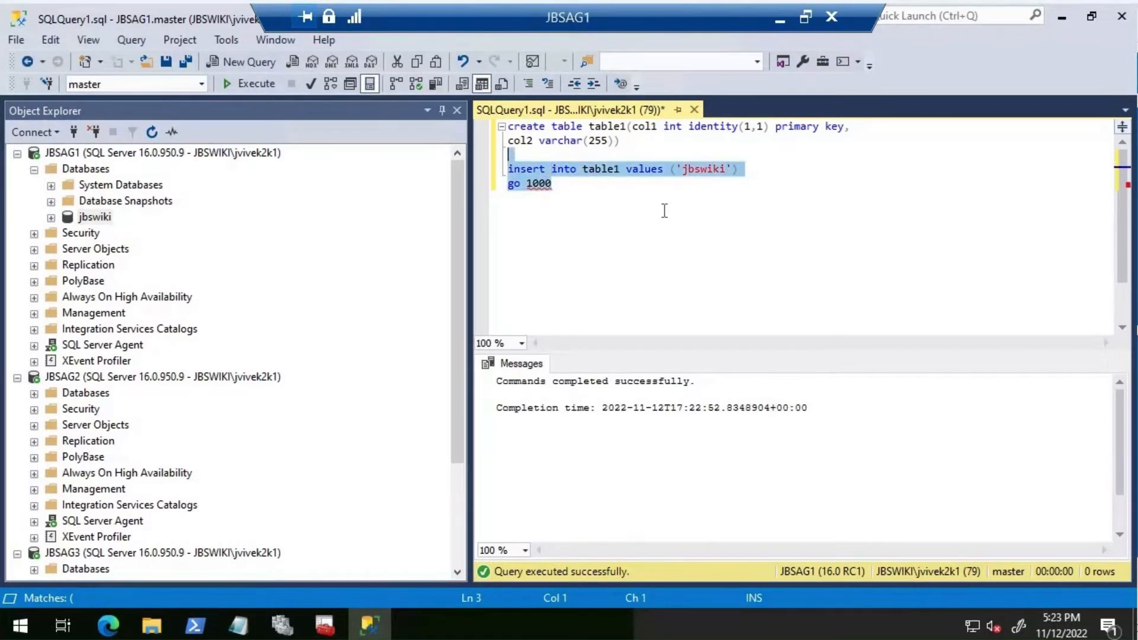
key(F5)
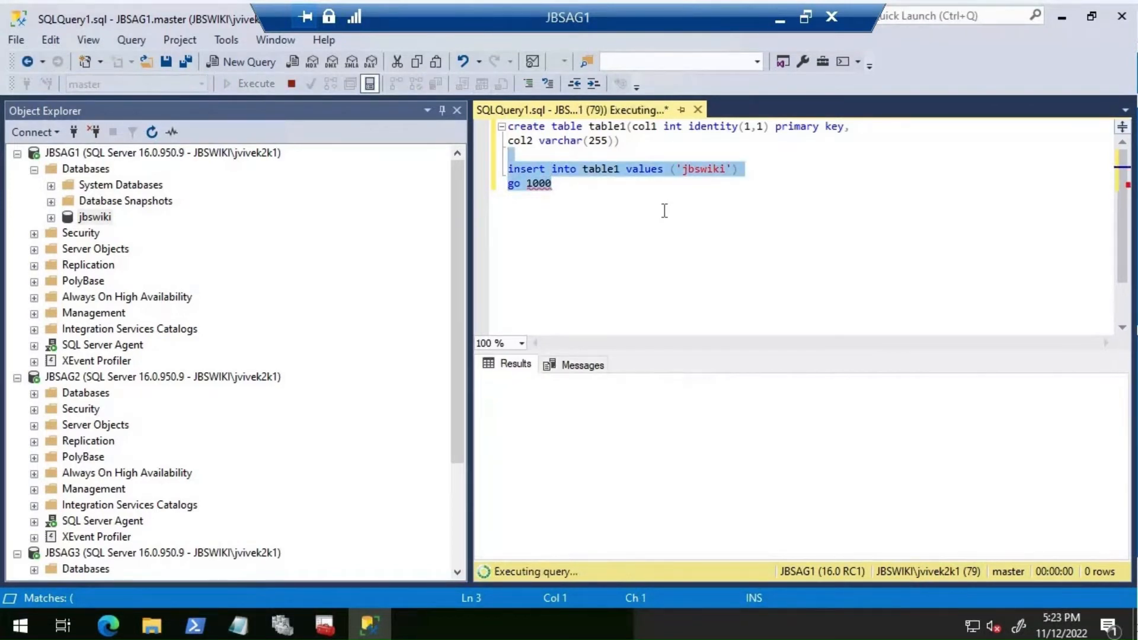
Add the query select * from table1 below the insert batch and run only that statement.
double_click(598, 130)
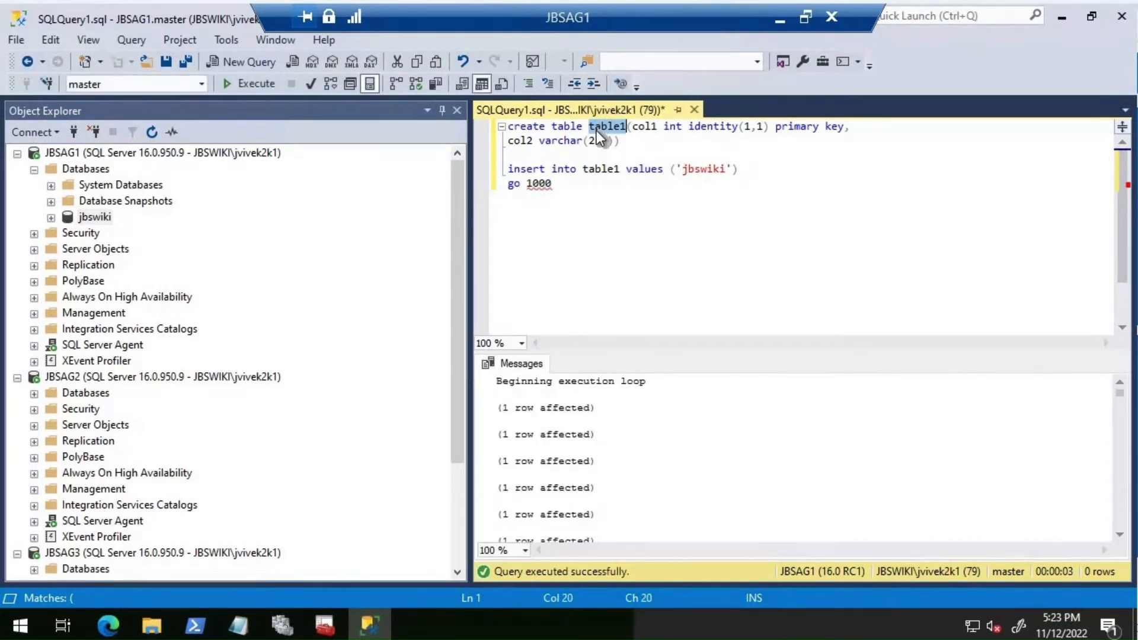
key(Down)
key(Down)
key(Down)
key(Down)
key(Down)
key(Down)
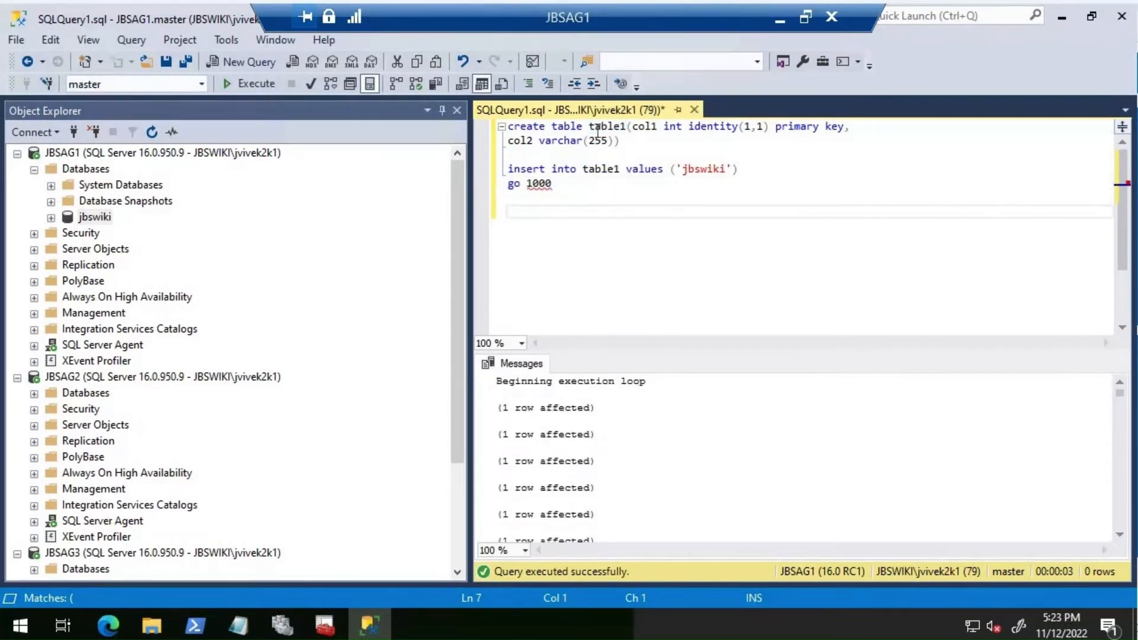
text(select * from table1)
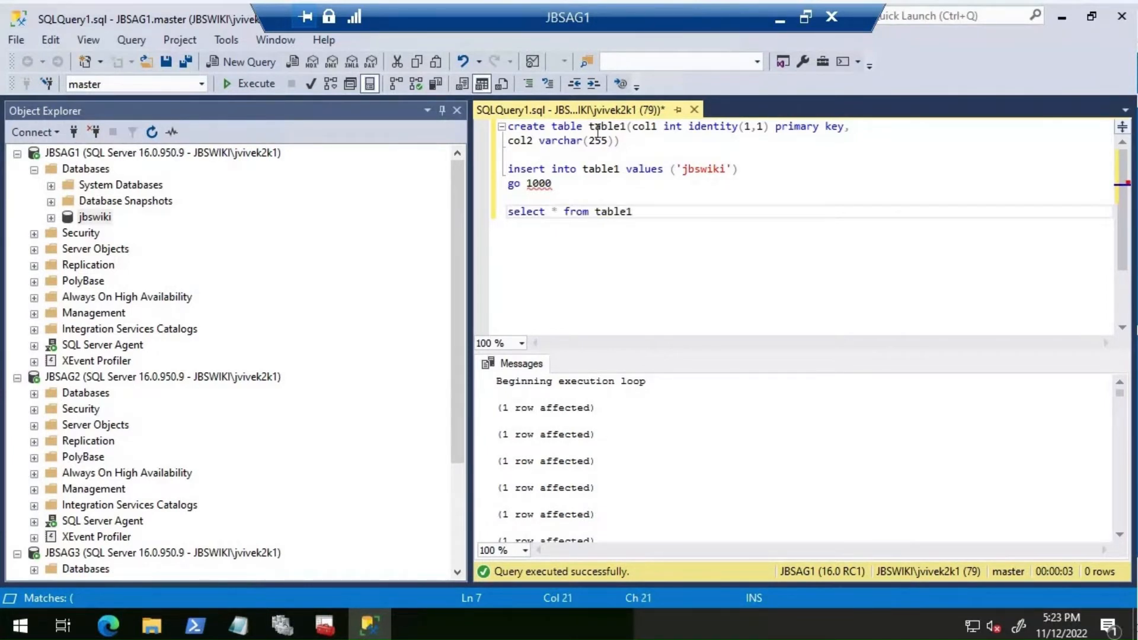
key(shift+Home)
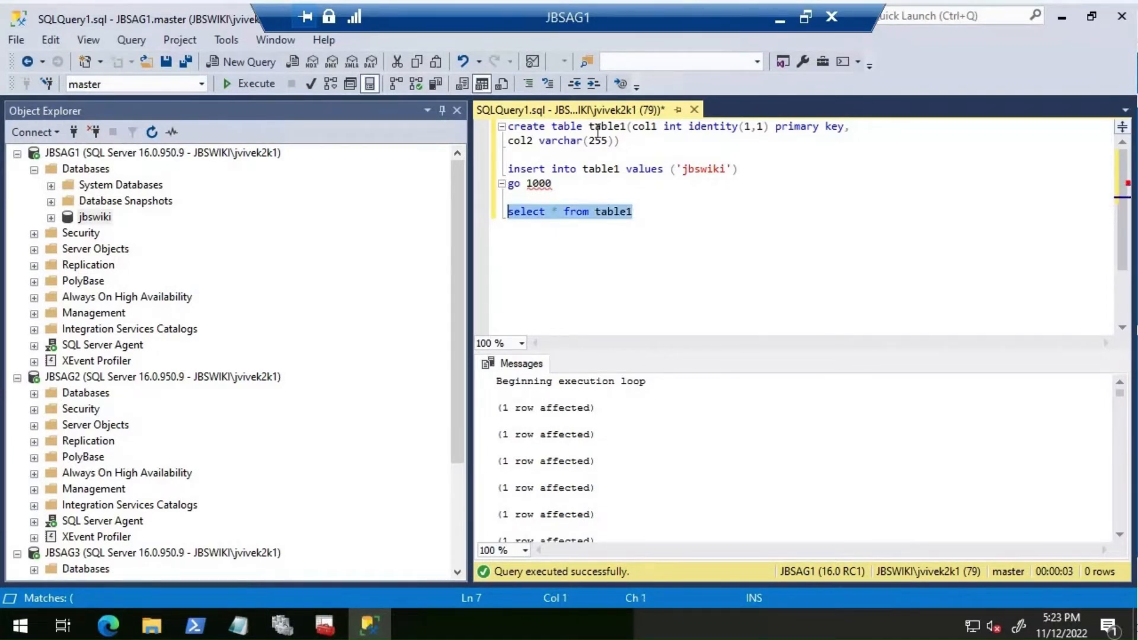
key(F5)
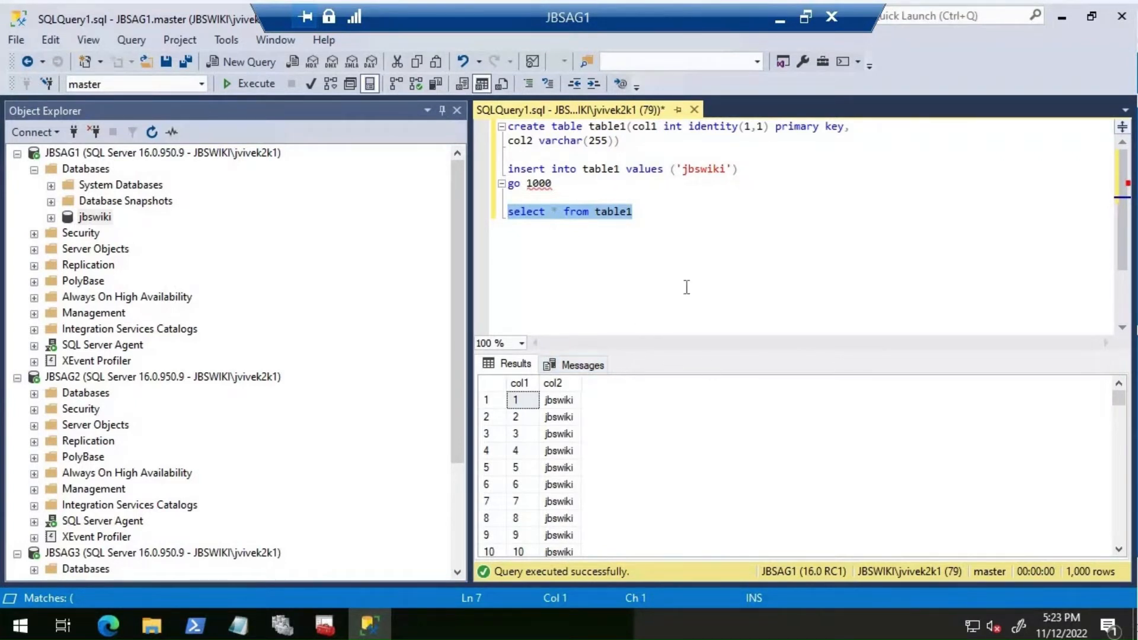
Take a full backup of the jbswiki database on JBSAG1 to the jbswiki.bak file on disk.
right_click(108, 218)
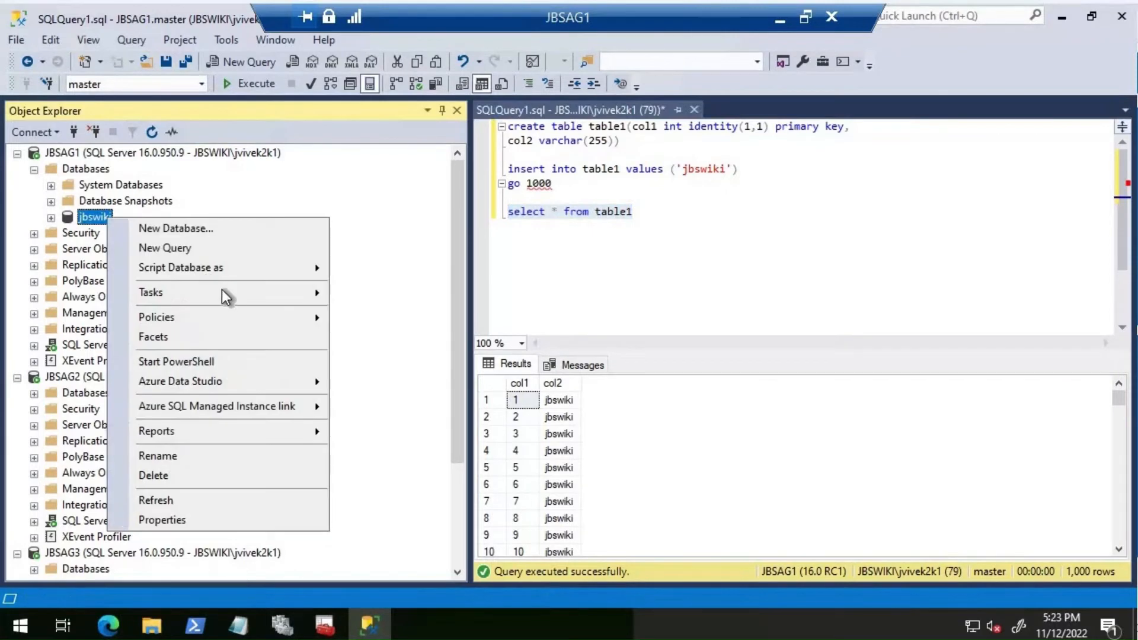
mouse_move(221, 289)
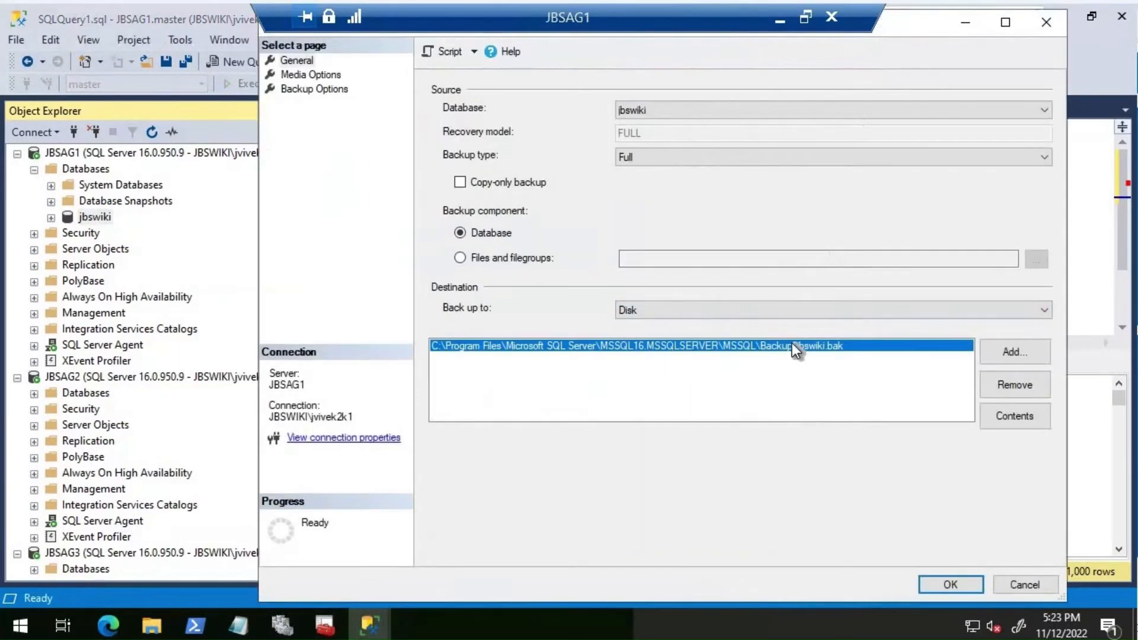
click(940, 584)
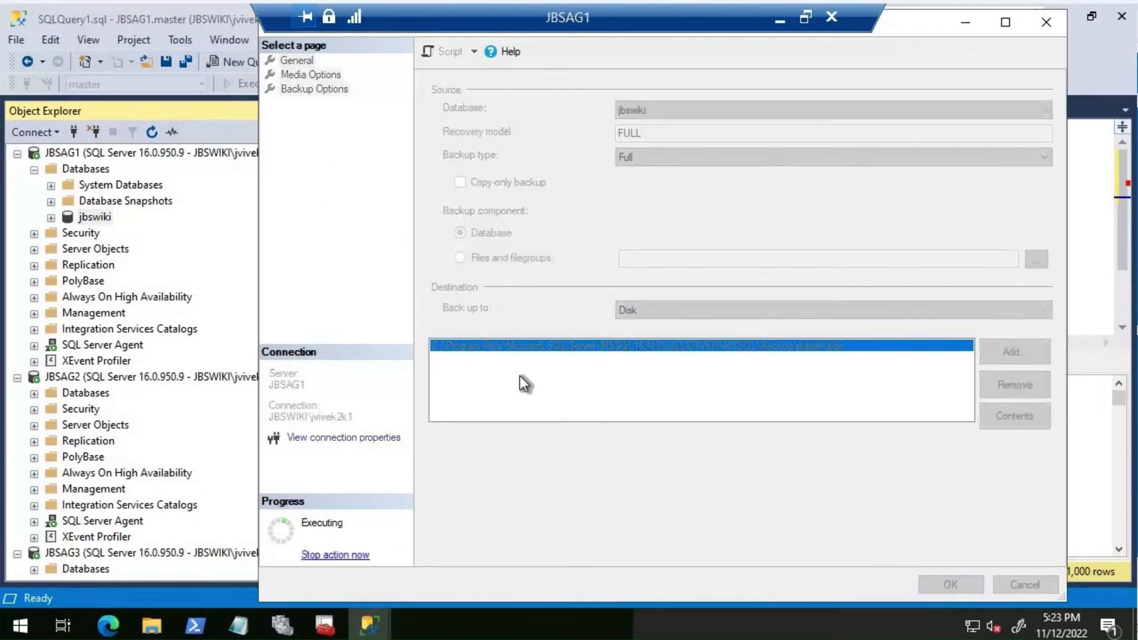
click(883, 344)
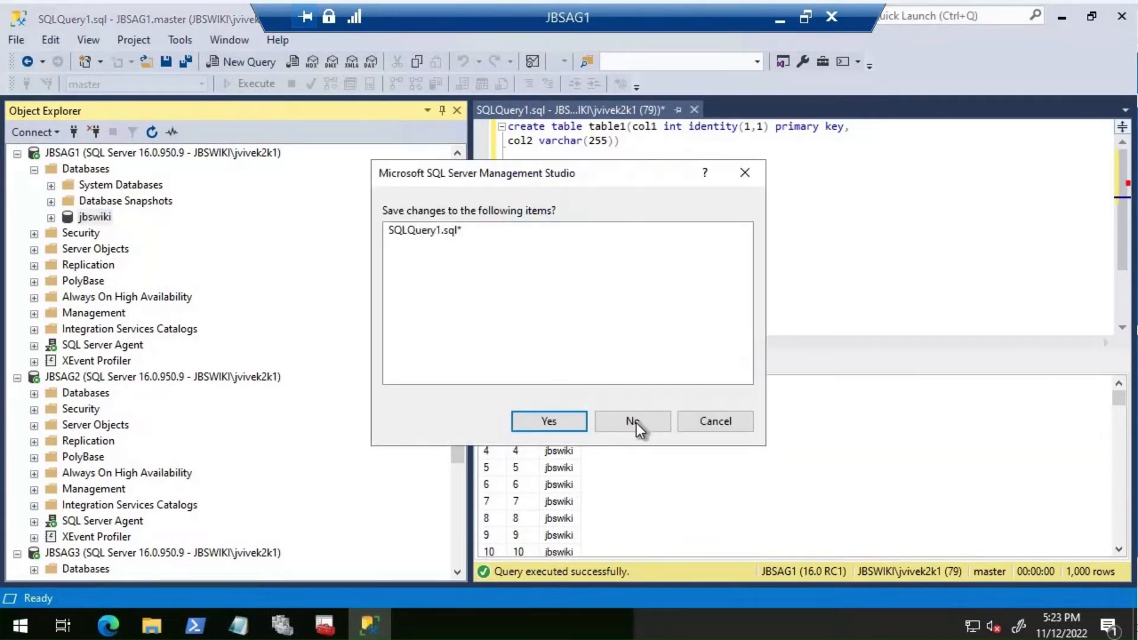
Close SQLQuery1.sql without saving it and show the Object Explorer Details for jbswiki.
click(636, 422)
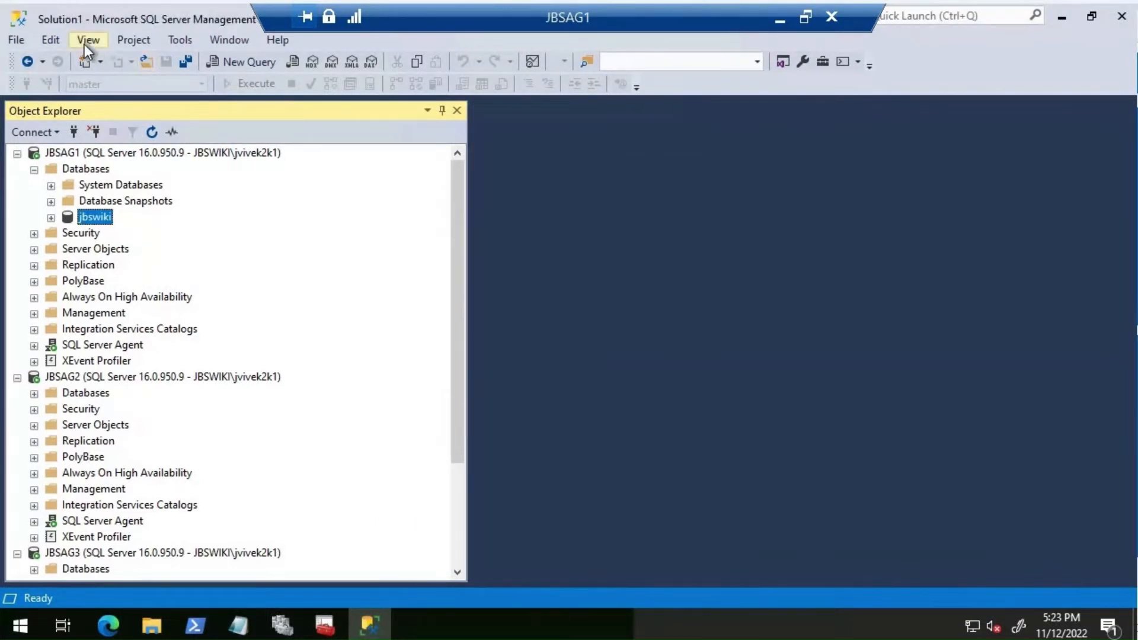
click(84, 44)
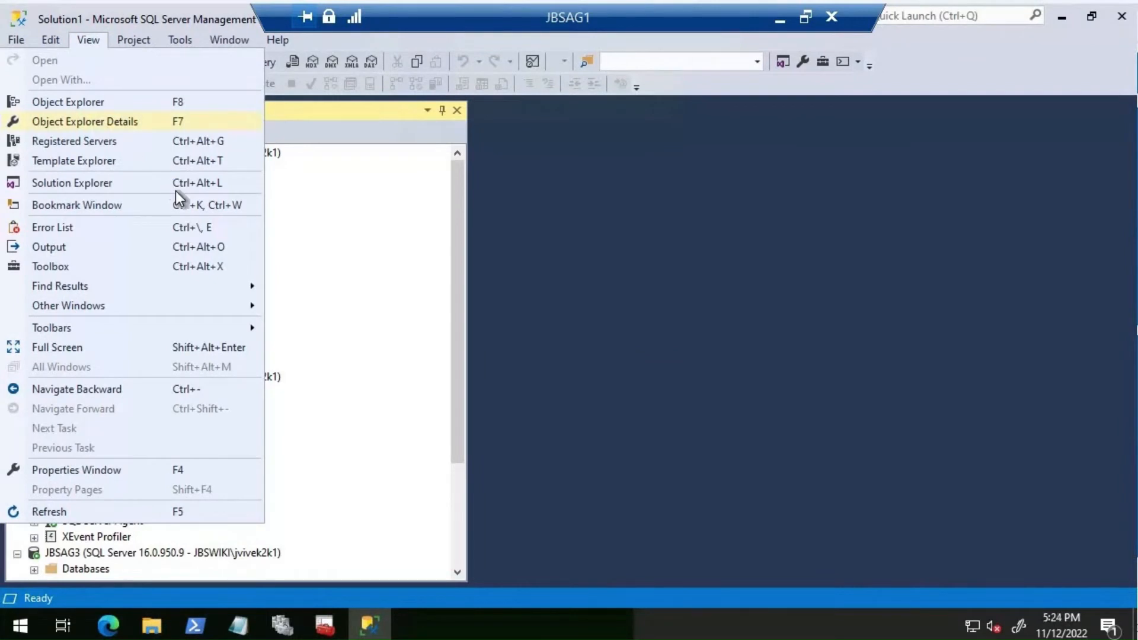
key(Return)
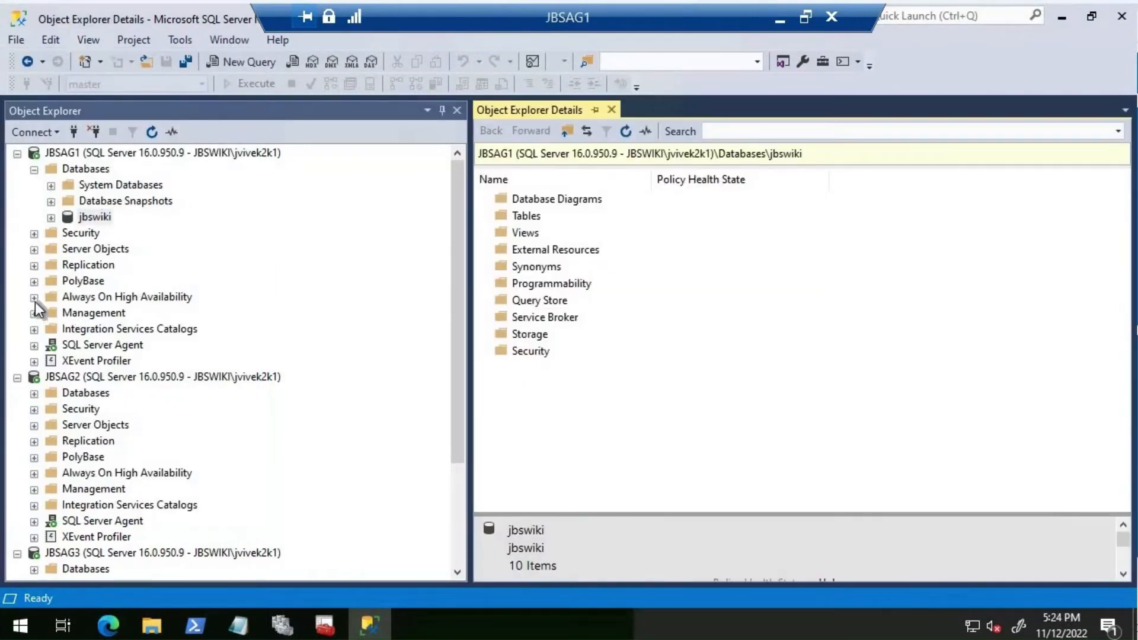
Launch the New Availability Group Wizard from the Availability Groups folder of JBSAG1, keeping its window in view.
click(34, 299)
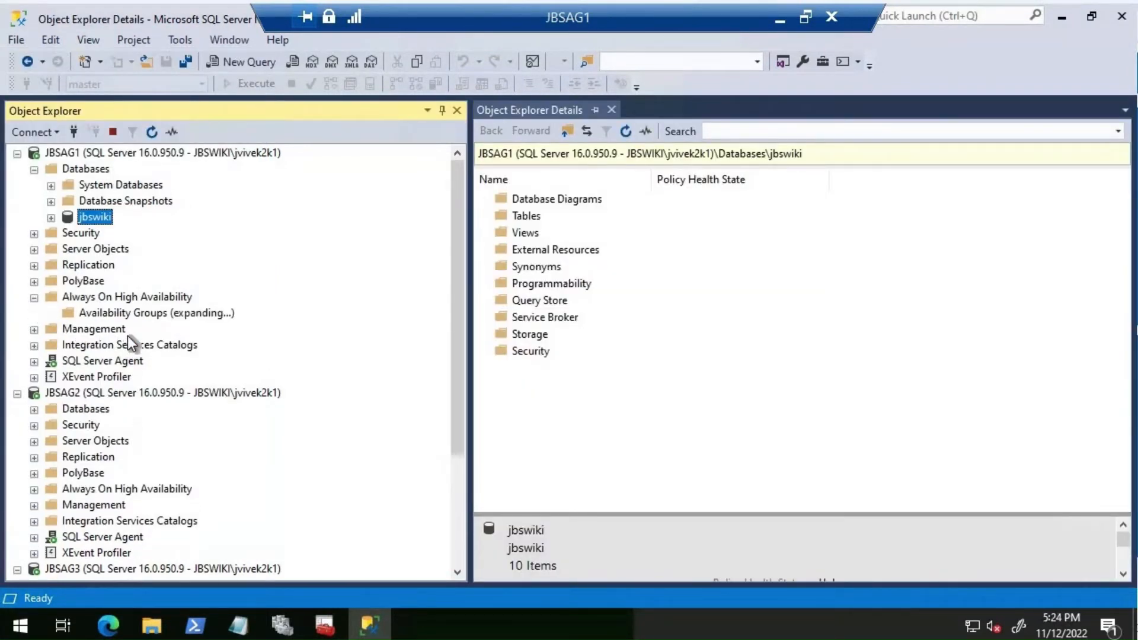
right_click(136, 314)
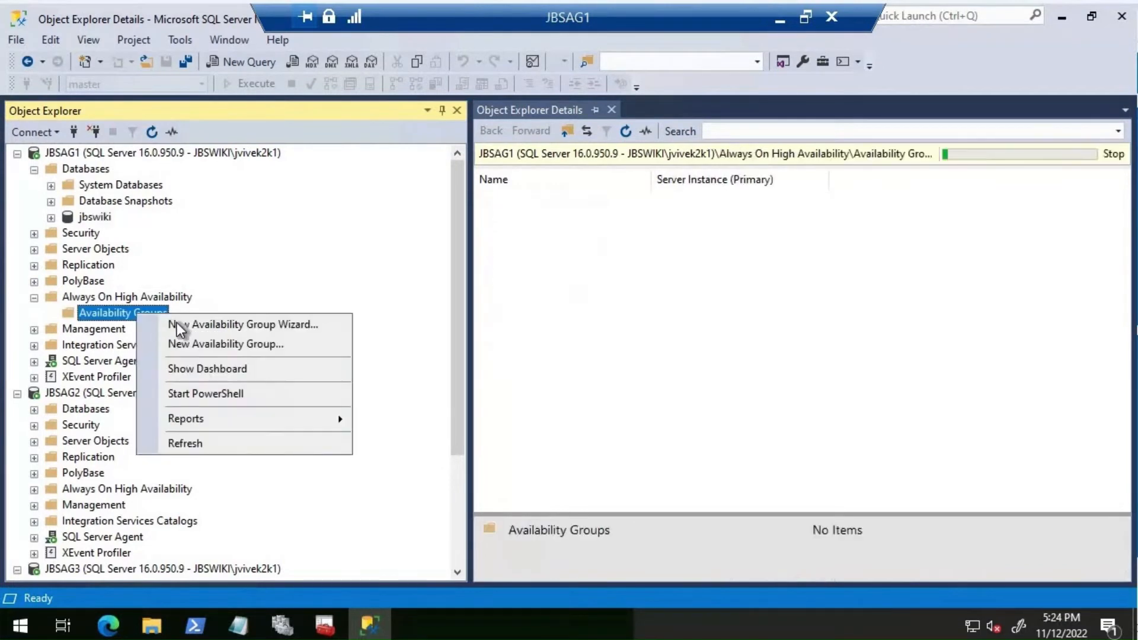
click(176, 324)
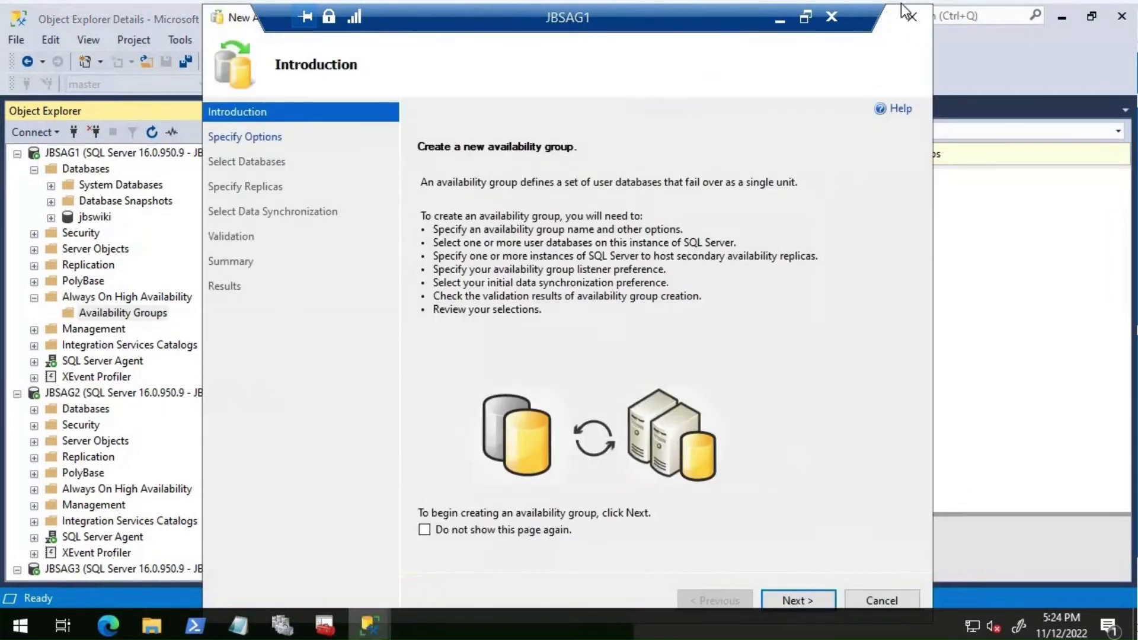
drag(890, 33, 891, 55)
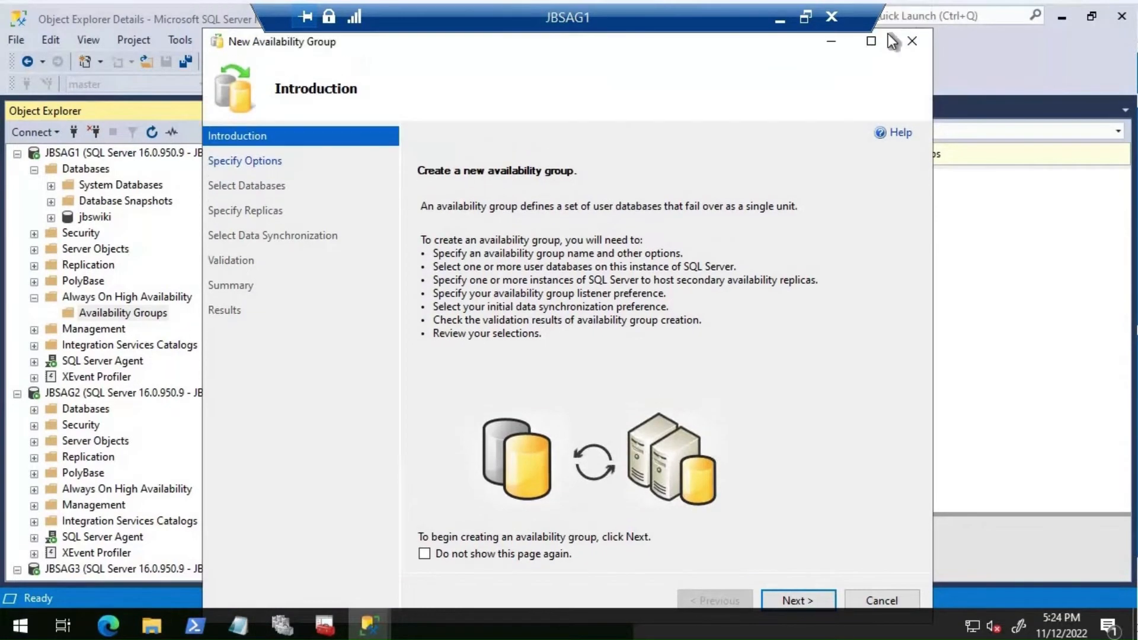
click(912, 41)
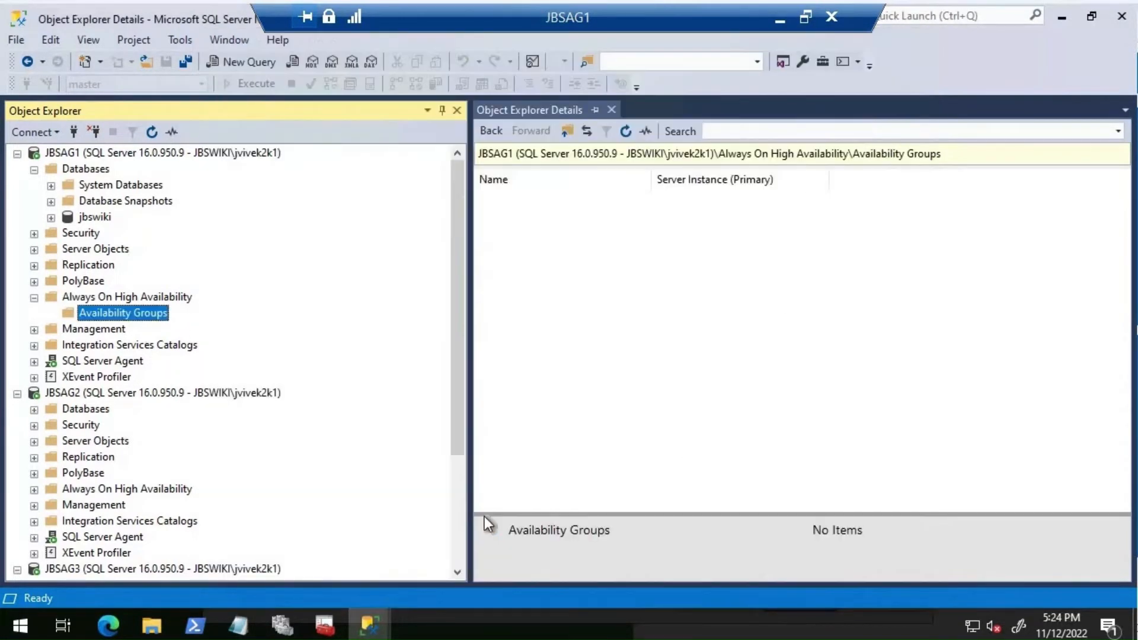
click(368, 627)
click(456, 549)
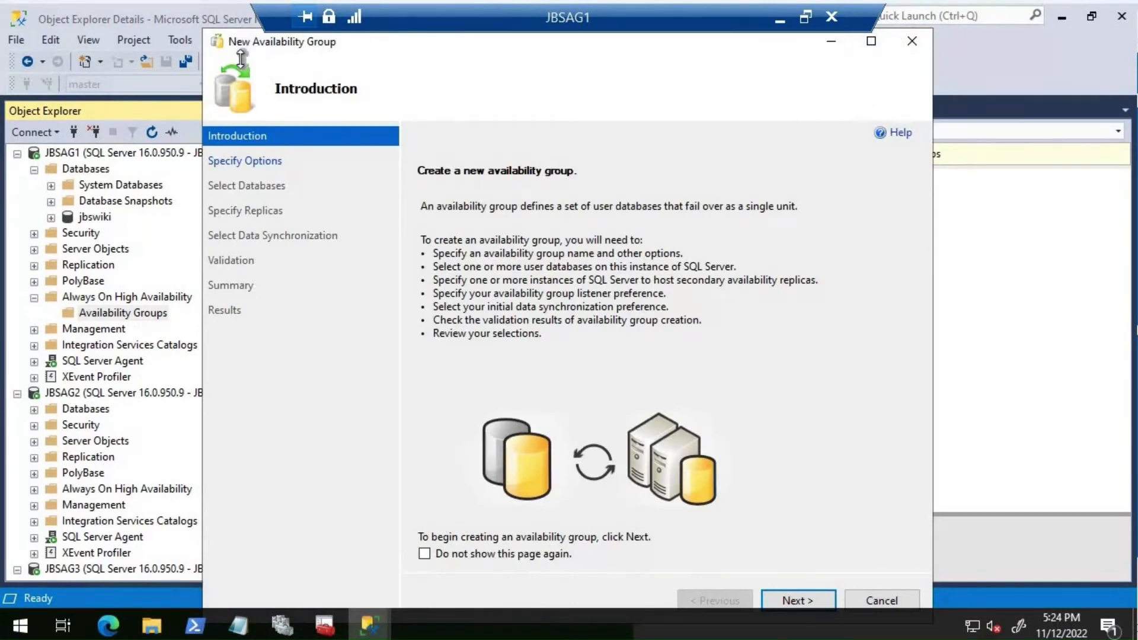
Name the availability group JBAG and enable Database Level Health Detection and Per Database DTC Support.
click(812, 601)
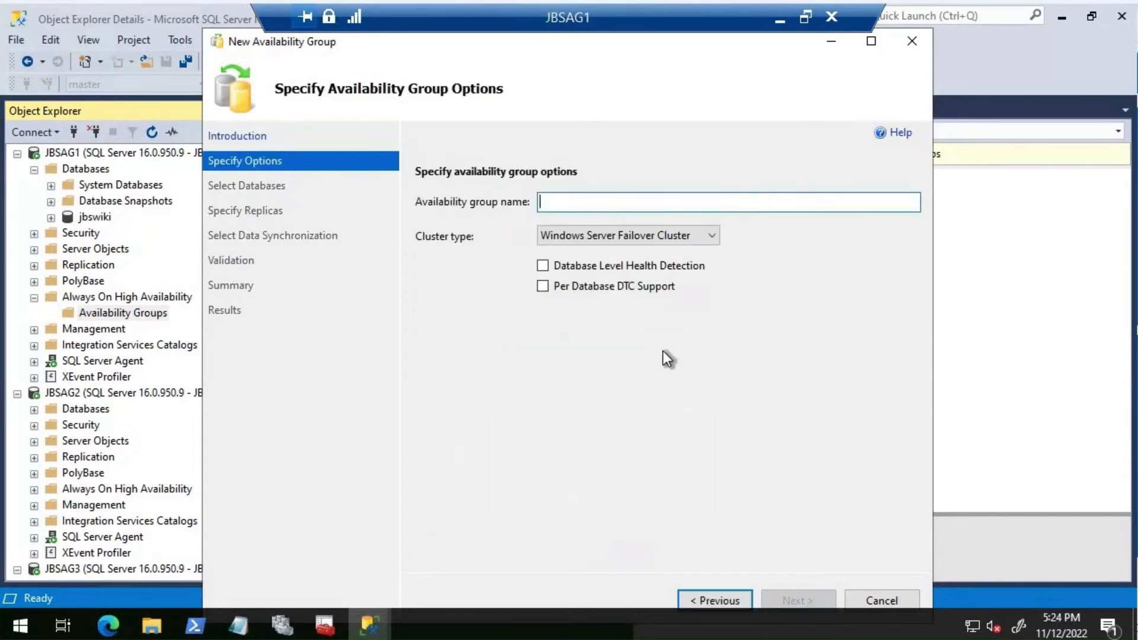
text(JBAG)
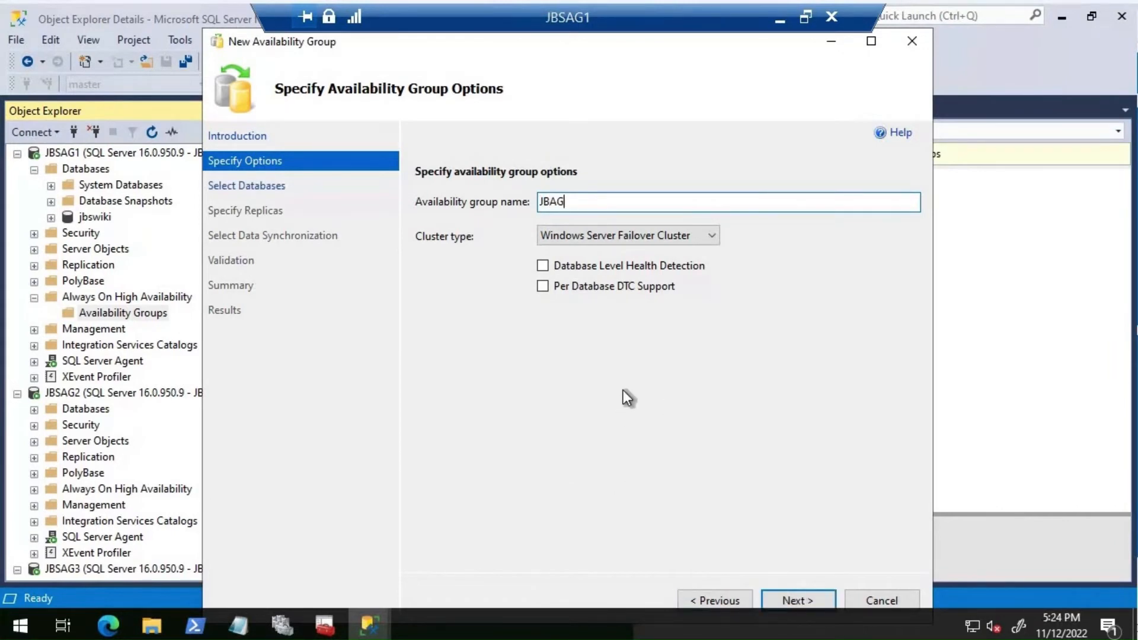
click(543, 265)
click(543, 286)
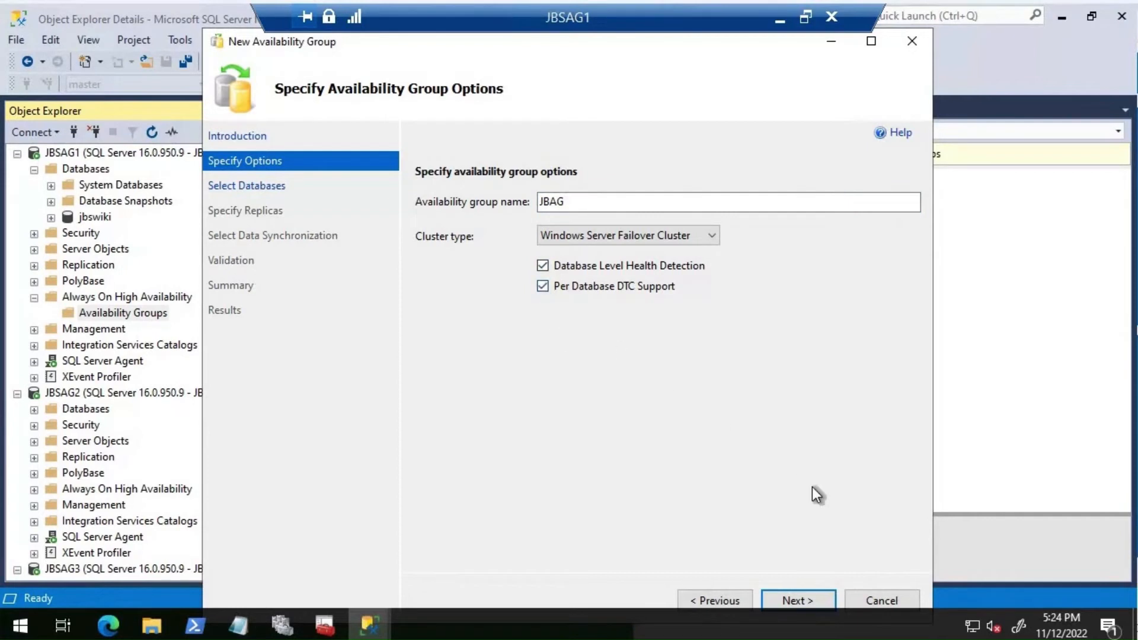
Include the jbswiki database in the availability group and proceed to specifying replicas.
click(806, 603)
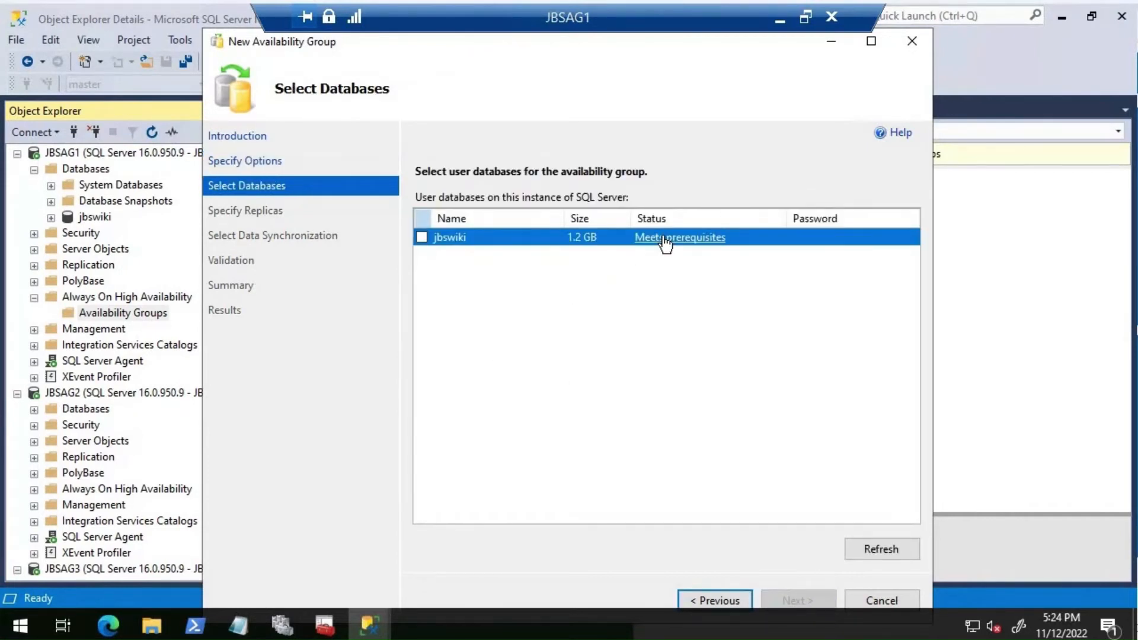
click(422, 237)
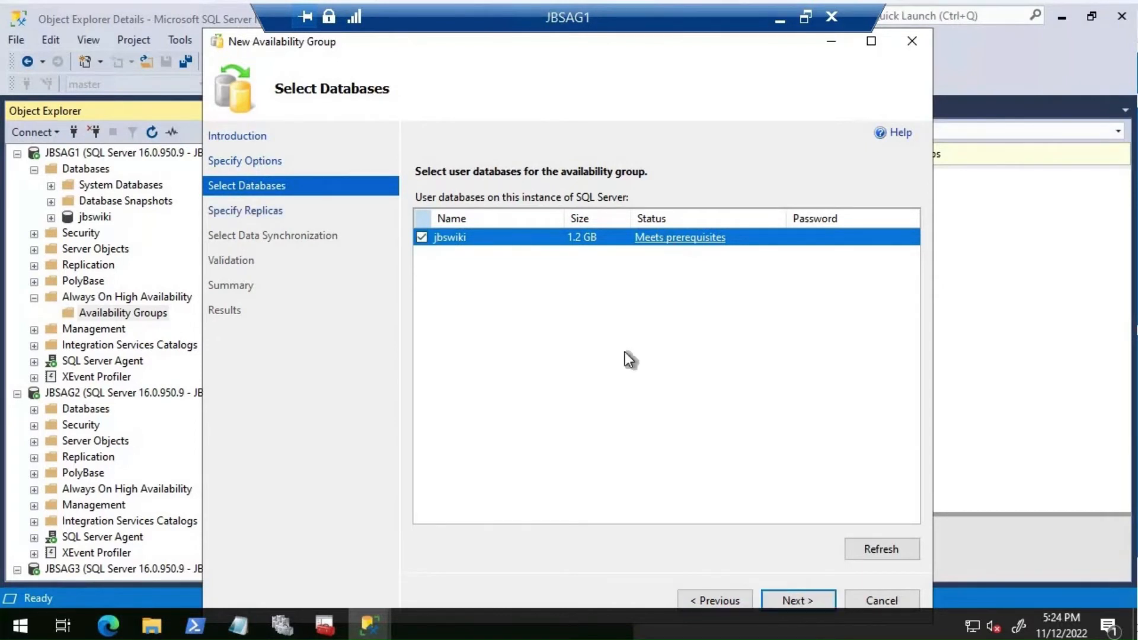
click(787, 602)
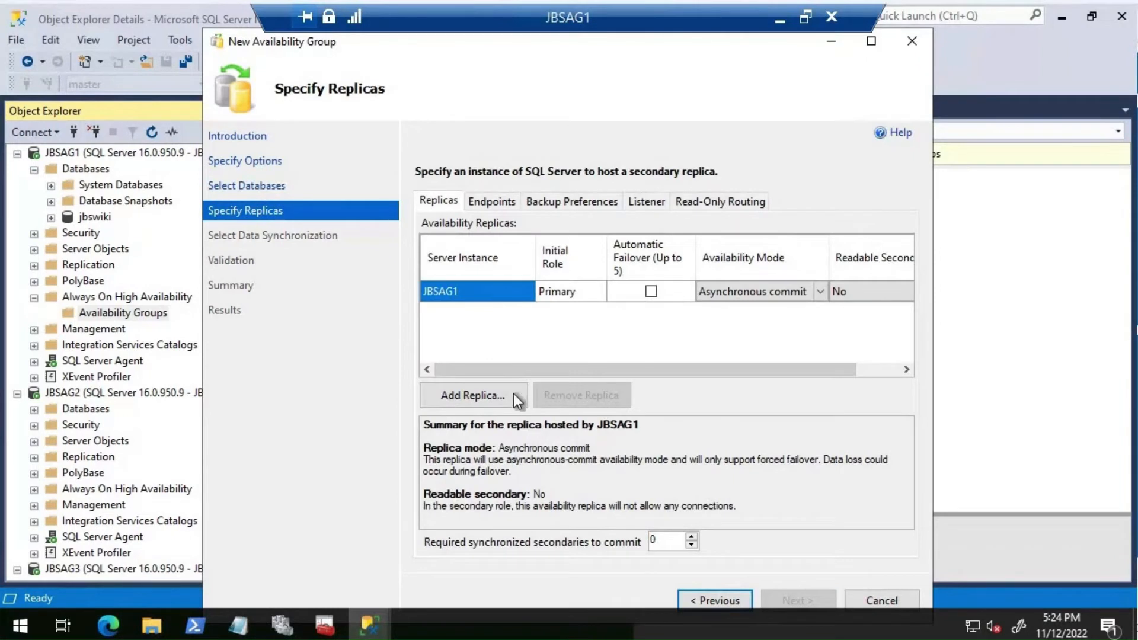
Add the server instances JBSAG2 and JBSAG3 as secondary replicas of the availability group.
click(511, 393)
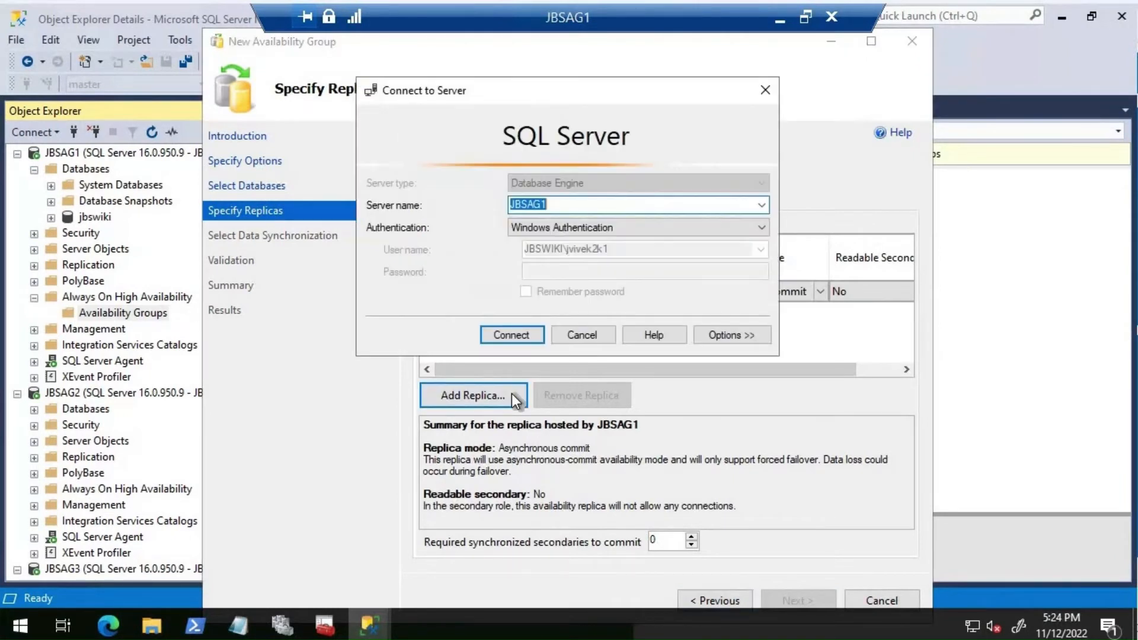
text(JBSAG2)
key(Return)
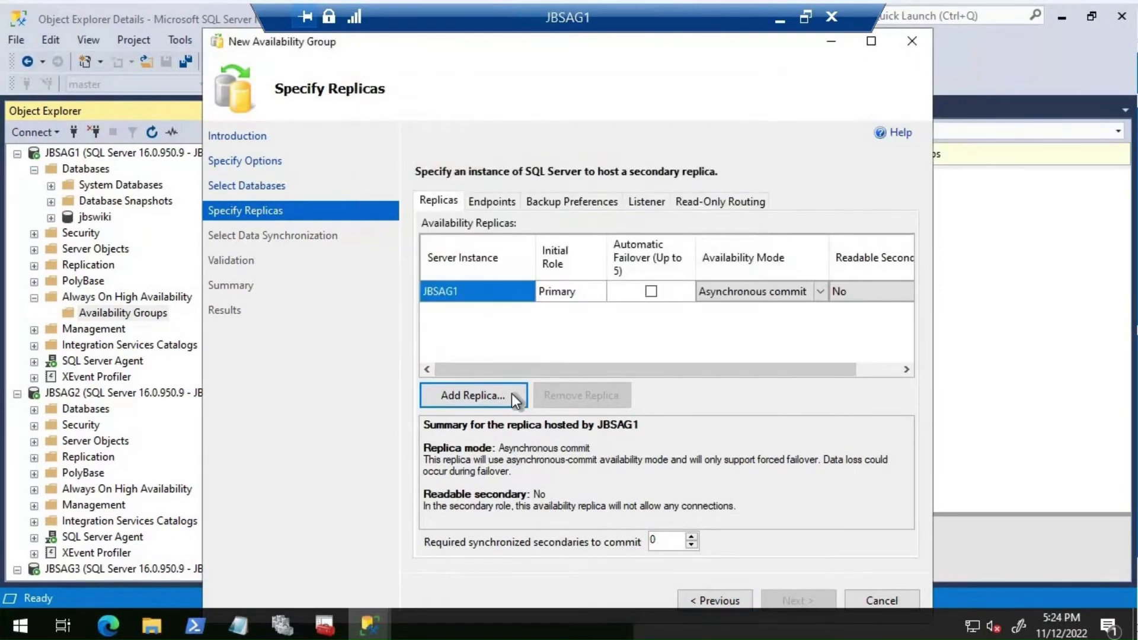
click(488, 394)
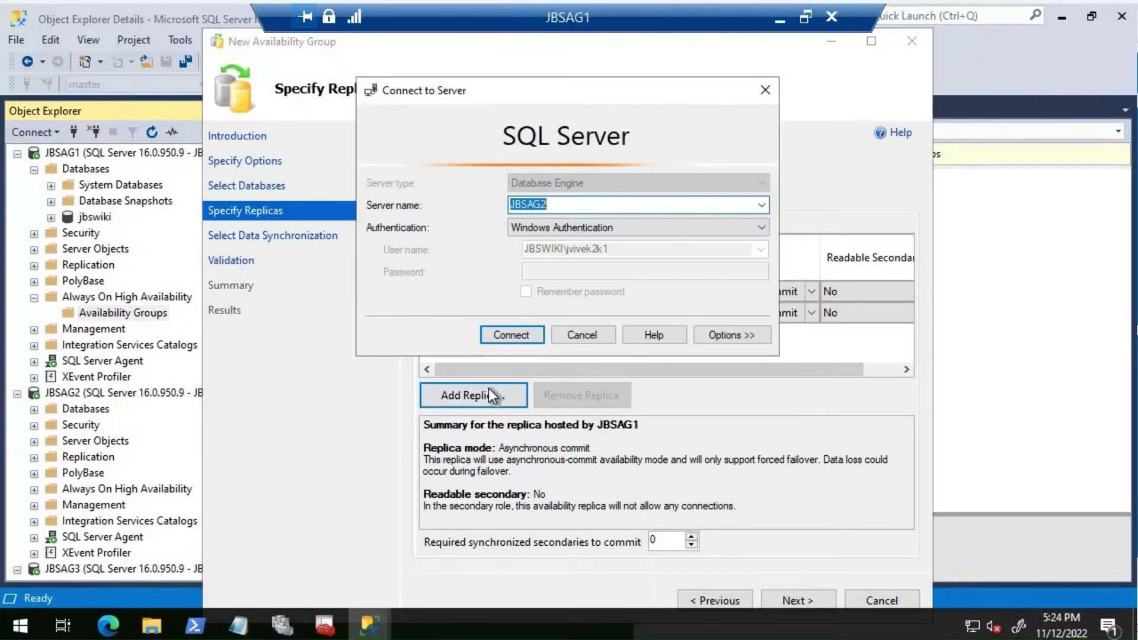
text(JBSAG3)
key(Return)
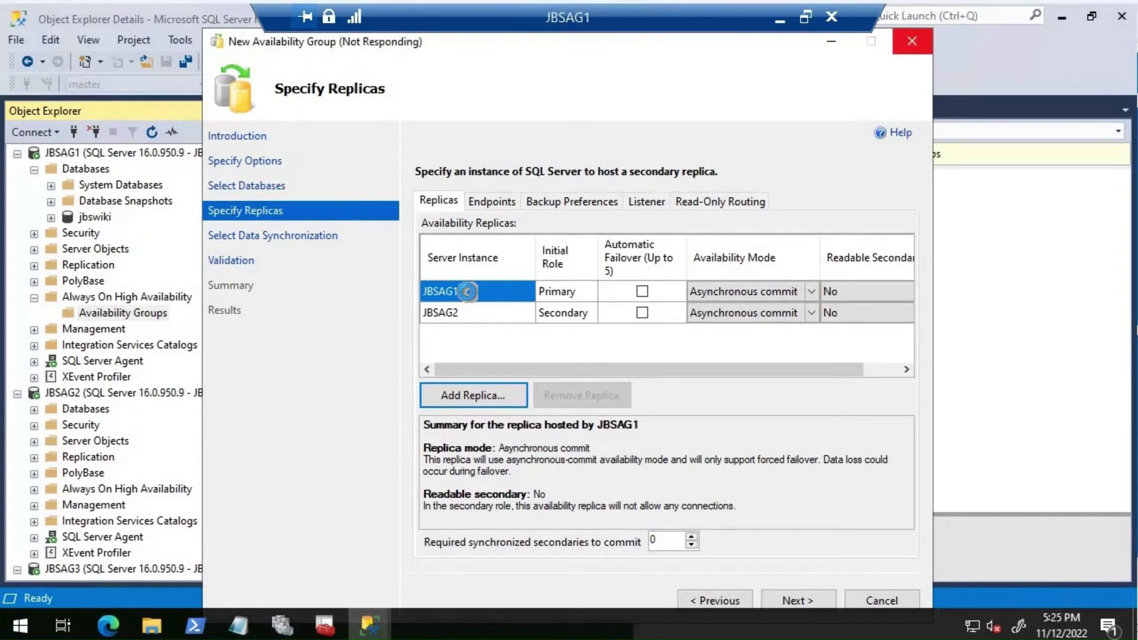
Enable automatic failover for the JBSAG1 and JBSAG2 replicas.
click(641, 291)
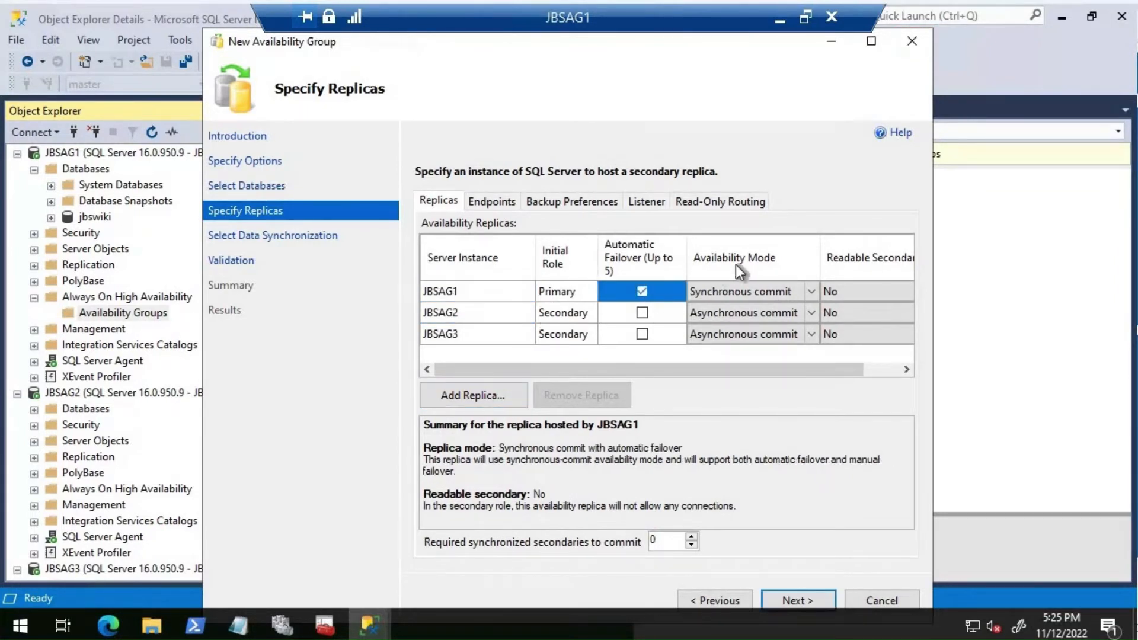
click(641, 312)
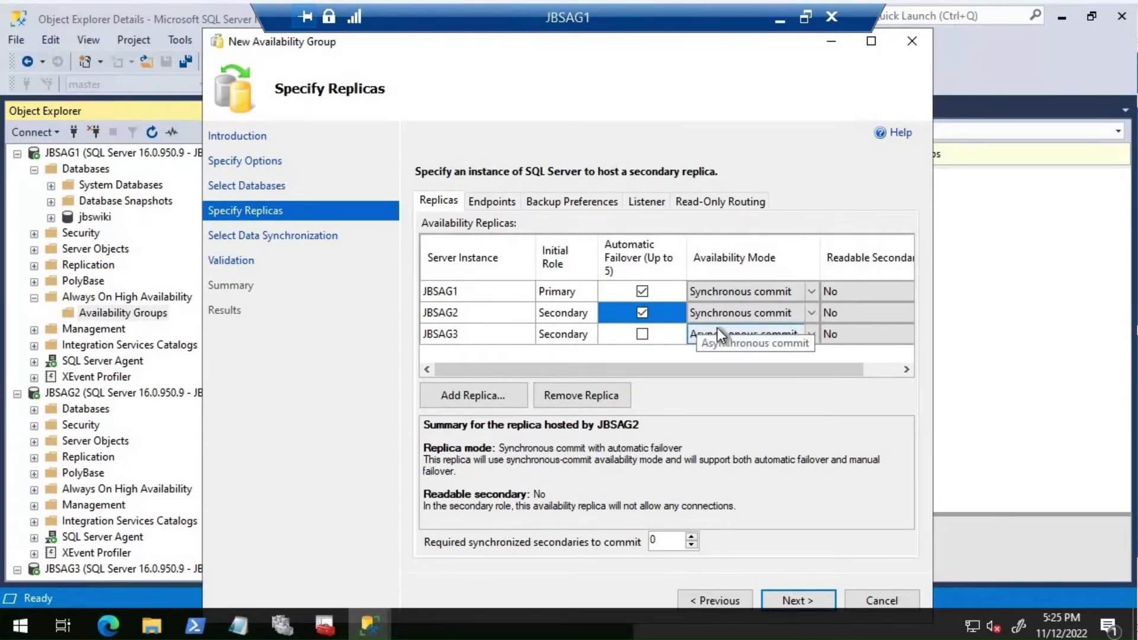
Set Readable Secondary to Yes for the JBSAG1, JBSAG2 and JBSAG3 replicas.
click(852, 286)
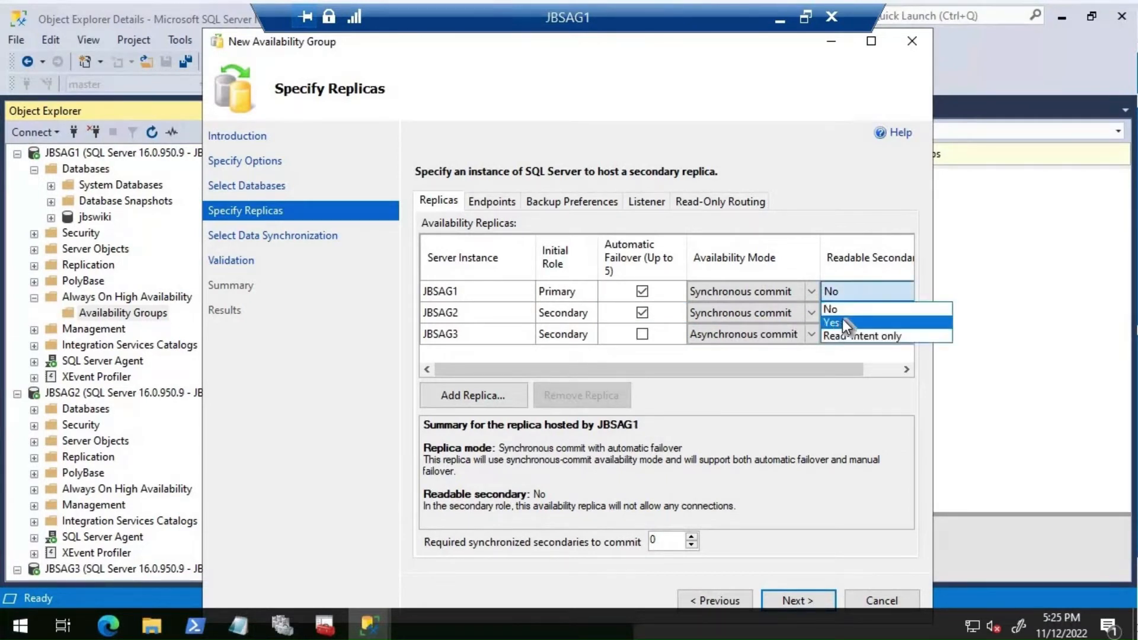
click(842, 320)
click(842, 318)
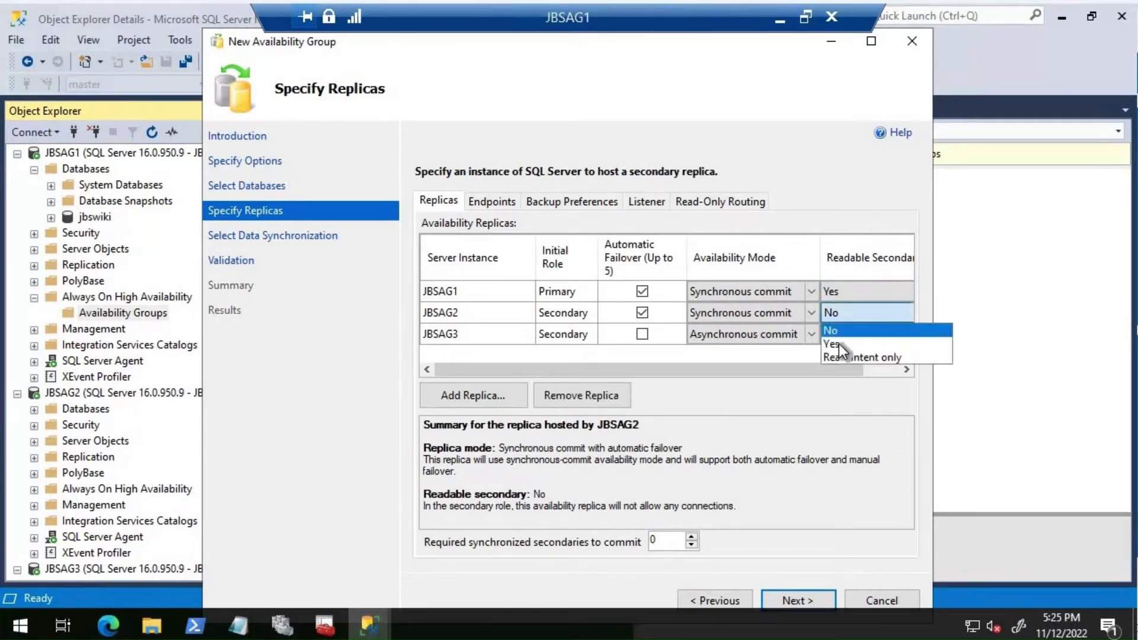
click(841, 344)
click(840, 333)
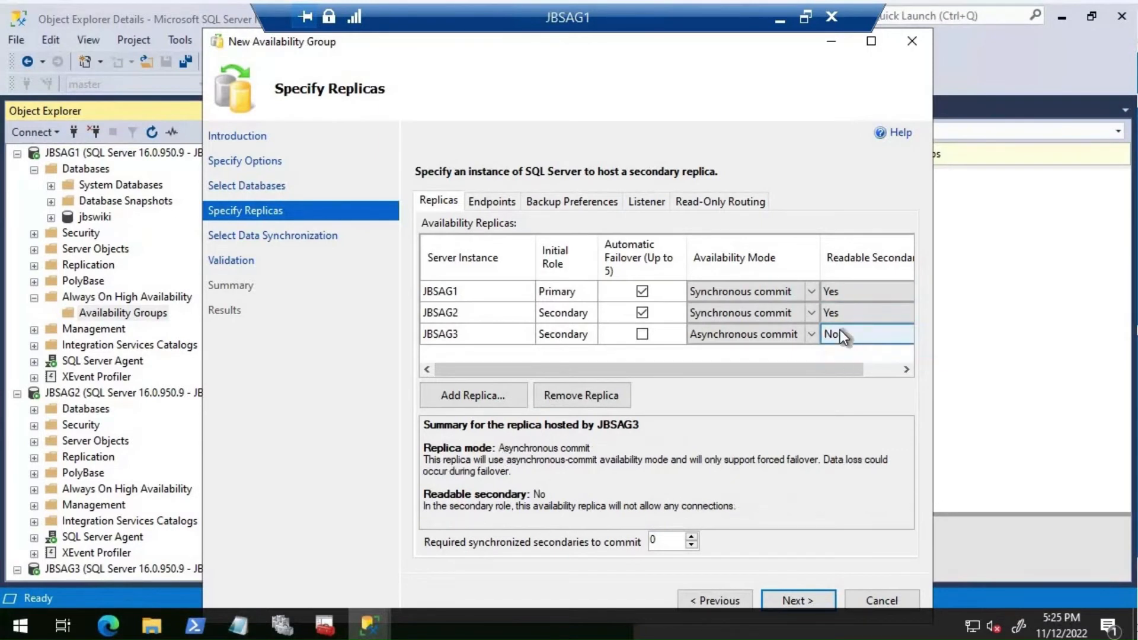
click(841, 336)
click(834, 368)
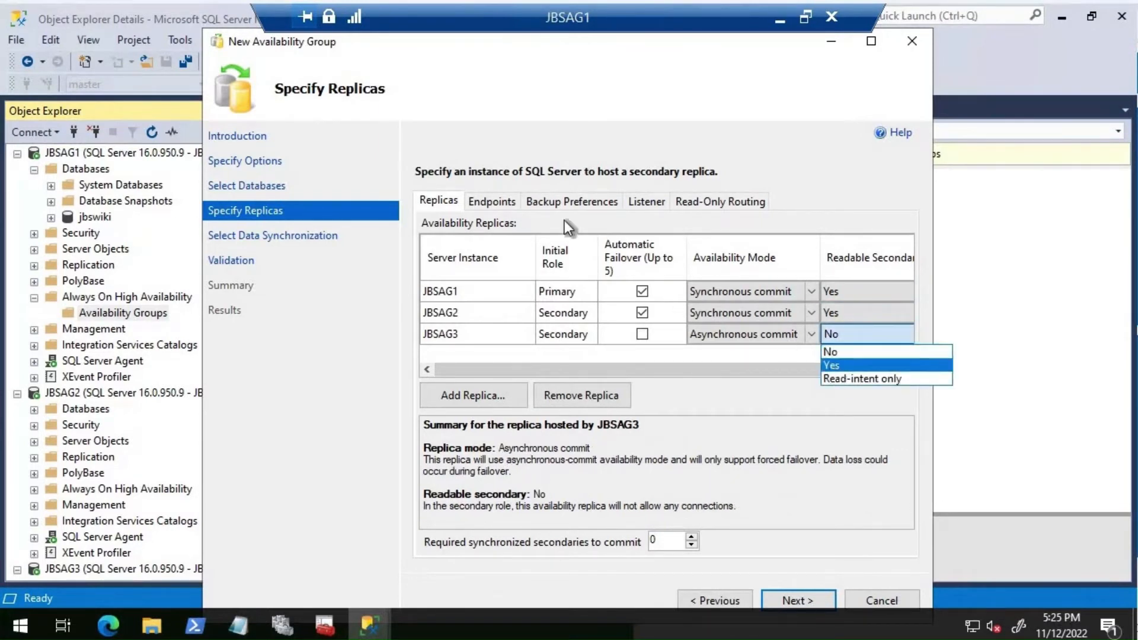
Keep the backup preference at Prefer Secondary and review the replicas' endpoint, listener and read-only routing settings.
click(507, 202)
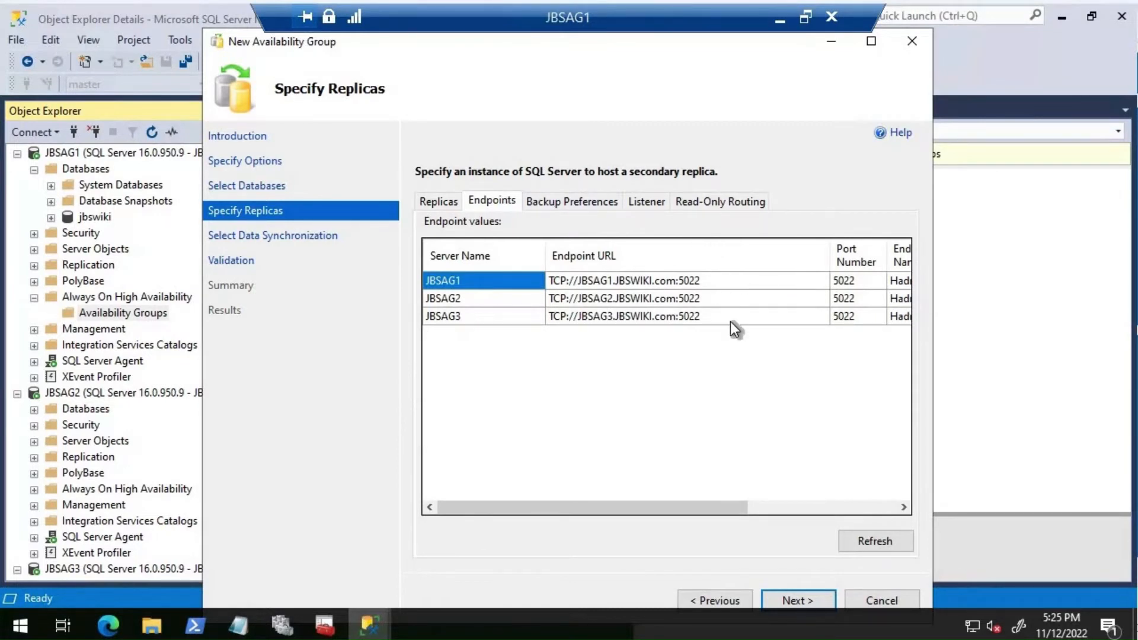
click(596, 199)
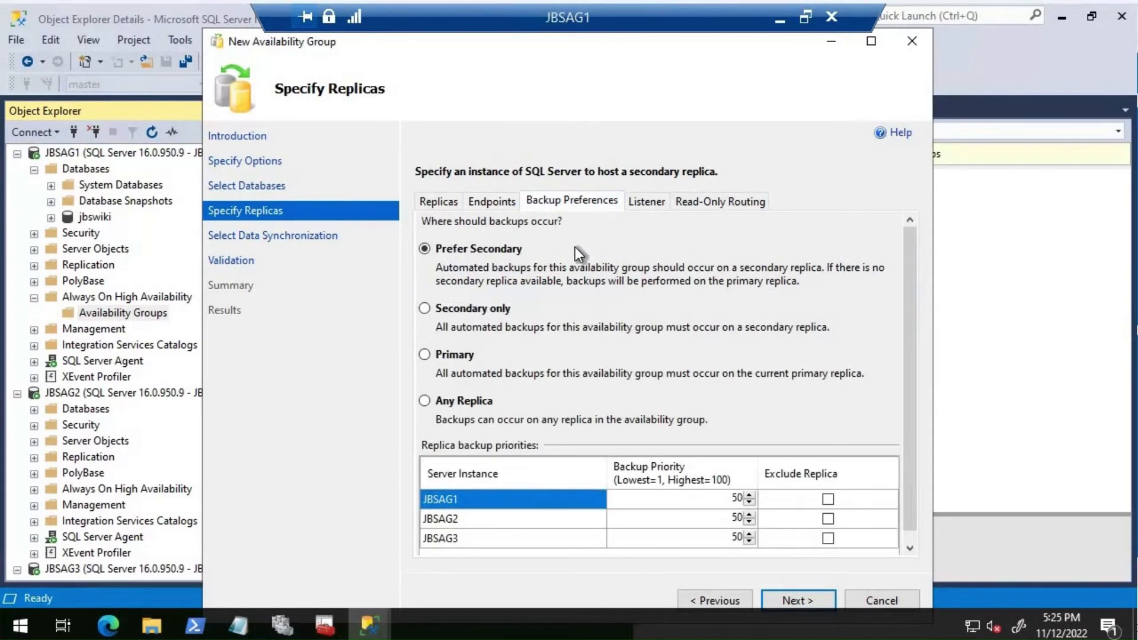
click(424, 248)
click(657, 204)
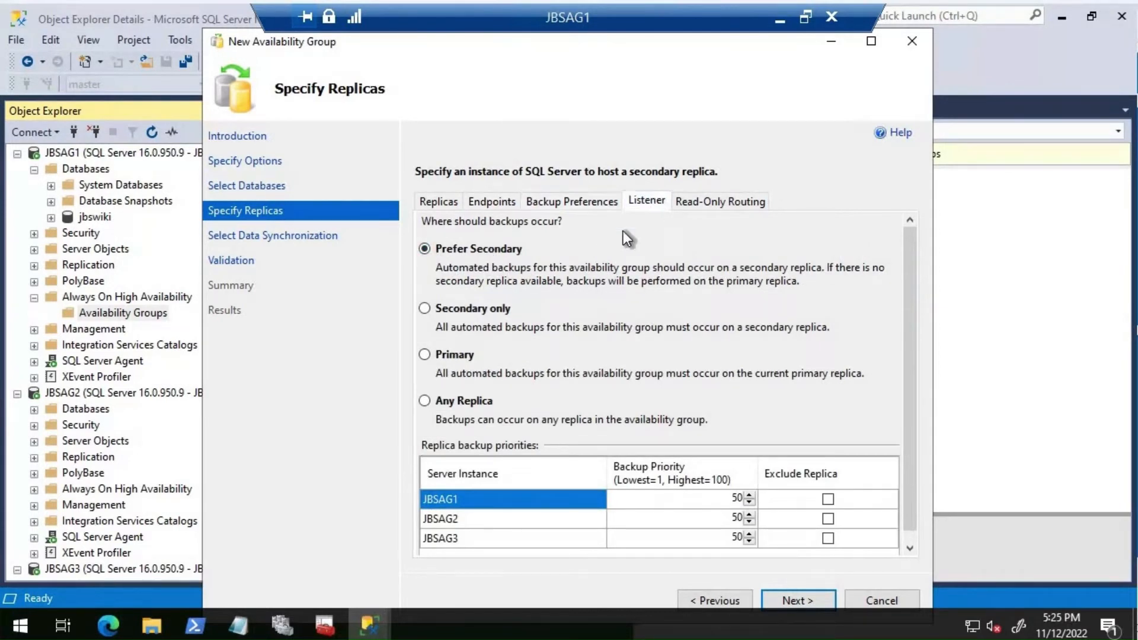
click(720, 208)
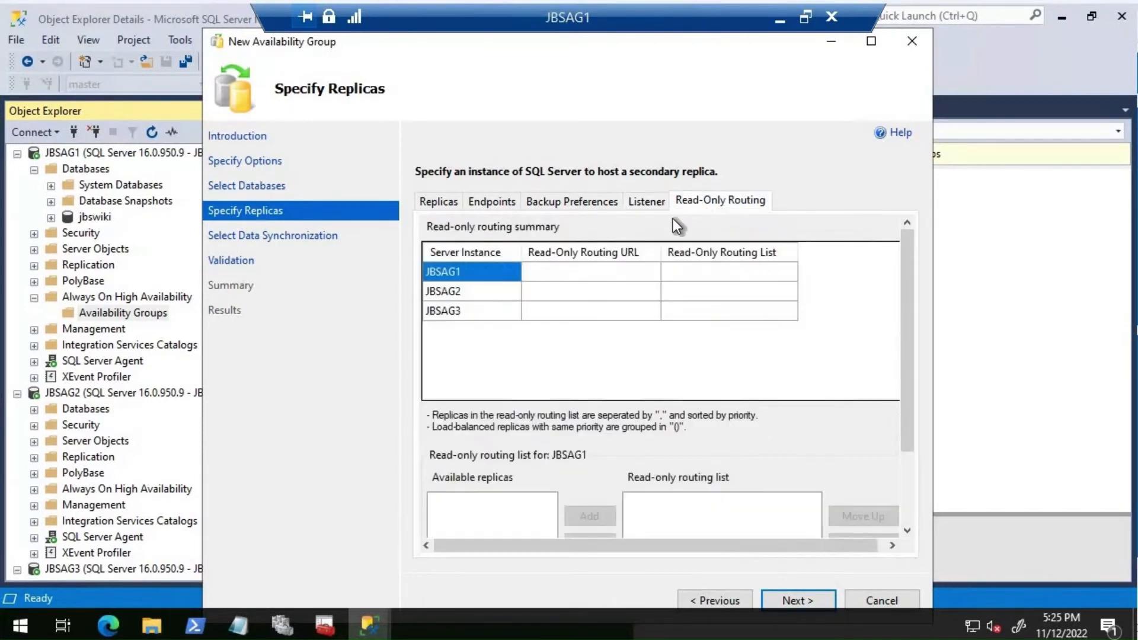
Proceed with automatic seeding for initial data synchronization, run the validation, and finish the wizard to try to create JBAG.
click(802, 596)
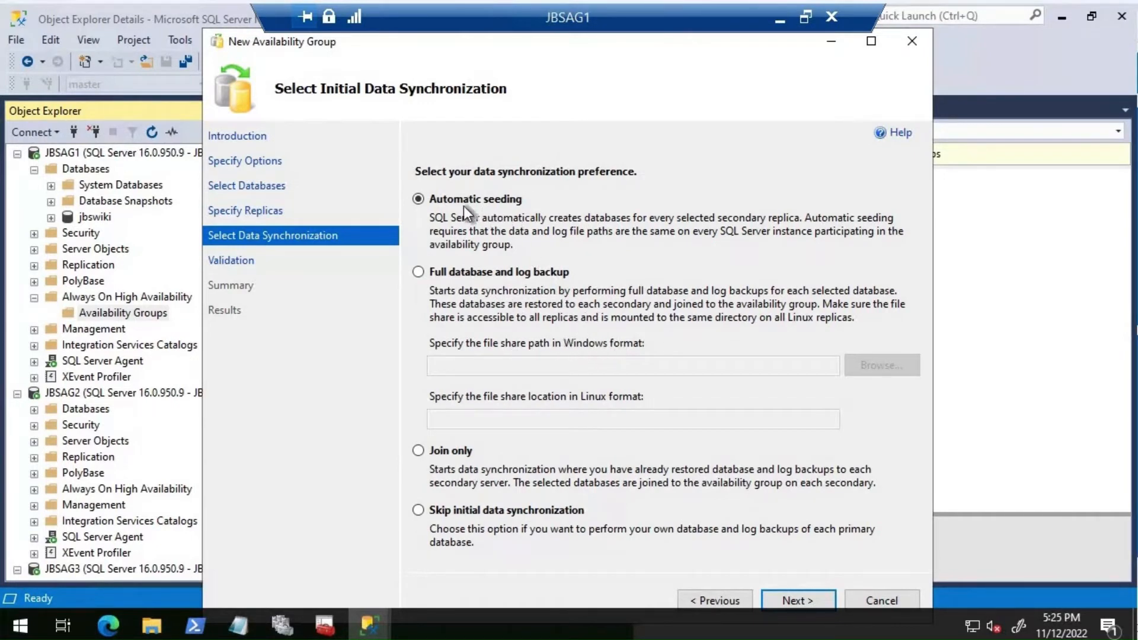
click(802, 600)
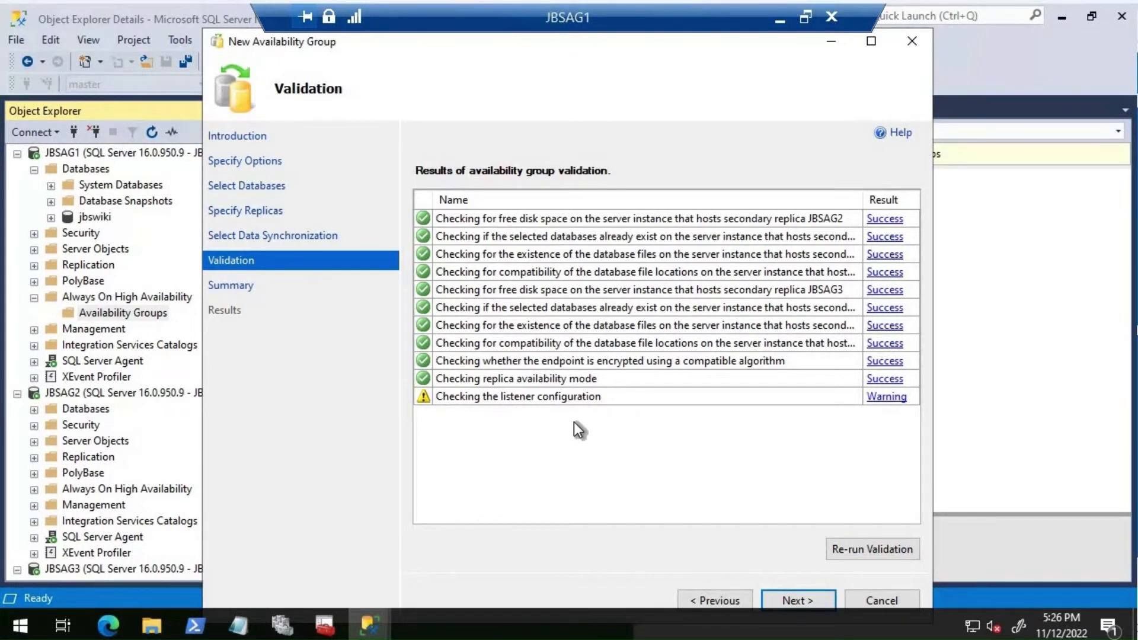
click(788, 601)
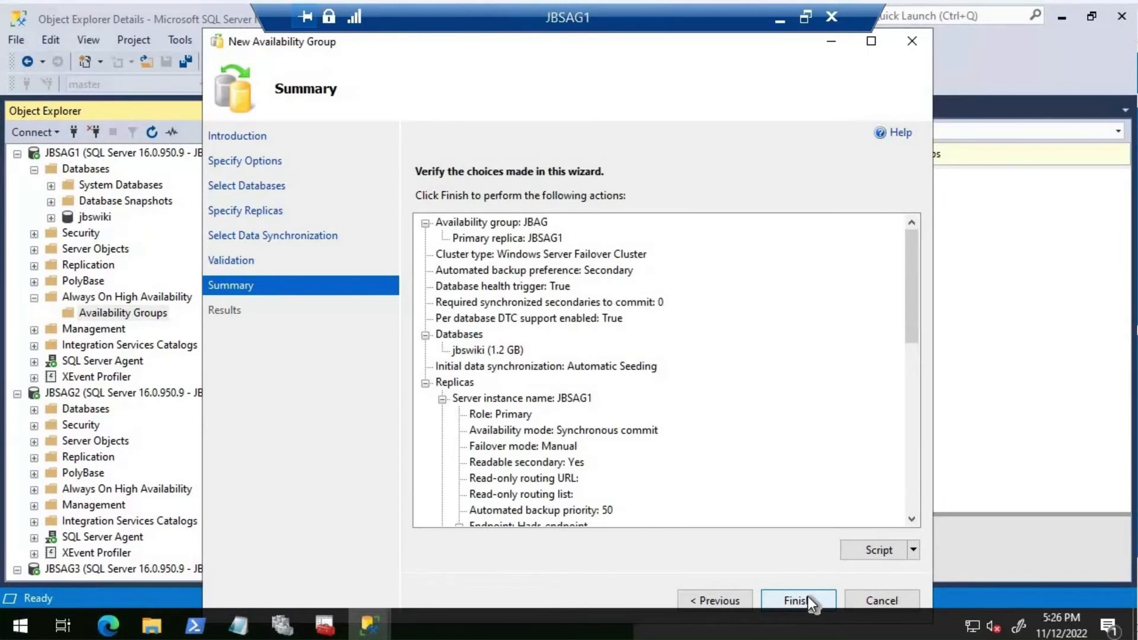
click(809, 597)
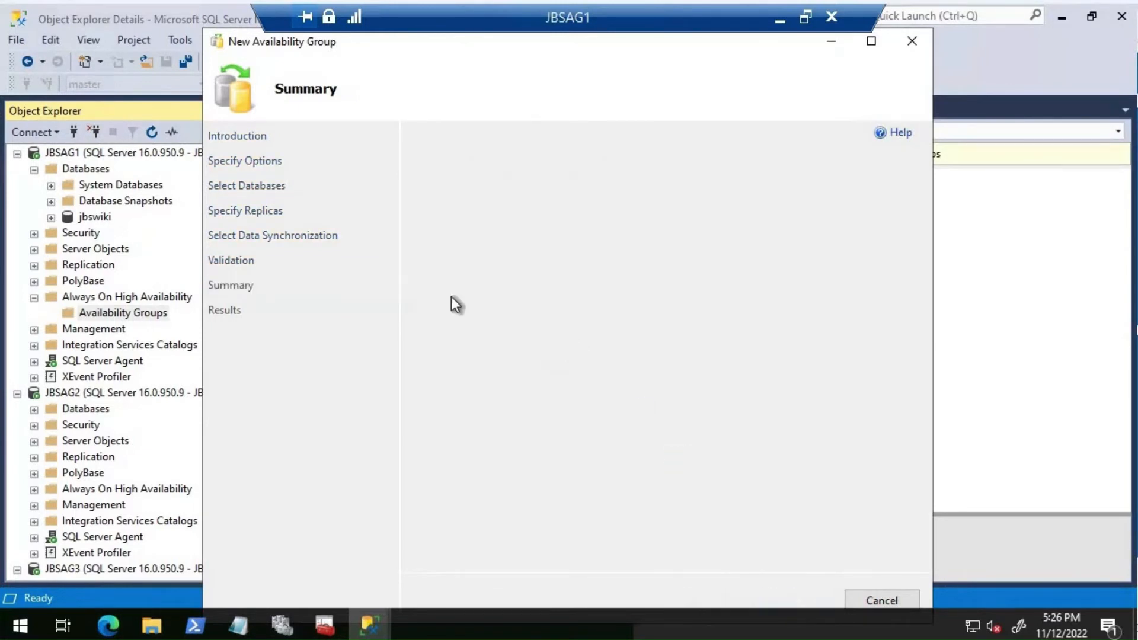
Inspect the detailed wizard results and open the error for the creation of availability group JBAG.
click(428, 254)
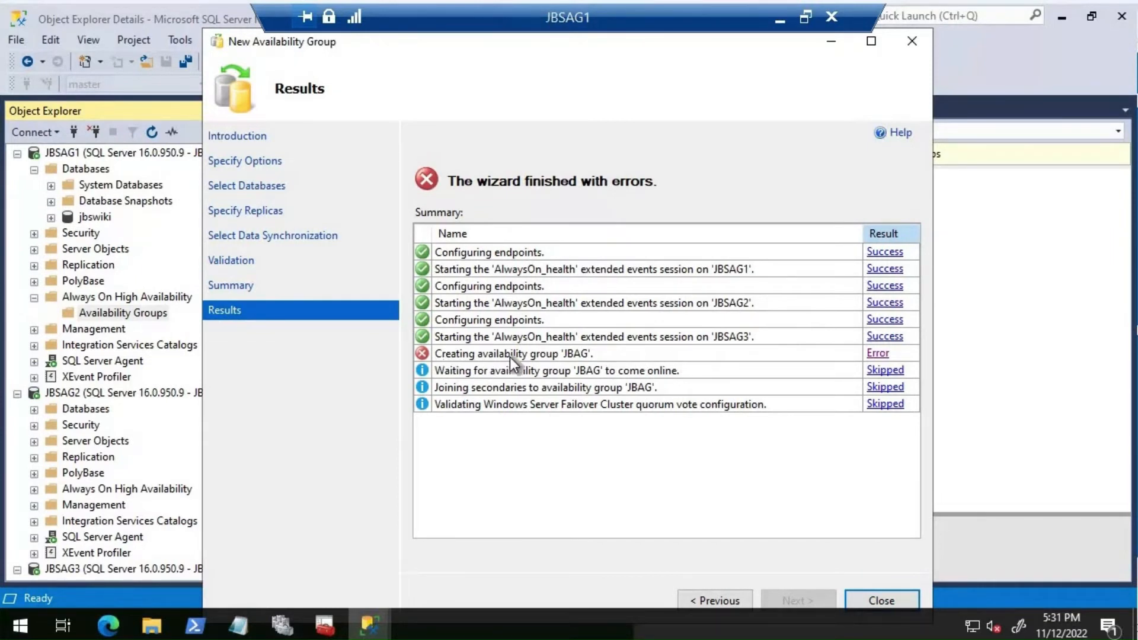
click(876, 354)
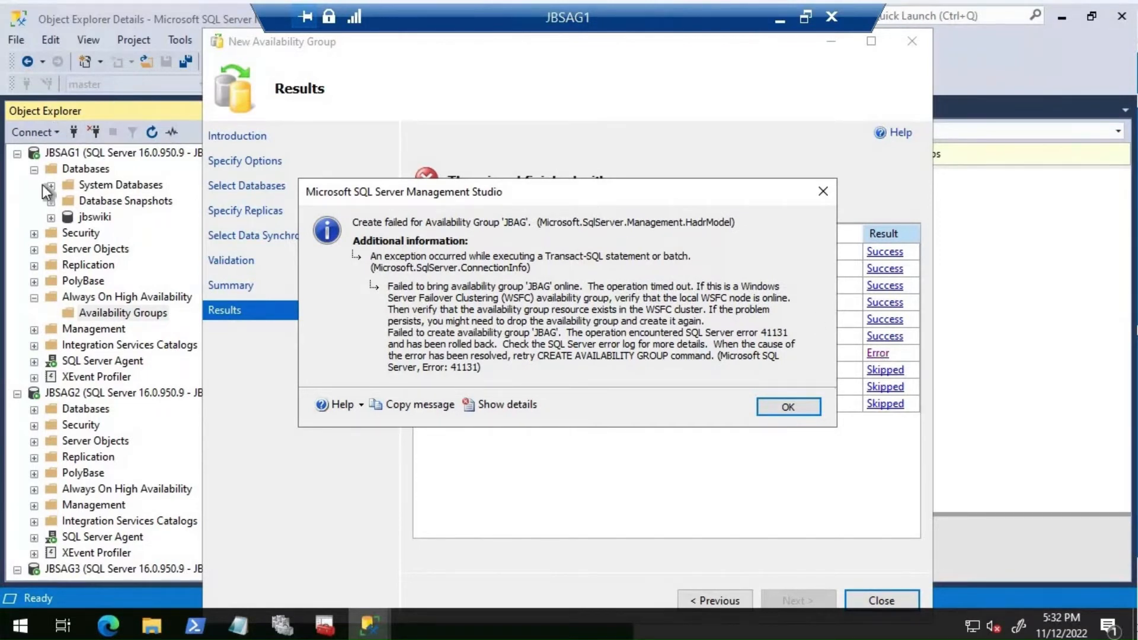
Run xp_readerrorlog in a new query against JBSAG1 and output the results as text.
click(80, 152)
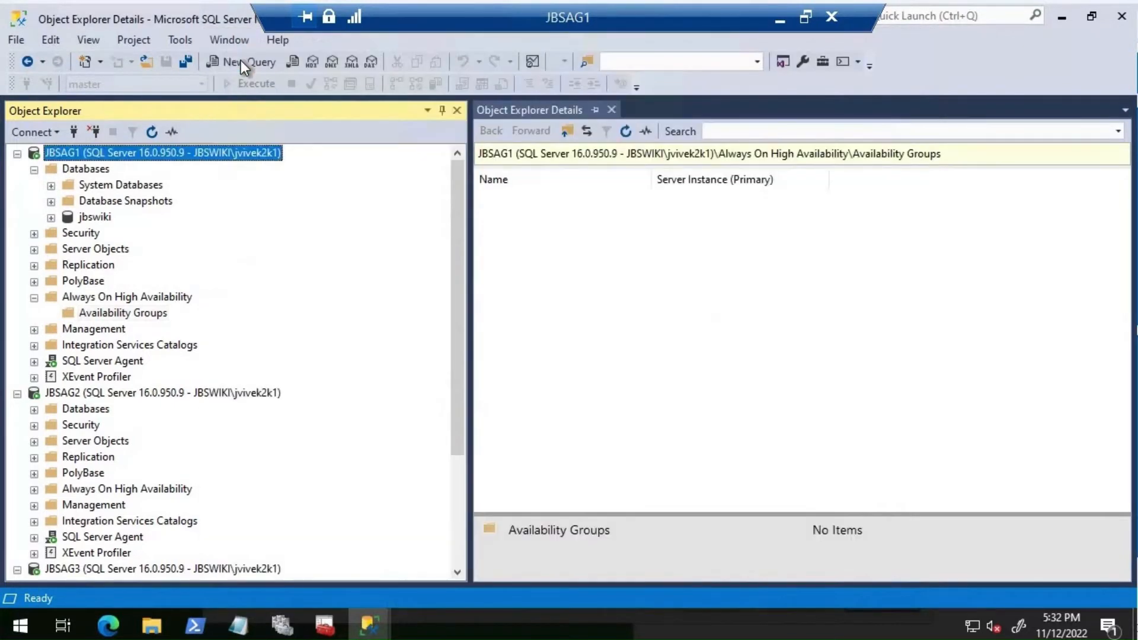
key(ctrl+n)
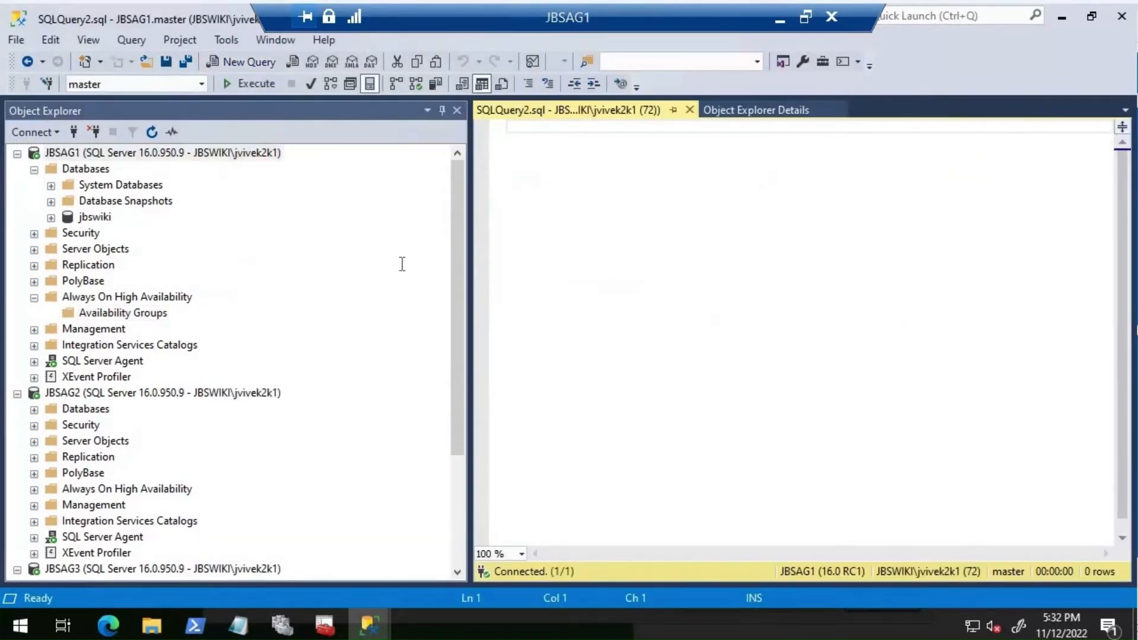
text(xp_r)
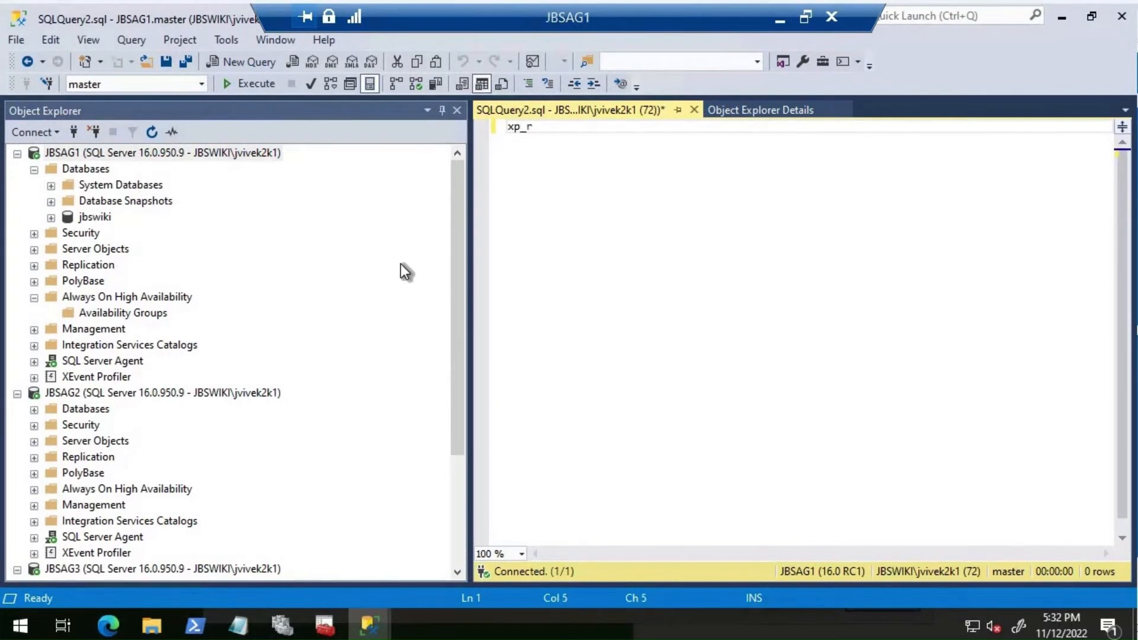
text(eaderrolog)
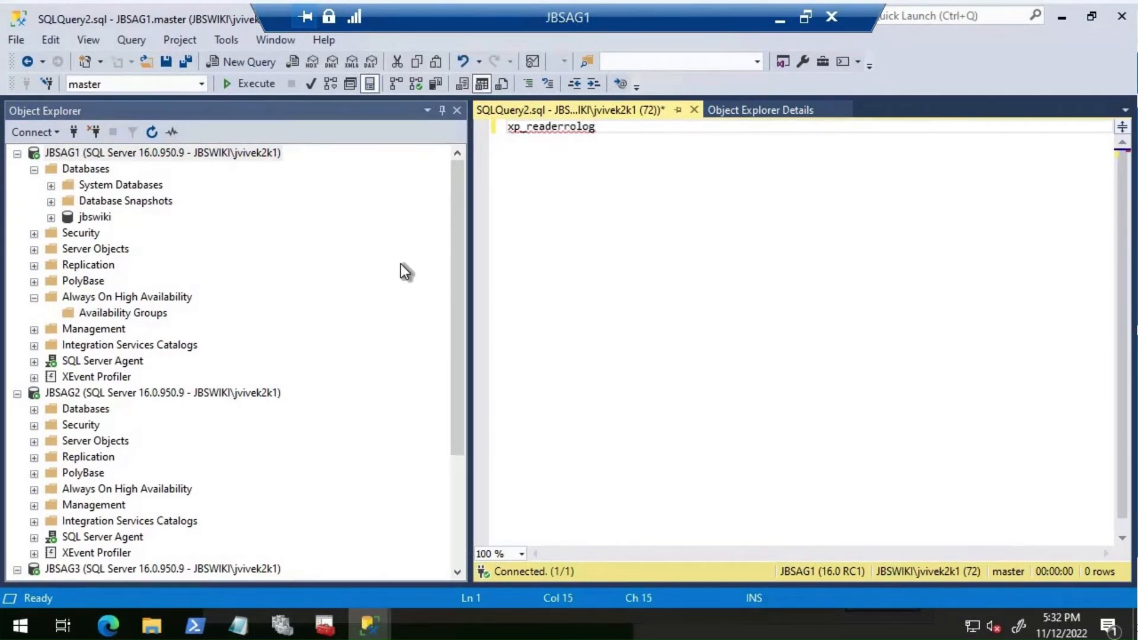
key(Left)
key(Left)
key(Left)
text(r)
key(F5)
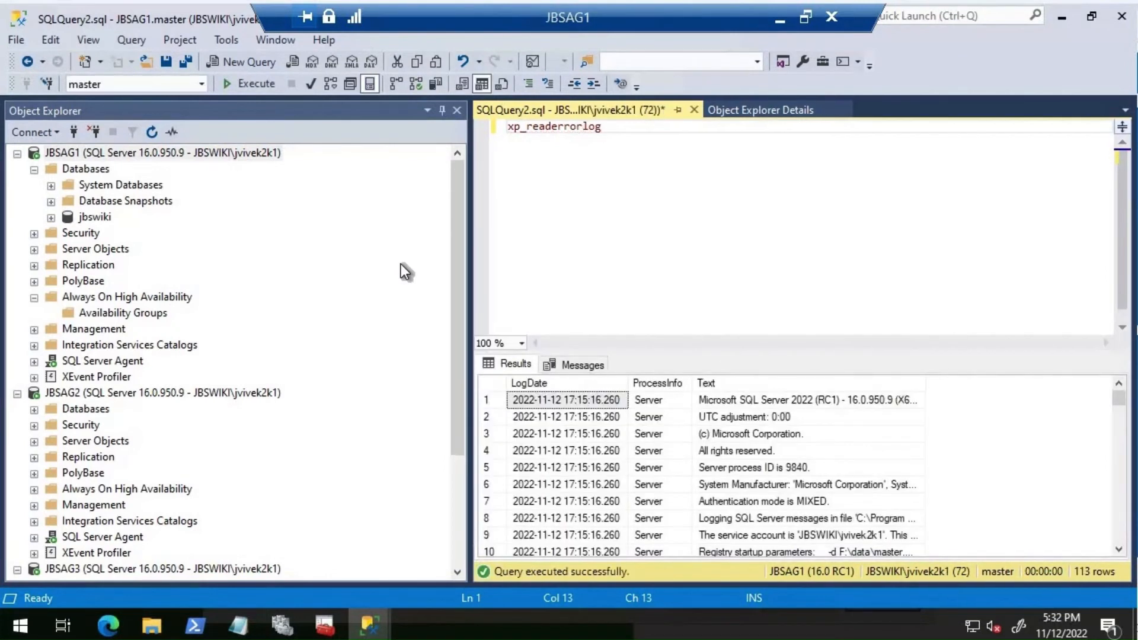
key(ctrl+t)
key(F5)
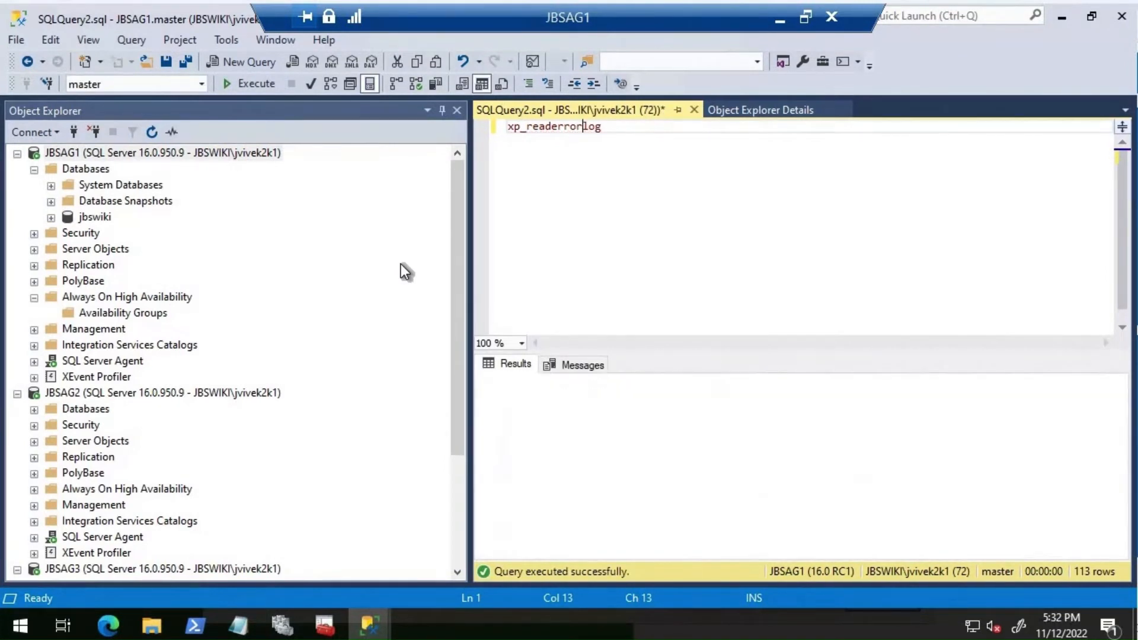
Hide Object Explorer, enlarge the results area, and examine the JBSAG1 error log for entries about JBAG.
click(835, 462)
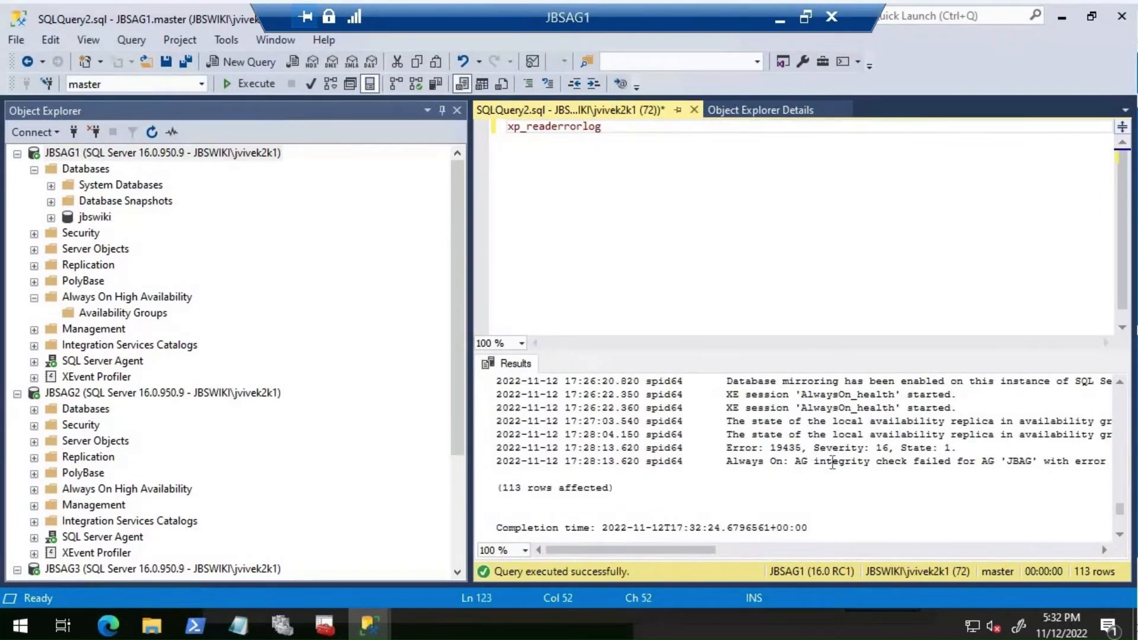
click(455, 112)
click(528, 458)
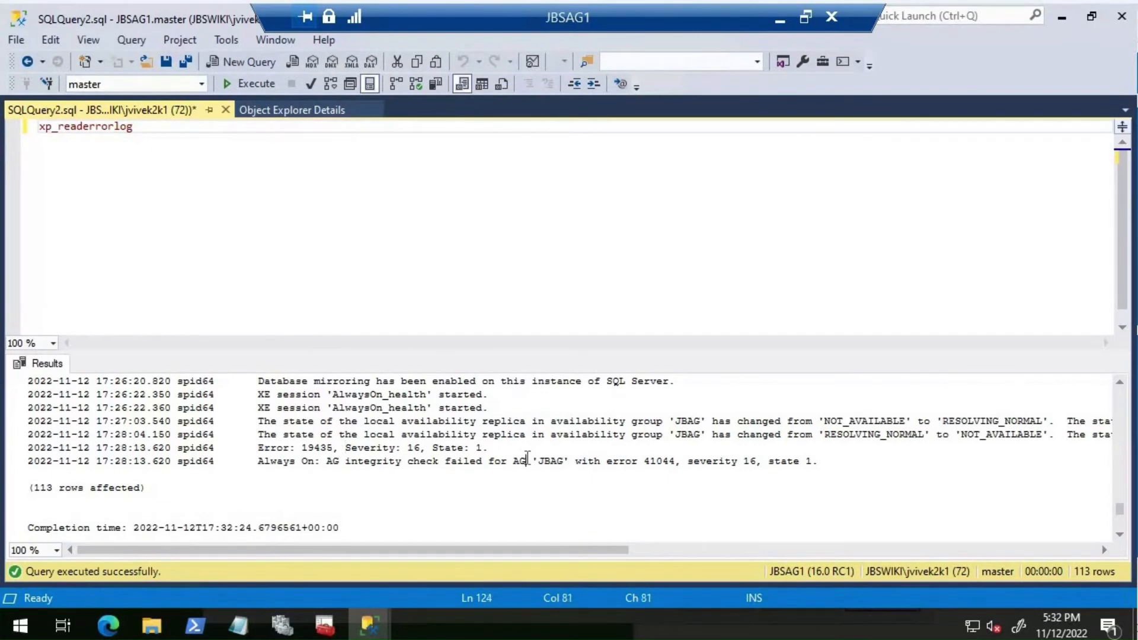
scroll(527, 457, up, 2)
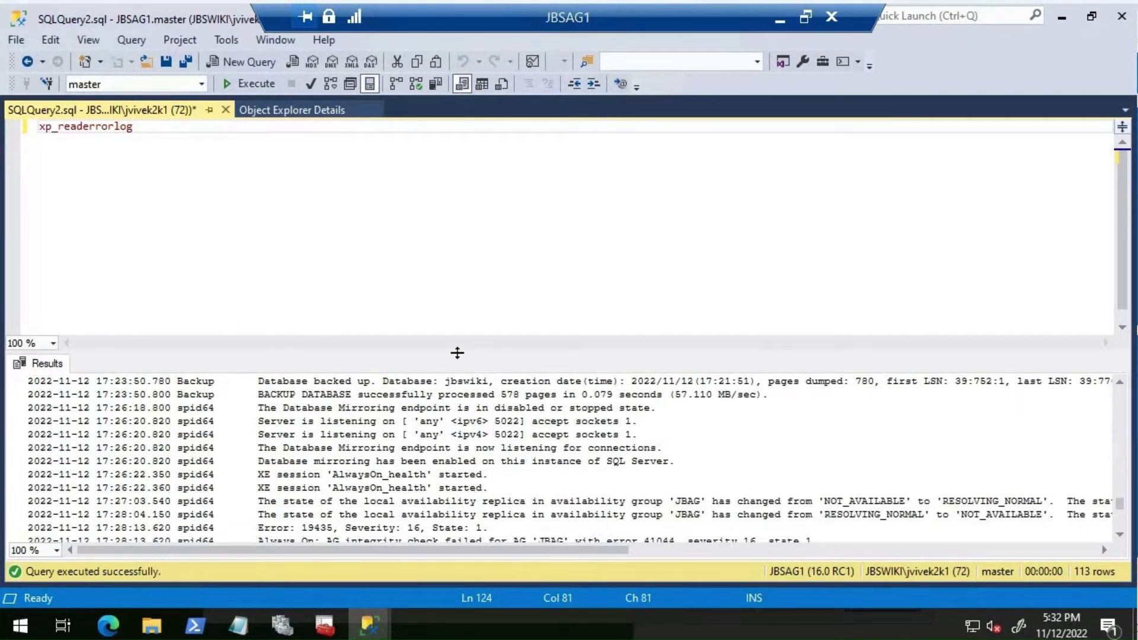
drag(459, 353, 445, 247)
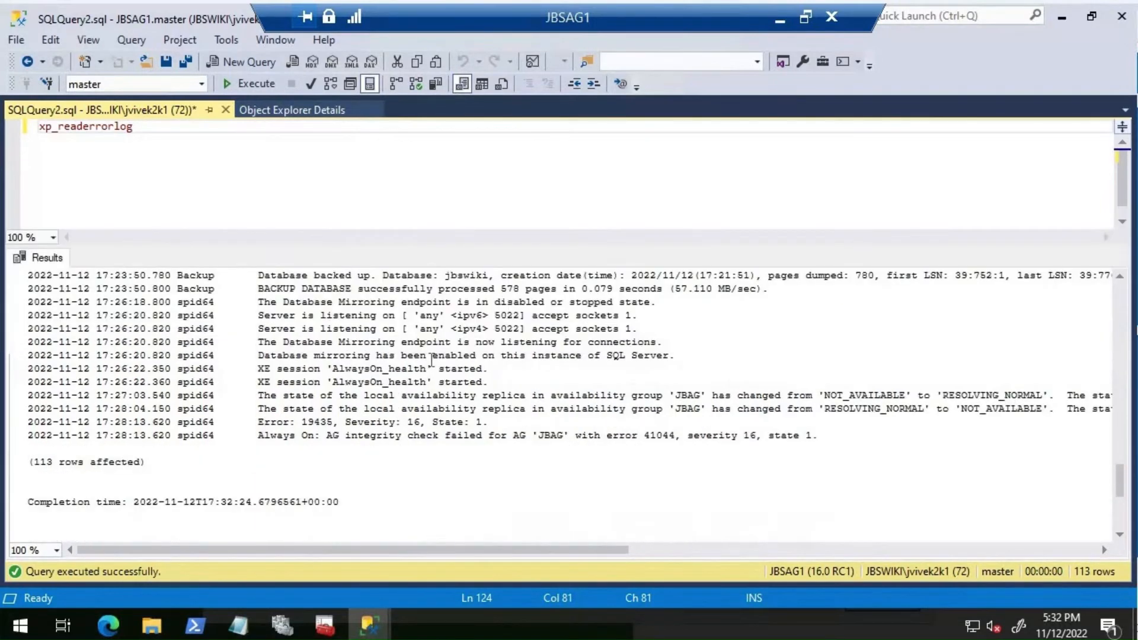
click(432, 358)
scroll(432, 359, up, 2)
scroll(431, 360, up, 2)
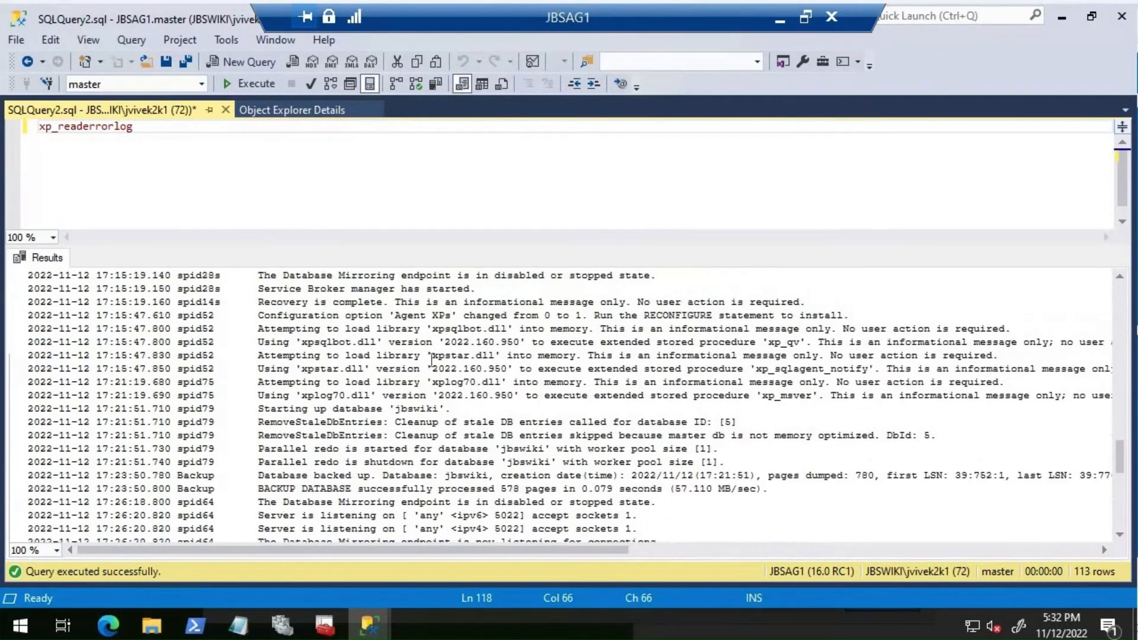
scroll(432, 359, down, 4)
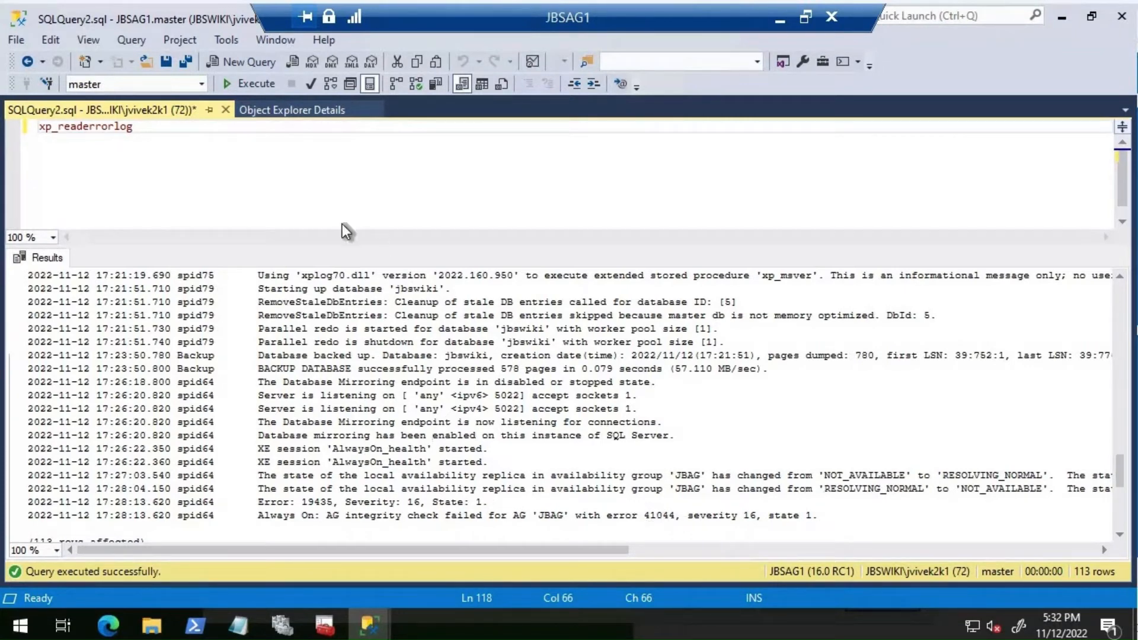
Change the query's connection to the JBSAG2 server instance.
click(335, 180)
right_click(336, 180)
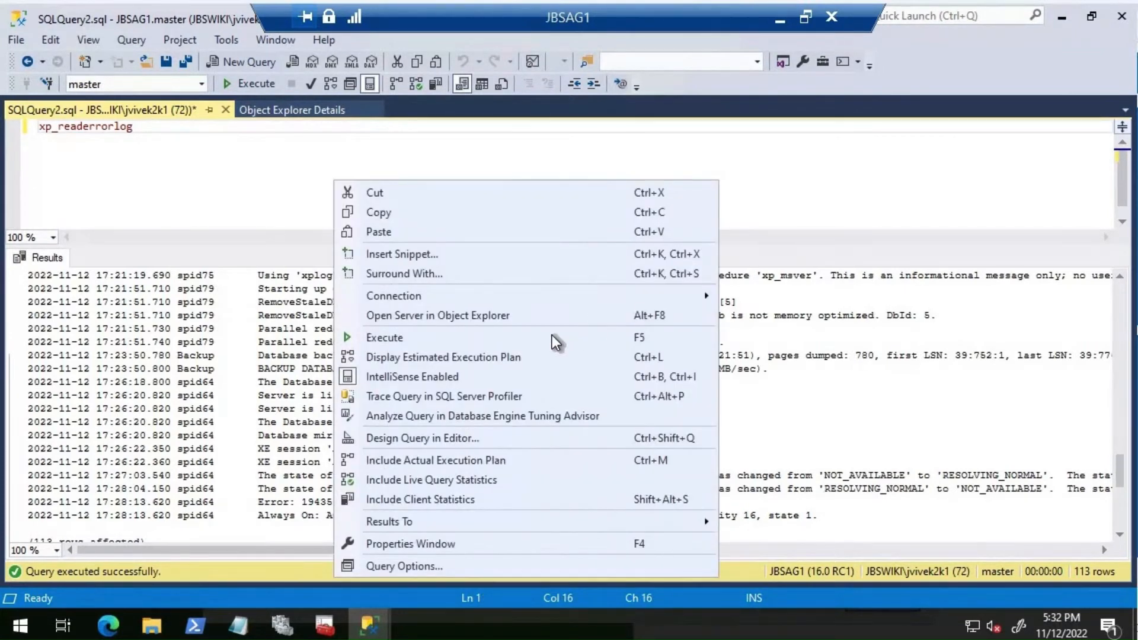
mouse_move(415, 296)
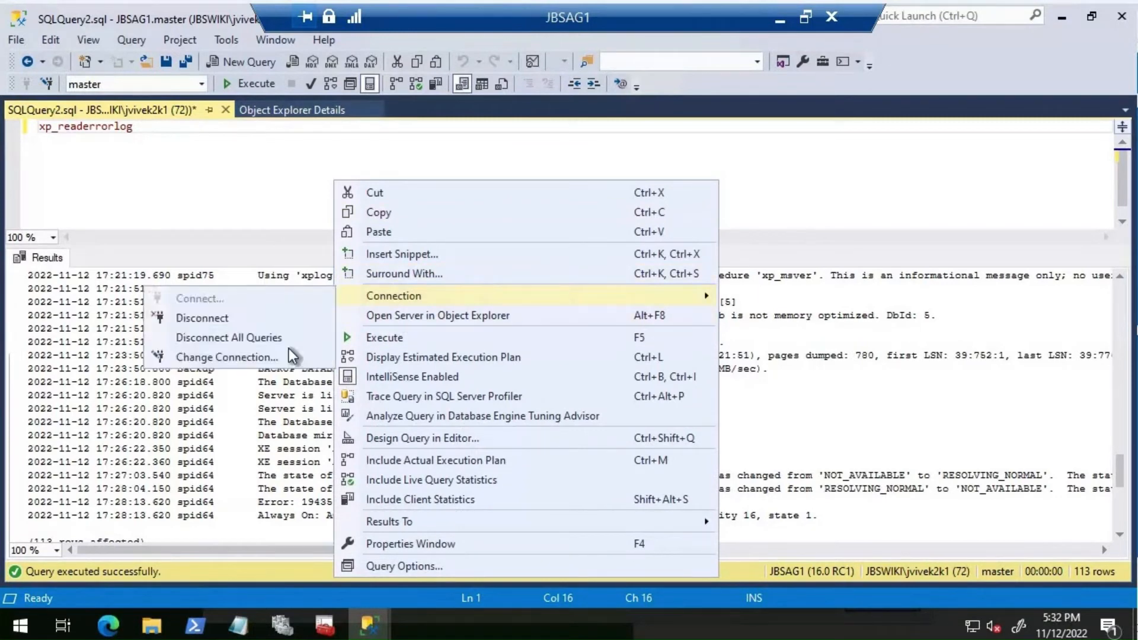
key(Return)
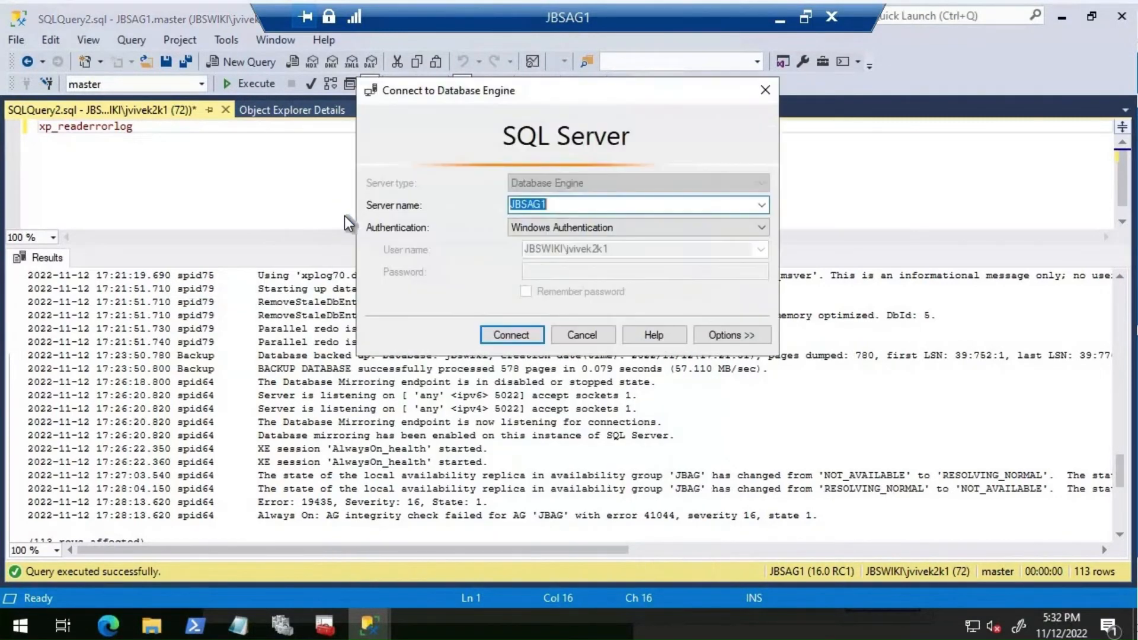
text(JBSAG2)
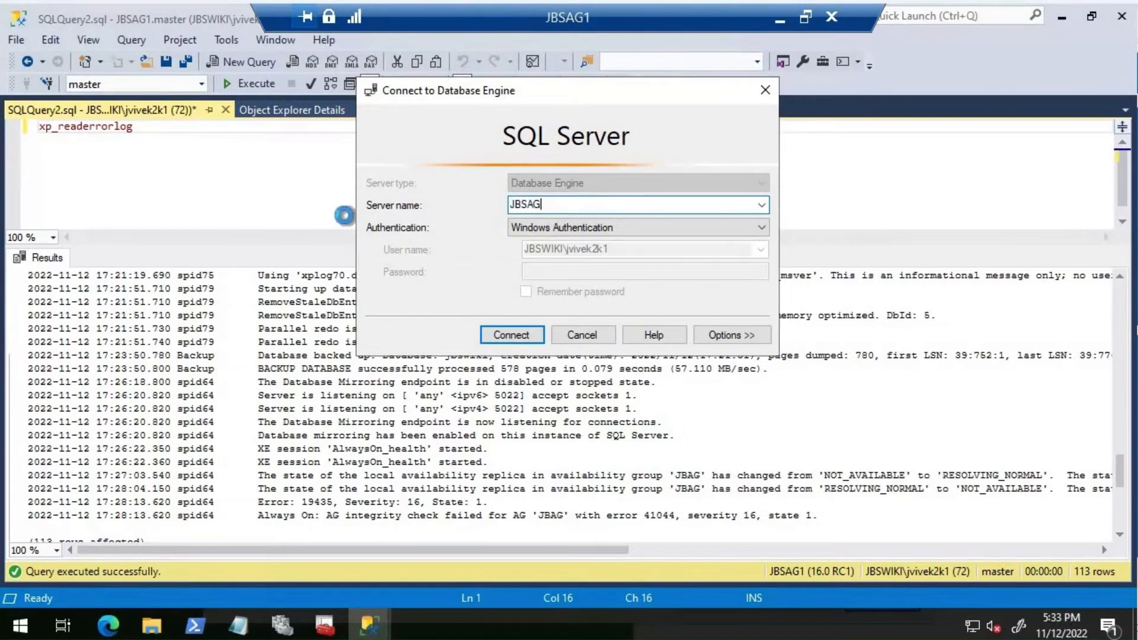
key(Return)
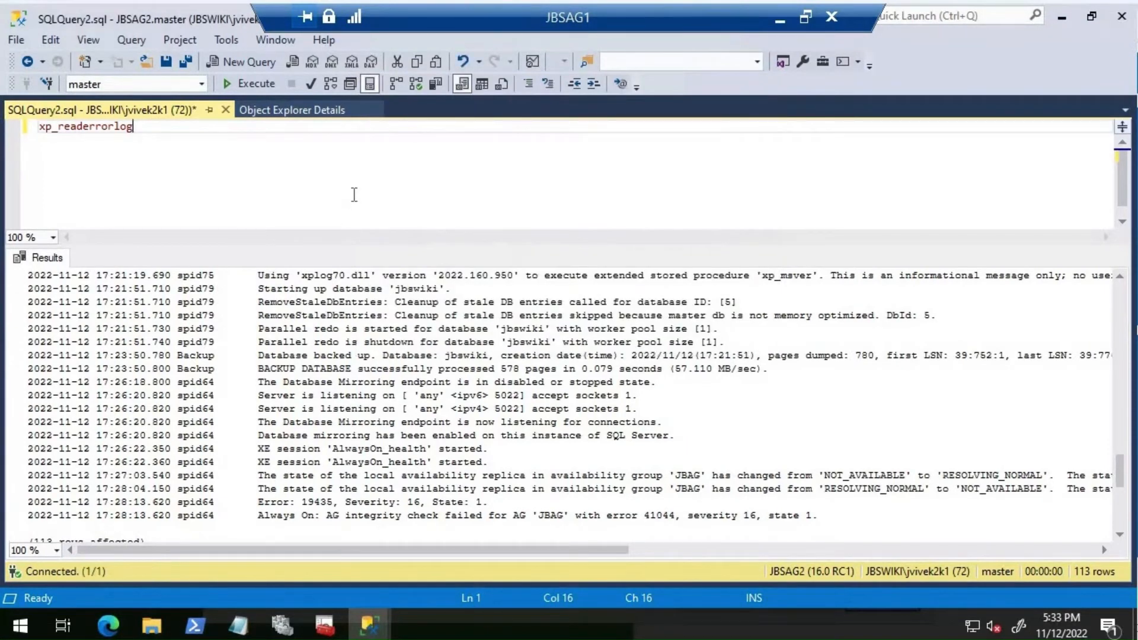
Run xp_readerrorlog on JBSAG2 and examine its error log for availability group and cluster entries.
key(F5)
click(402, 392)
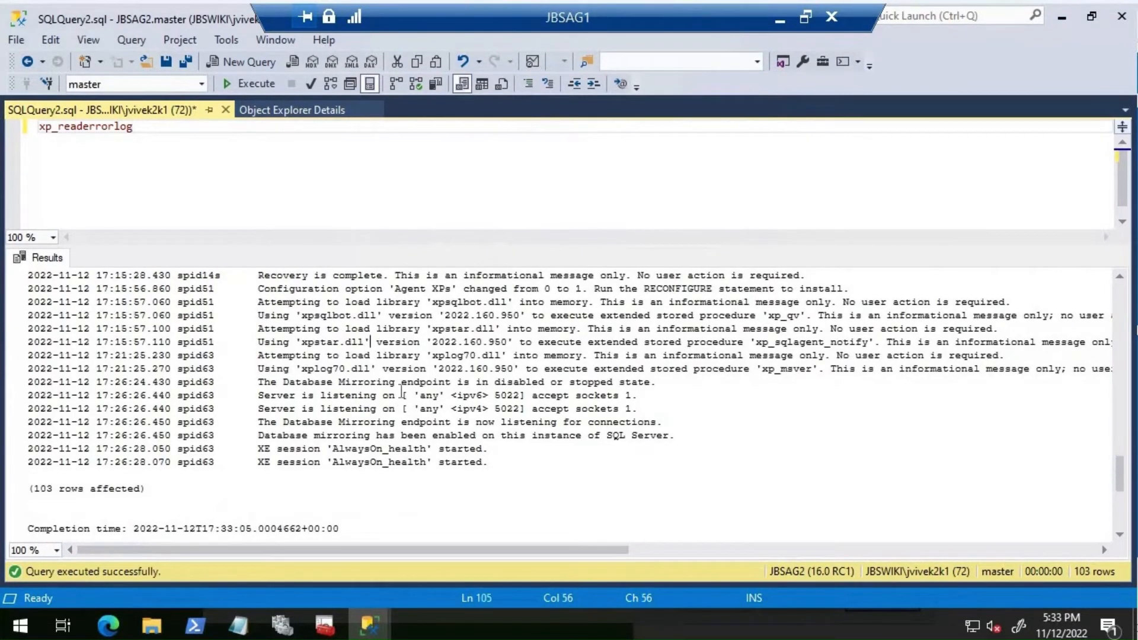
scroll(402, 392, up, 2)
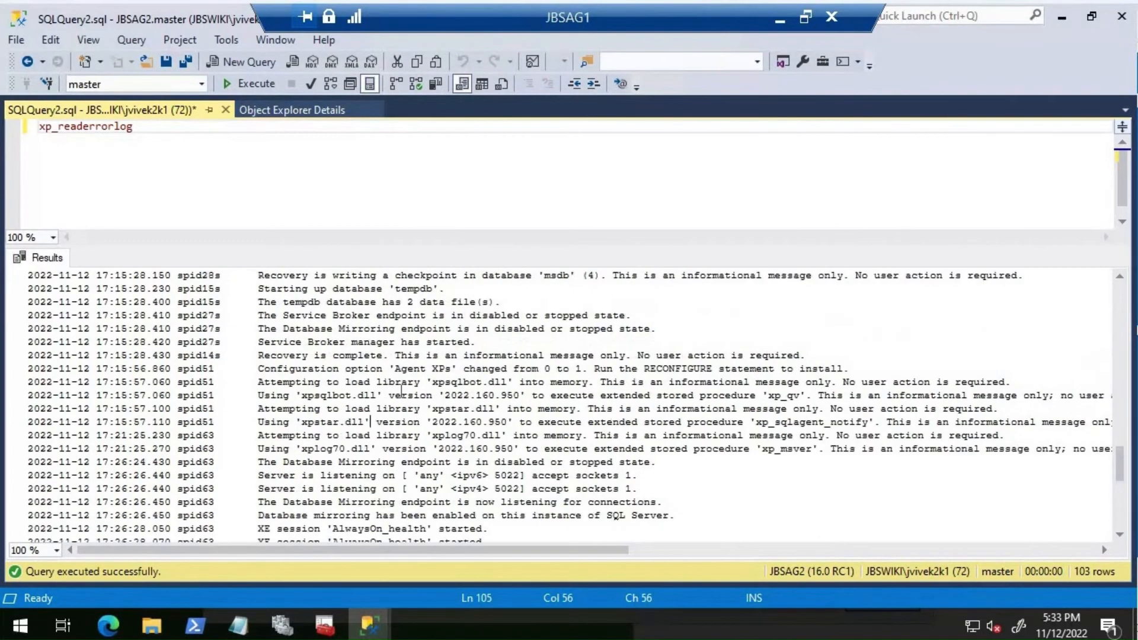
scroll(402, 392, up, 4)
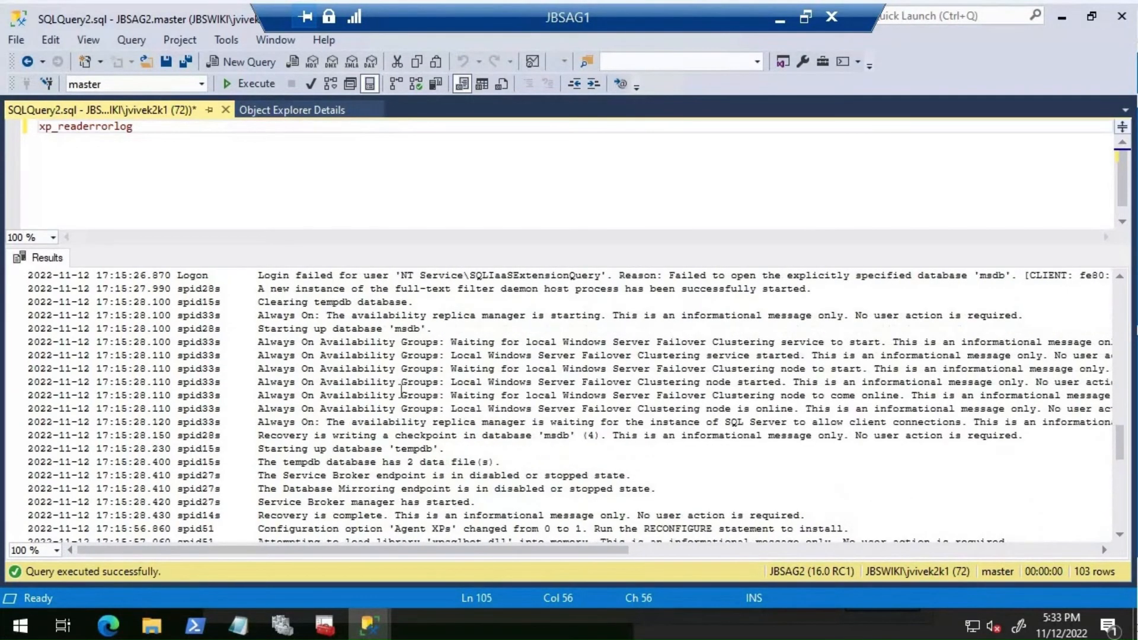
scroll(401, 392, up, 2)
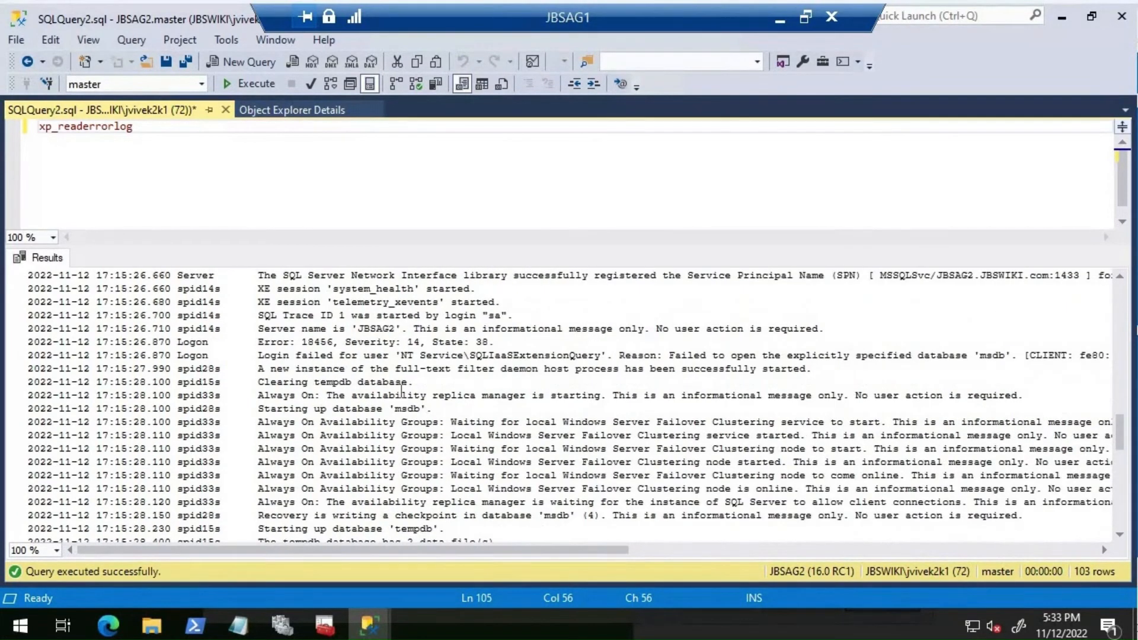
Review the JBSAG2 error log's startup, login failure, Always On and database mirroring endpoint entries through to the end of the output.
scroll(402, 391, up, 1)
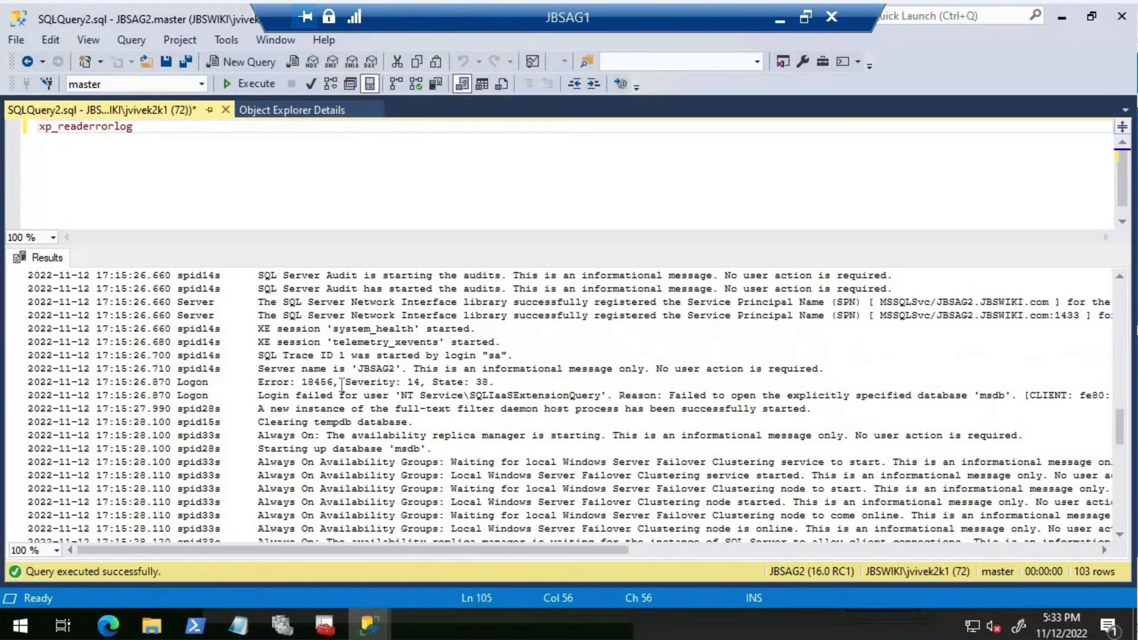
drag(342, 384, 368, 408)
scroll(353, 402, up, 2)
scroll(352, 402, up, 5)
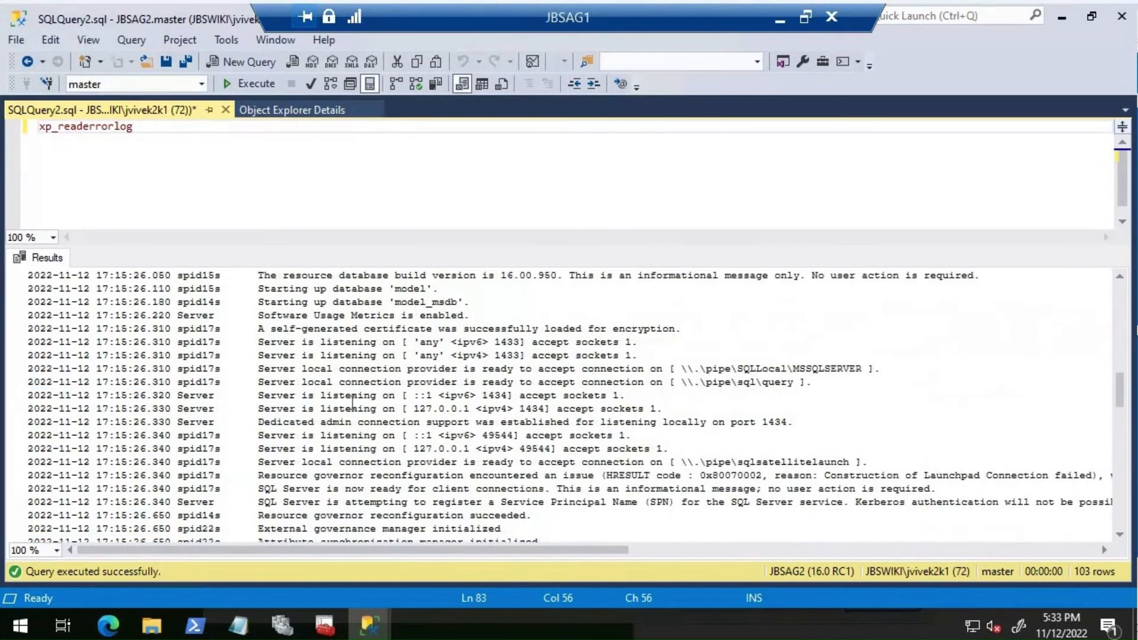
scroll(353, 402, up, 5)
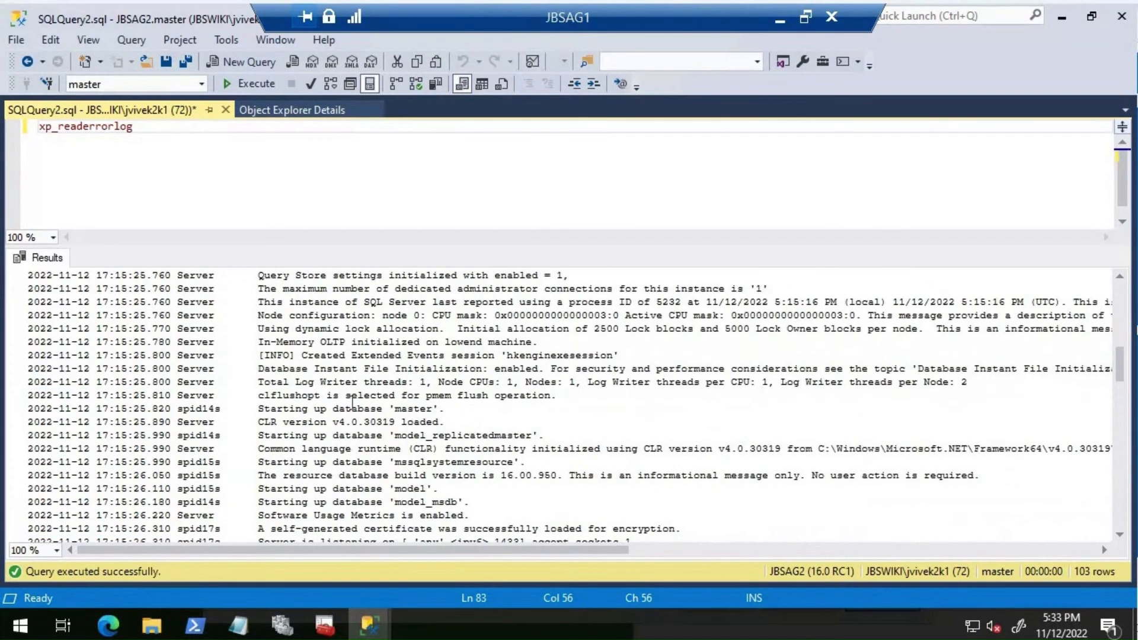
scroll(353, 402, down, 5)
scroll(352, 403, down, 2)
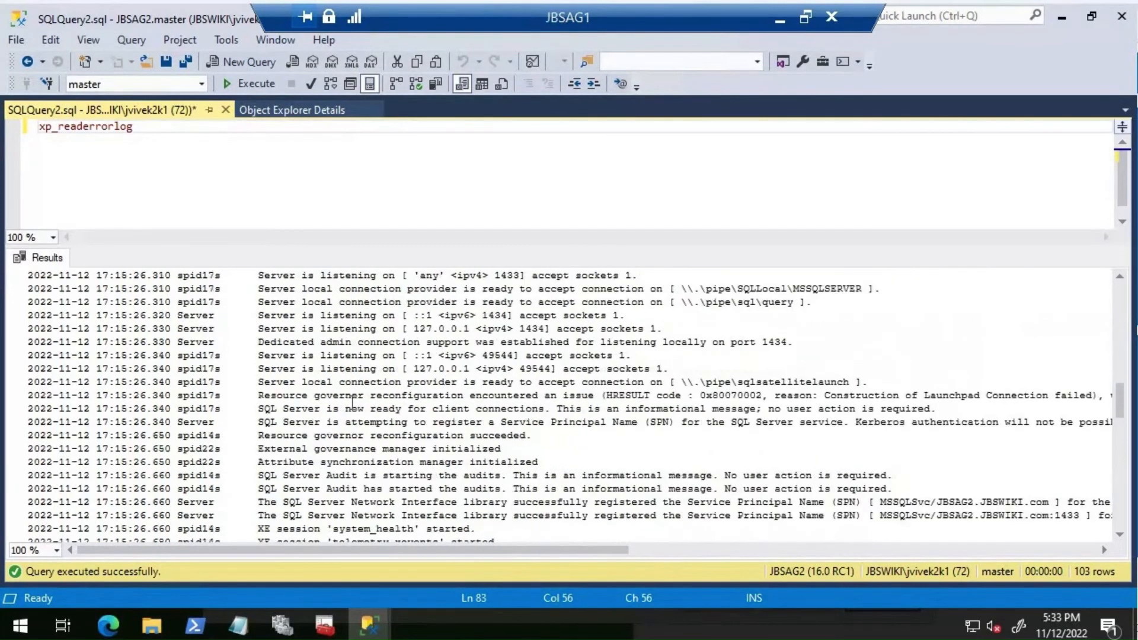
scroll(353, 403, down, 2)
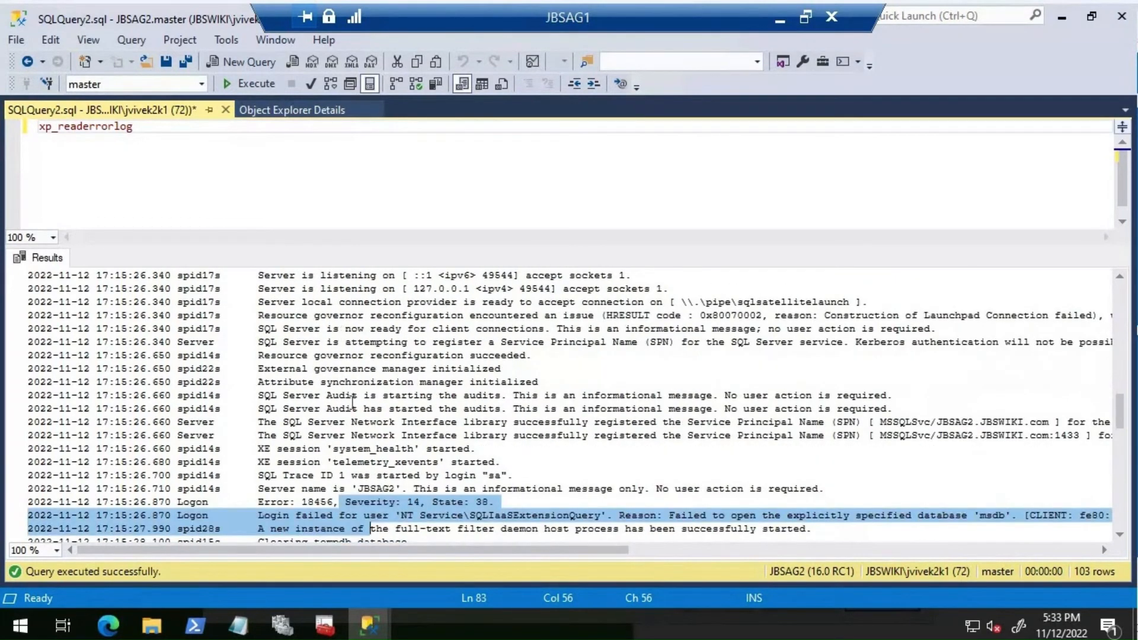
scroll(353, 402, down, 1)
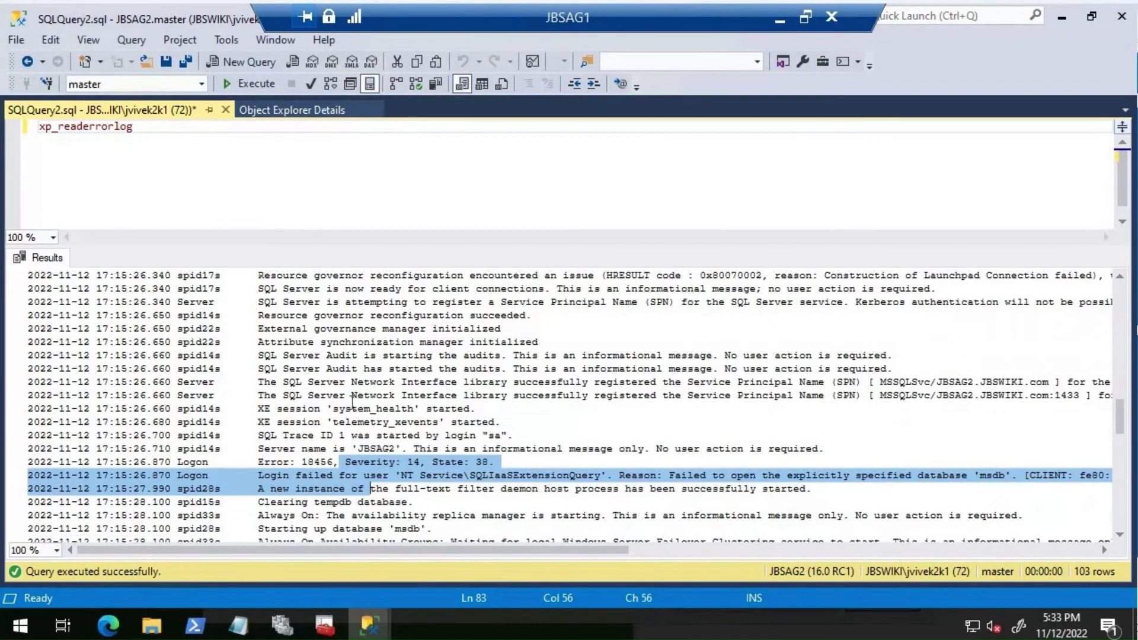
scroll(353, 402, down, 2)
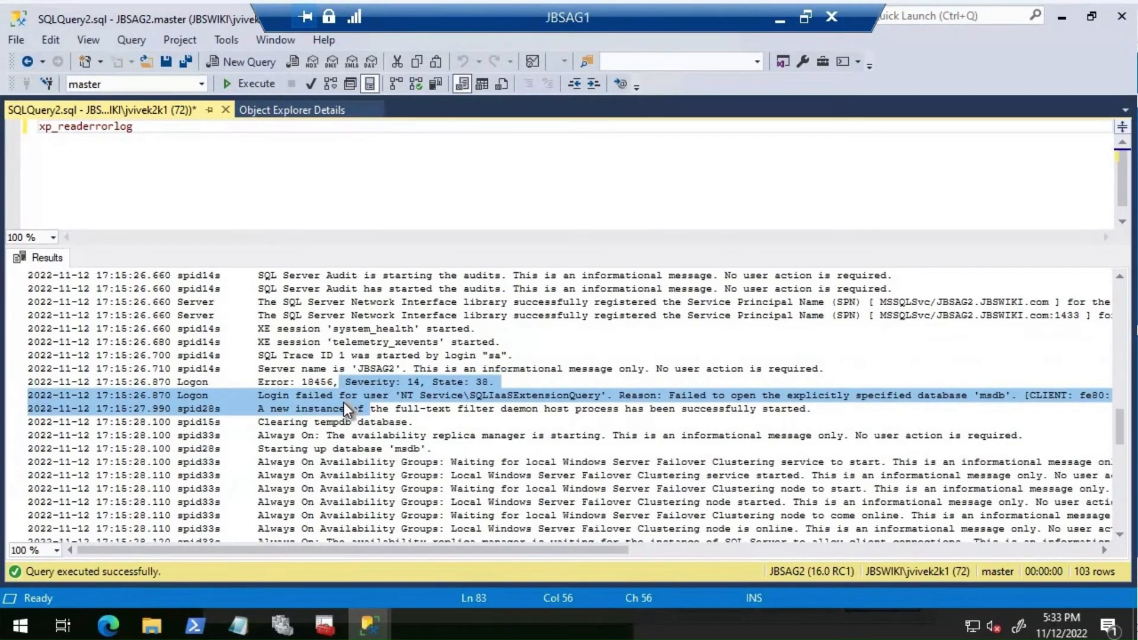
scroll(356, 403, down, 2)
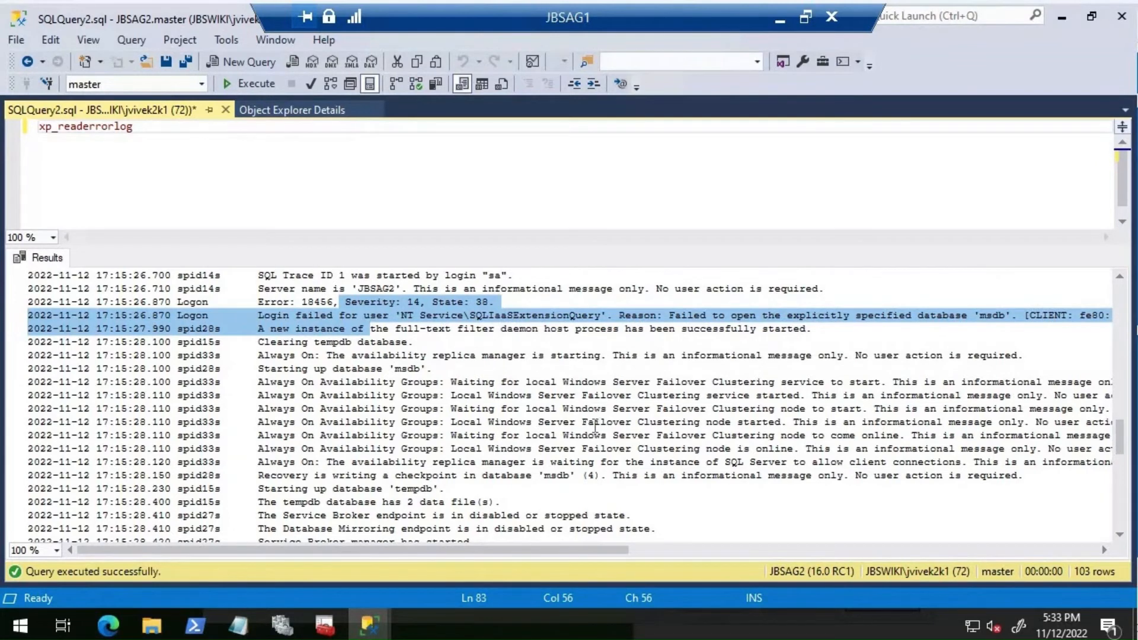
scroll(595, 424, down, 4)
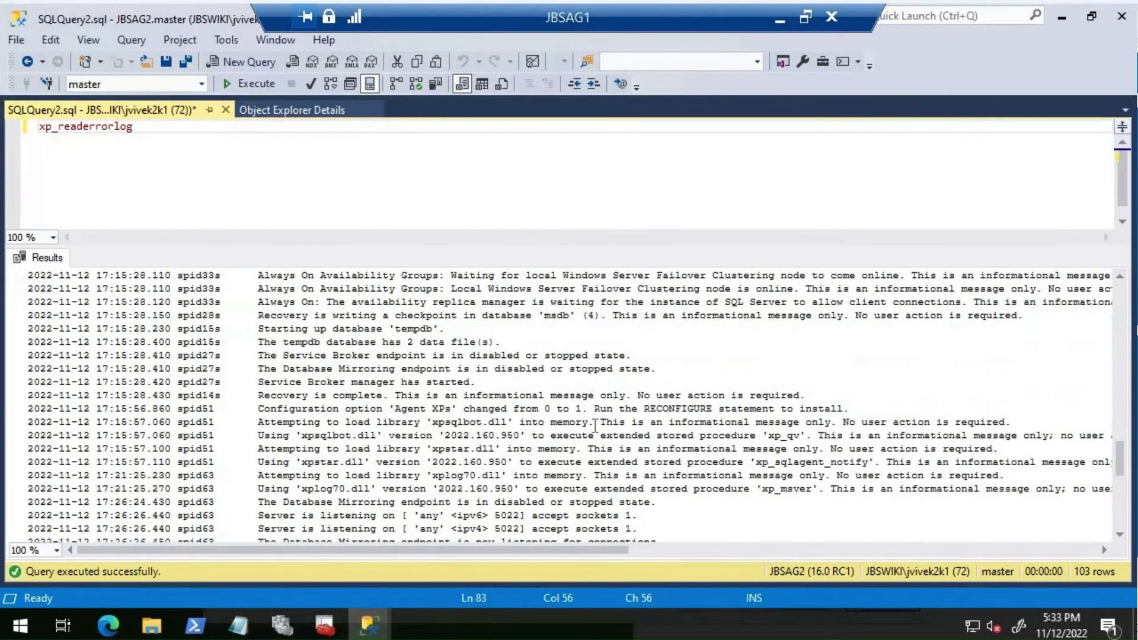
scroll(595, 424, down, 2)
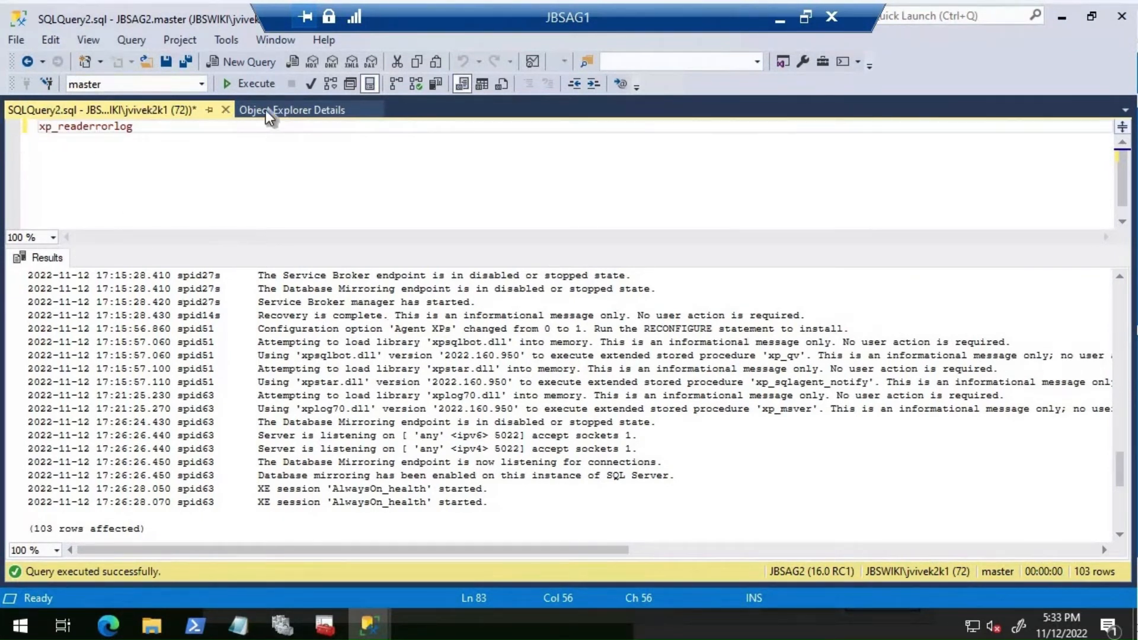
Show Object Explorer again and grant the sysadmin server role to the NT AUTHORITY\SYSTEM login on JBSAG1.
click(234, 107)
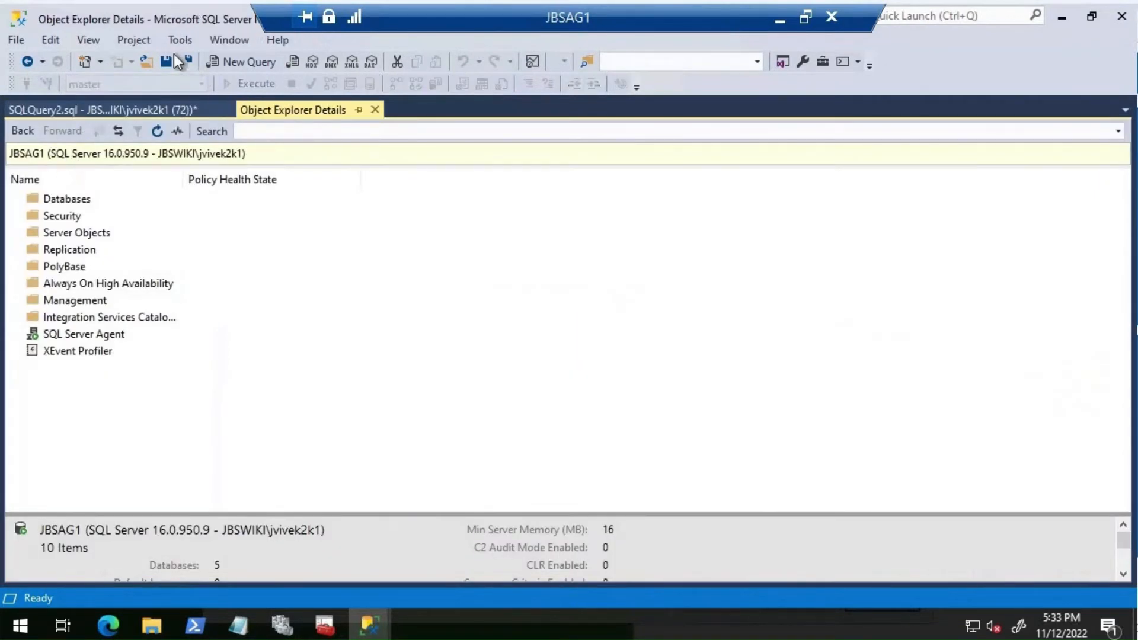
click(85, 42)
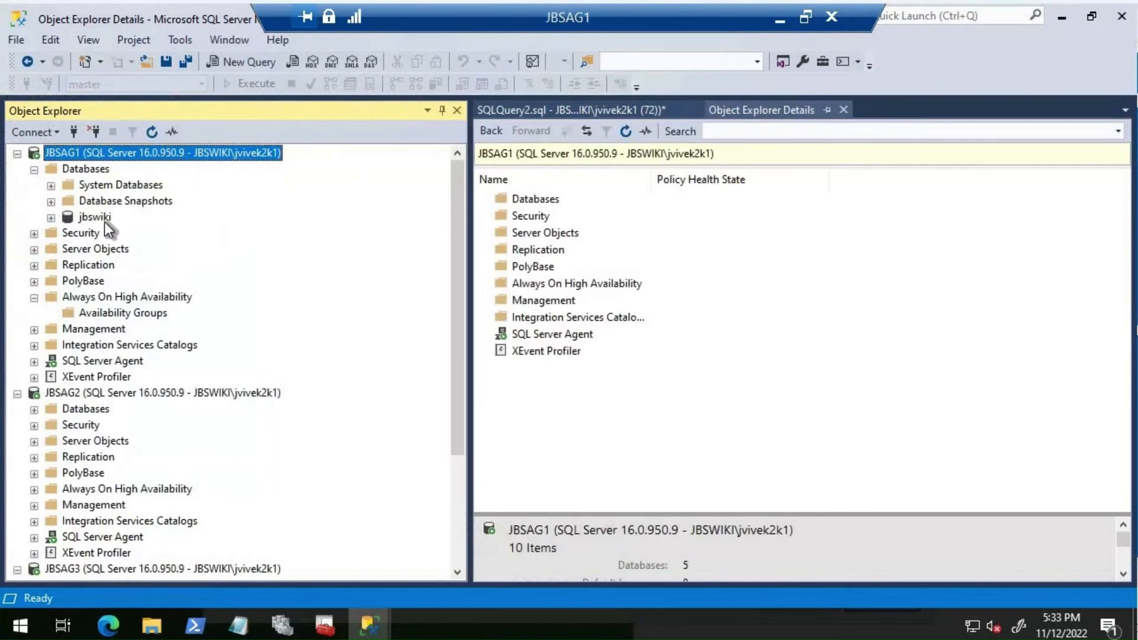
click(36, 236)
click(51, 249)
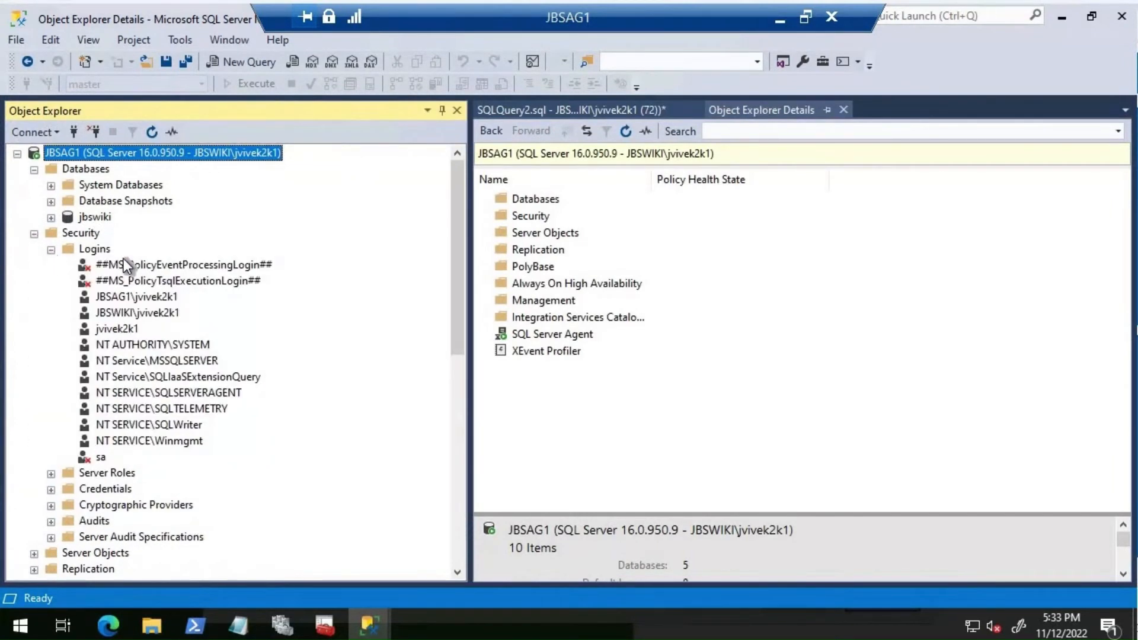
double_click(153, 346)
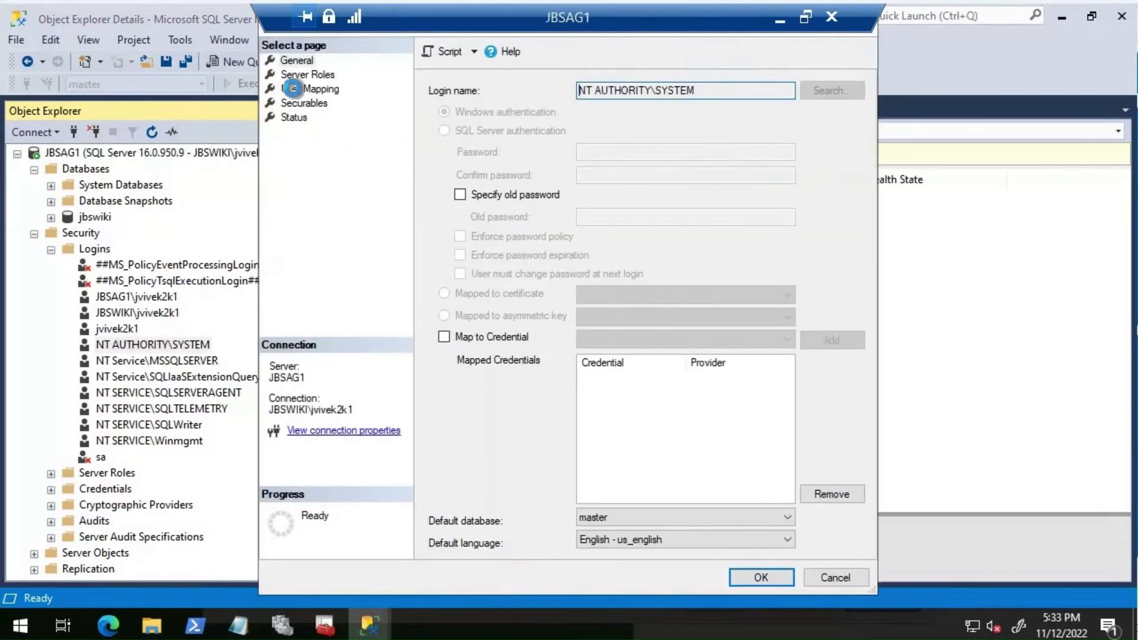
click(298, 88)
click(307, 76)
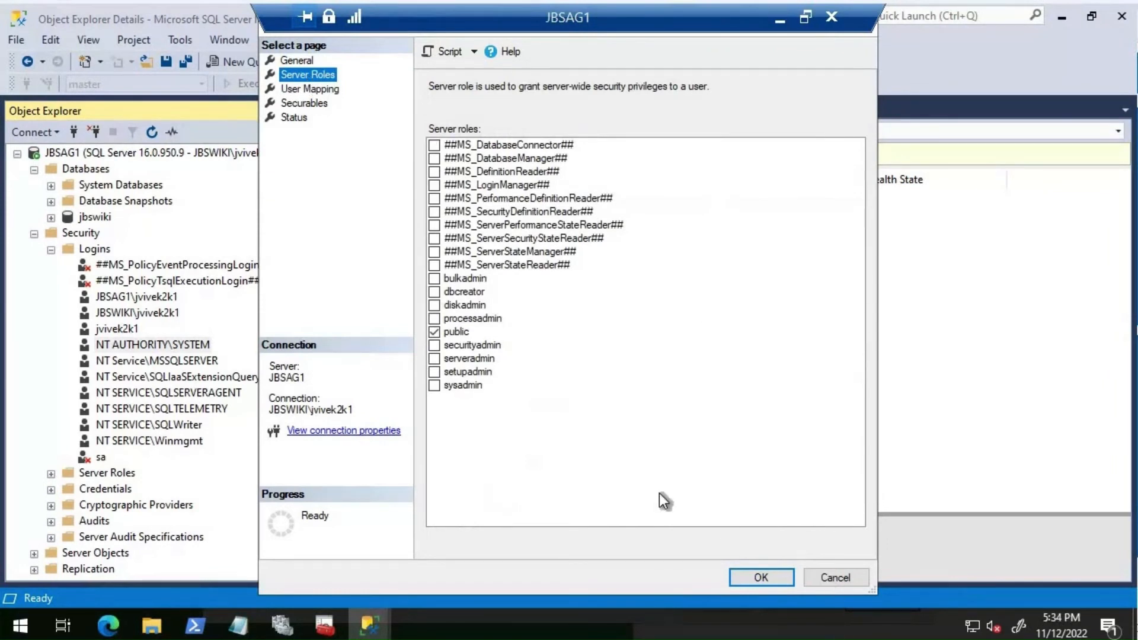
click(431, 385)
key(Return)
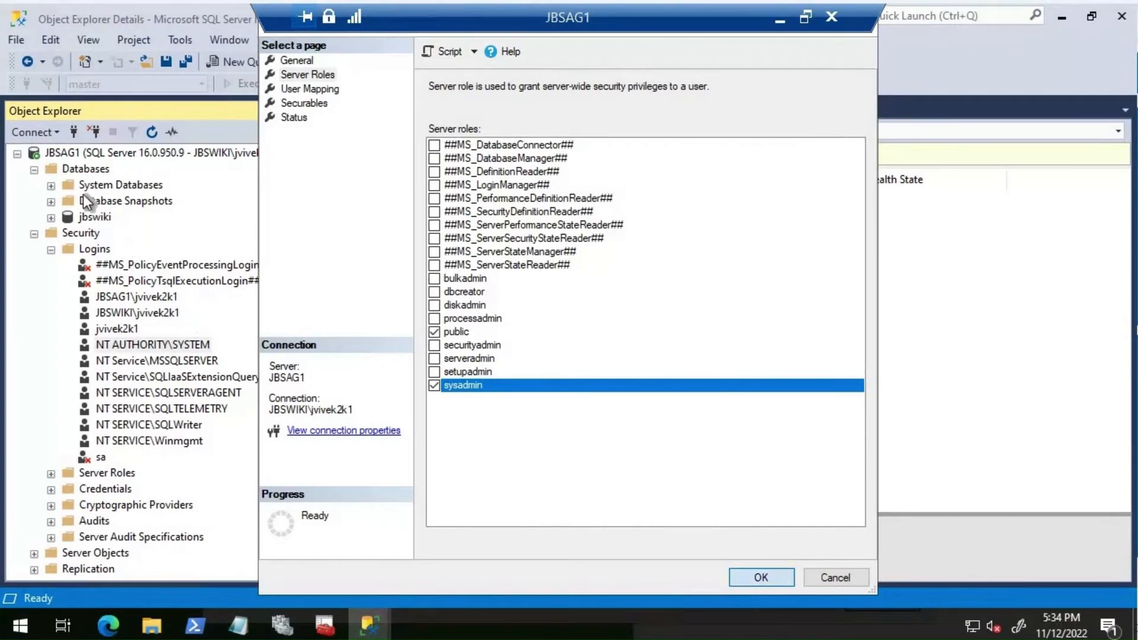
Grant the sysadmin server role to the NT AUTHORITY\SYSTEM login on JBSAG2.
click(19, 156)
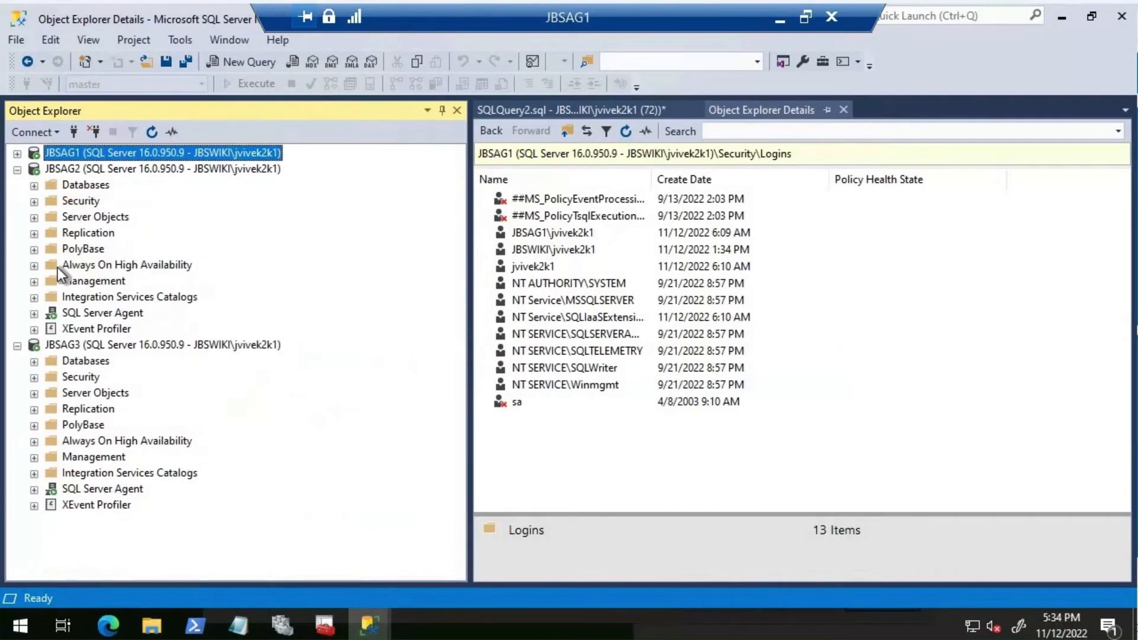
click(34, 201)
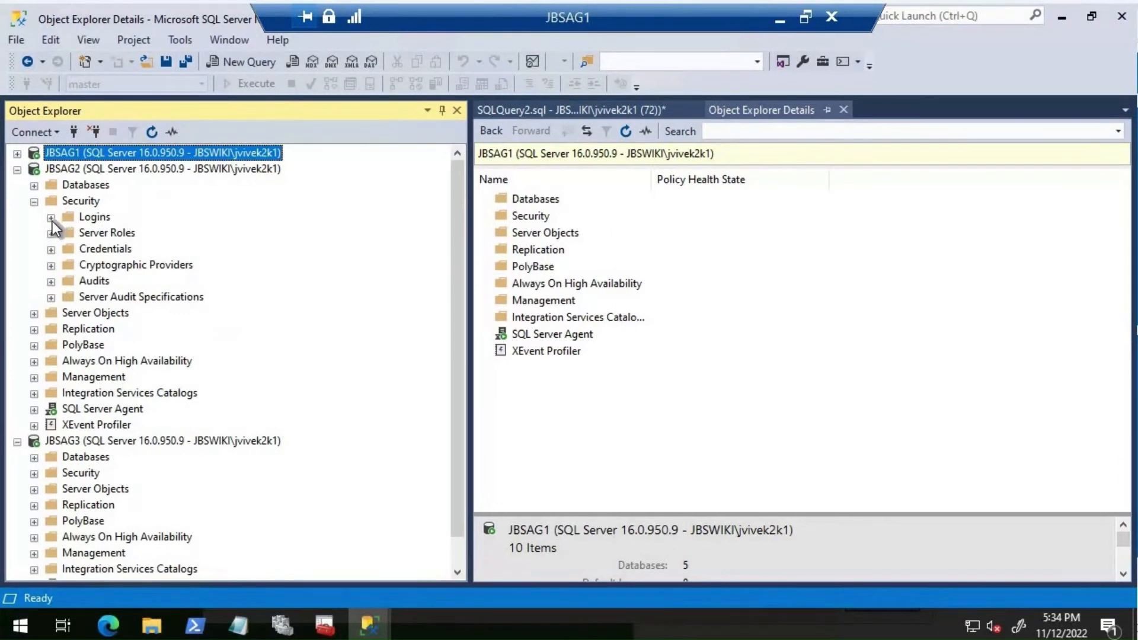
click(51, 219)
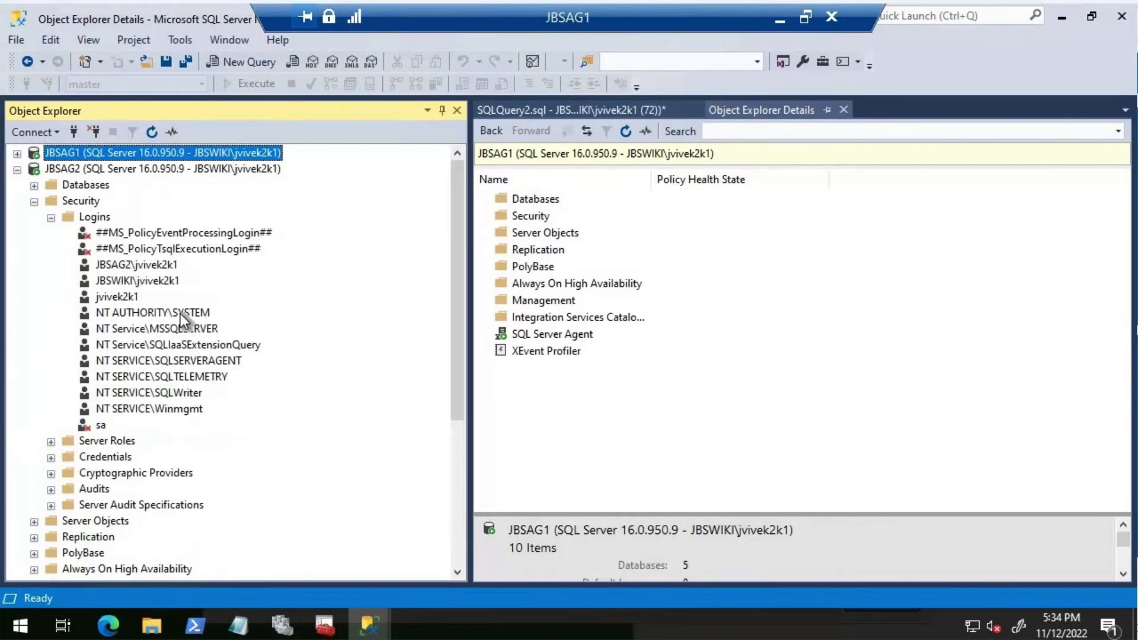
double_click(180, 314)
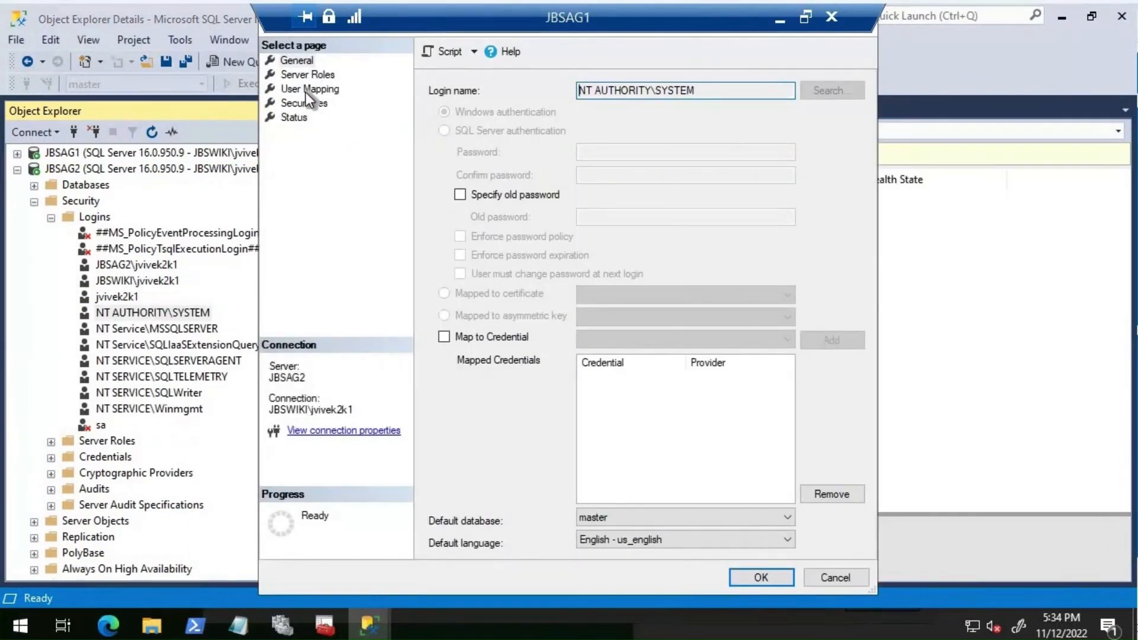
click(305, 90)
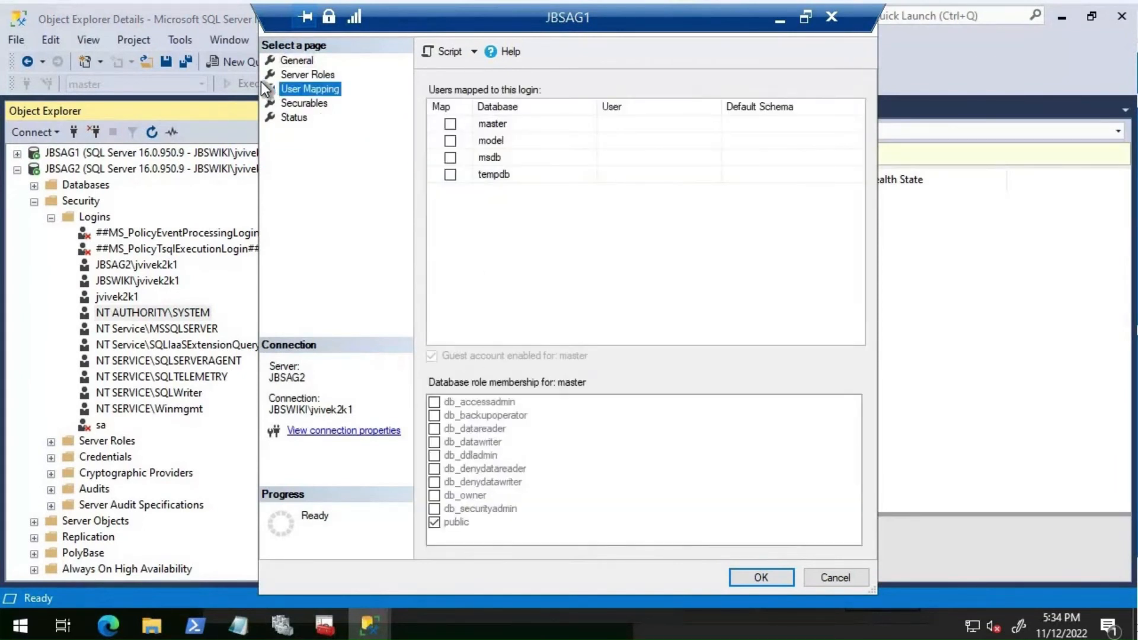
click(307, 74)
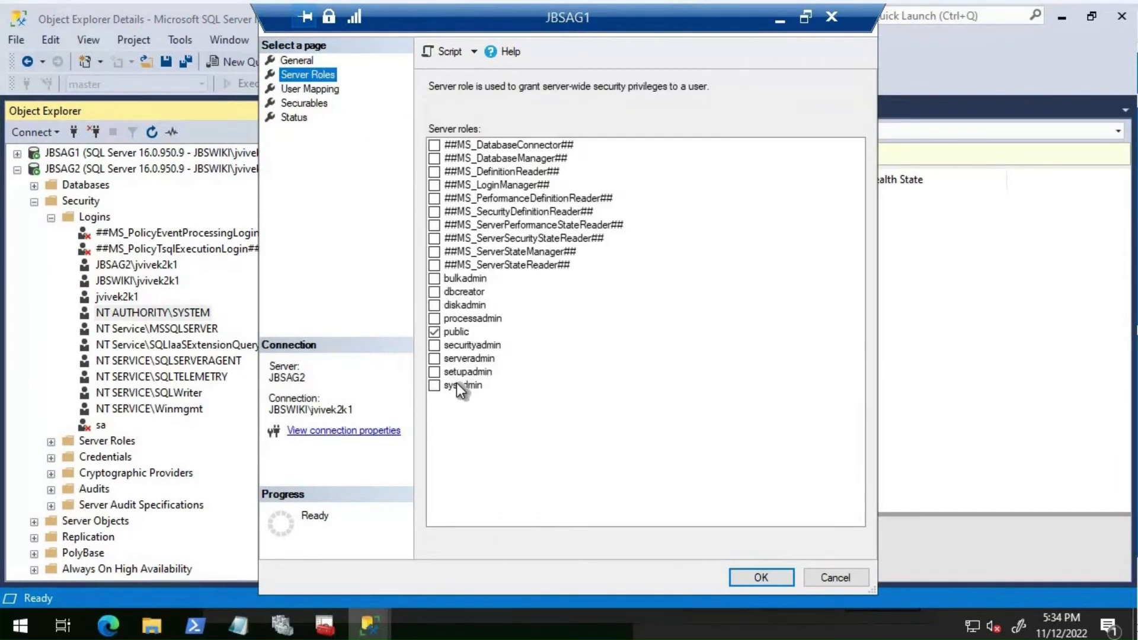
click(456, 383)
click(773, 580)
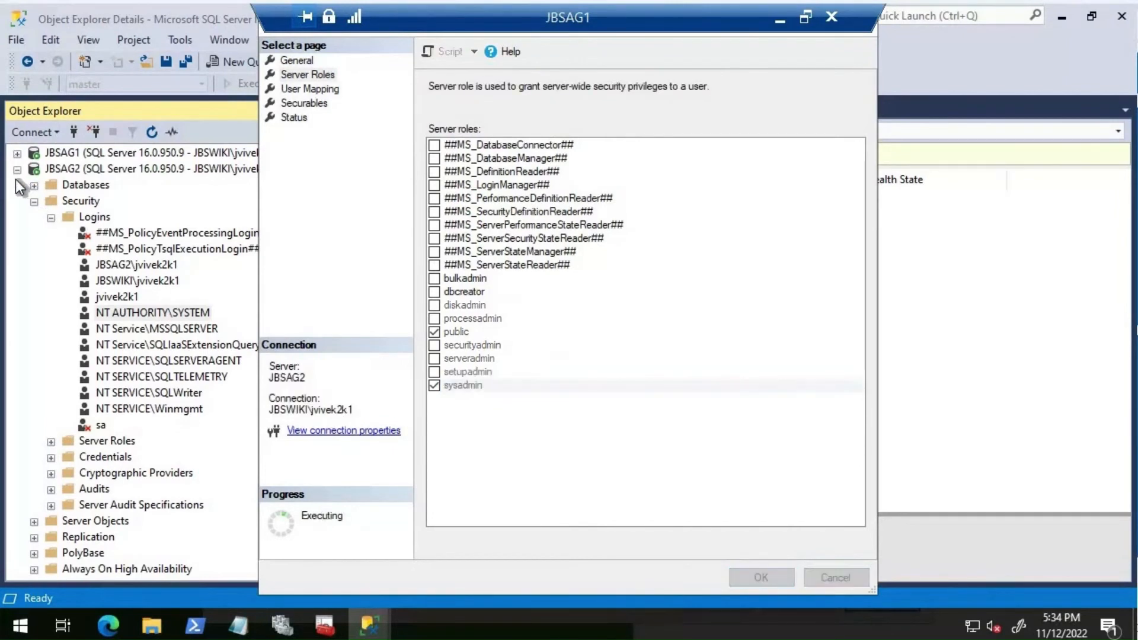
Grant the sysadmin server role to the NT AUTHORITY\SYSTEM login on JBSAG3.
click(17, 170)
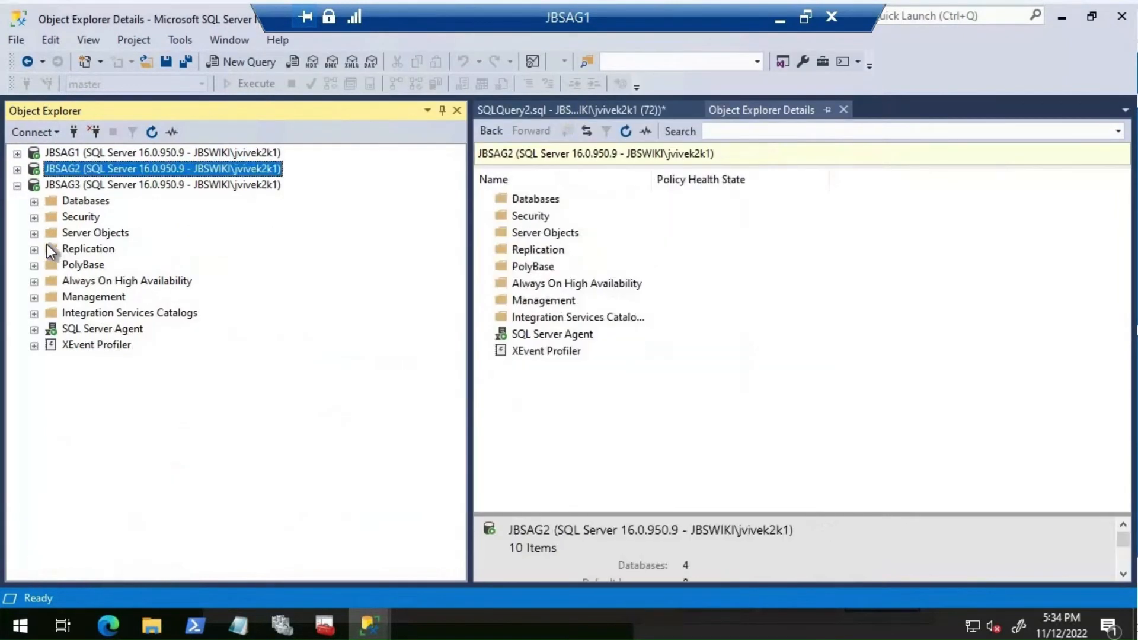
click(36, 217)
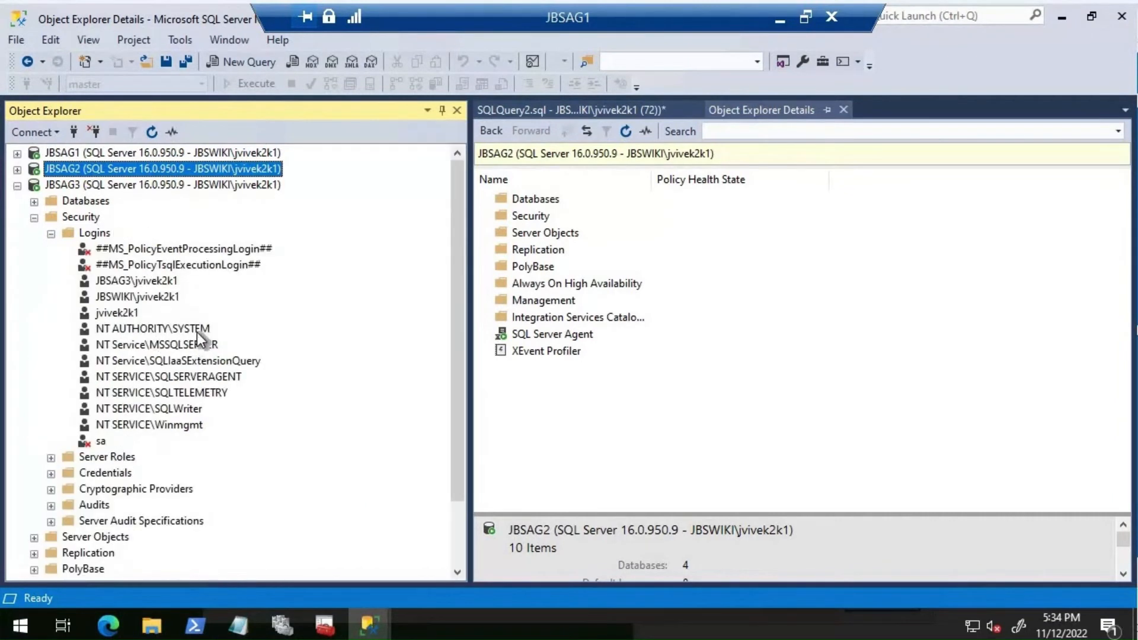
click(194, 329)
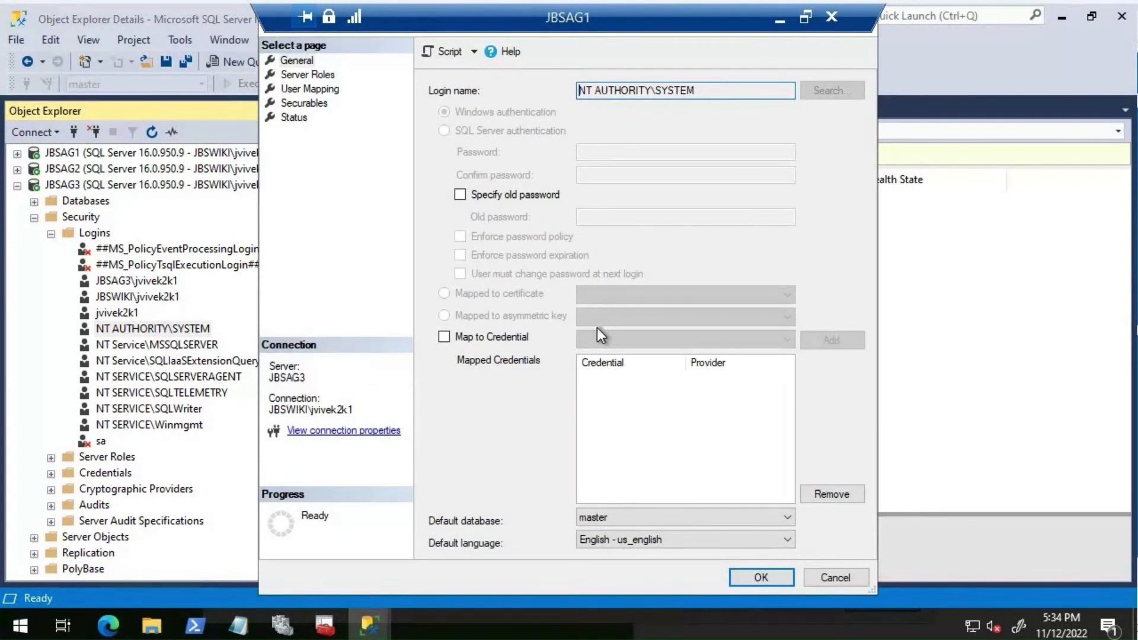
click(304, 76)
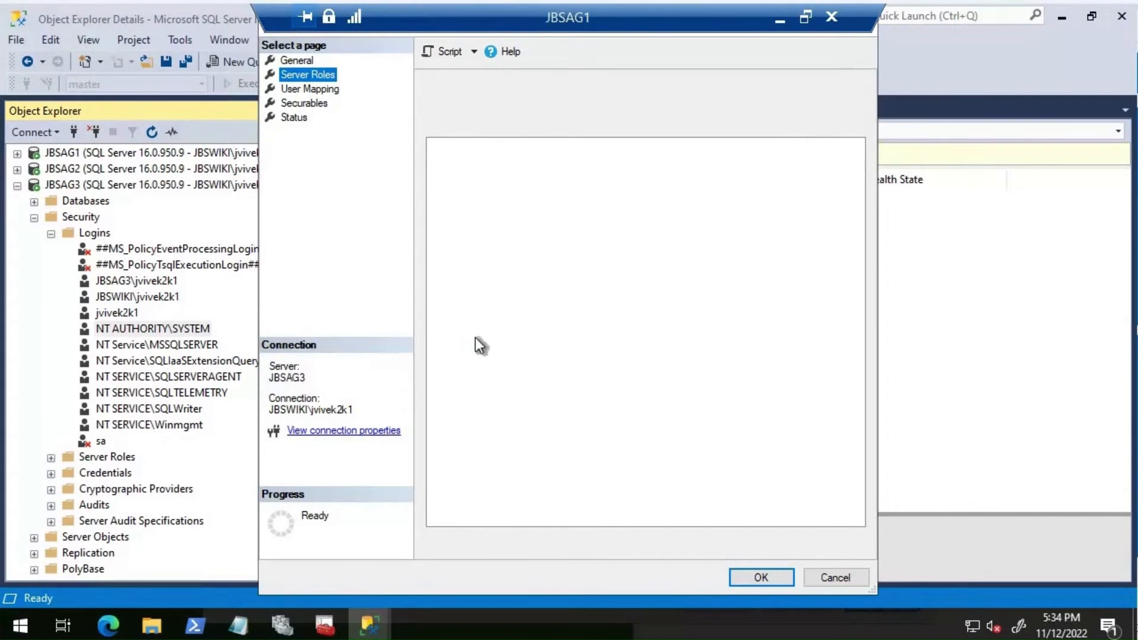
click(481, 388)
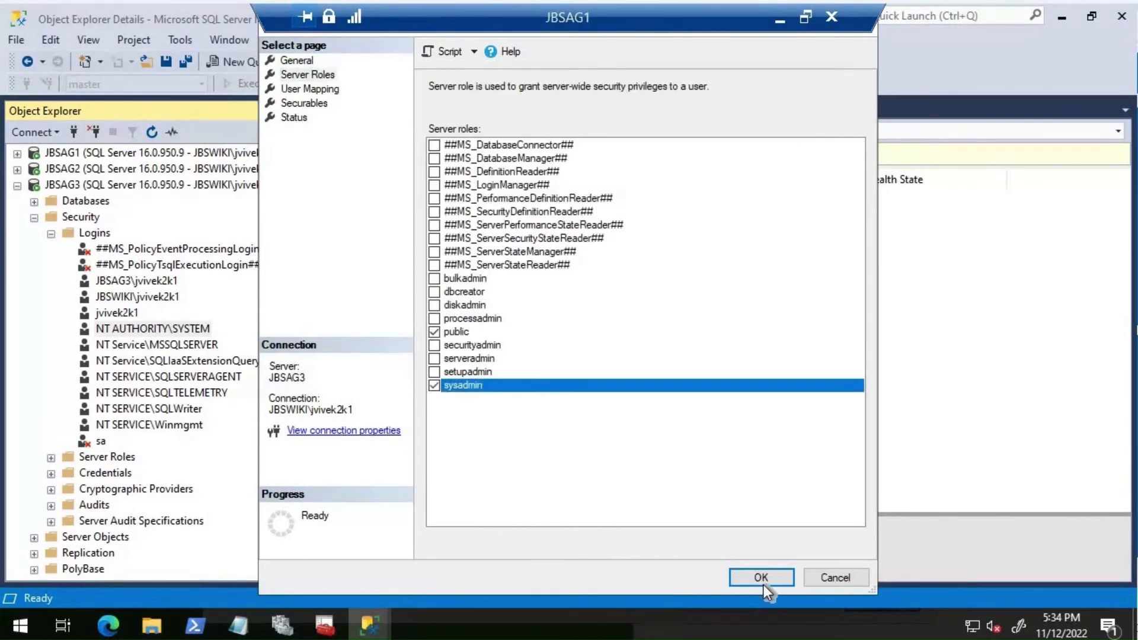
click(764, 584)
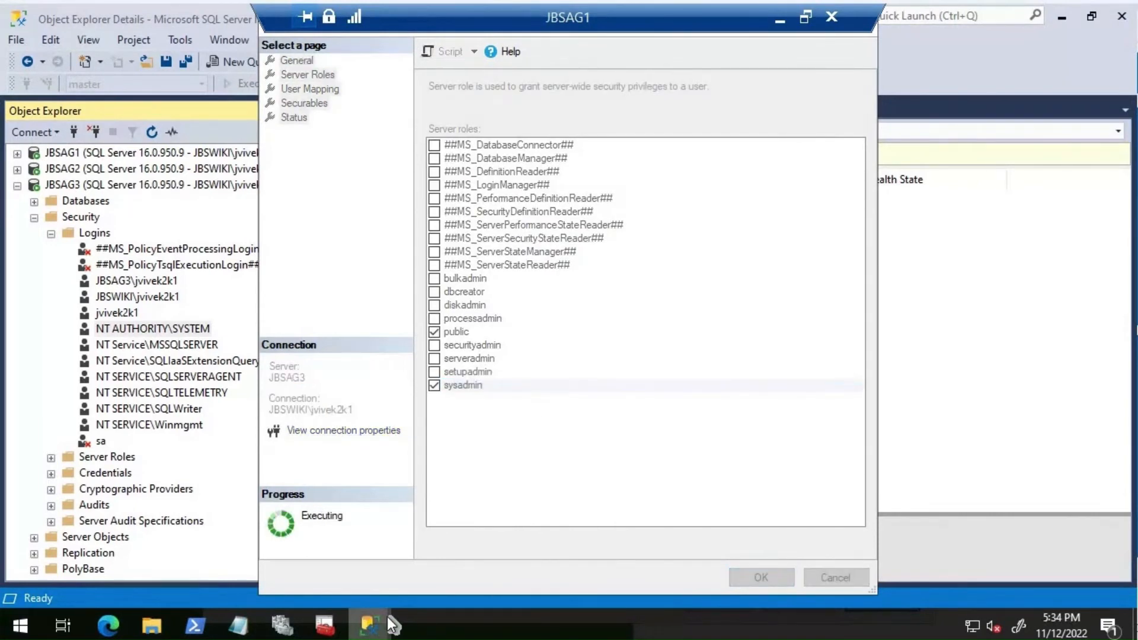
Dismiss the JBAG creation error, retry the creation from the New Availability Group wizard, and open the error details for configuring endpoints.
mouse_move(387, 617)
mouse_move(516, 562)
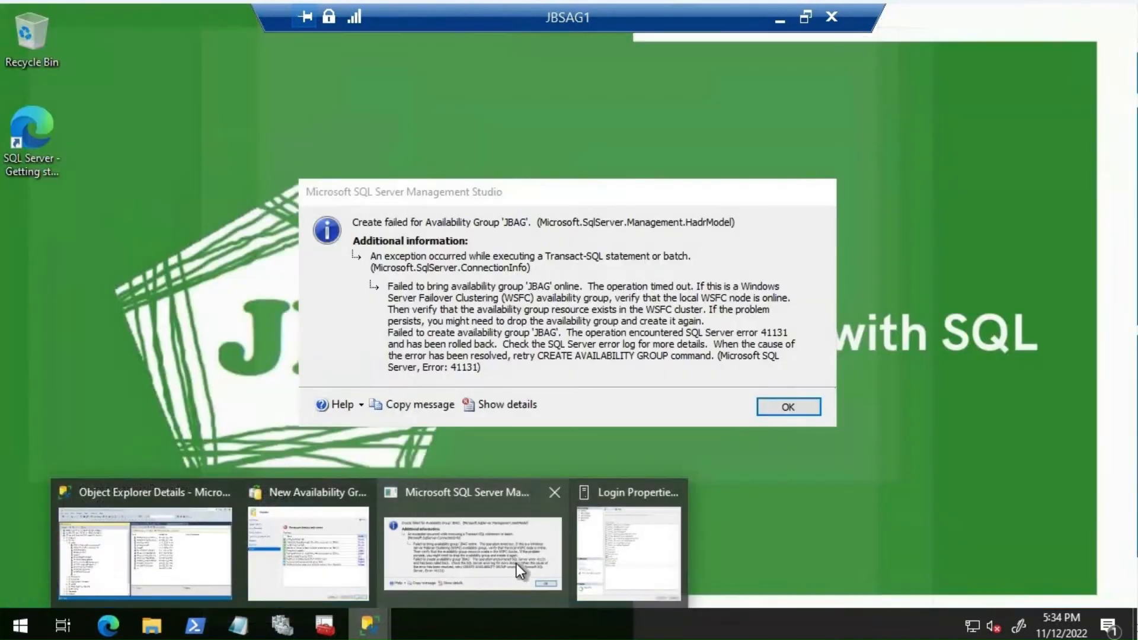
click(488, 567)
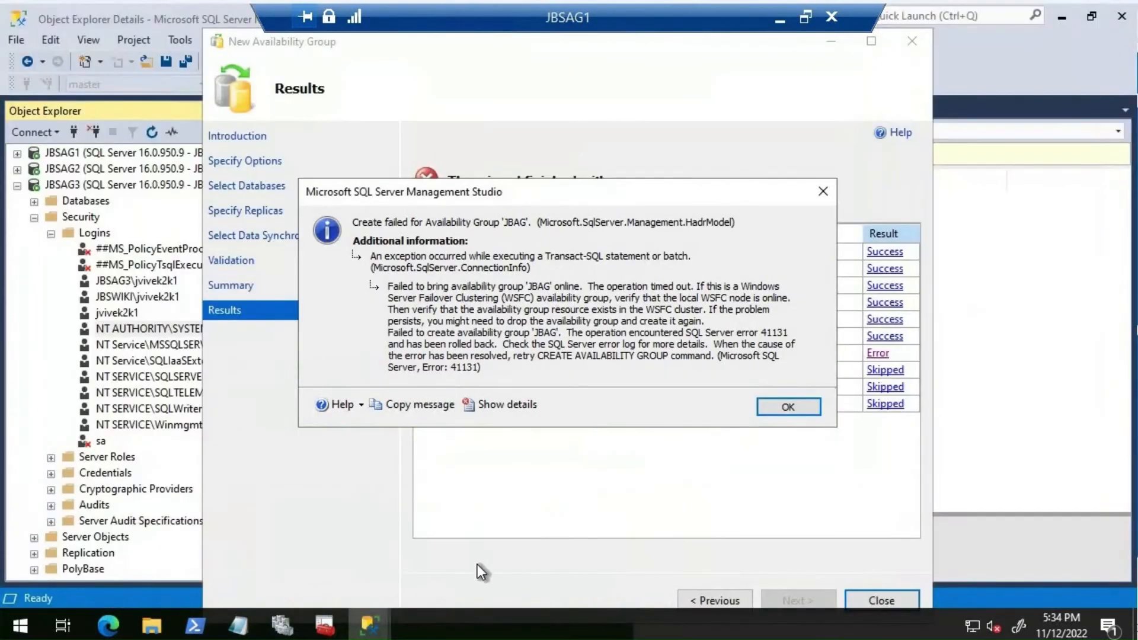
click(377, 627)
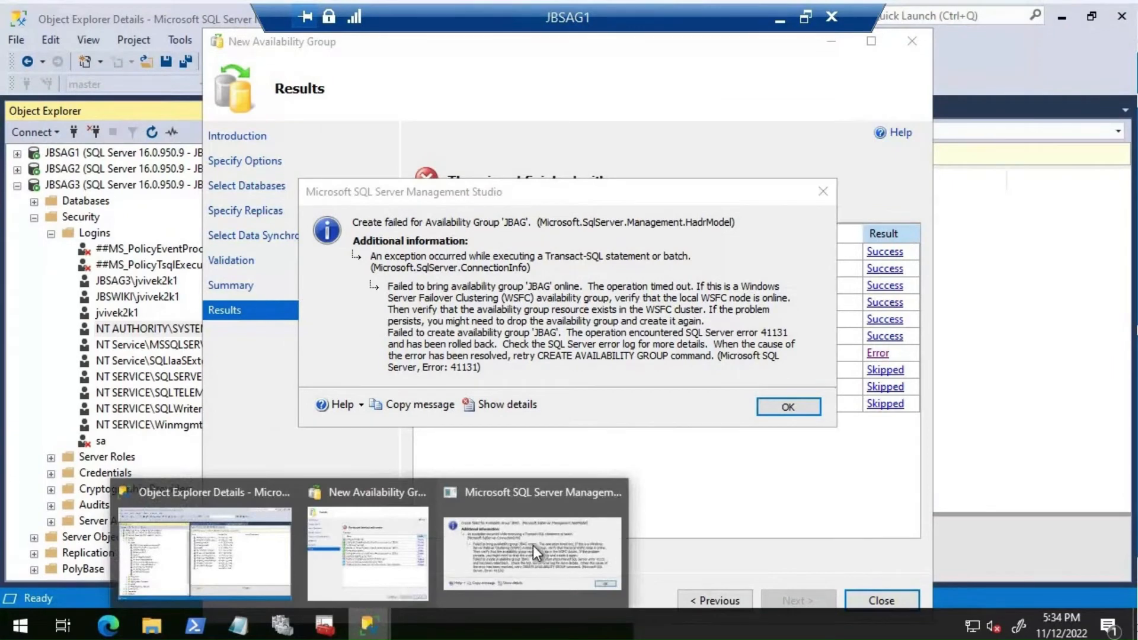
click(789, 408)
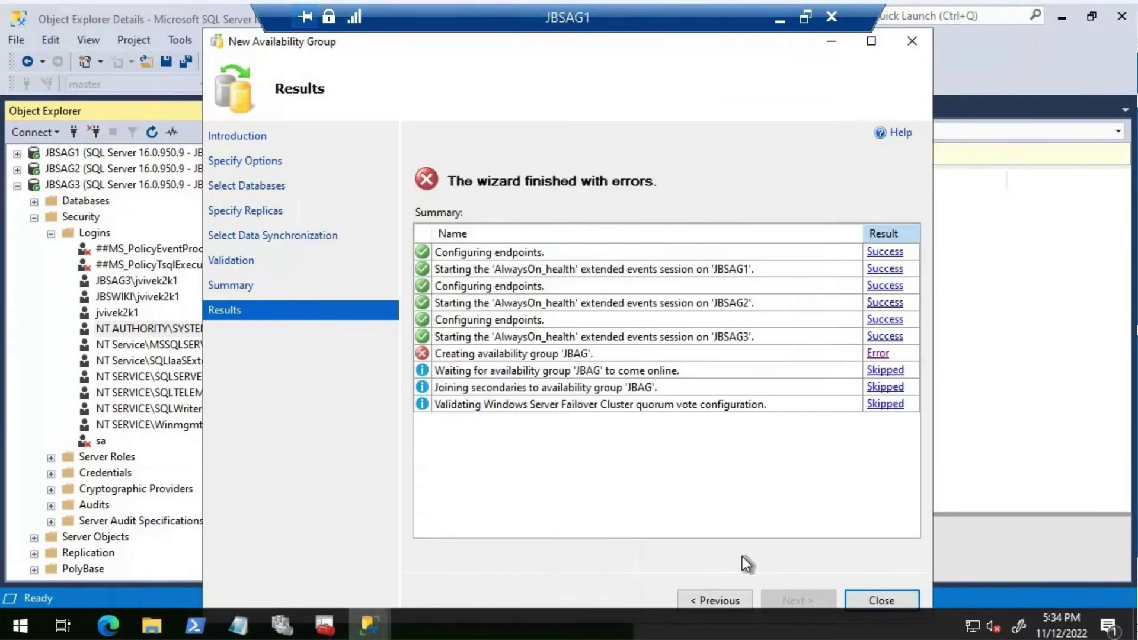
click(712, 600)
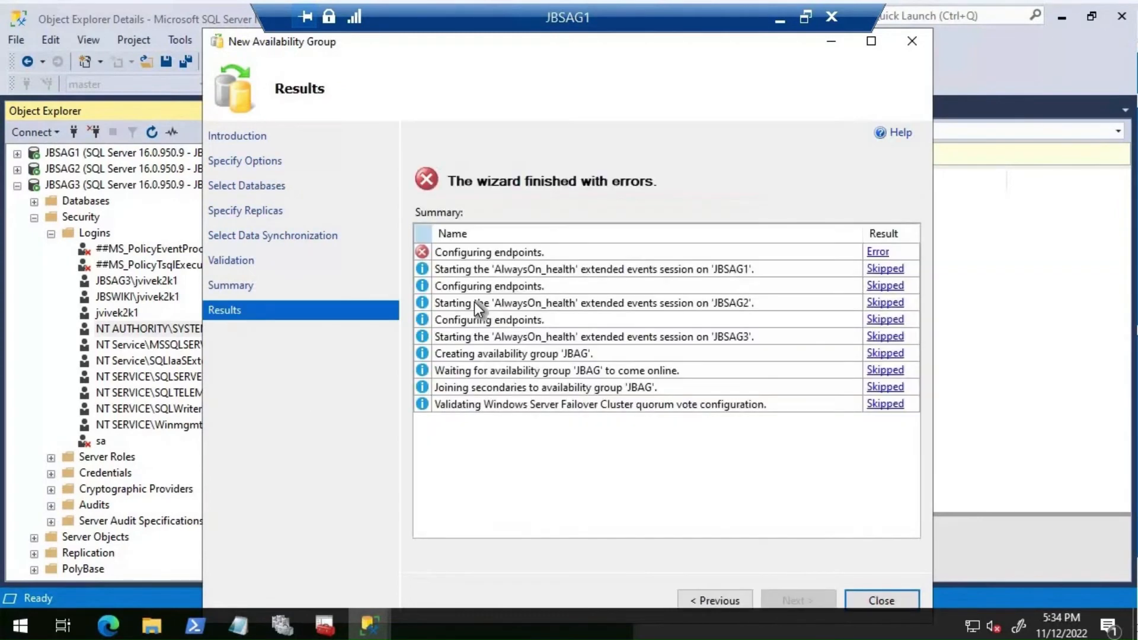
click(878, 253)
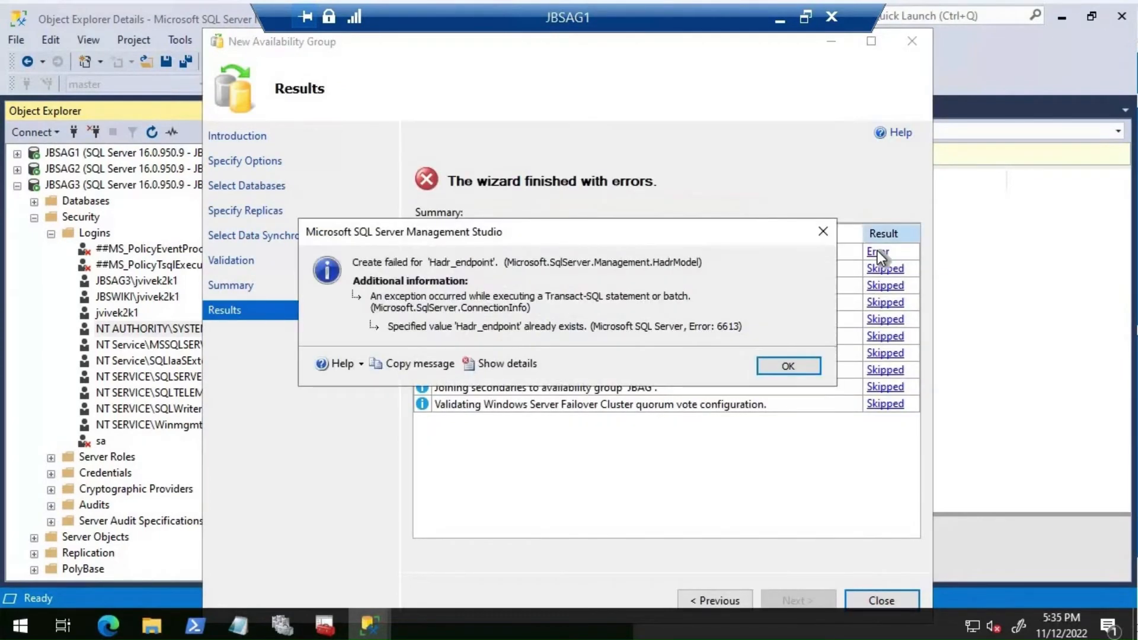
Dismiss the endpoint error and retry creating JBAG from the Validation page of the New Availability Group wizard.
click(778, 365)
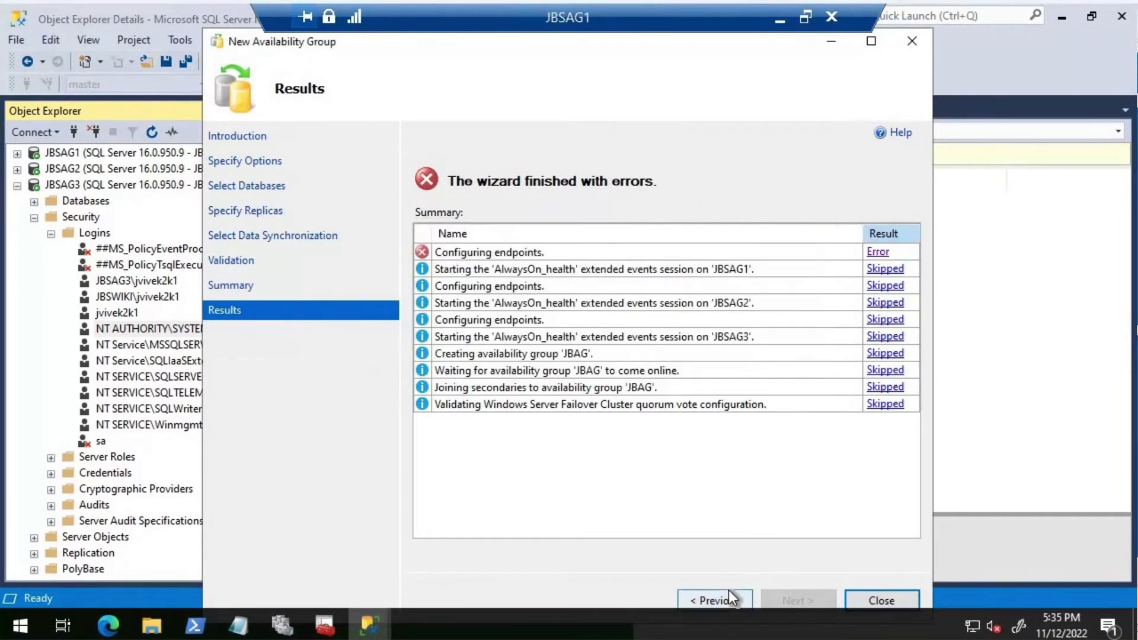
click(728, 591)
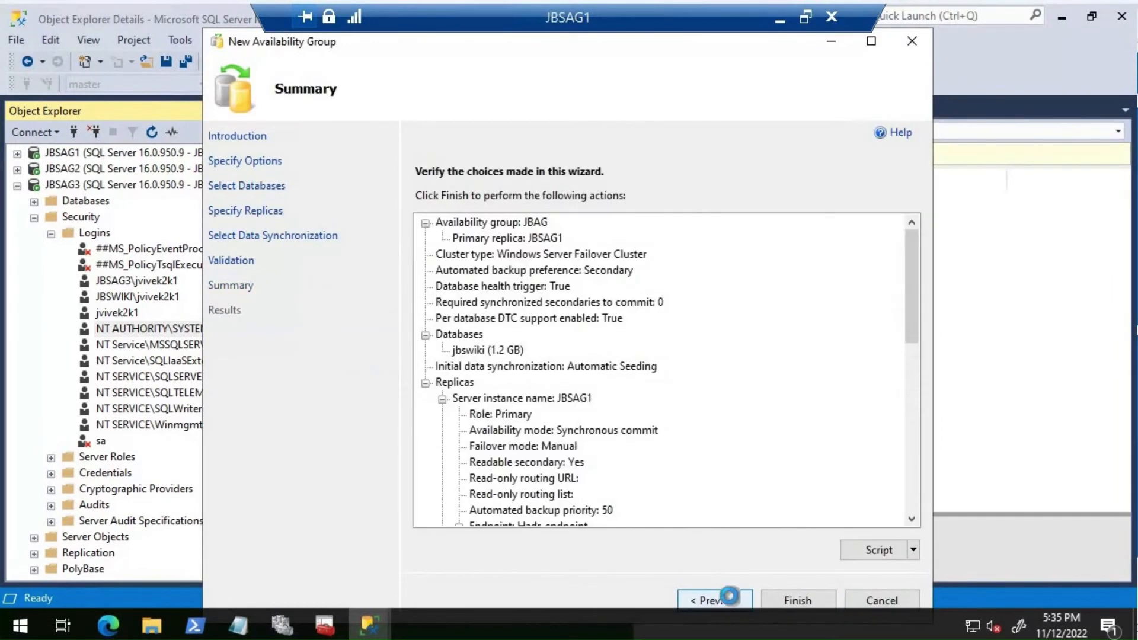
click(731, 596)
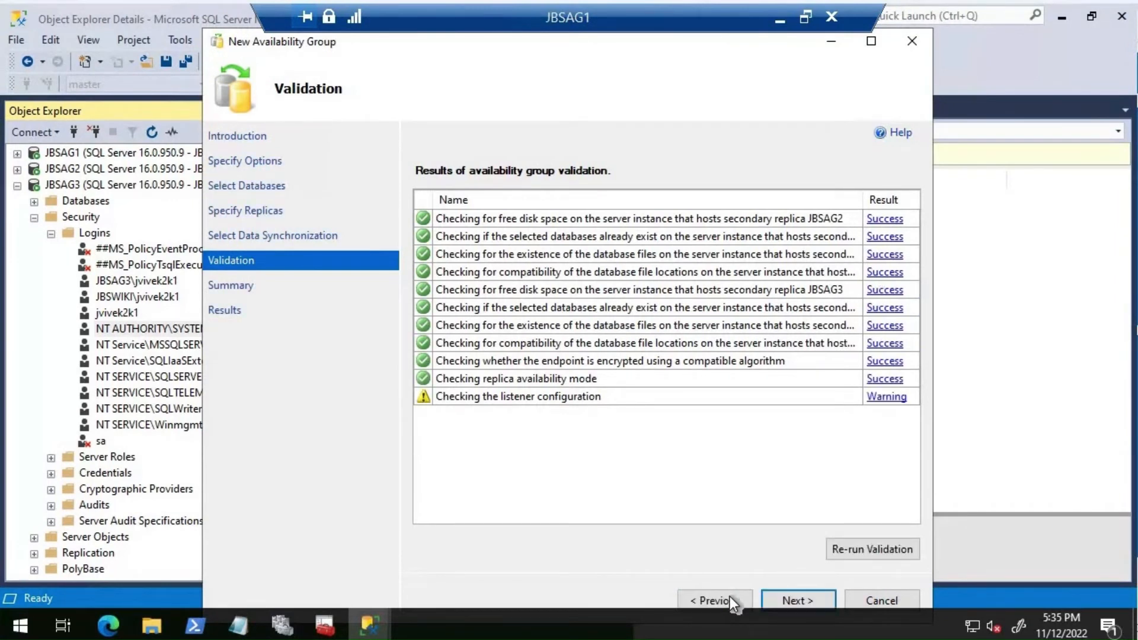
click(808, 595)
click(808, 595)
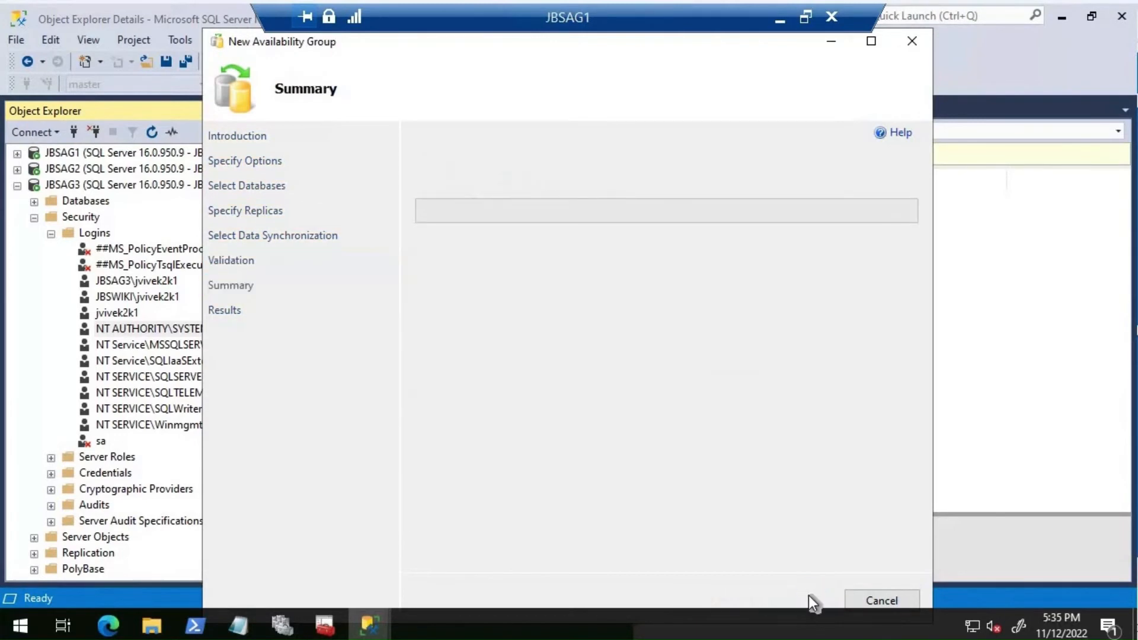
click(727, 593)
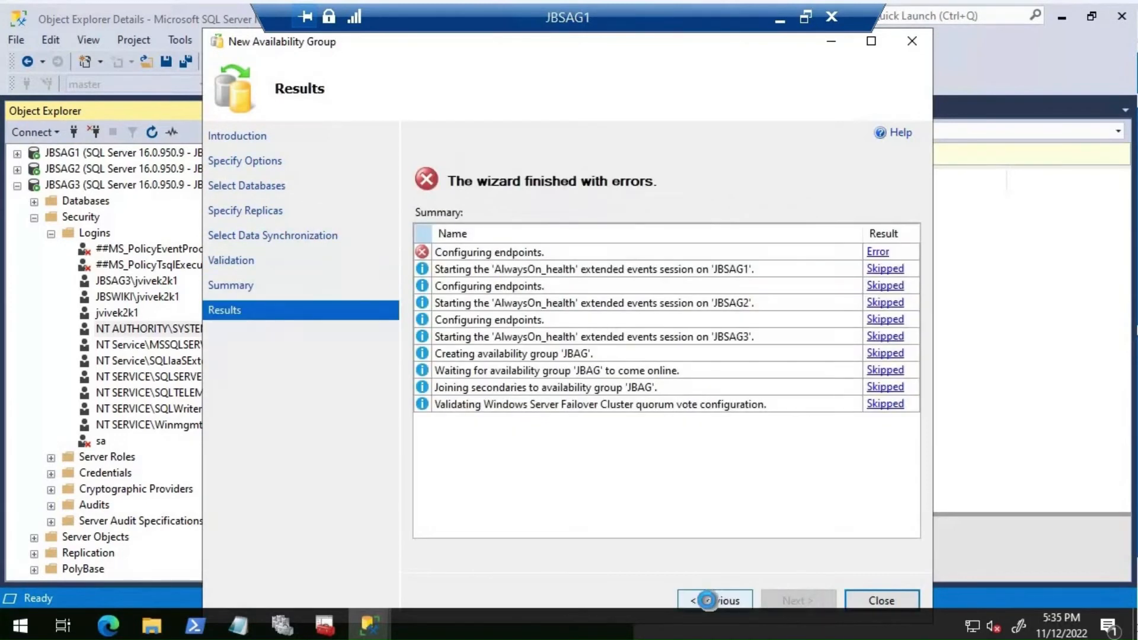
Cancel the New Availability Group wizard and refresh the JBSAG1, JBSAG2 and JBSAG3 server nodes in Object Explorer.
click(863, 597)
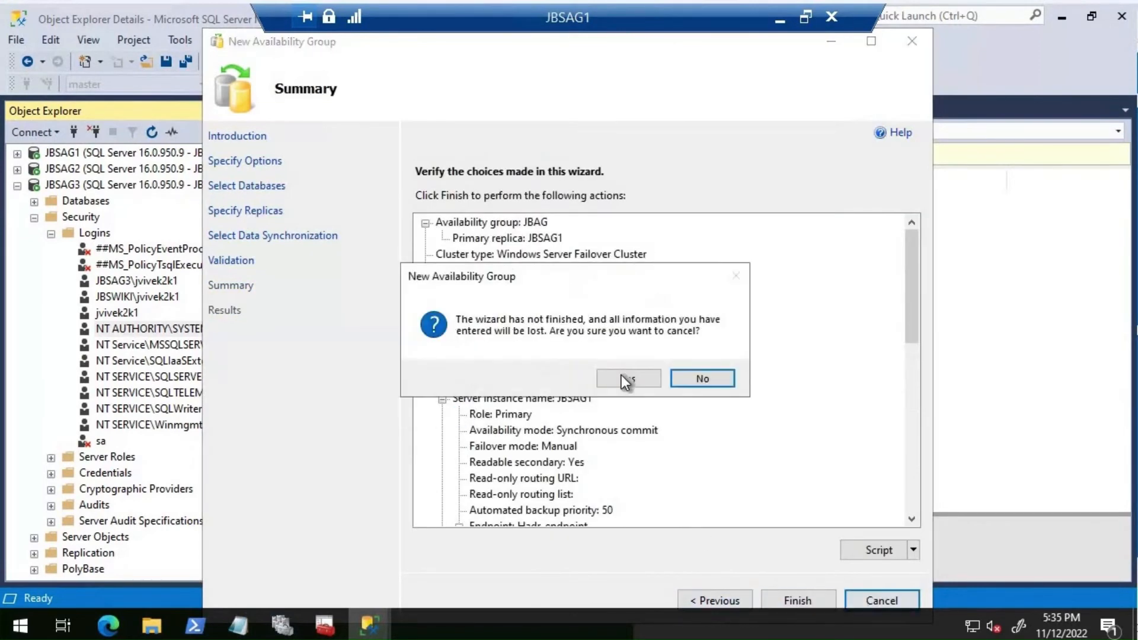
key(y)
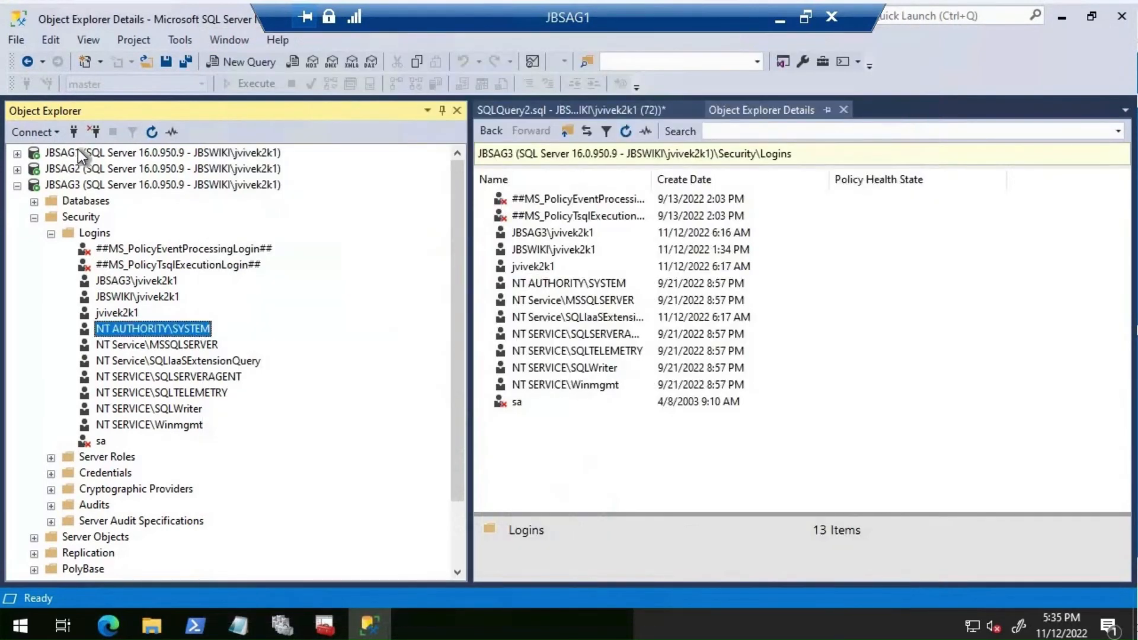
click(139, 153)
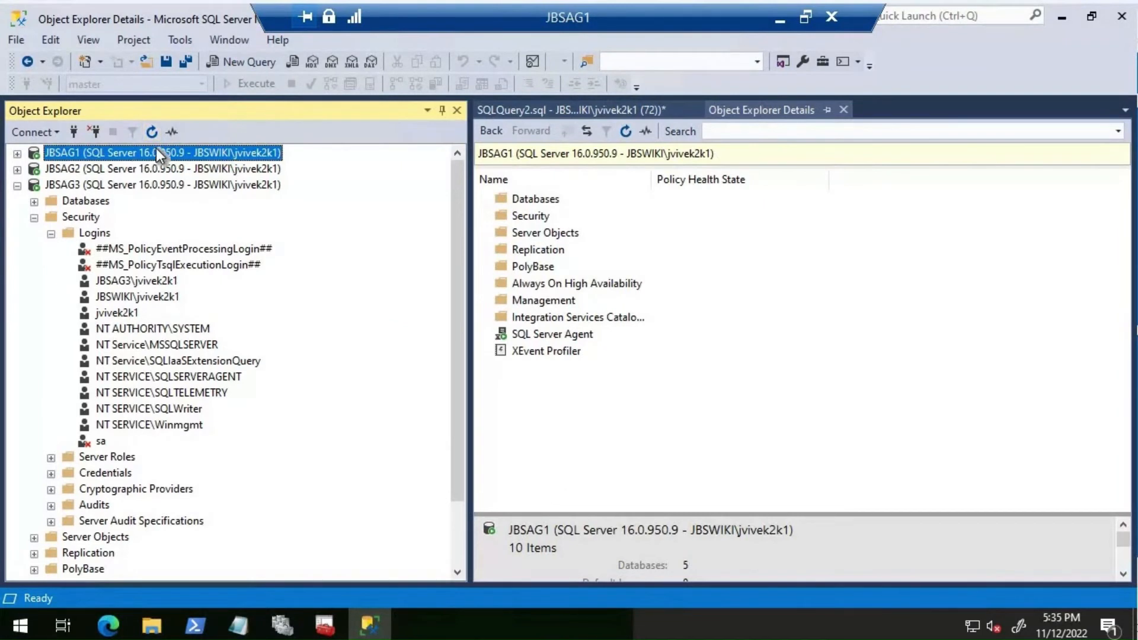
key(Down)
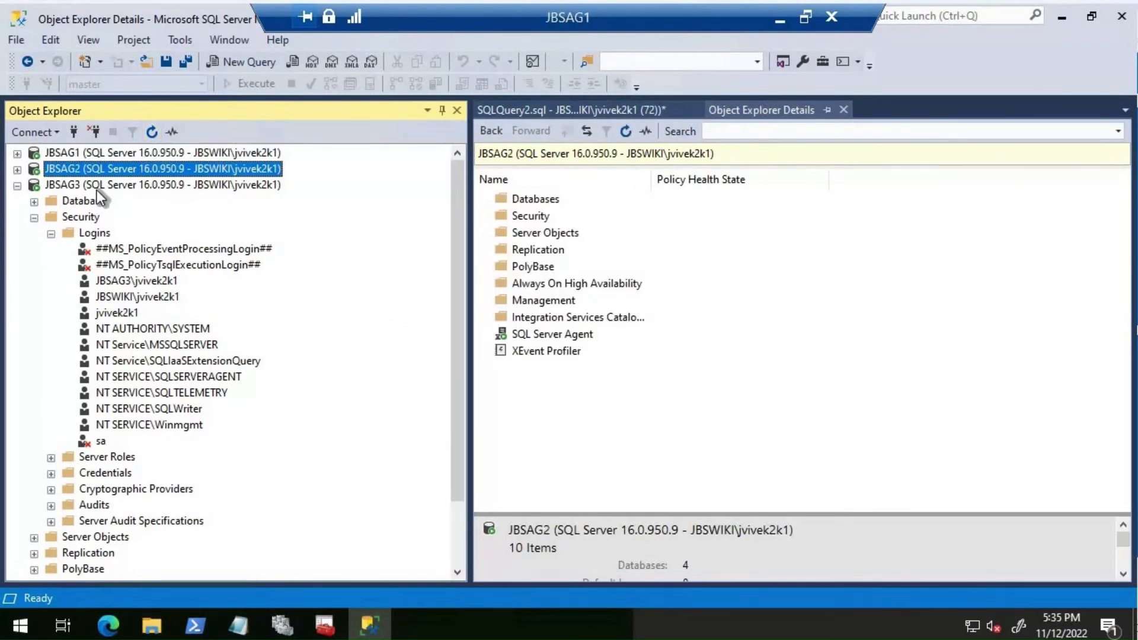
key(Down)
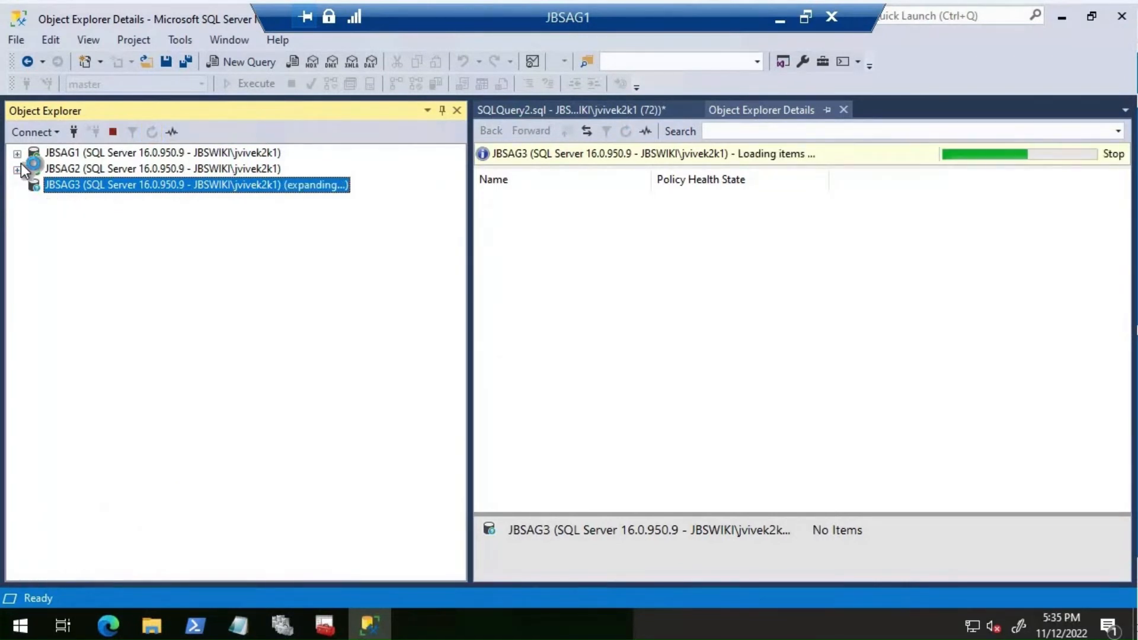
Check JBSAG1's Availability Groups folder and its Database Mirroring endpoints for leftovers from the earlier creation attempts.
click(18, 154)
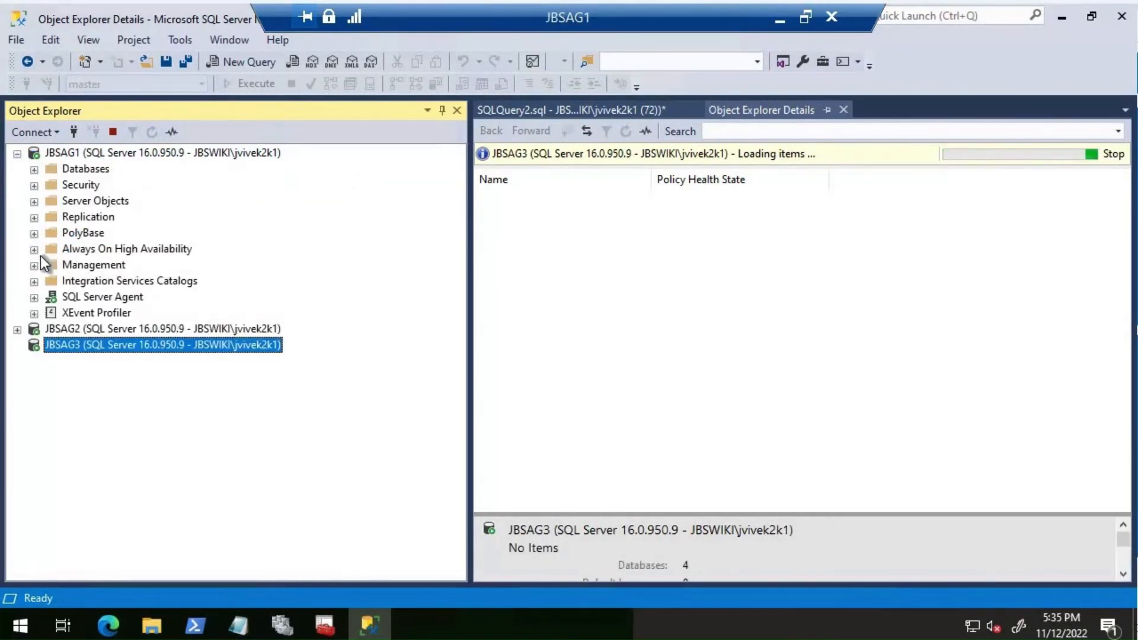
click(34, 249)
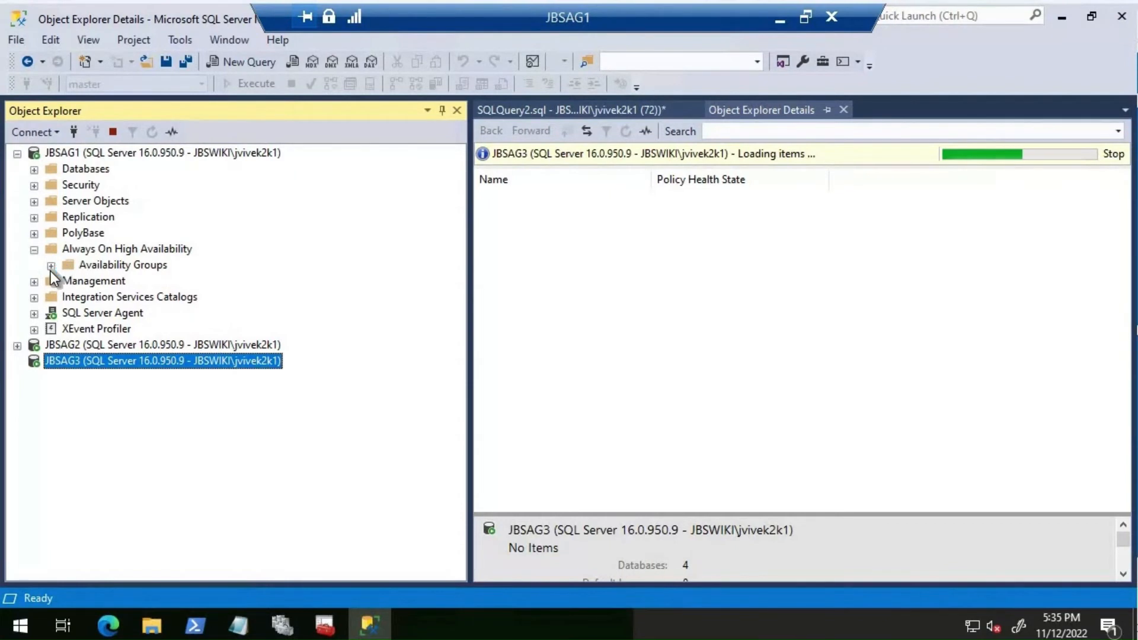
click(35, 203)
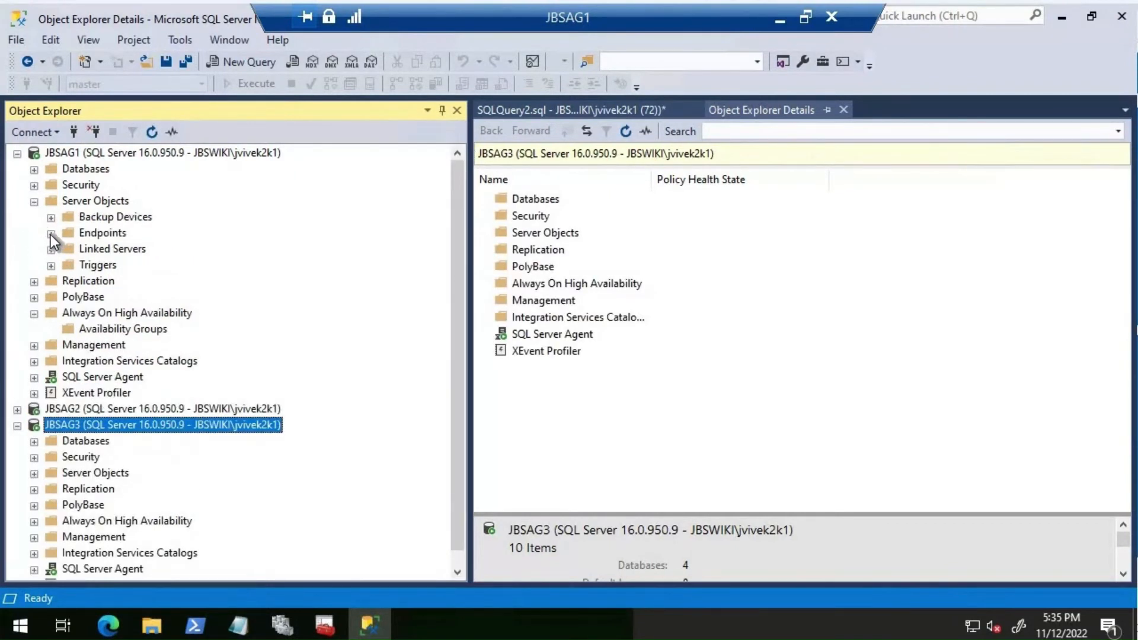
click(51, 233)
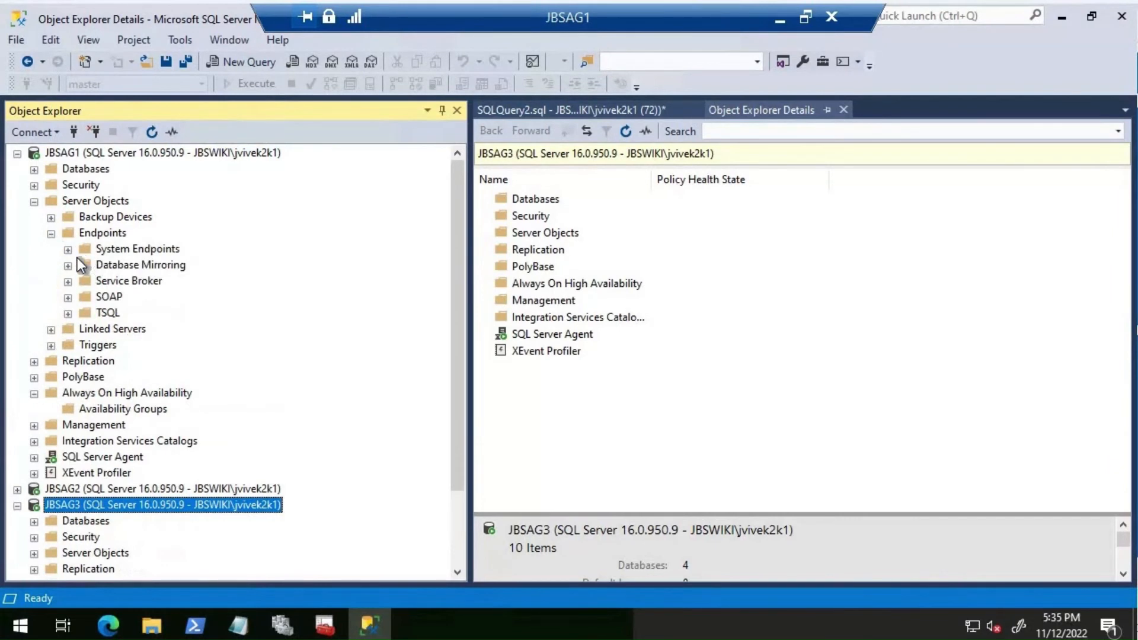
click(68, 266)
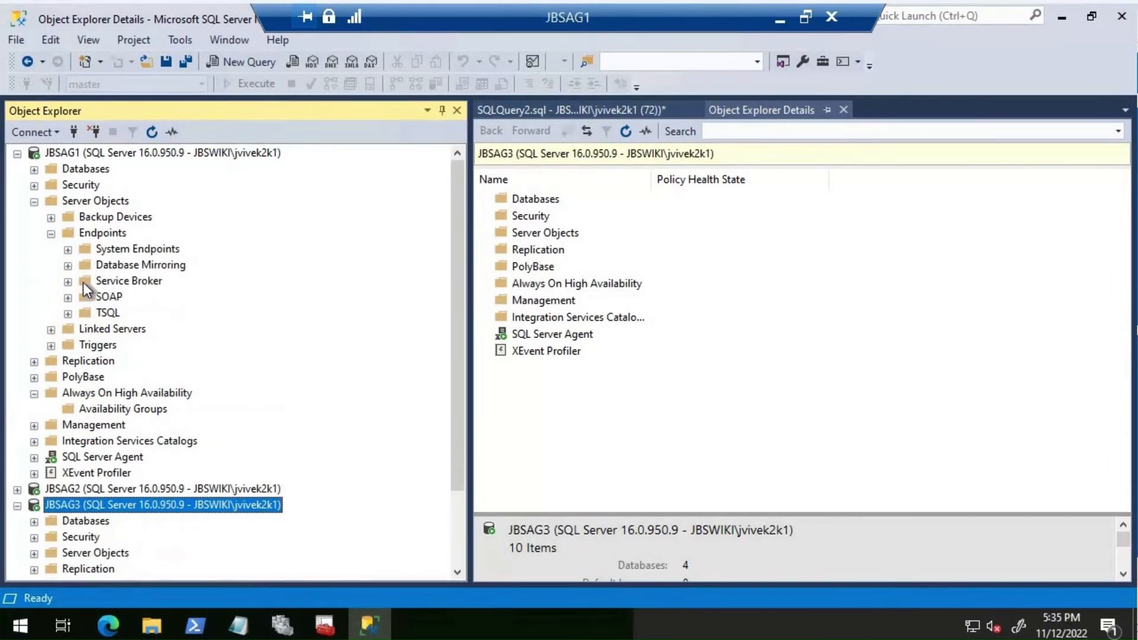
click(35, 202)
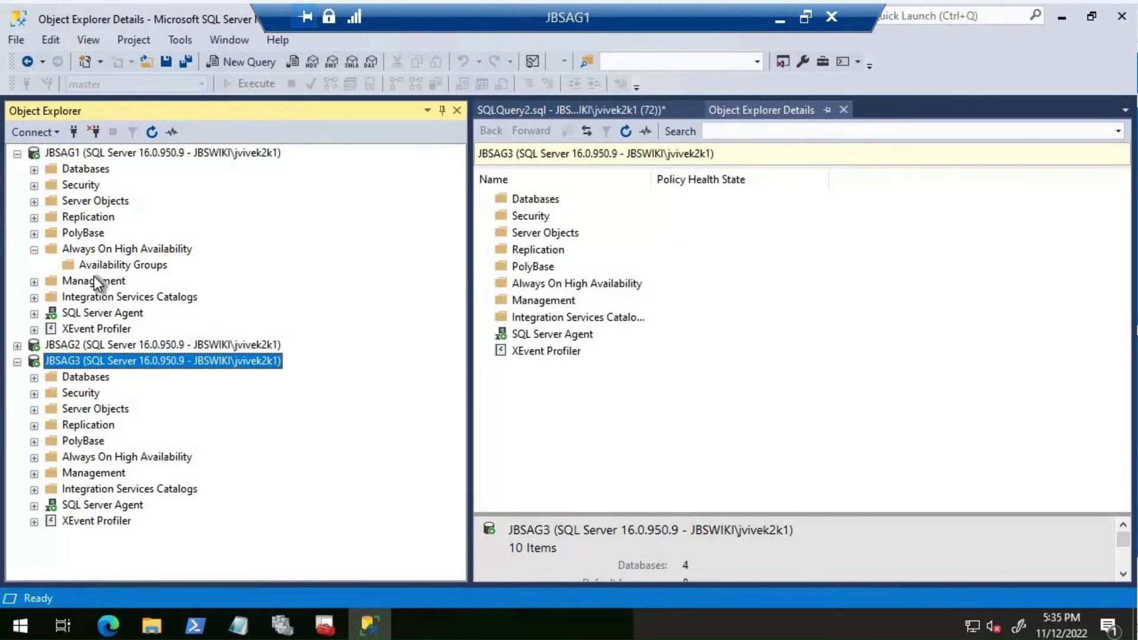
Start a new availability group on JBSAG1 named JBAG with Database Level Health Detection and Per Database DTC Support enabled.
right_click(76, 264)
click(119, 280)
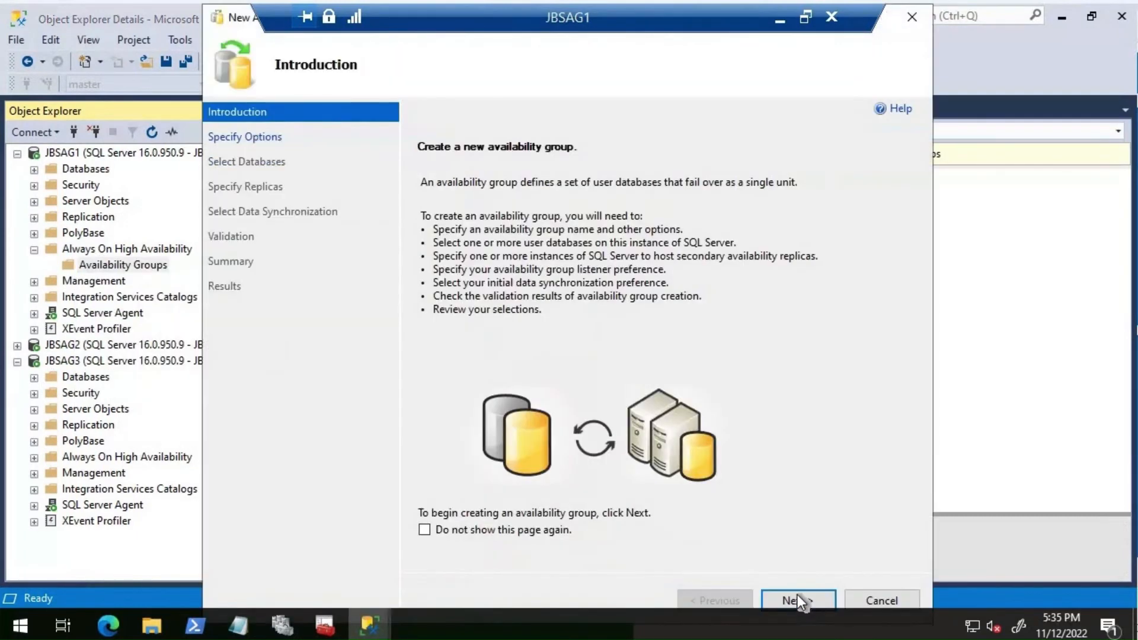
click(798, 595)
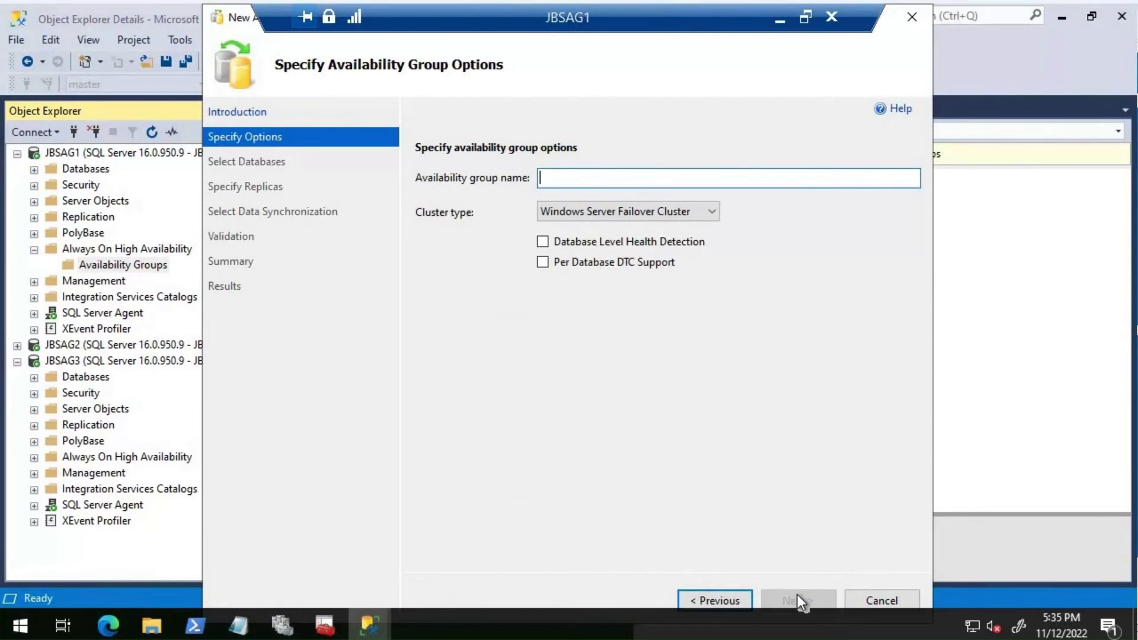
text(JBAG)
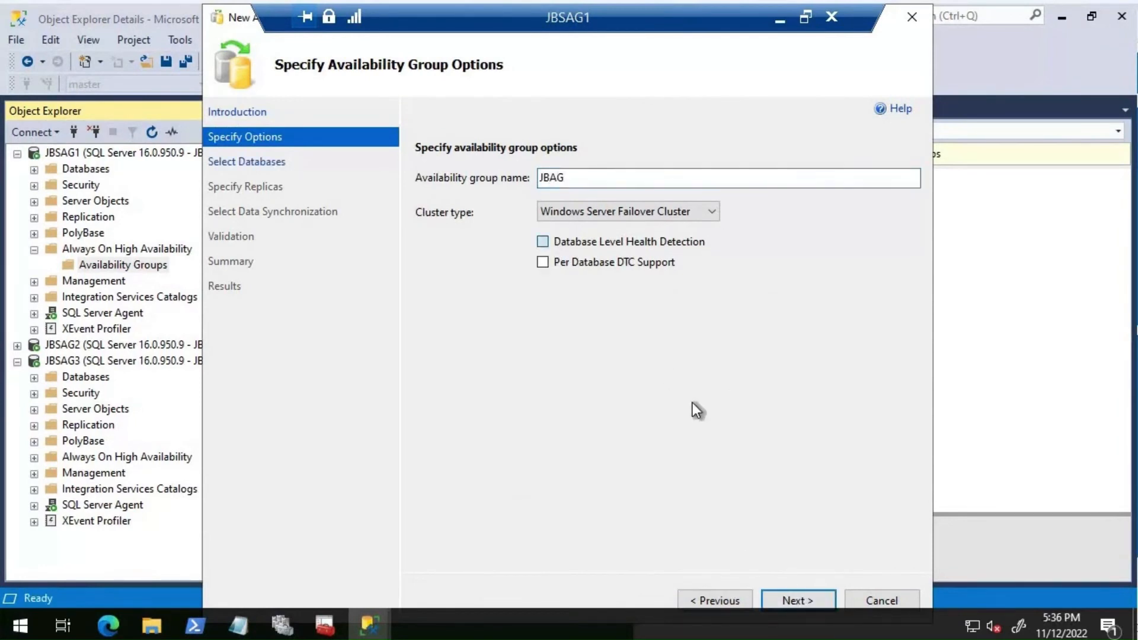
click(542, 241)
click(542, 262)
click(801, 599)
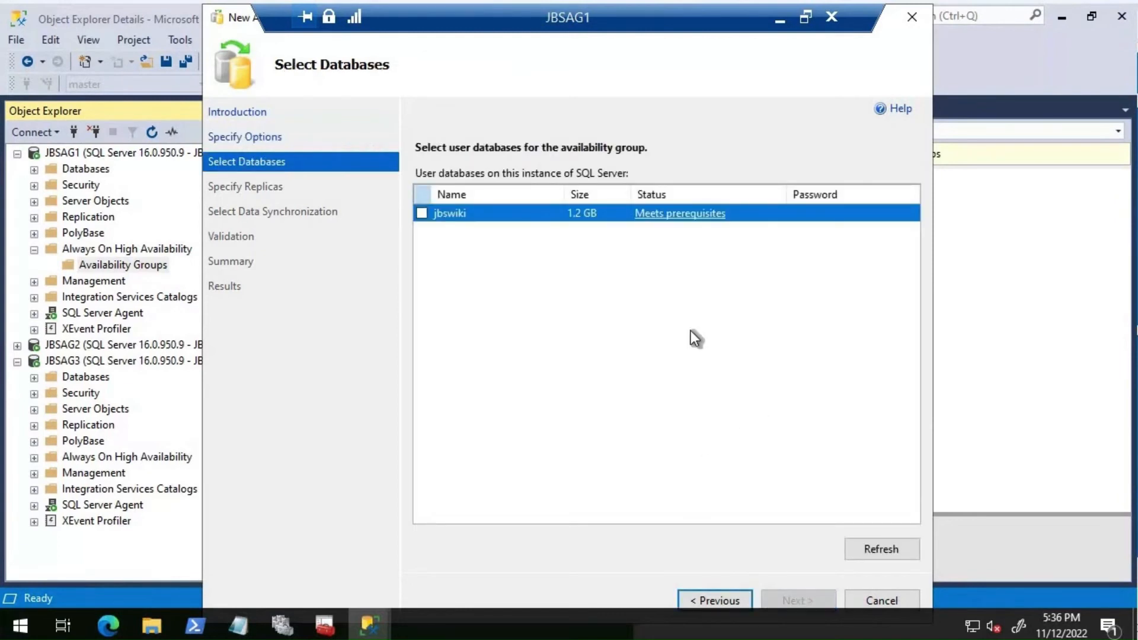
Include the jbswiki database in the availability group and add JBSAG2 and JBSAG3 as secondary replicas.
click(422, 214)
click(797, 600)
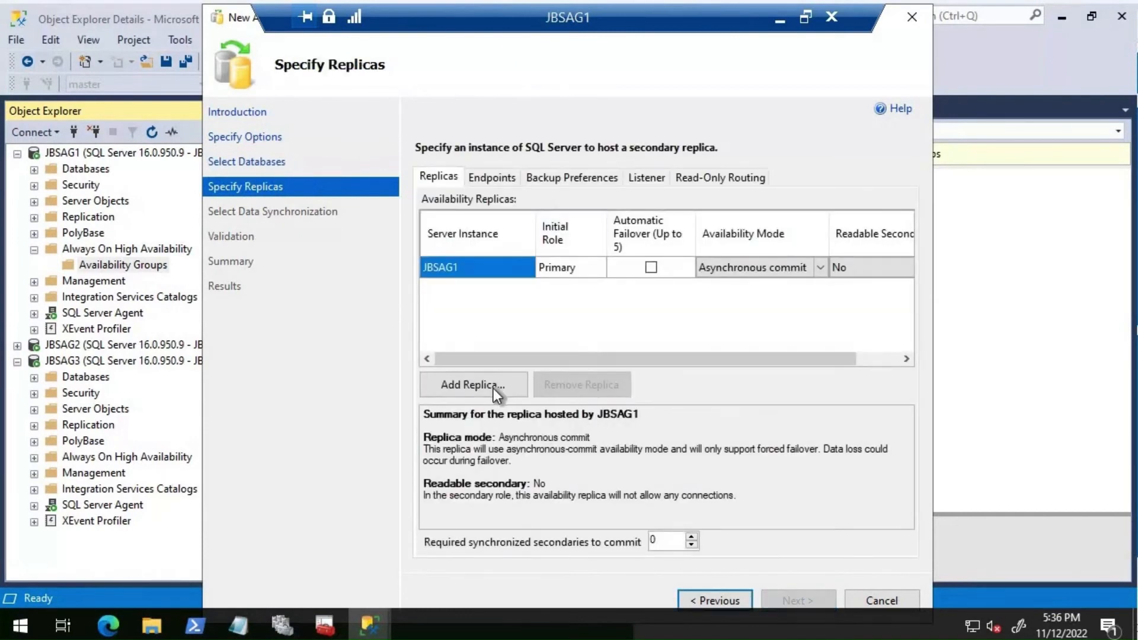
click(493, 385)
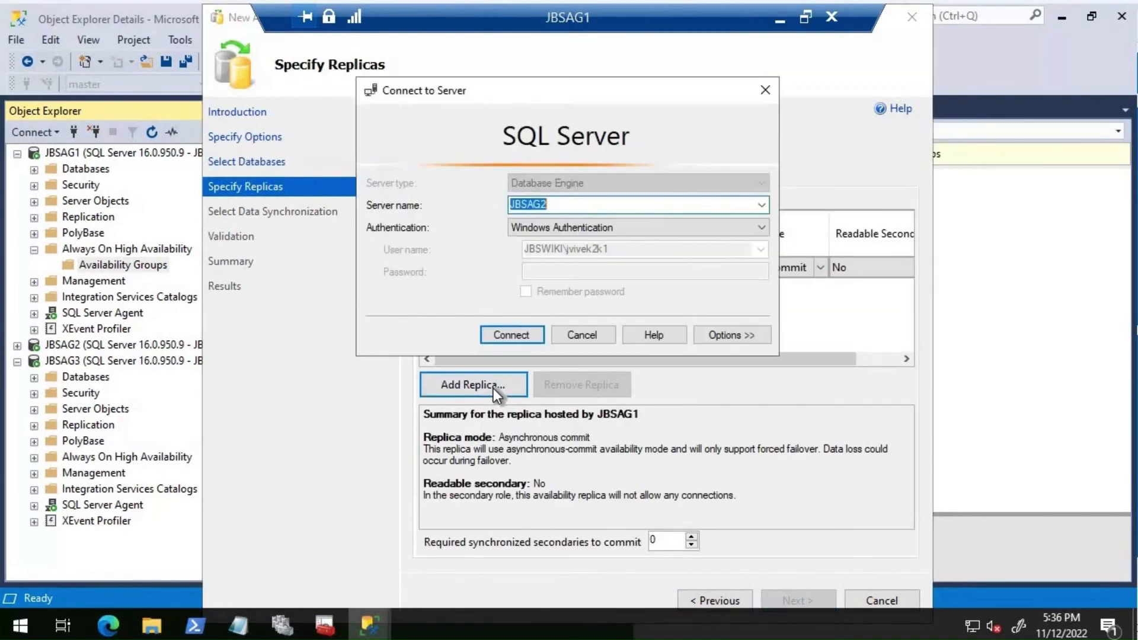
key(Return)
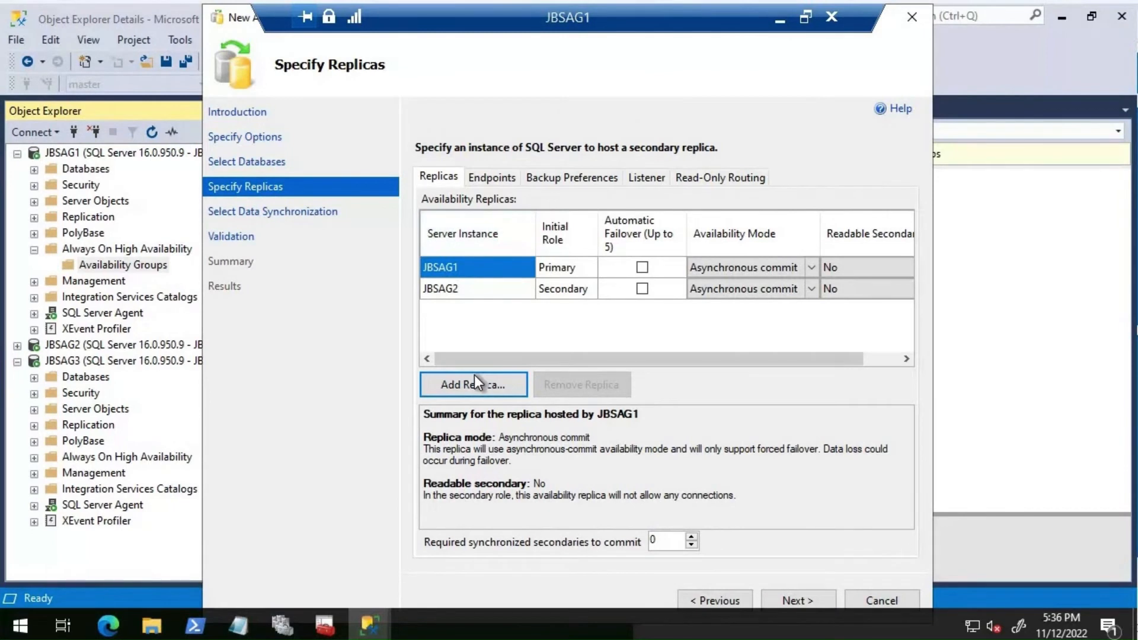
click(474, 380)
text(JBSAG3)
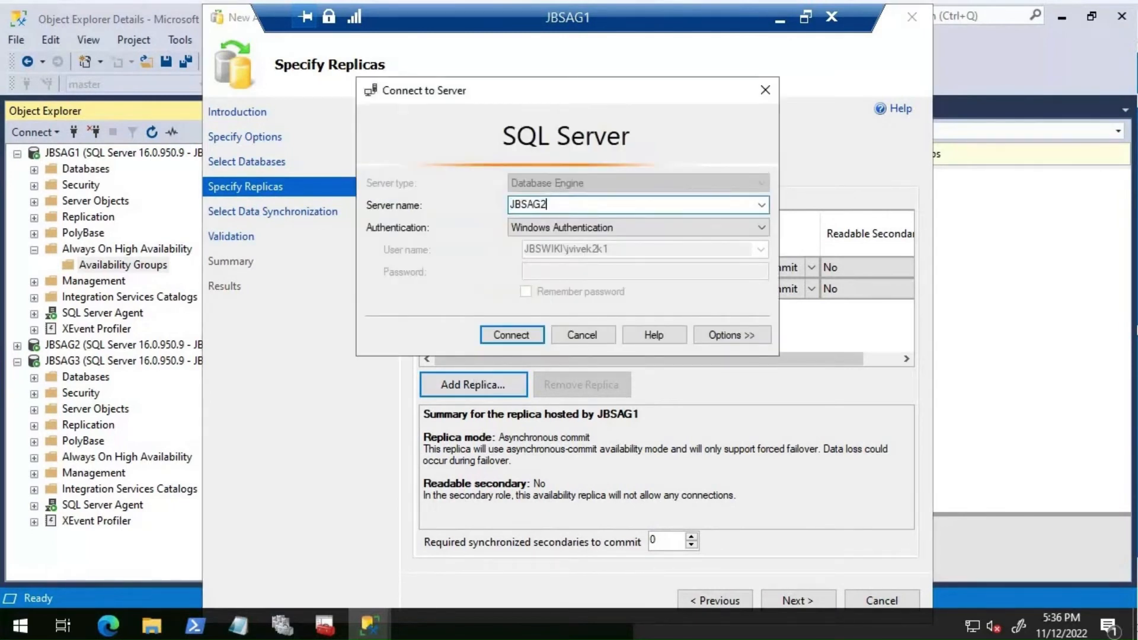
key(Return)
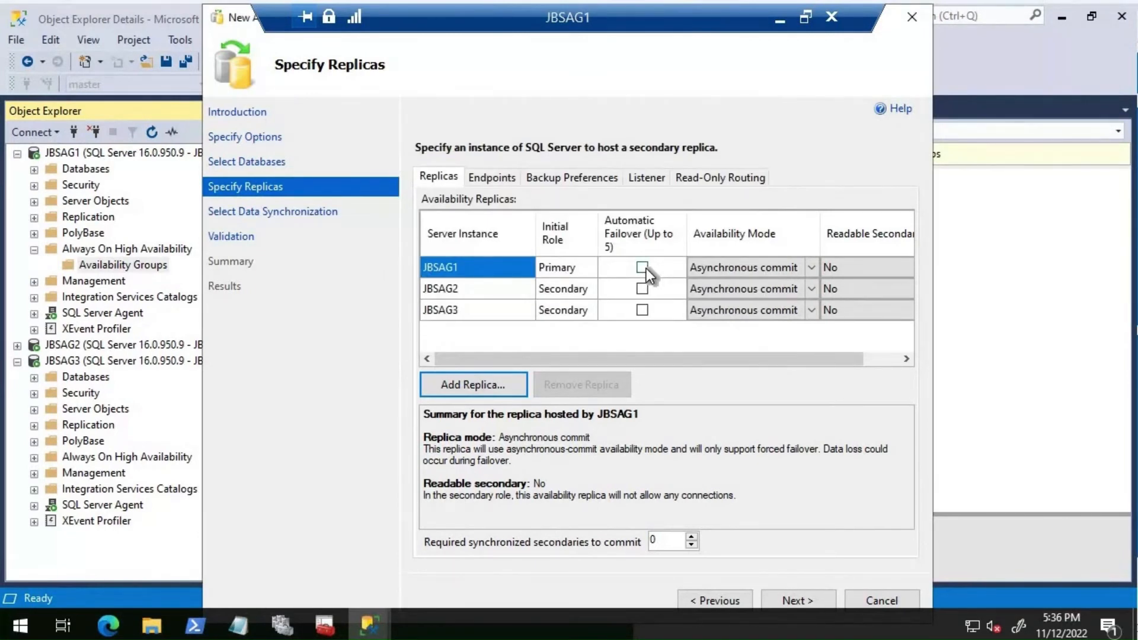
Enable automatic failover for JBSAG1 and JBSAG2, and review the endpoint, backup preference, listener and read-only routing settings.
click(643, 268)
click(645, 289)
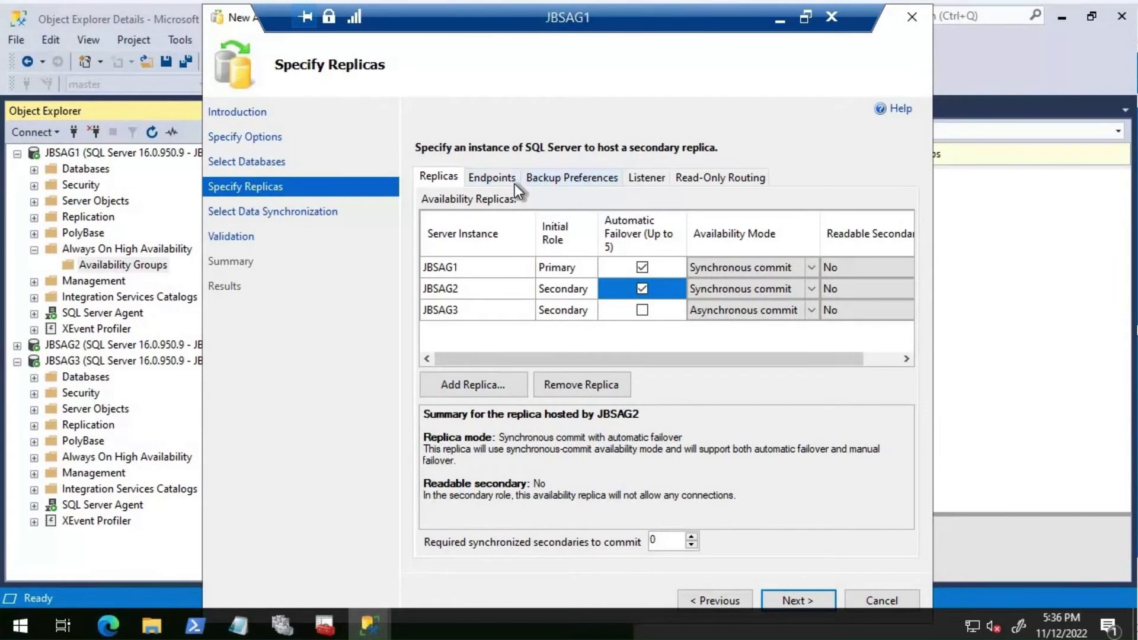
click(481, 182)
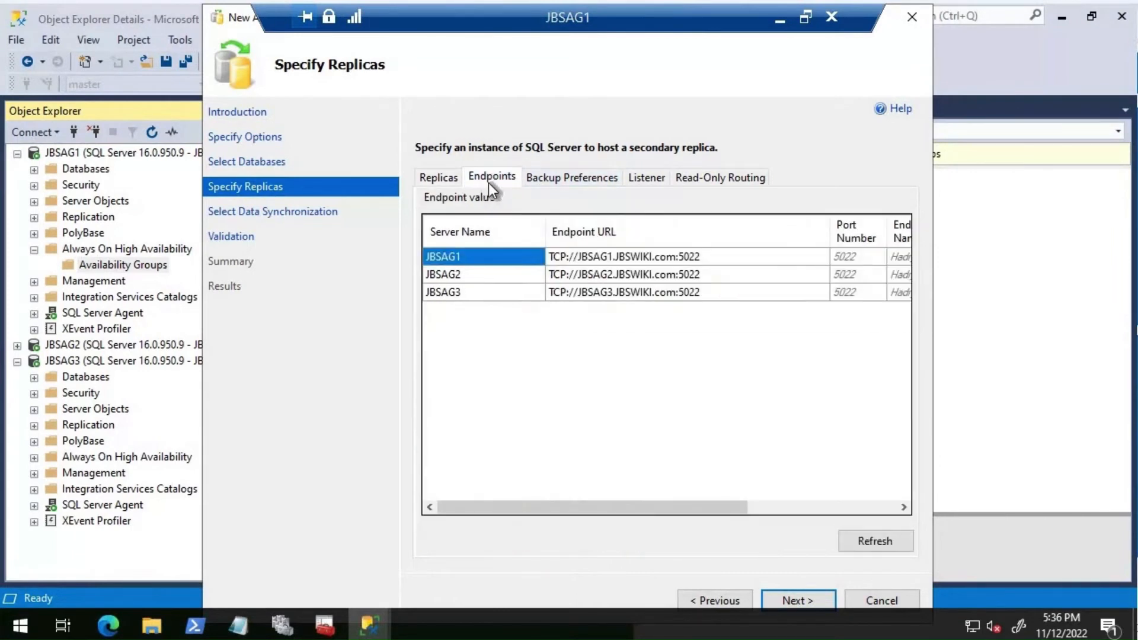
click(589, 180)
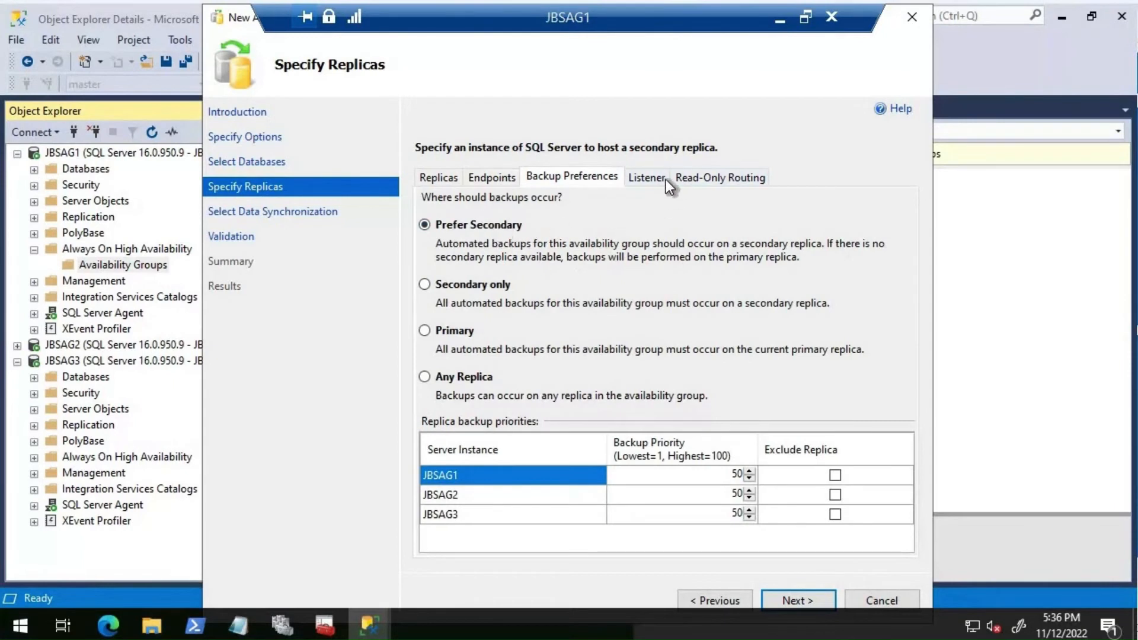
click(667, 179)
click(713, 179)
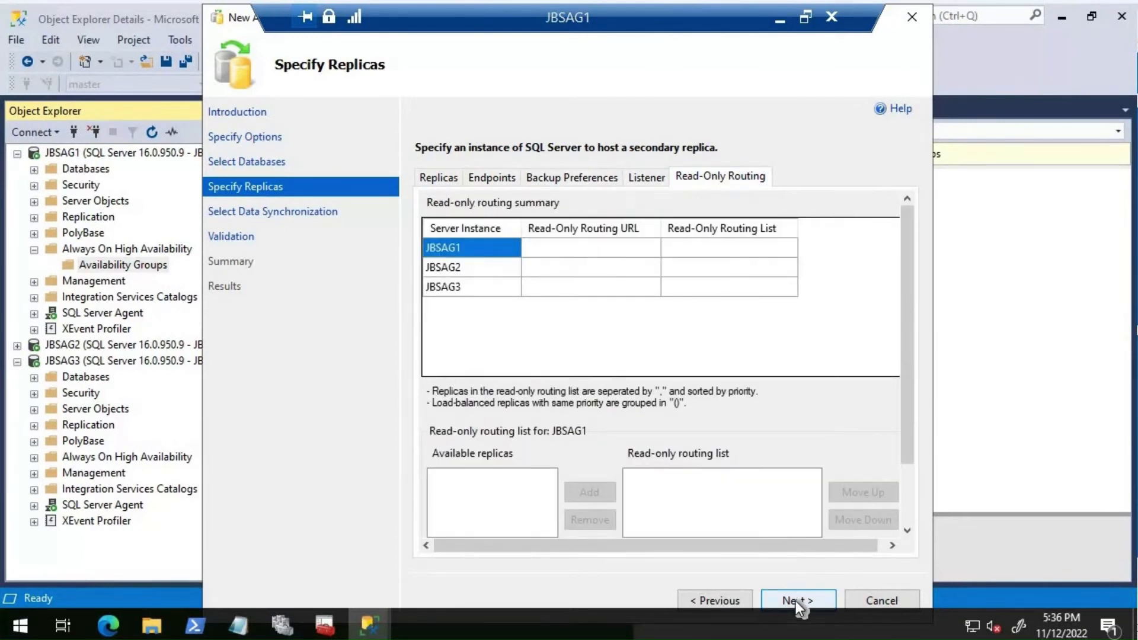
click(796, 600)
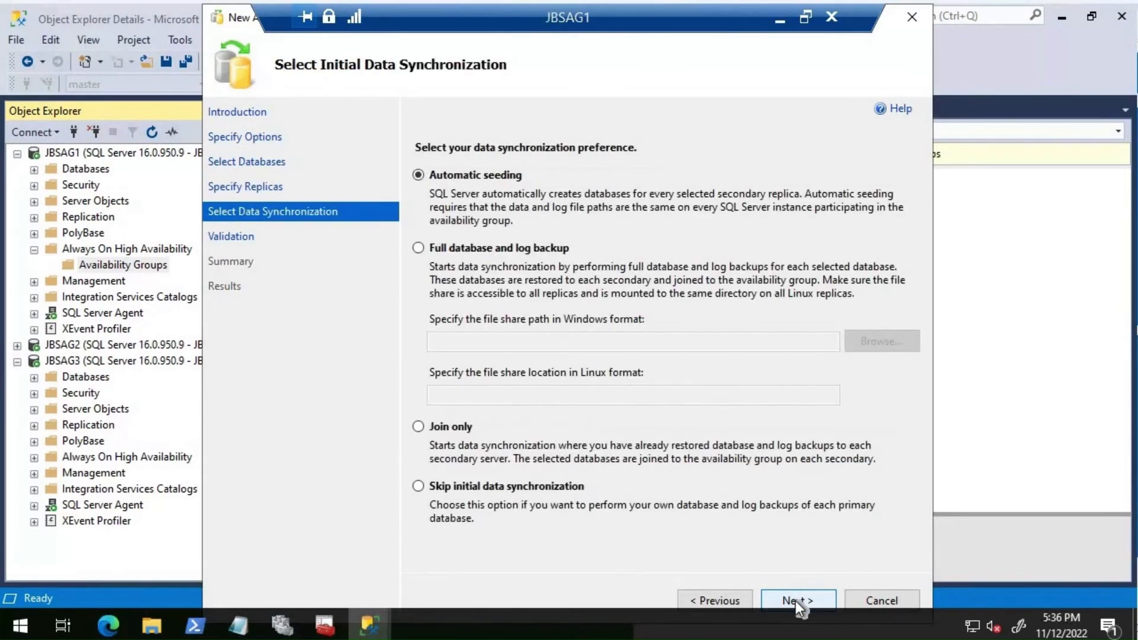
Keep automatic seeding for initial data synchronization, create the JBAG availability group after validation, and close the wizard.
click(796, 600)
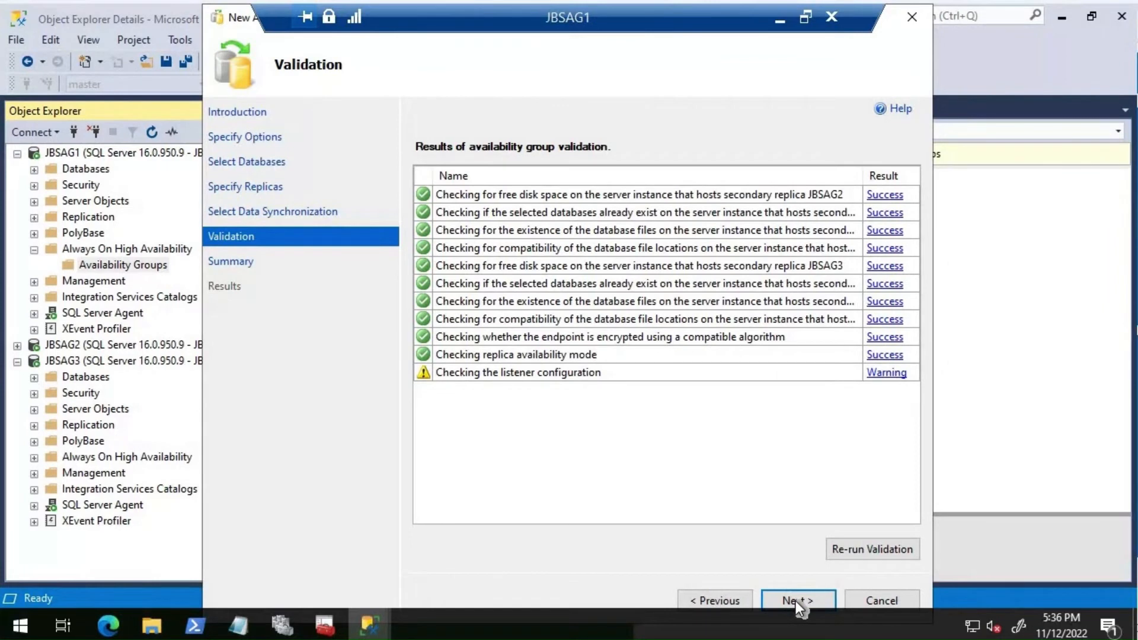
click(795, 600)
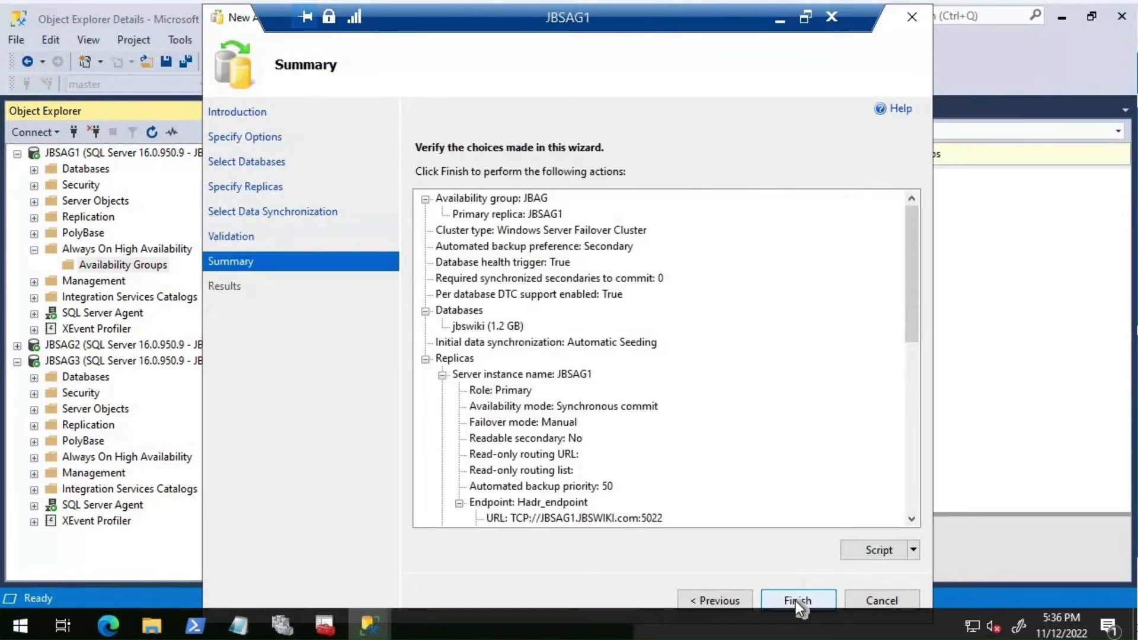
click(796, 600)
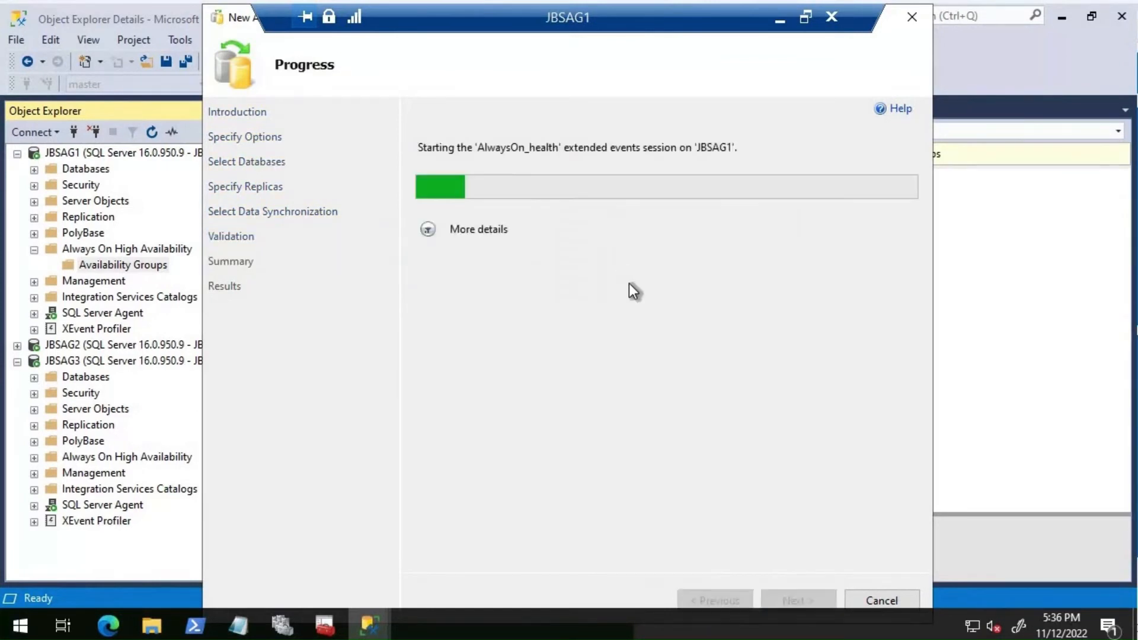
click(427, 229)
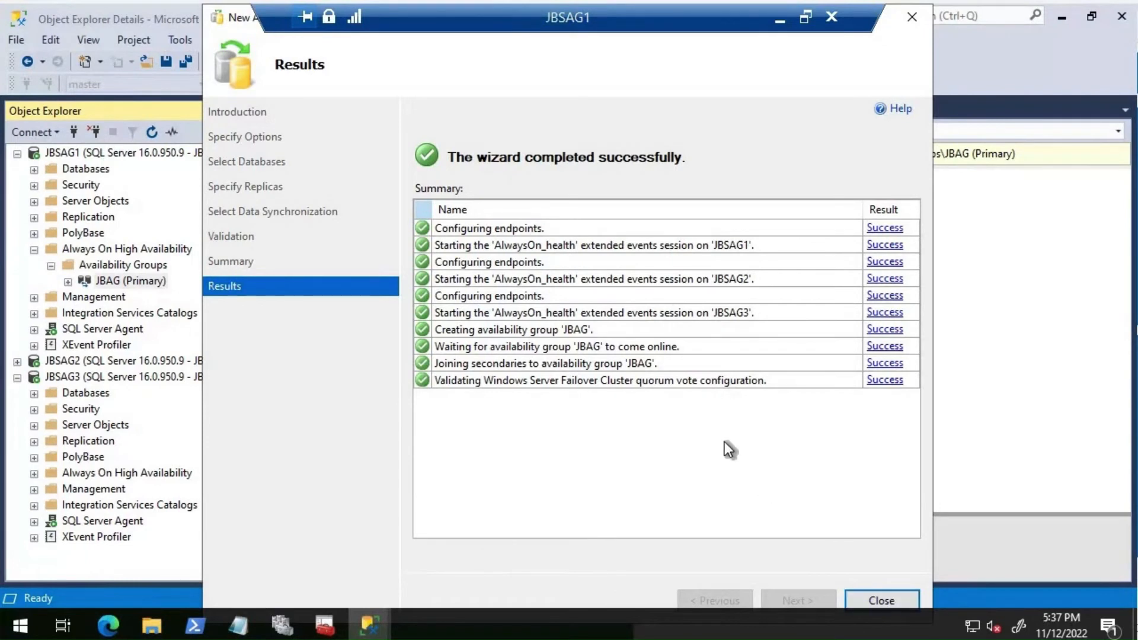
click(883, 602)
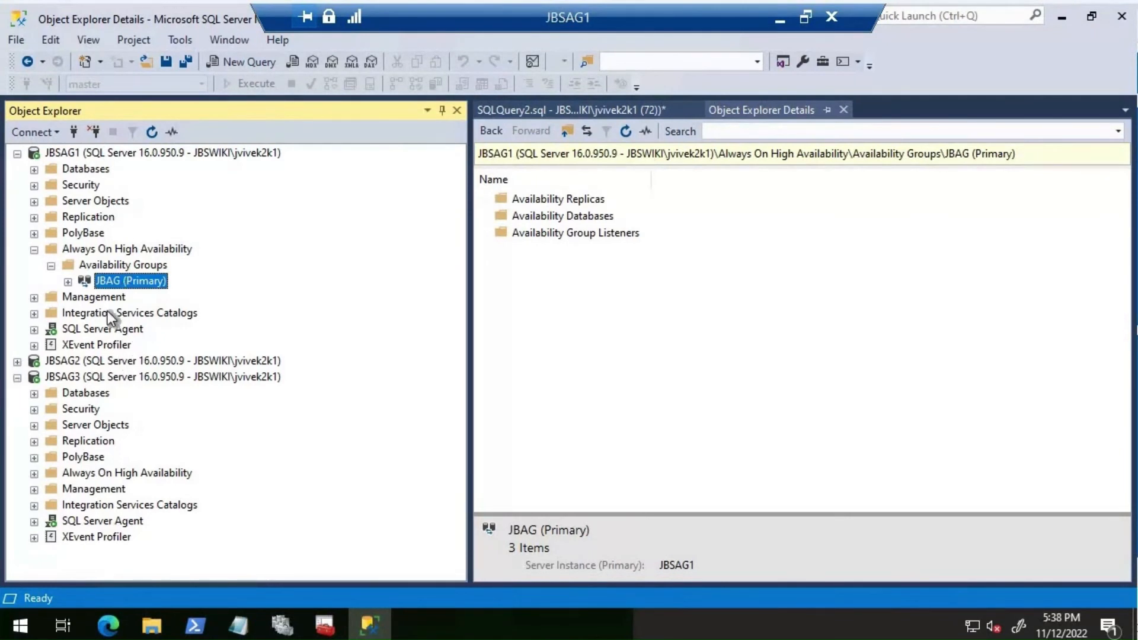
Refresh JBSAG3 and show the JBAG dashboard, widening the columns to review each replica's role, availability mode and synchronization state.
click(84, 382)
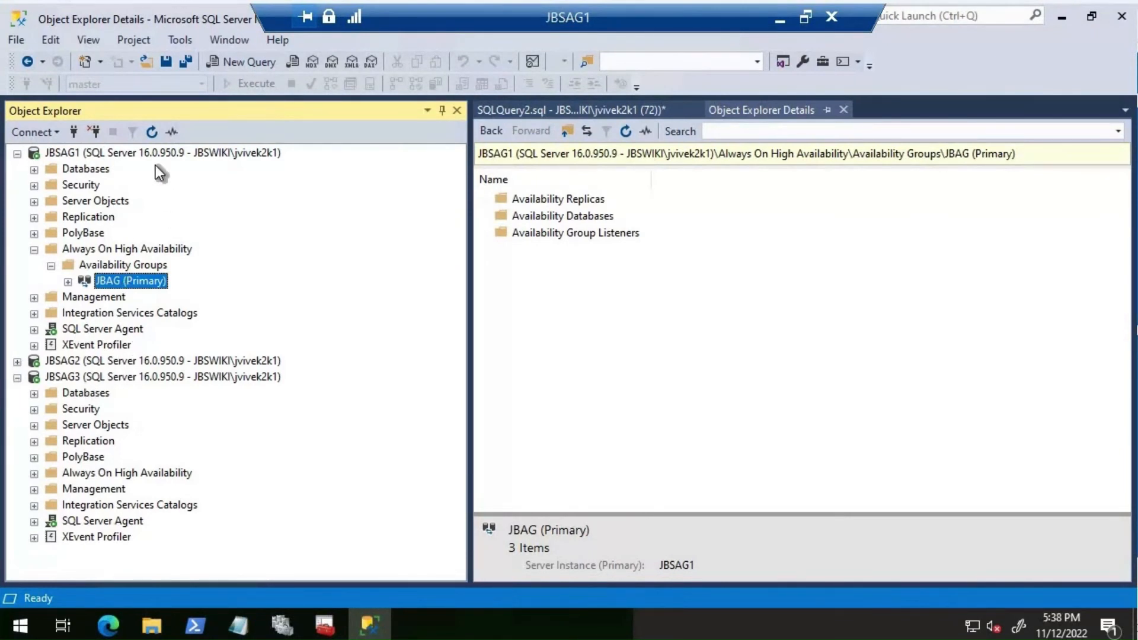
click(151, 131)
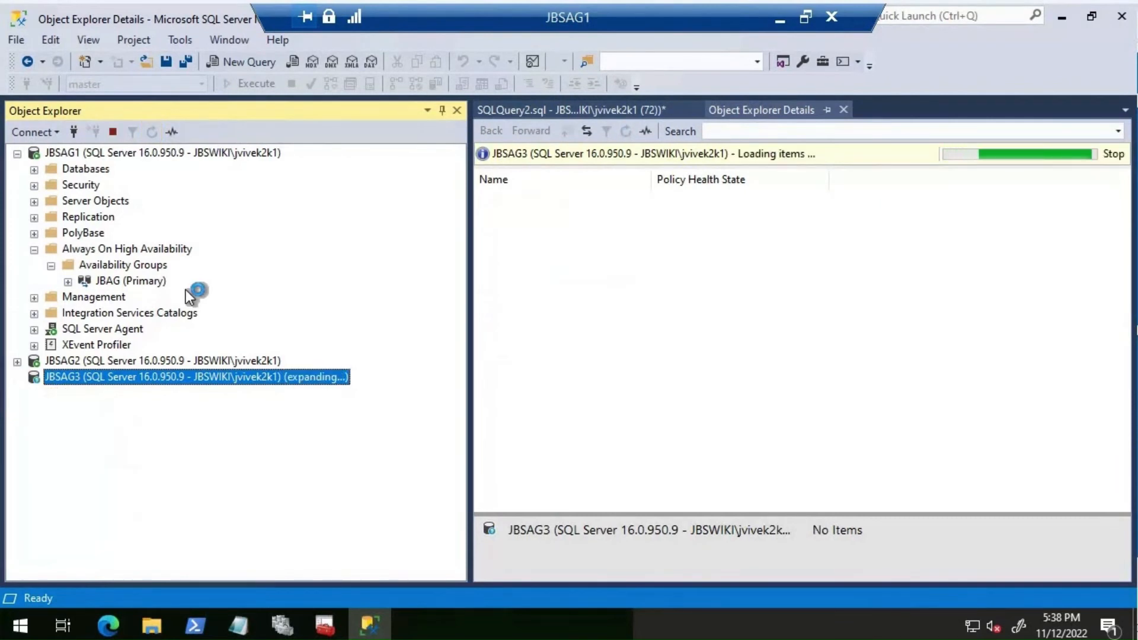
right_click(122, 282)
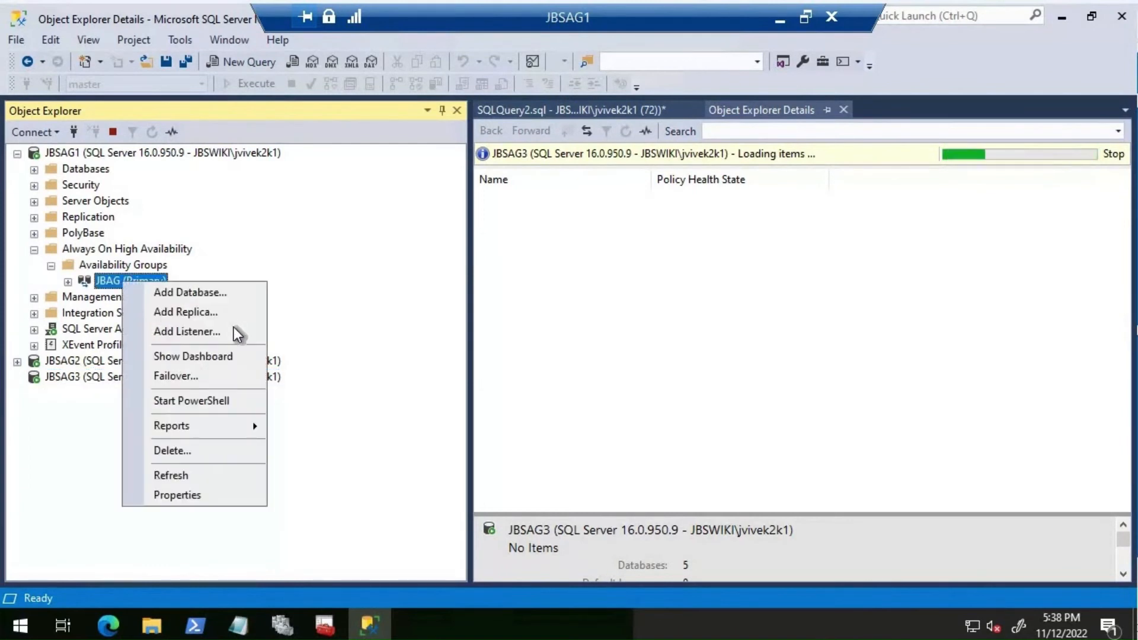
click(201, 357)
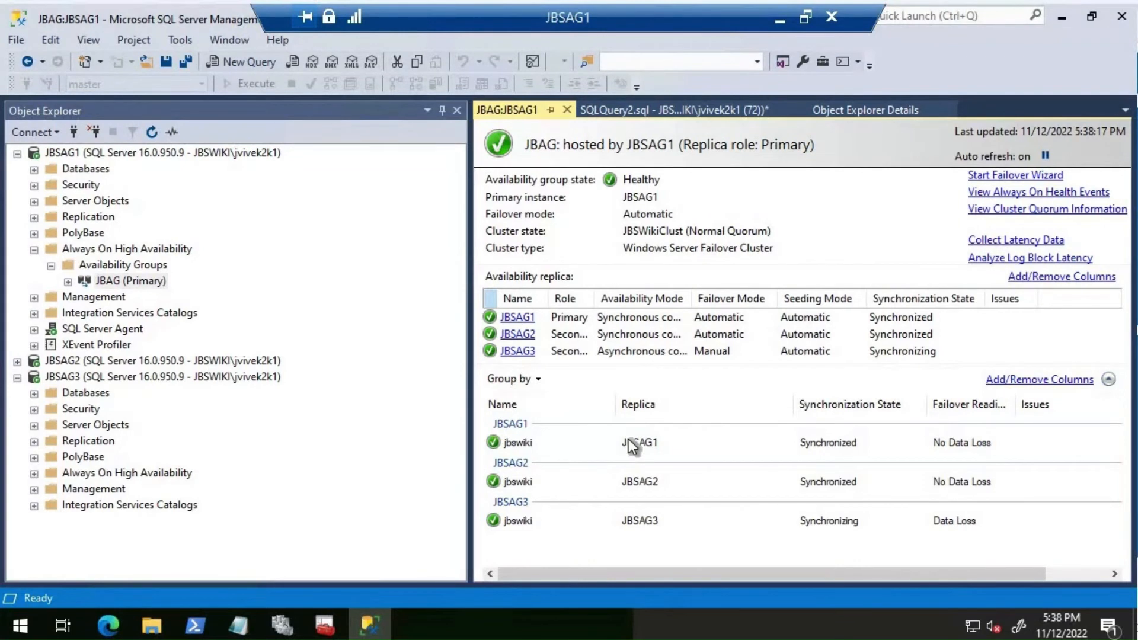
double_click(595, 301)
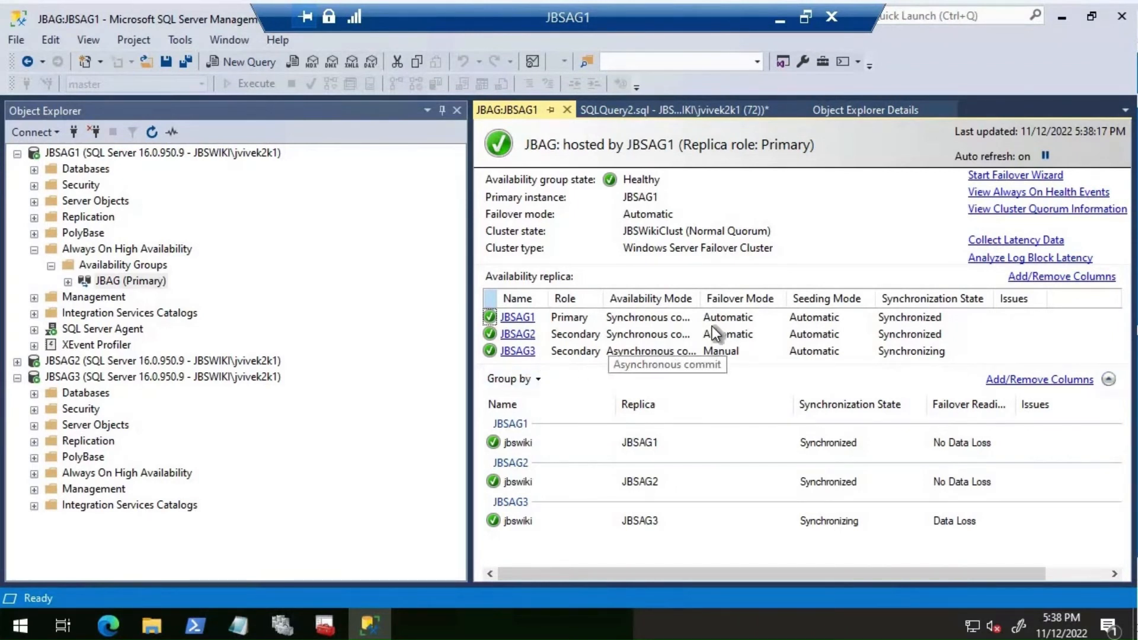
double_click(701, 300)
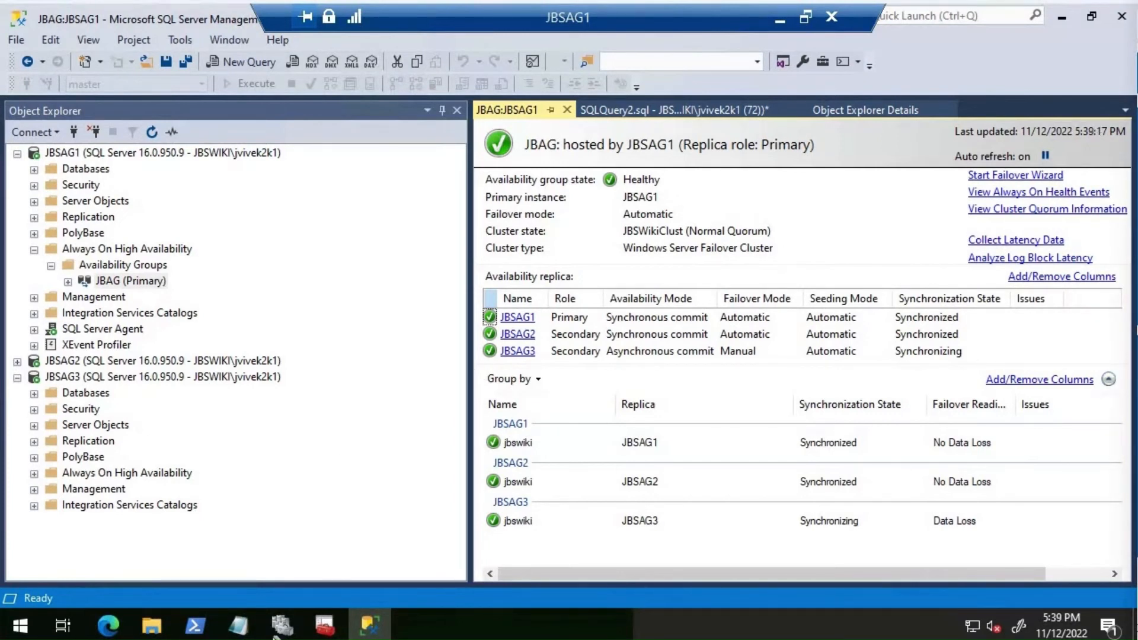
Check the planned JBSAPP addresses in Notepad, and add a client access point named JBSAPP to the JBAG role in Failover Cluster Manager.
key(alt+Tab)
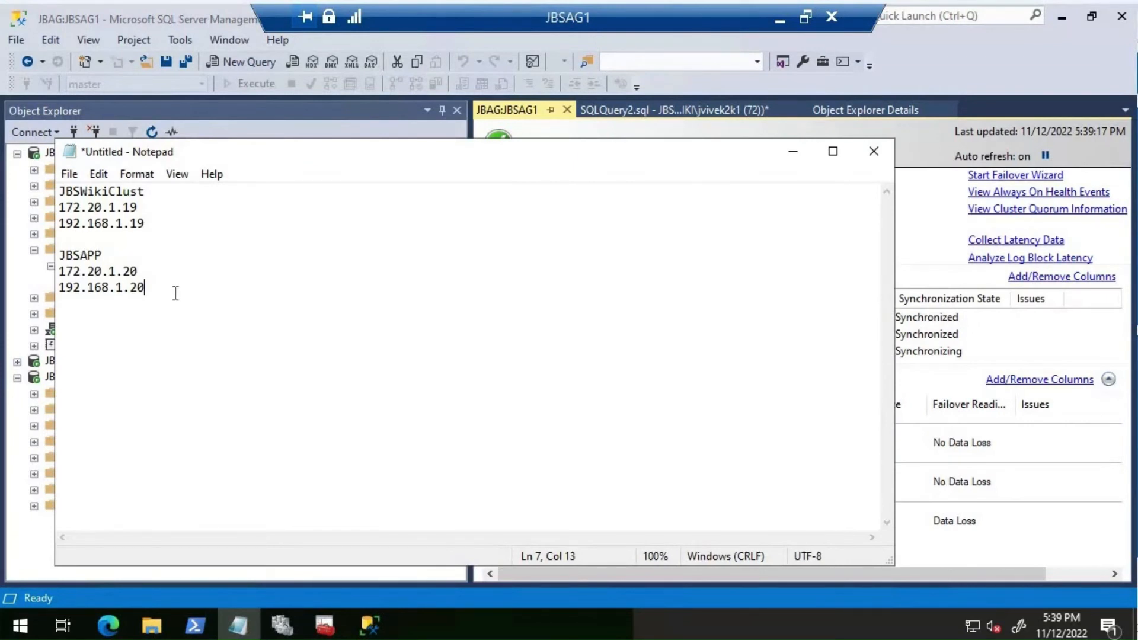
drag(60, 256, 176, 293)
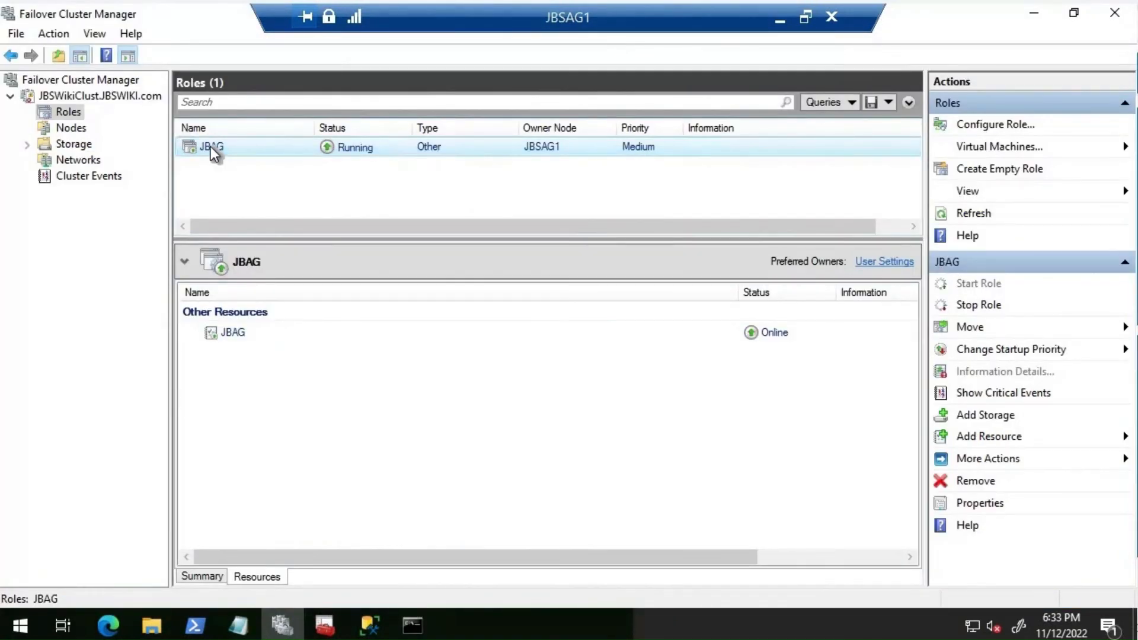
right_click(211, 147)
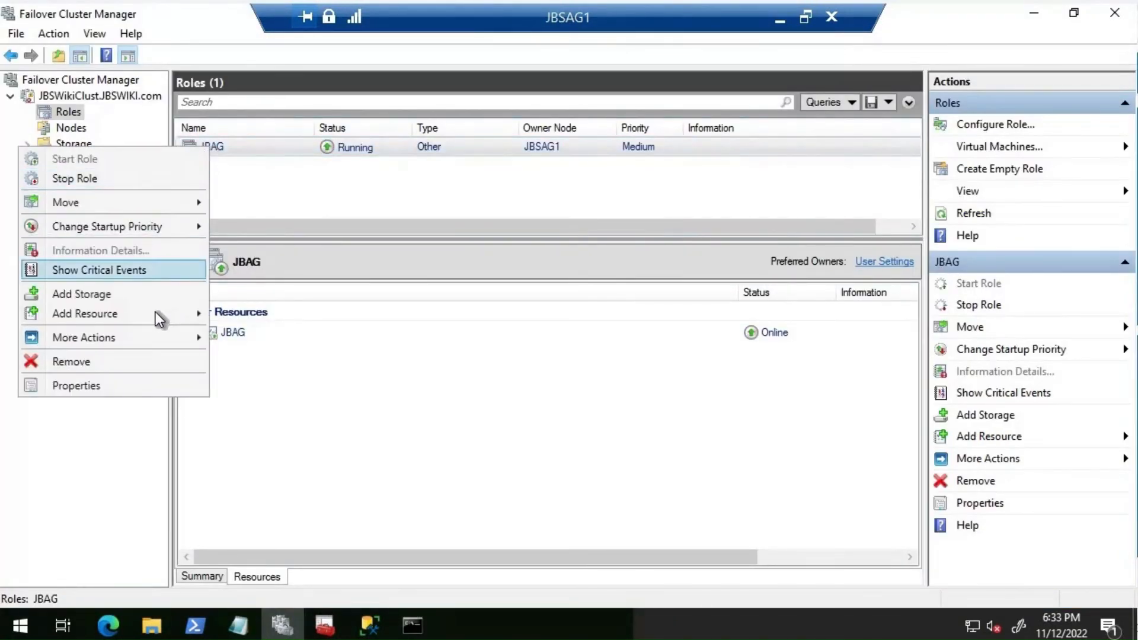
mouse_move(150, 315)
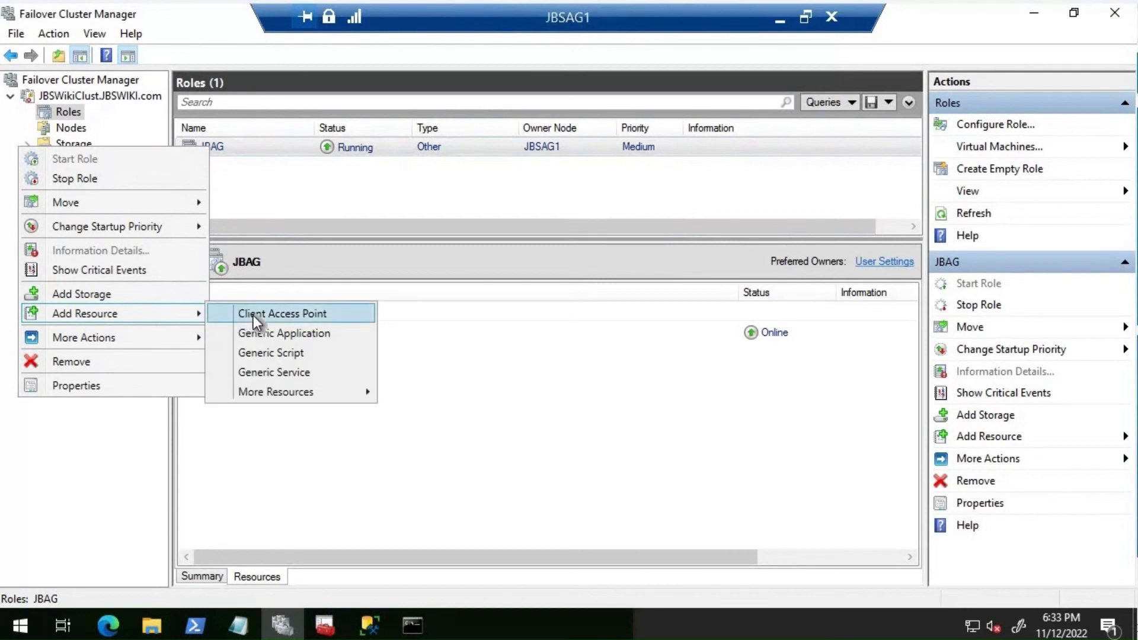
click(254, 315)
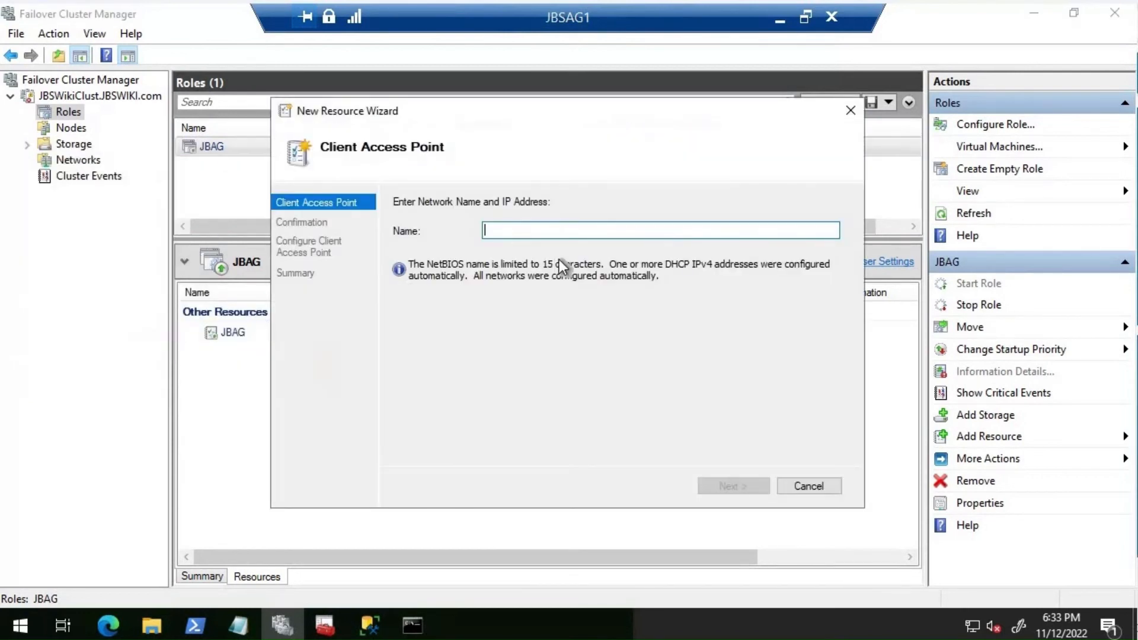
text(JBSAPP)
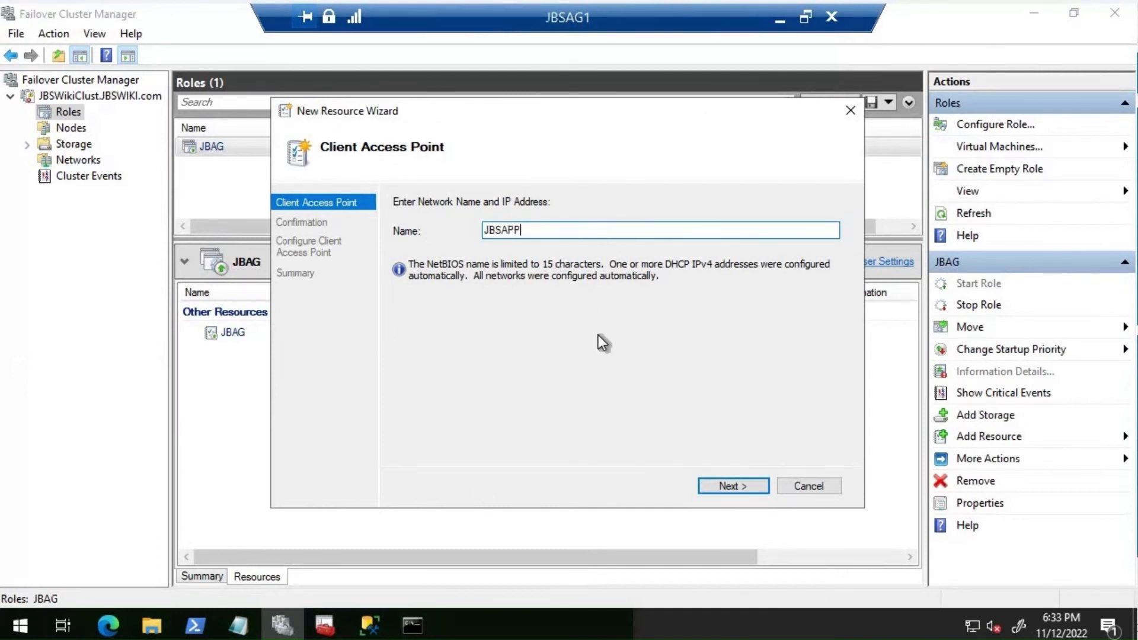
key(alt+Tab)
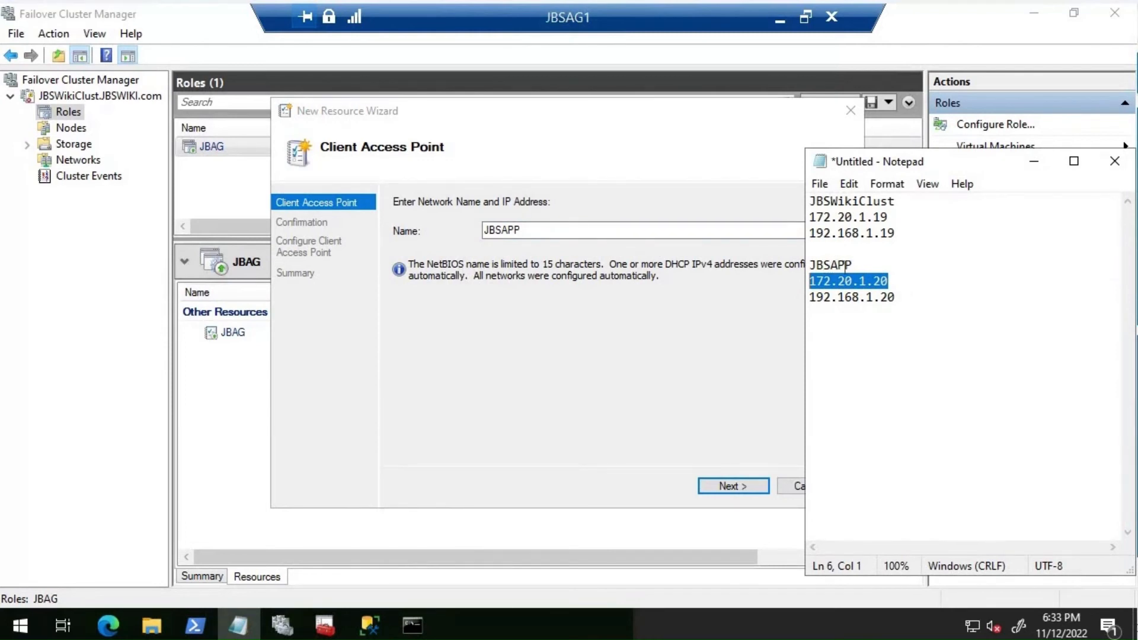
click(720, 489)
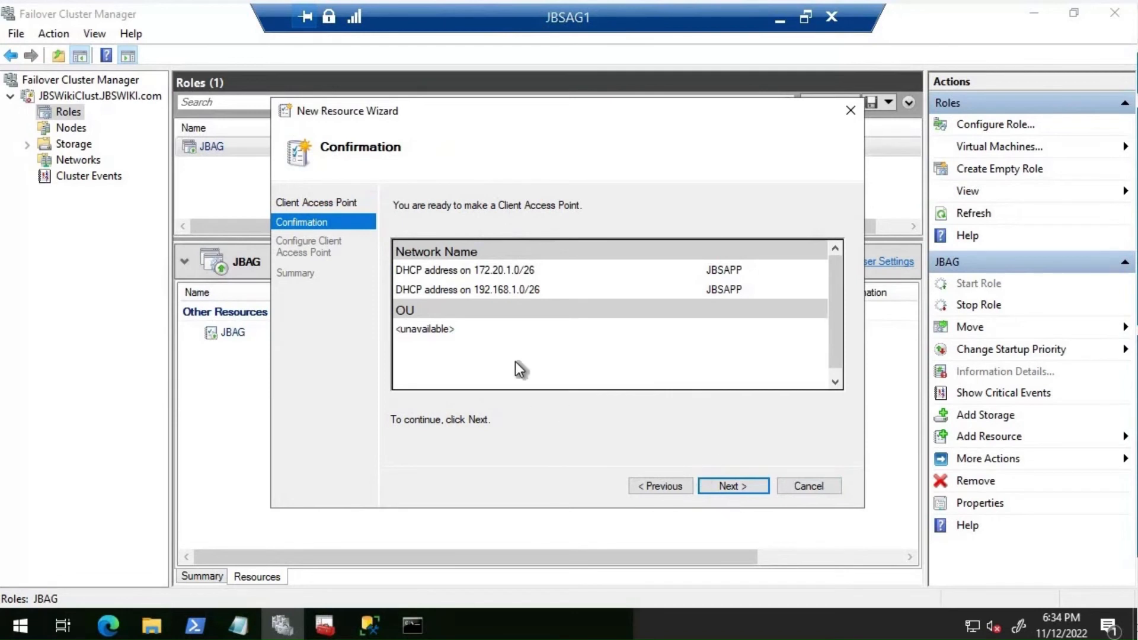
click(738, 482)
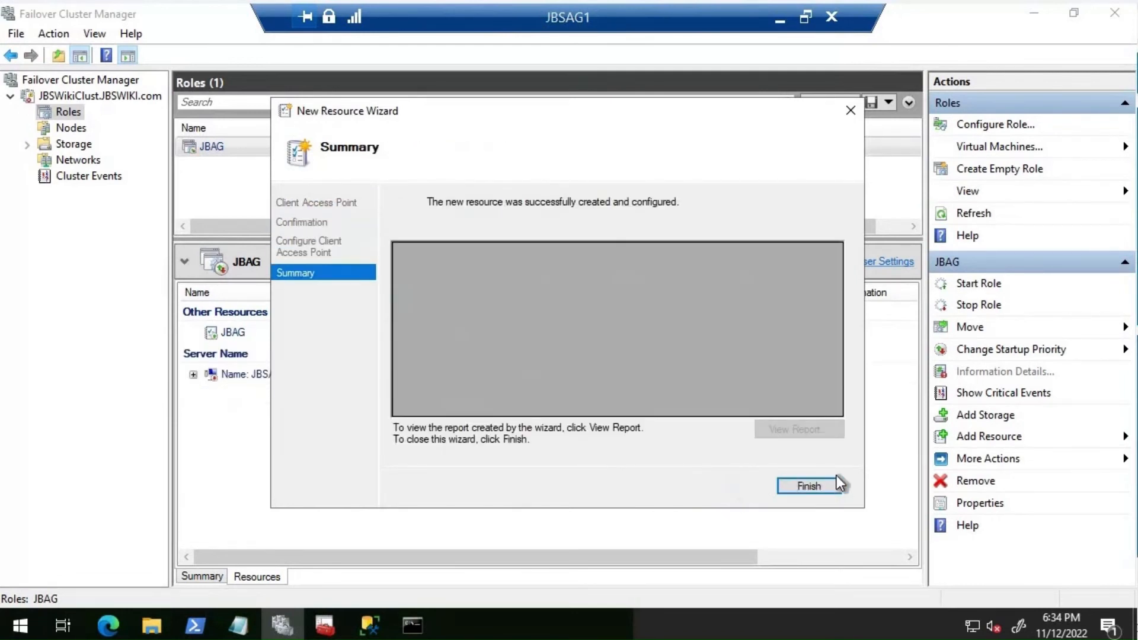
click(826, 492)
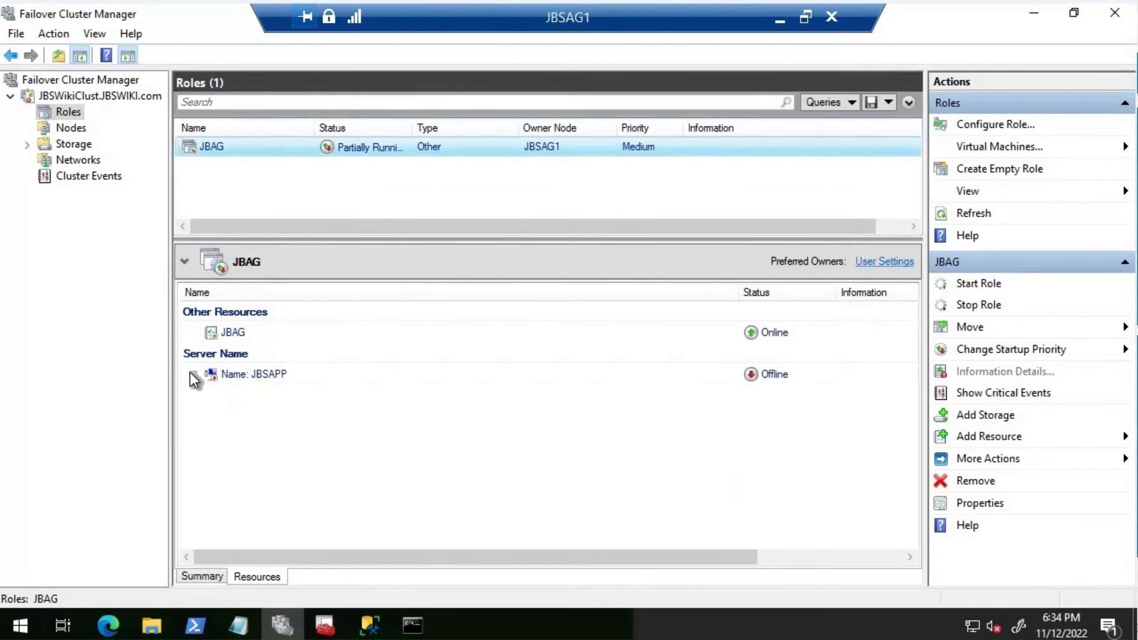
Give the JBSAPP address resource on Cluster Network 1 the static IP address 172.20.1.20.
click(194, 376)
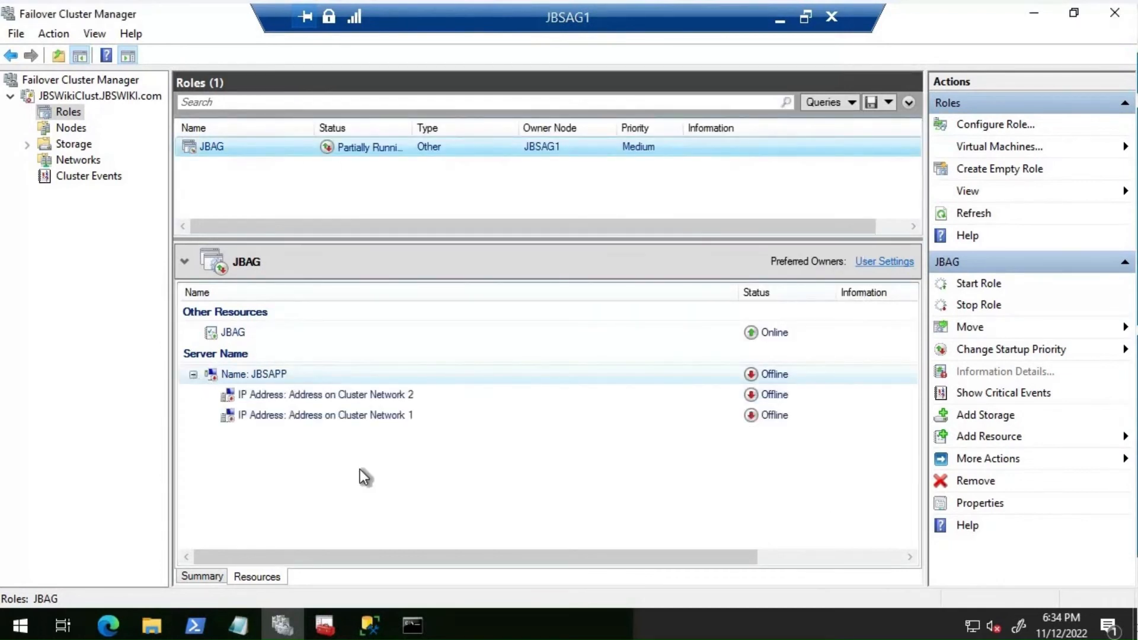
click(243, 626)
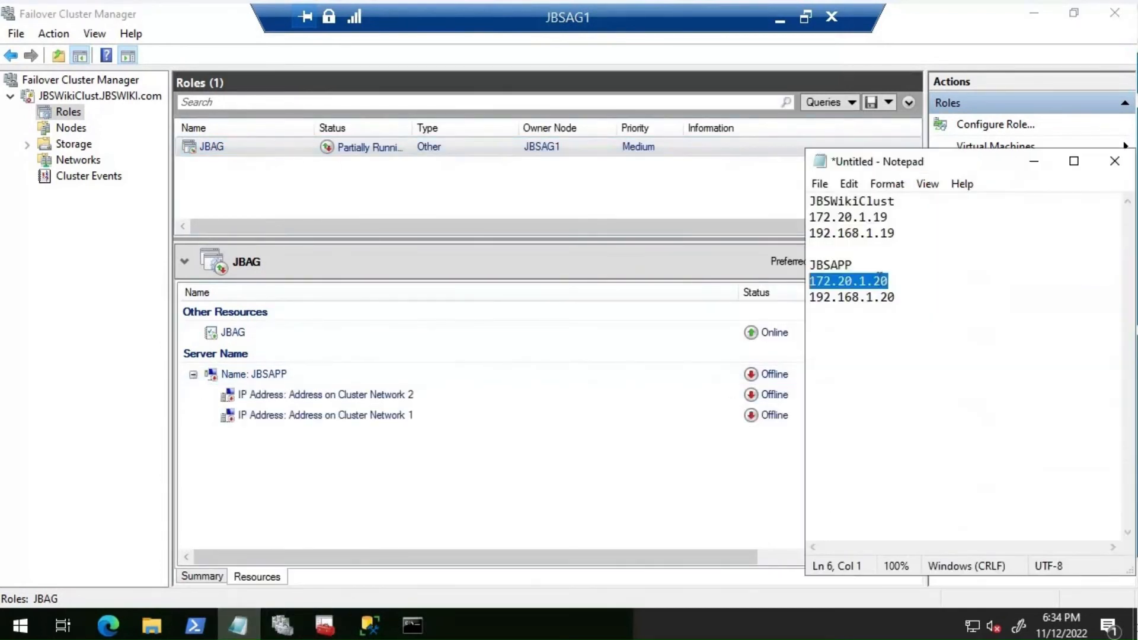
click(329, 418)
right_click(330, 418)
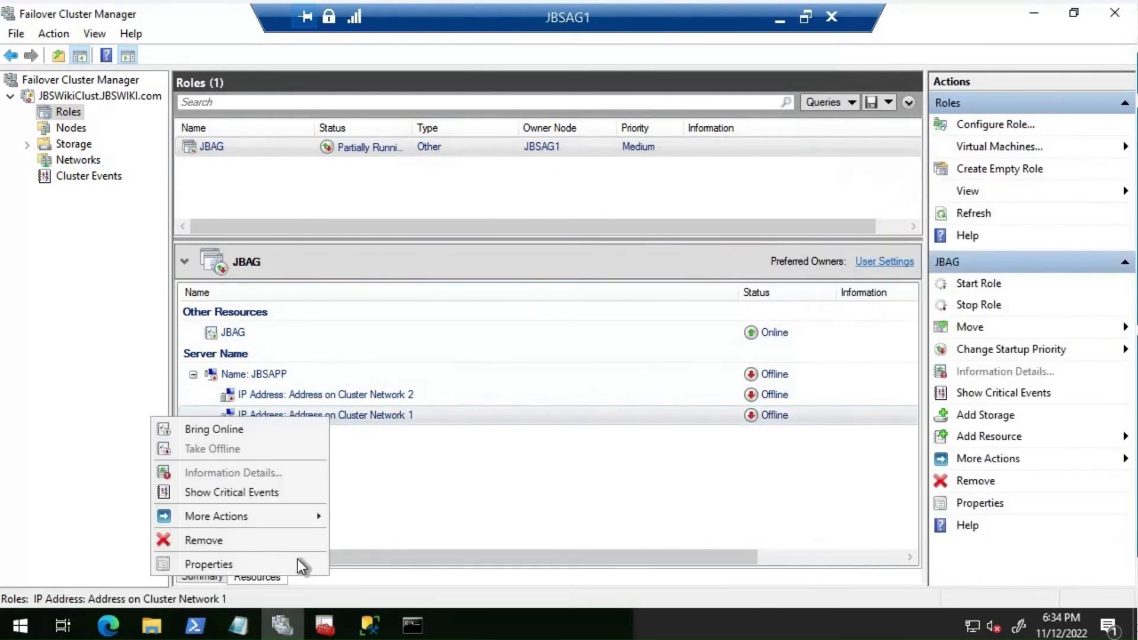
click(244, 568)
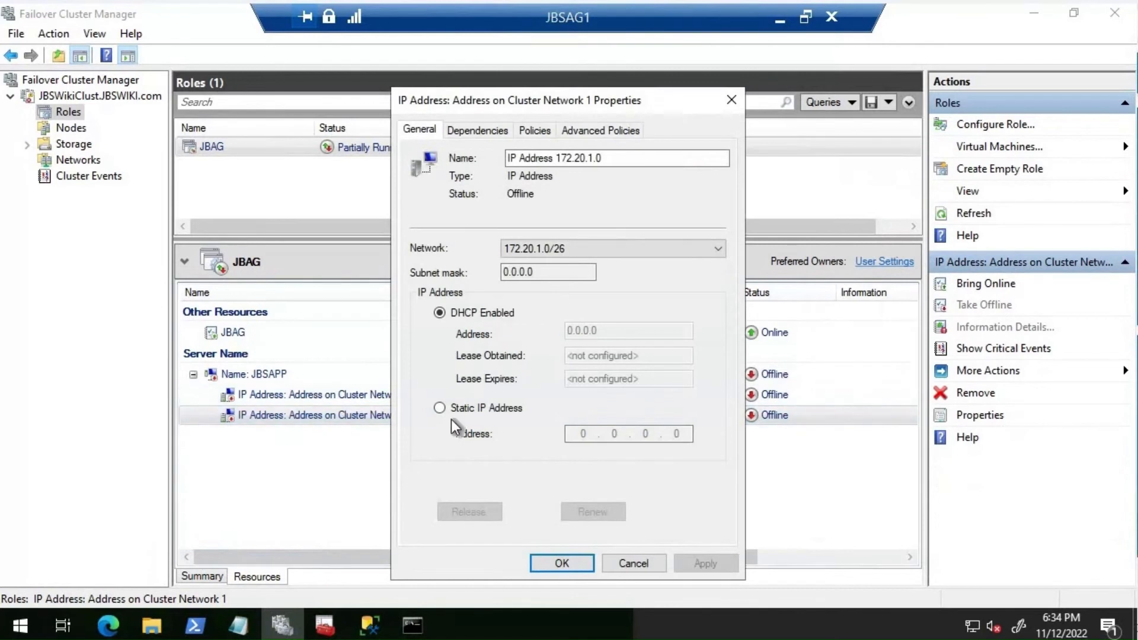
click(460, 409)
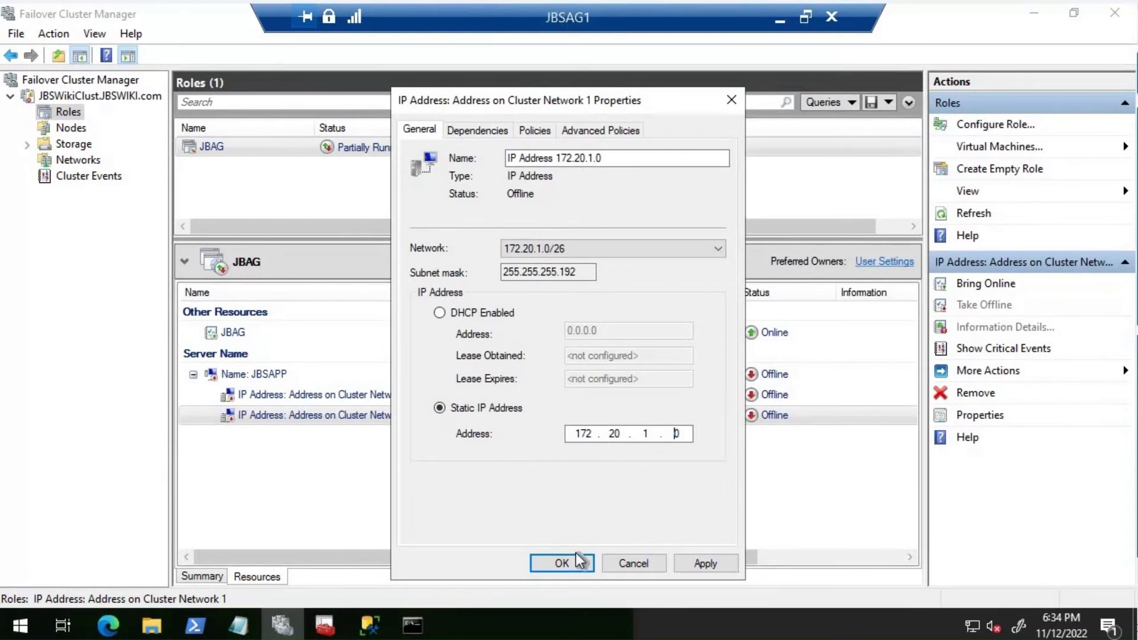
text(2)
click(319, 422)
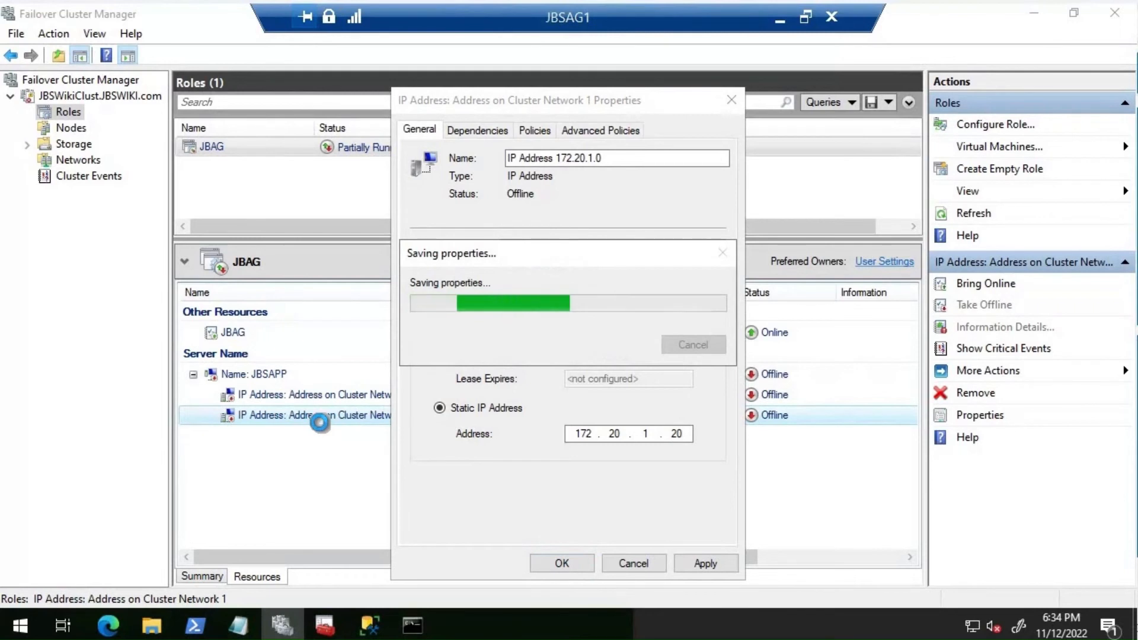
Give the JBSAPP address resource on Cluster Network 2 the static IP 192.168.1.20 and check both addresses against the Notepad list.
right_click(339, 393)
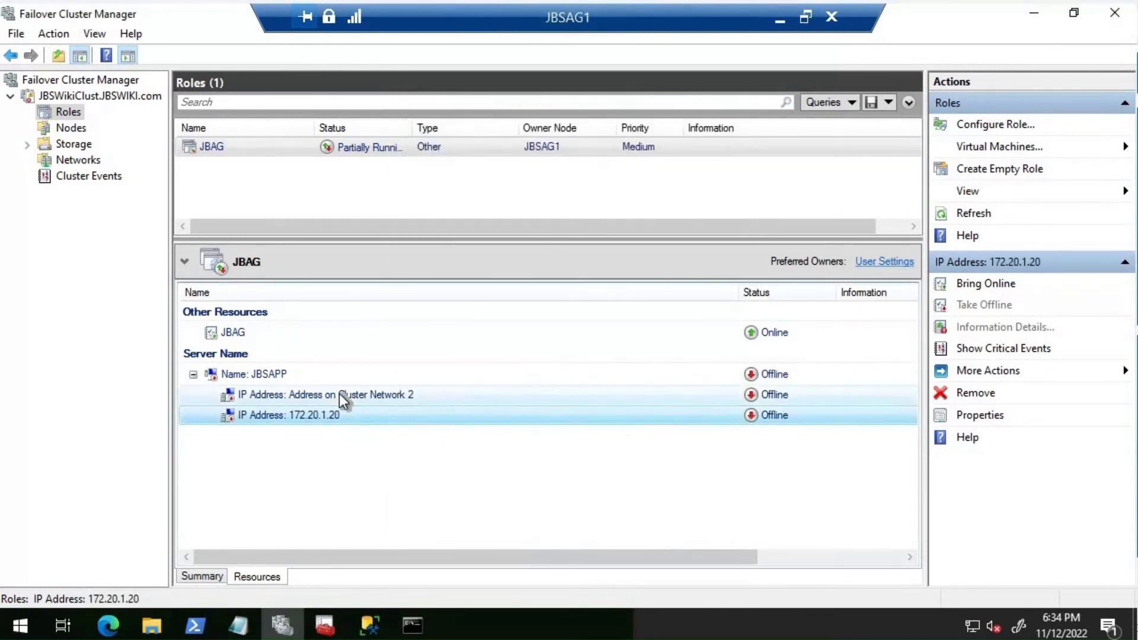
key(Return)
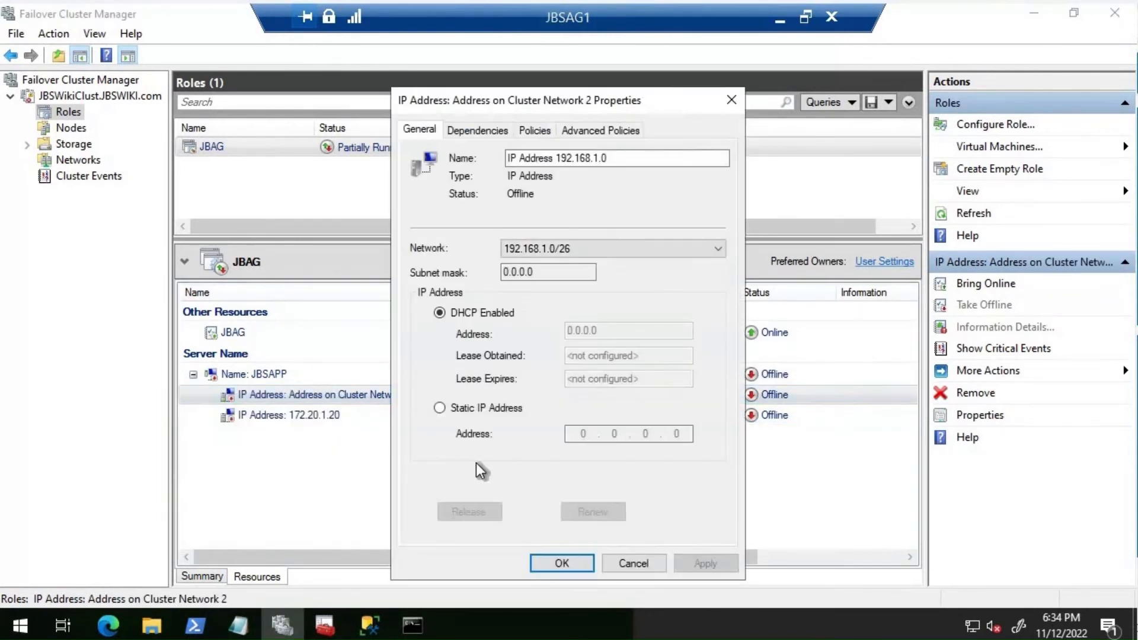
click(468, 410)
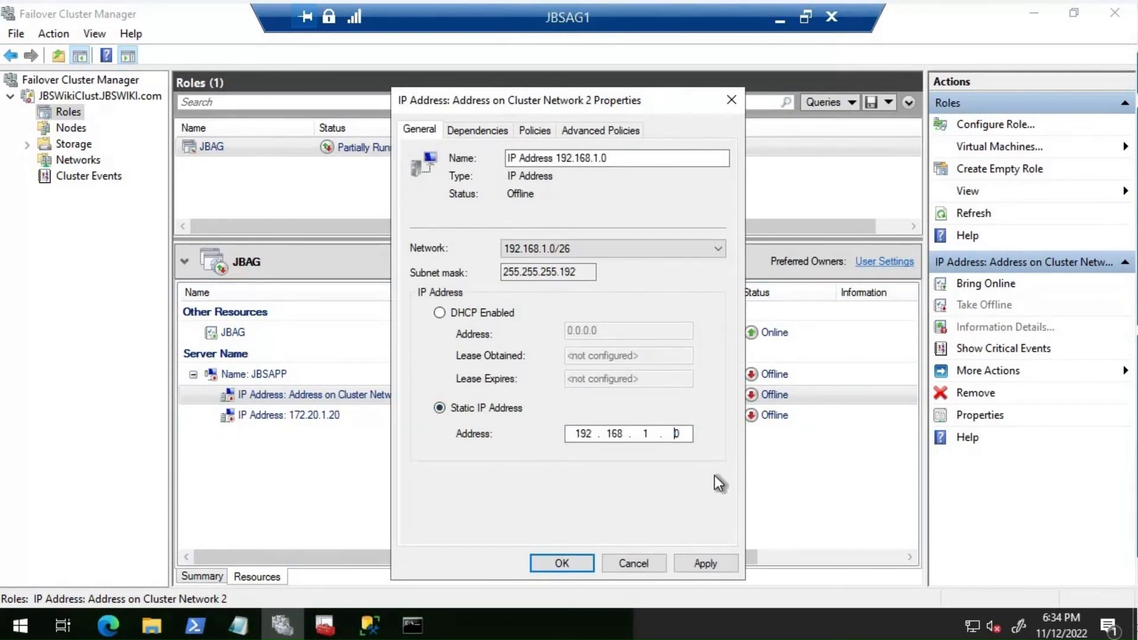
text(2)
click(574, 560)
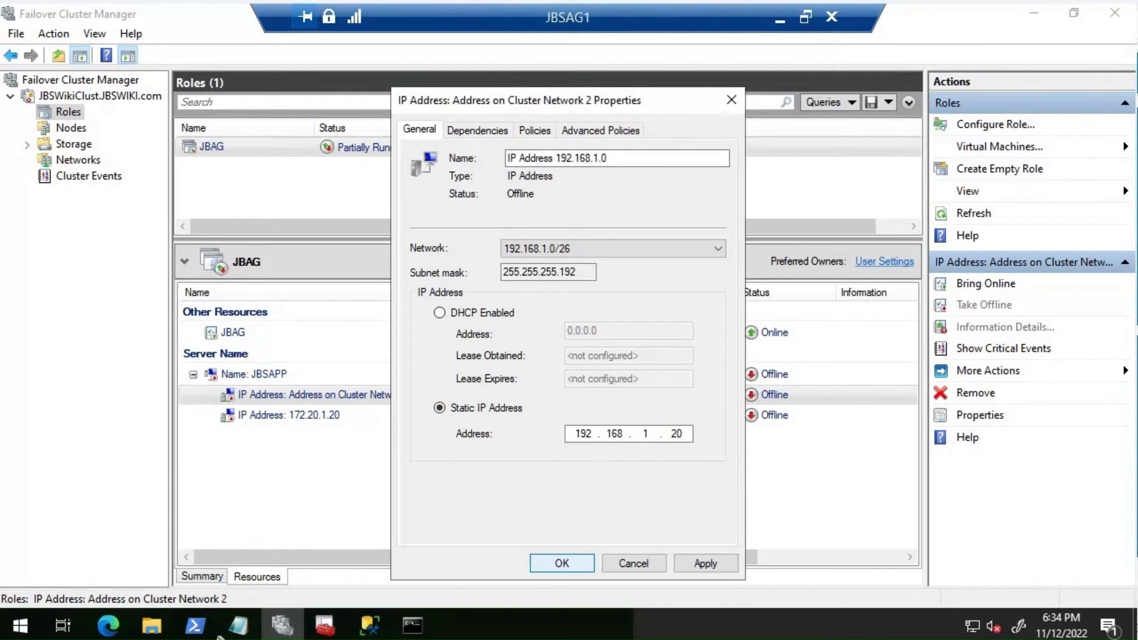
click(238, 626)
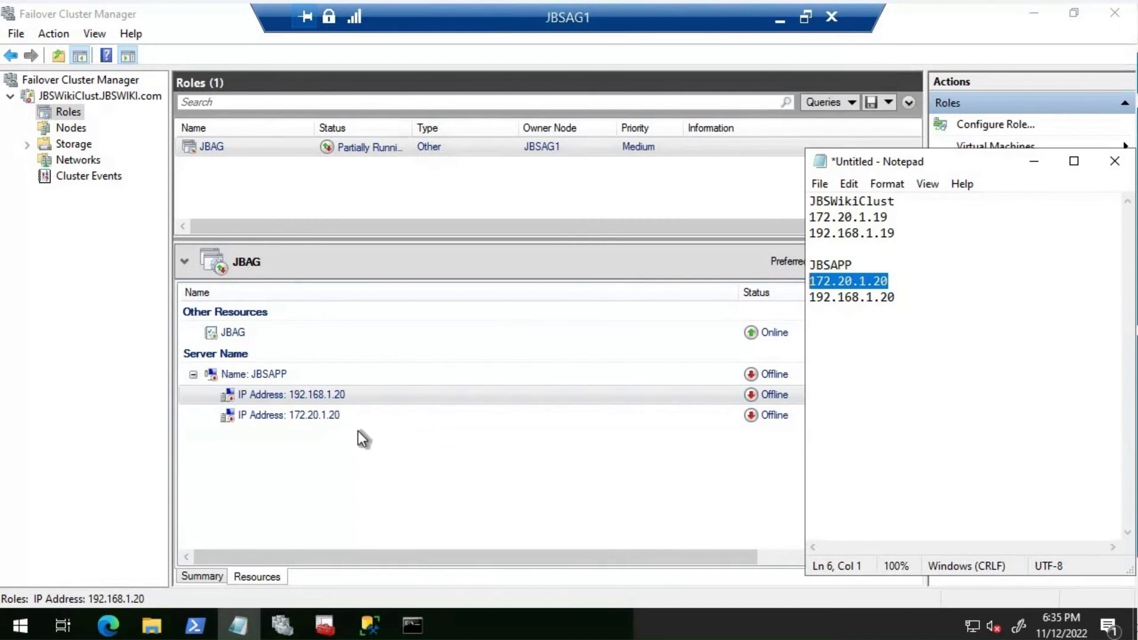
Stop the JBAG role and make its availability group resource dependent on the JBSAPP network name.
right_click(213, 147)
click(101, 187)
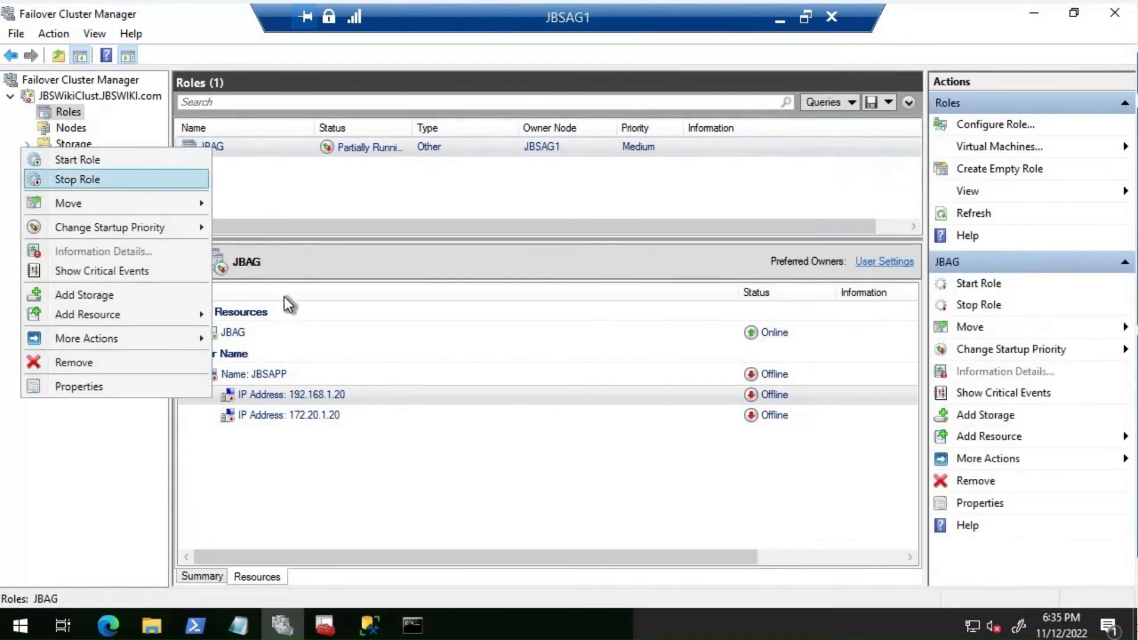
right_click(234, 333)
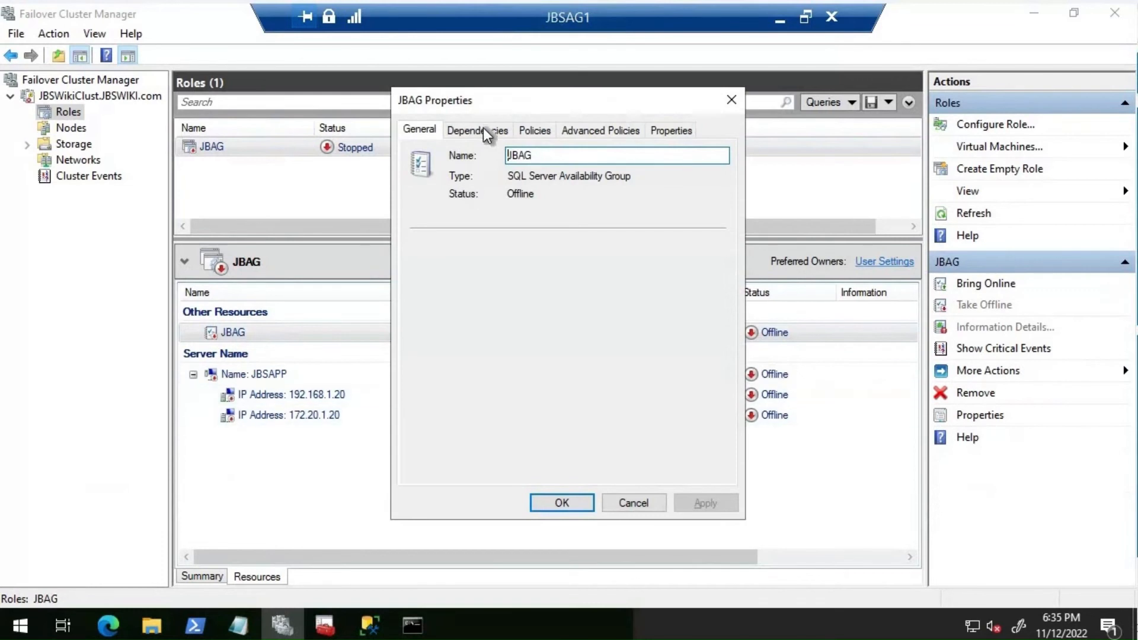
click(482, 129)
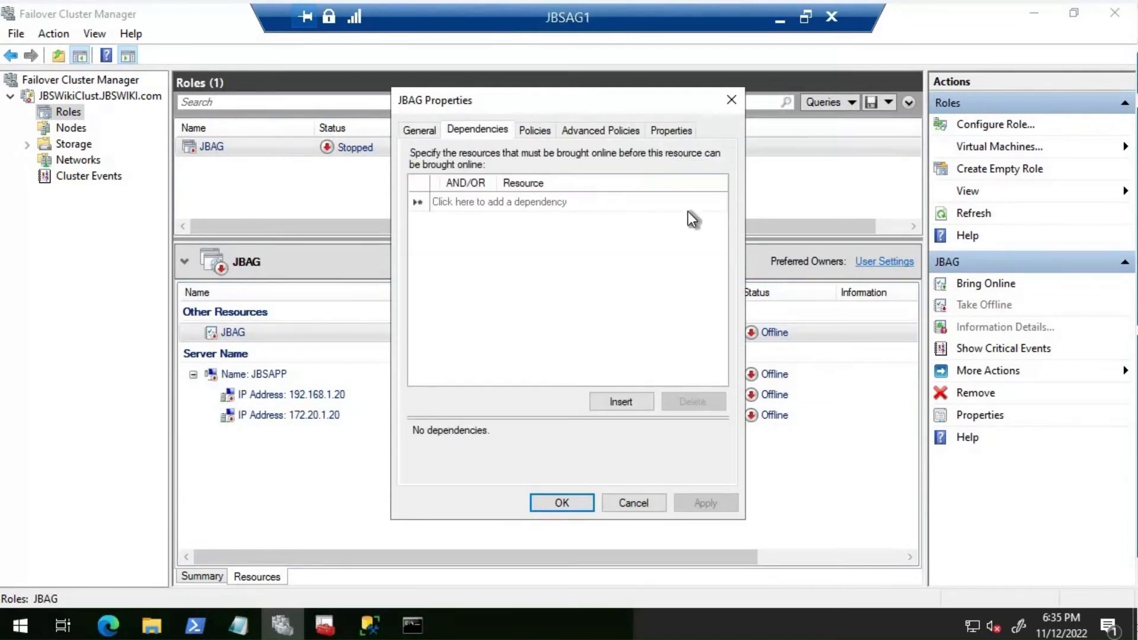
click(718, 203)
click(725, 199)
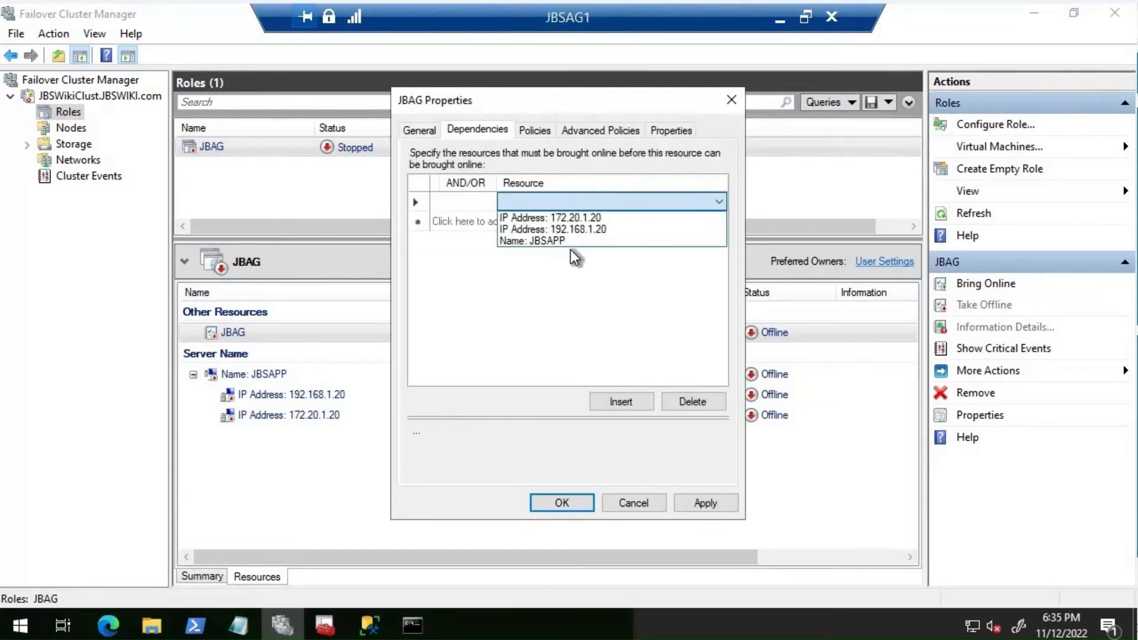
click(569, 240)
click(692, 501)
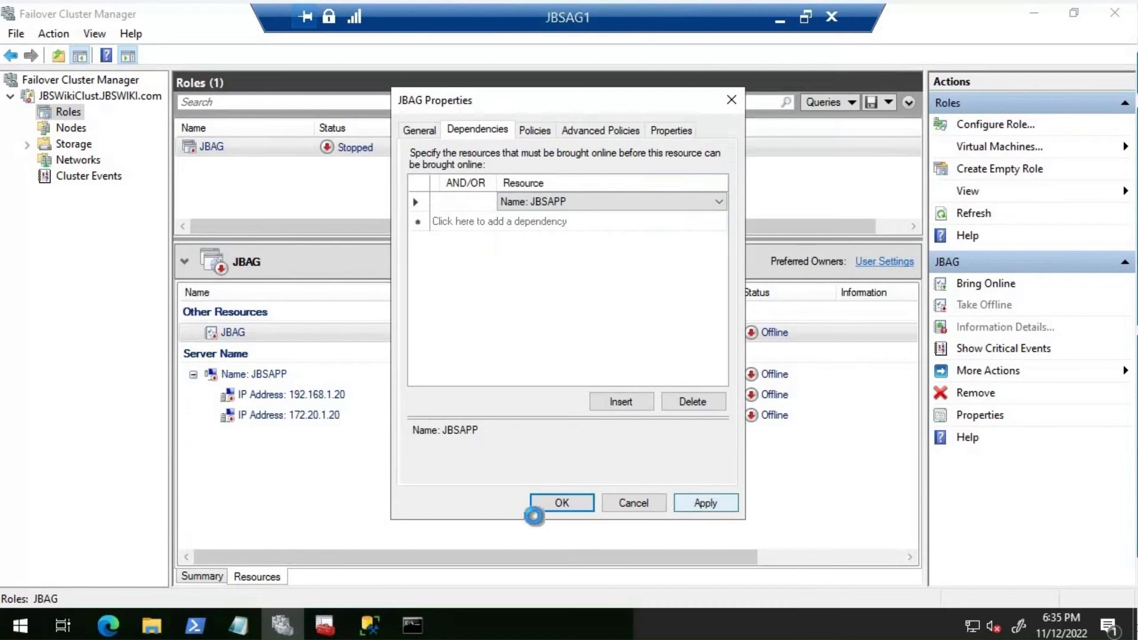
click(569, 503)
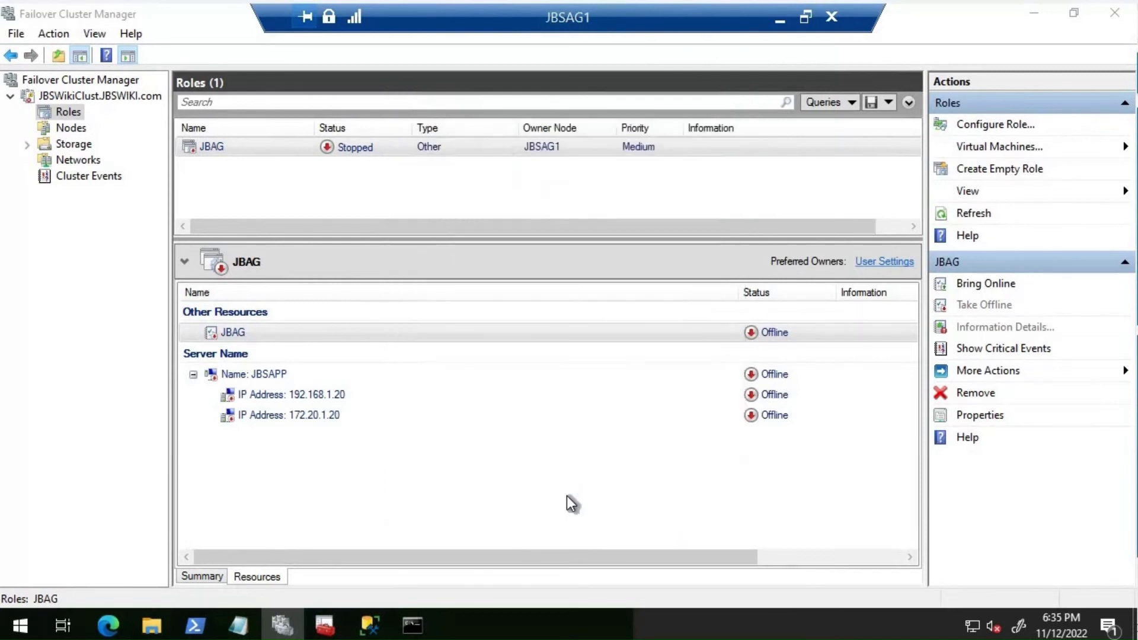
Start the JBAG role with its JBSAPP network name dependency in place.
right_click(203, 142)
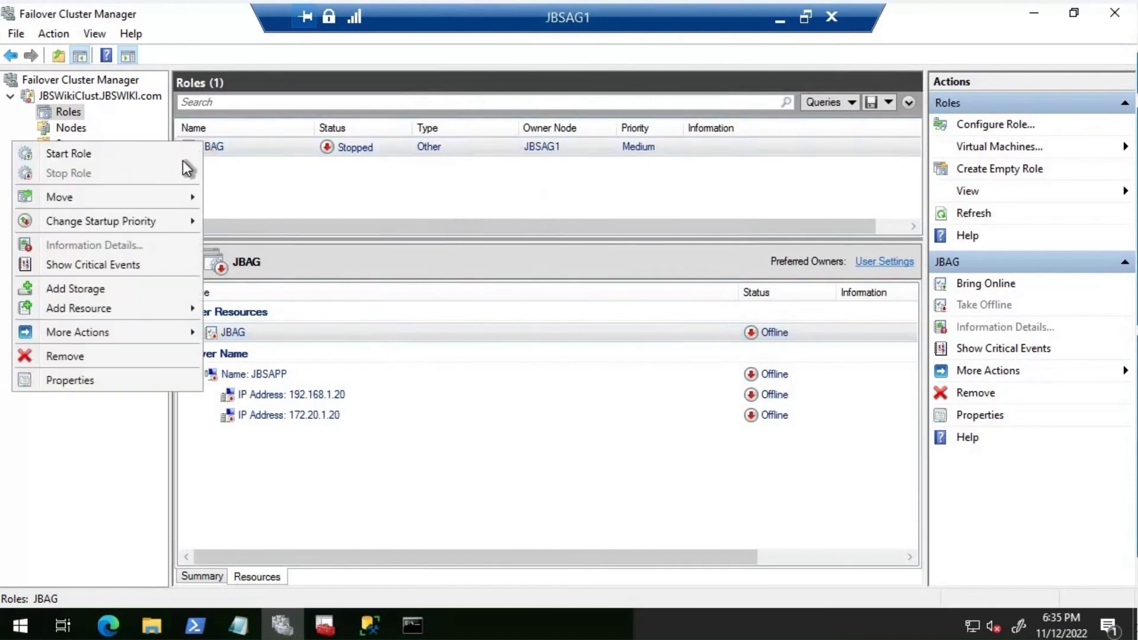
click(110, 158)
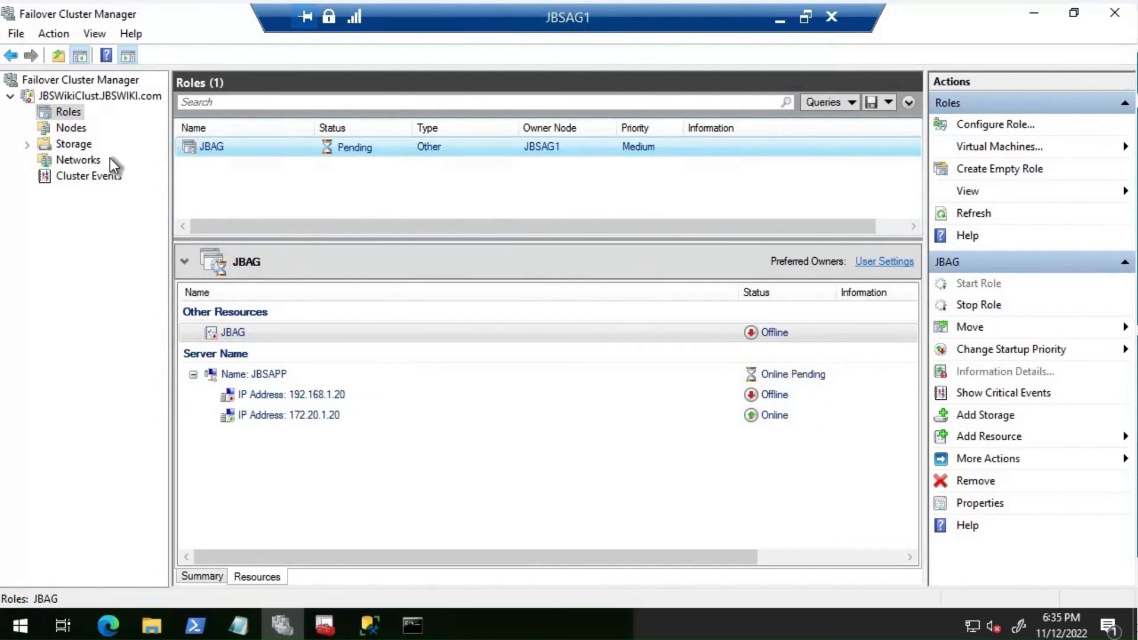
Check the JBAG role's resources in Failover Cluster Manager, and refresh the JBSAG1 server in SQL Server Management Studio.
click(221, 158)
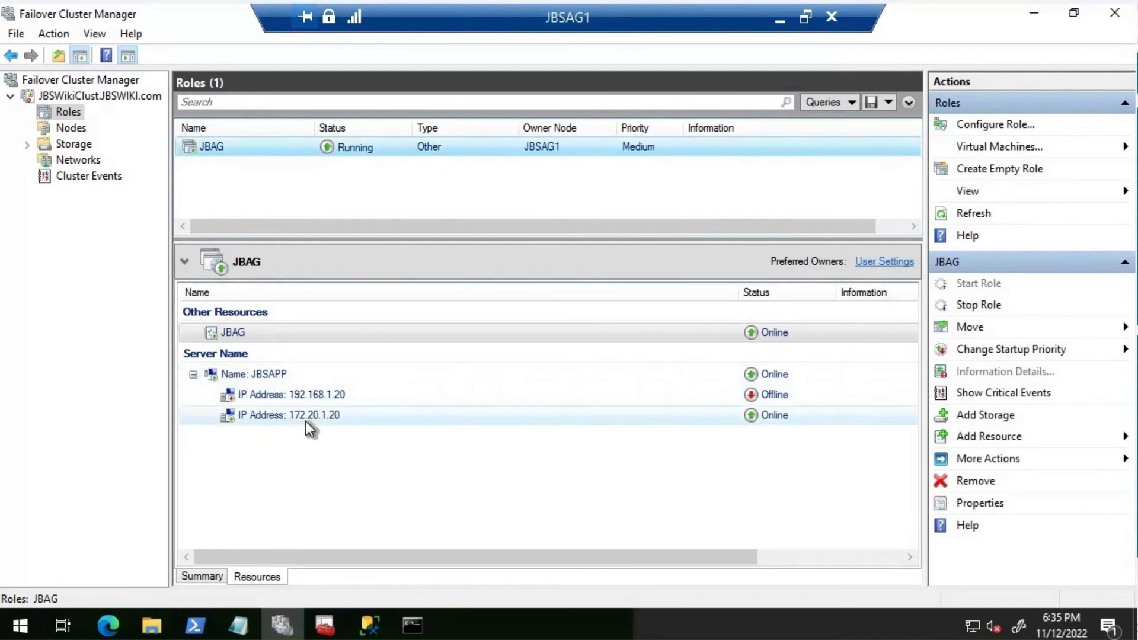
click(248, 339)
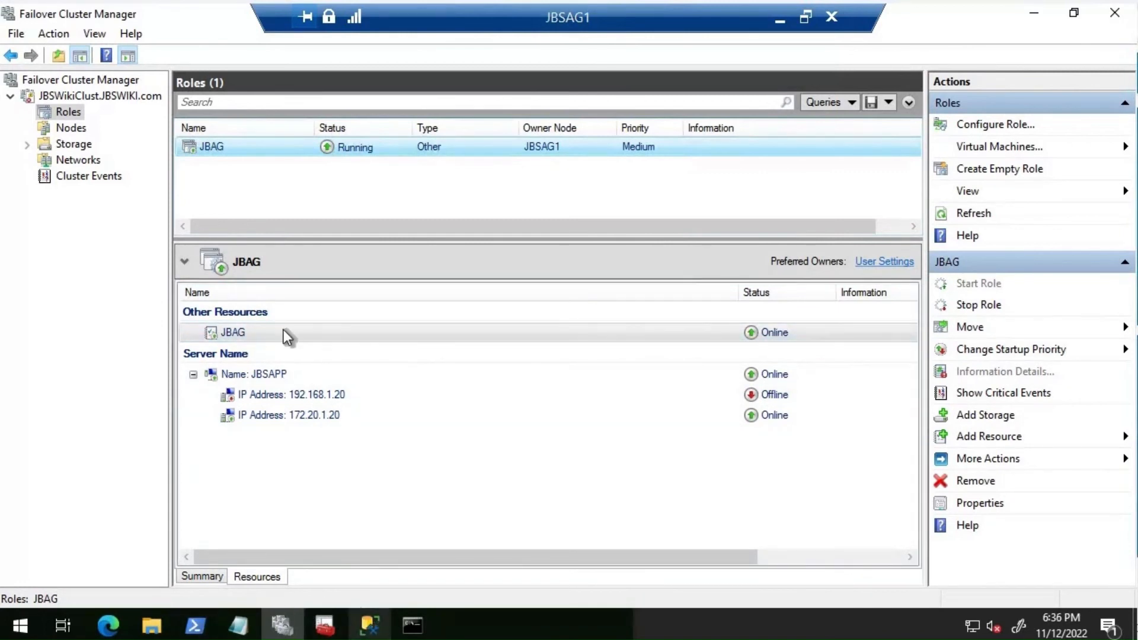
key(alt+Tab)
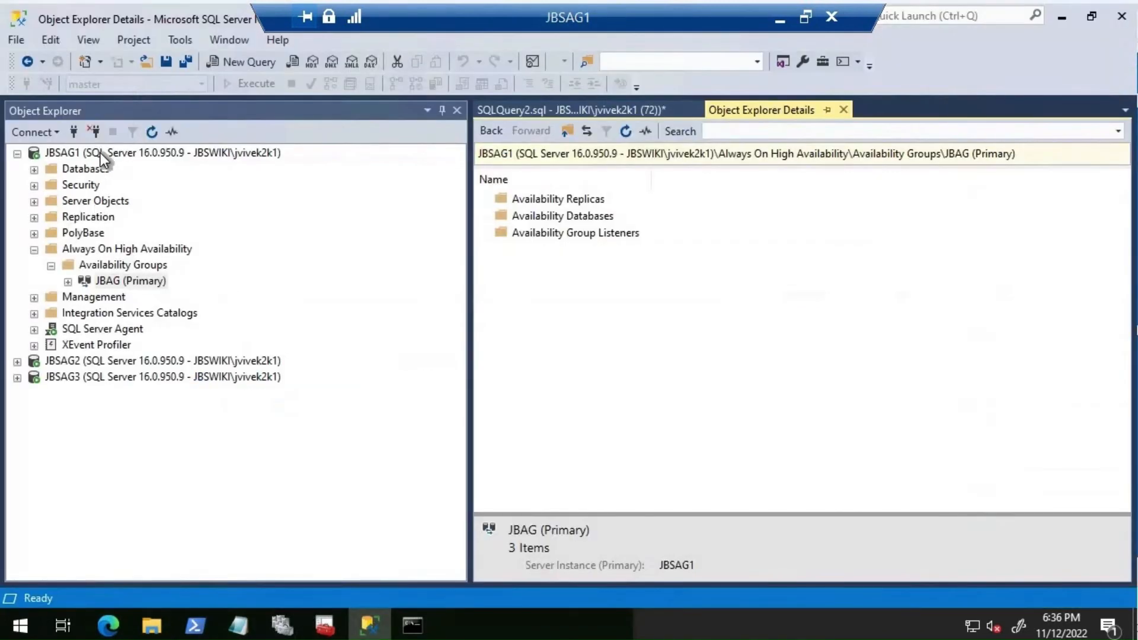
click(148, 149)
click(152, 132)
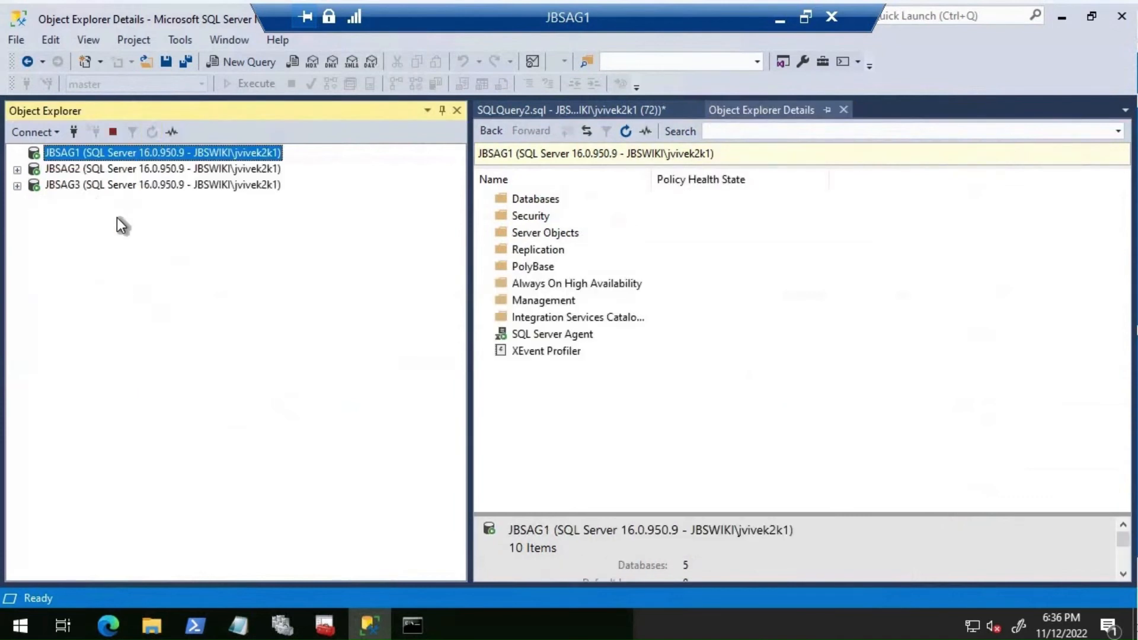
Review the JBAG availability group's dashboard on JBSAG1 and expand its Availability Group Listeners folder.
click(33, 250)
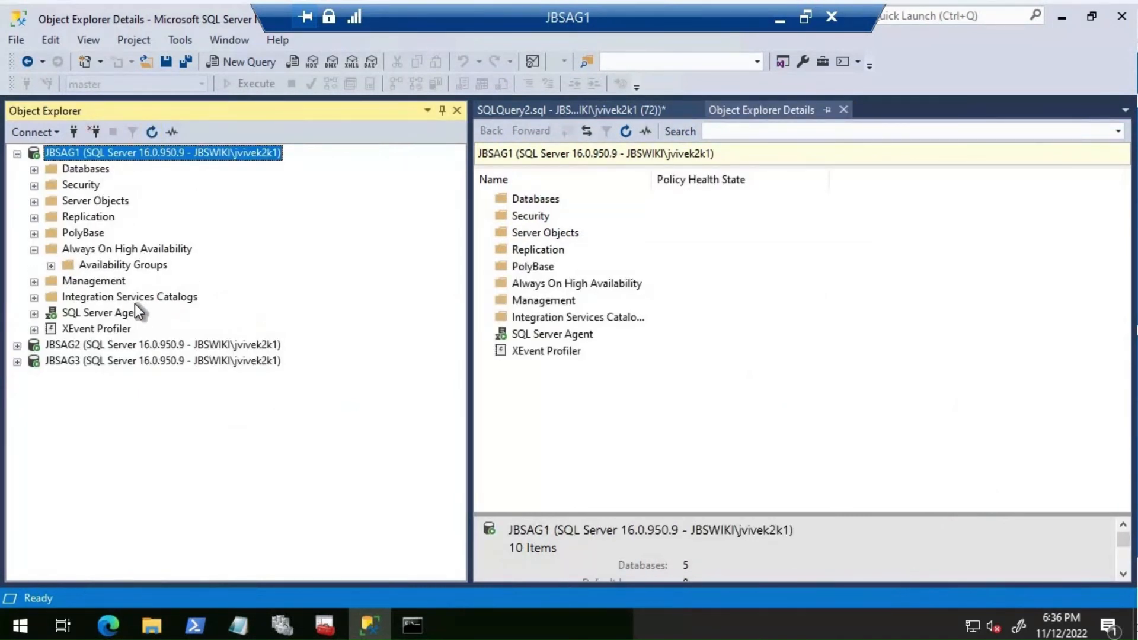
right_click(114, 293)
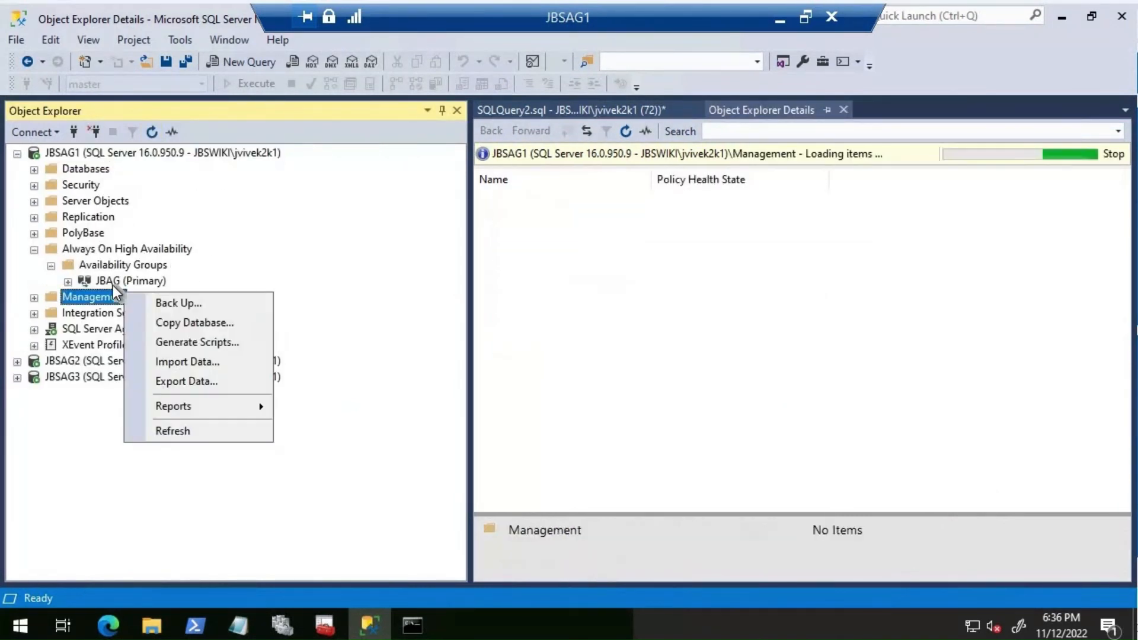
right_click(114, 282)
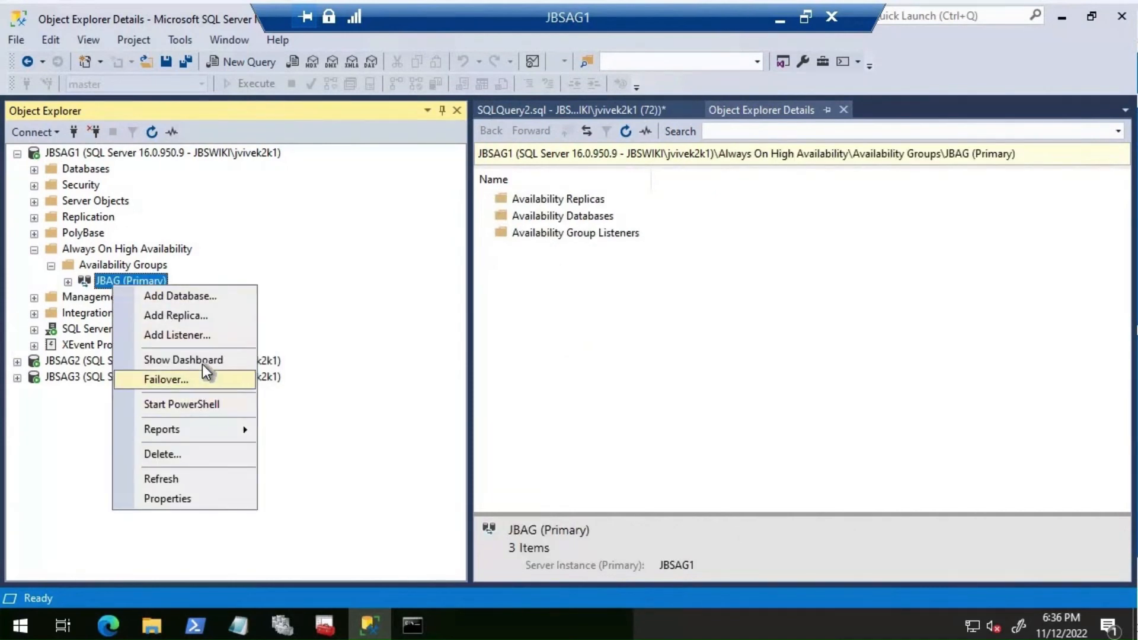
key(Return)
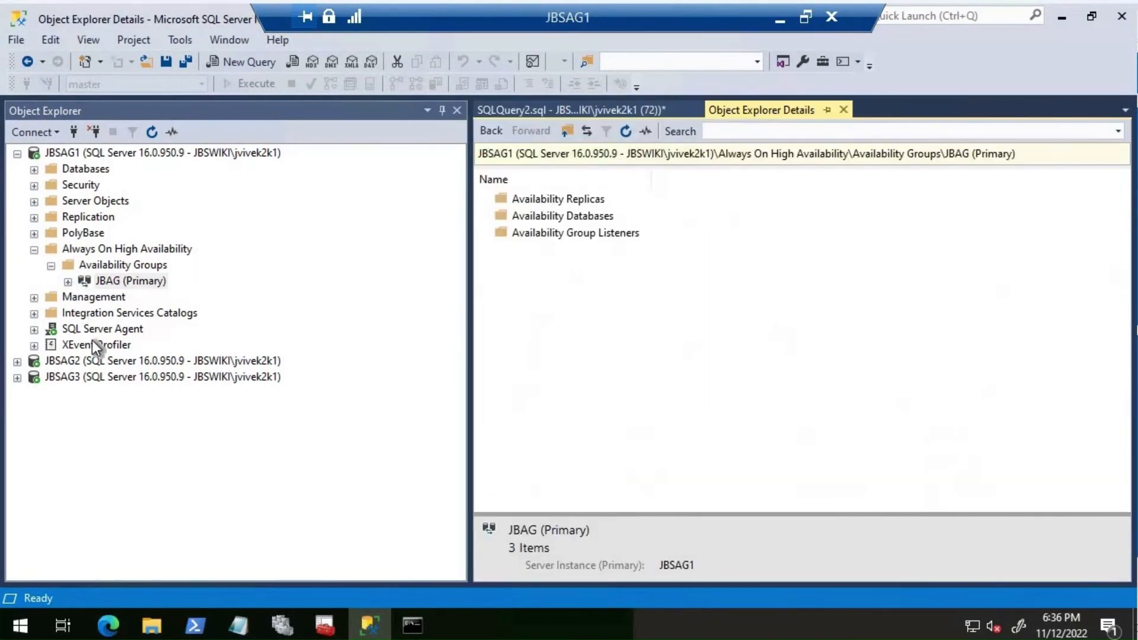
click(68, 282)
click(85, 330)
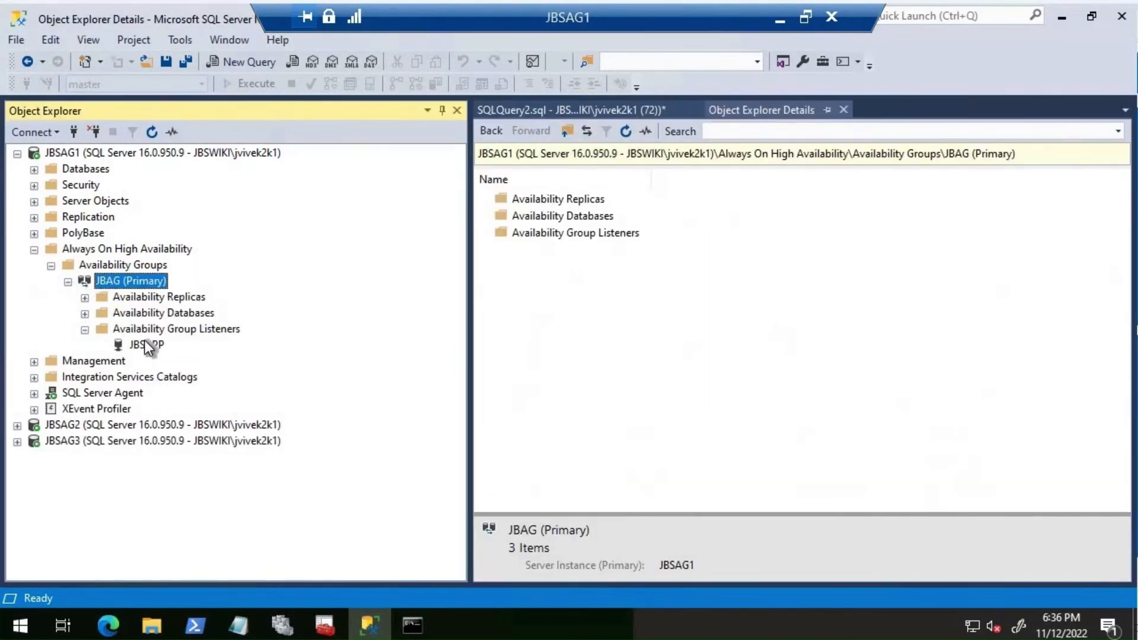
Connect to the Database Engine through the JBSAPP listener using Windows Authentication.
click(38, 133)
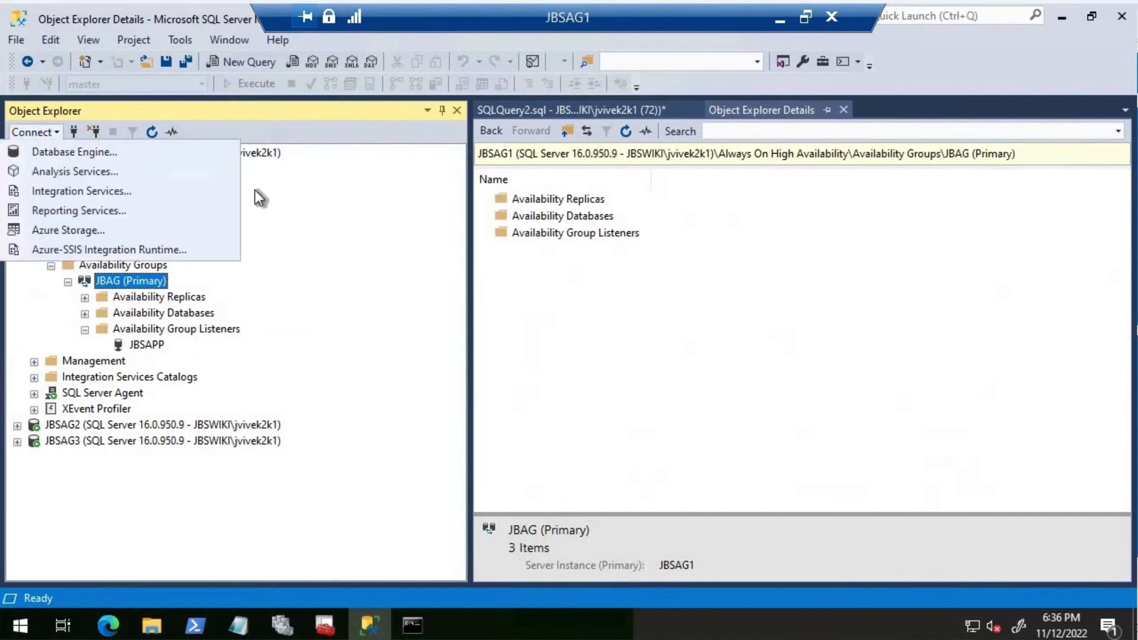
key(Return)
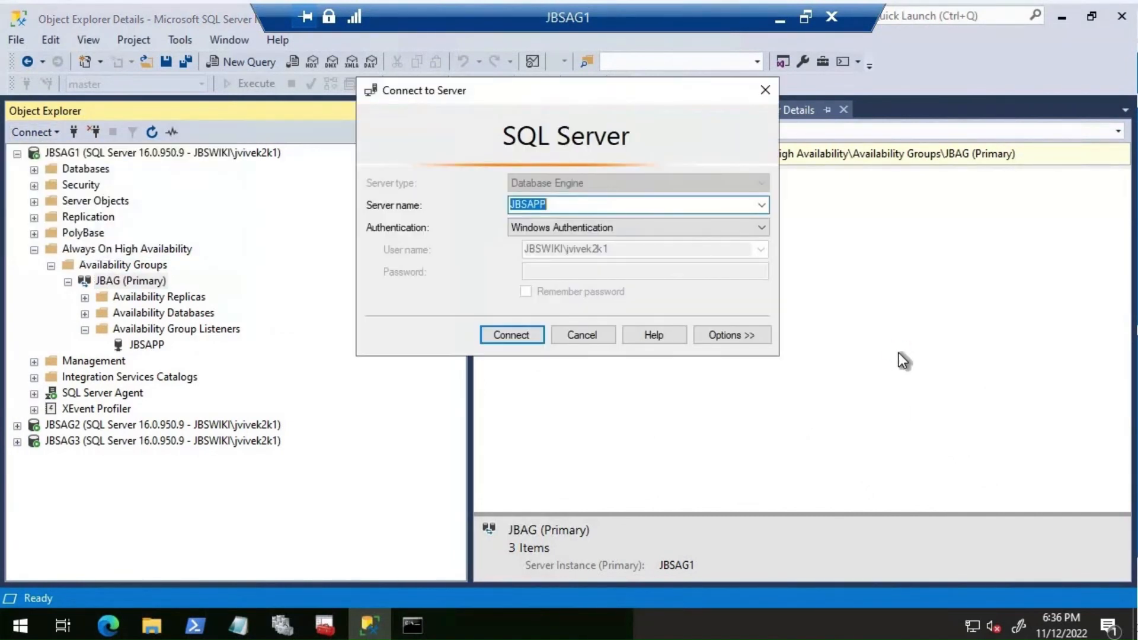
key(Return)
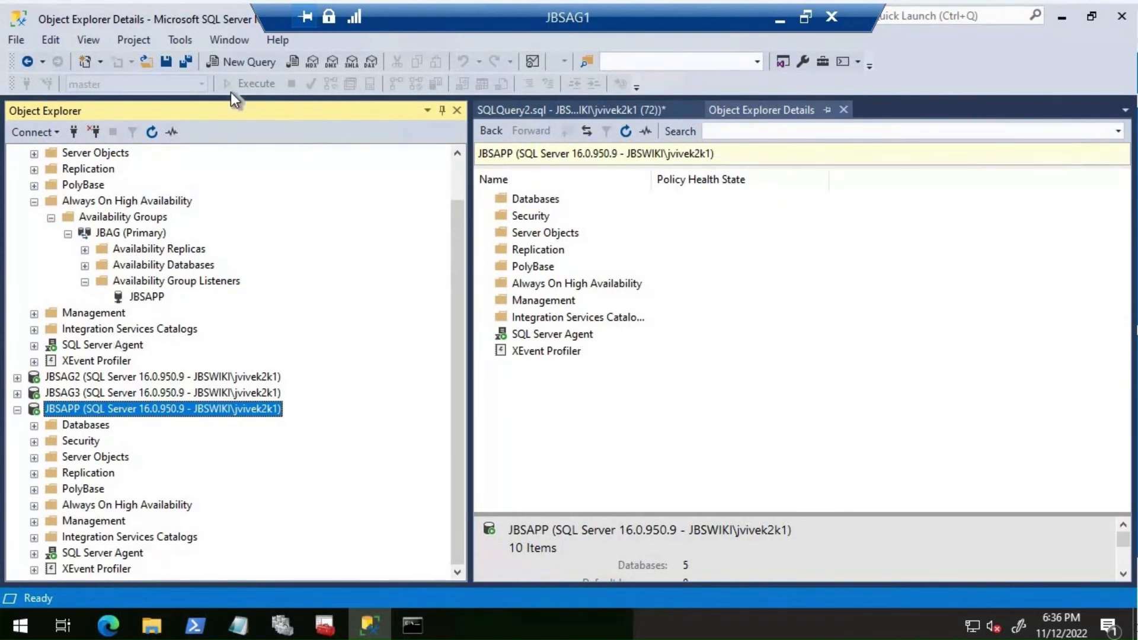
click(236, 63)
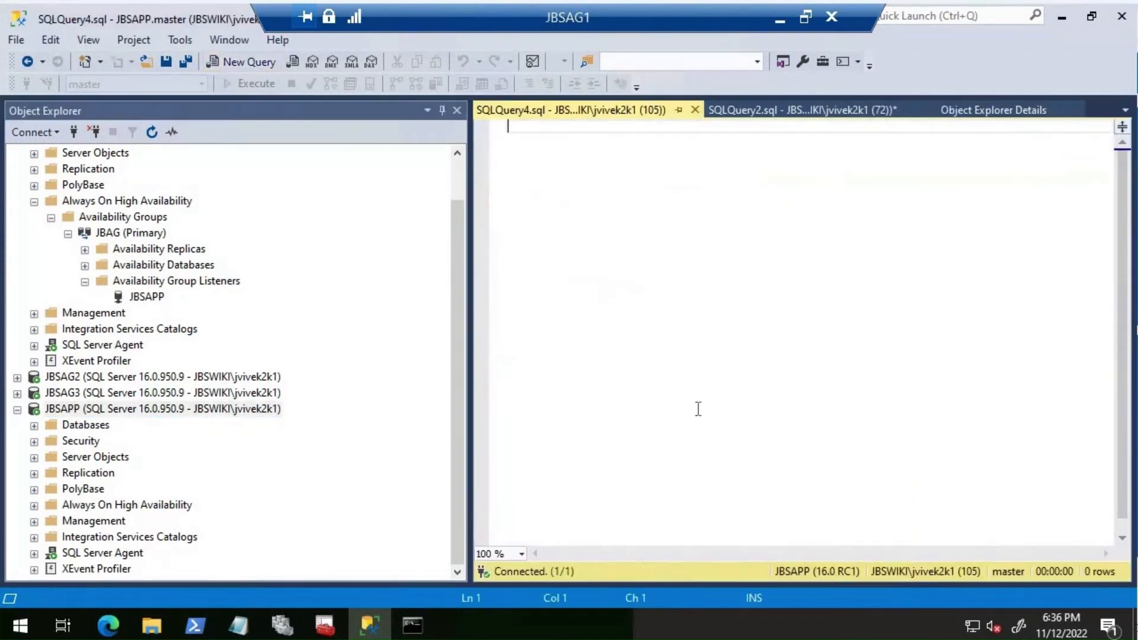
text(selec)
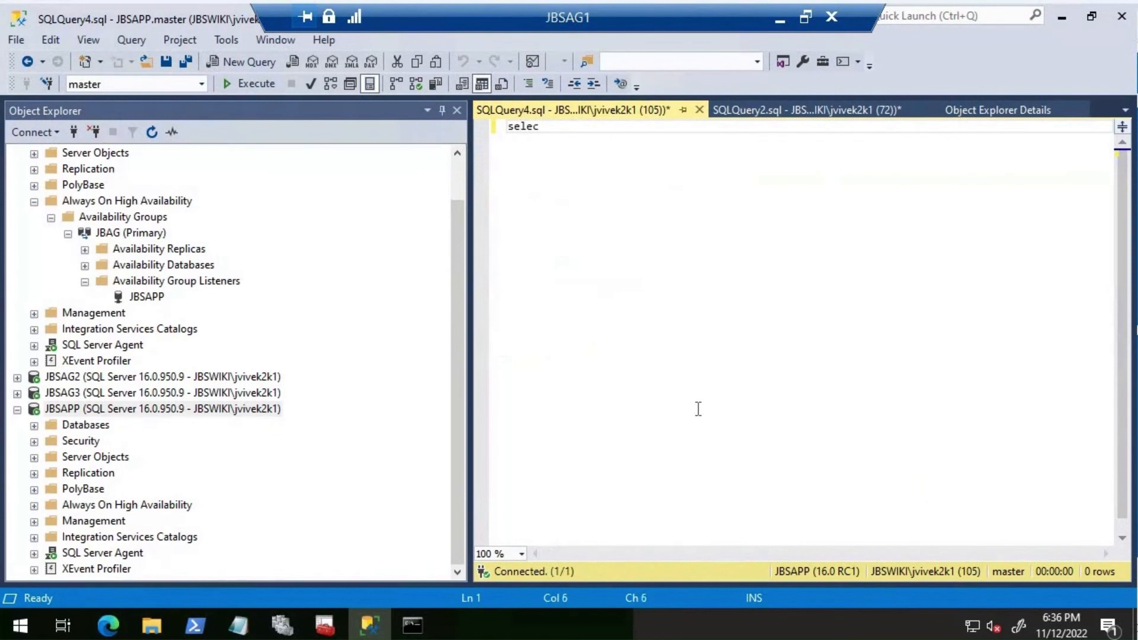
text(t @@server)
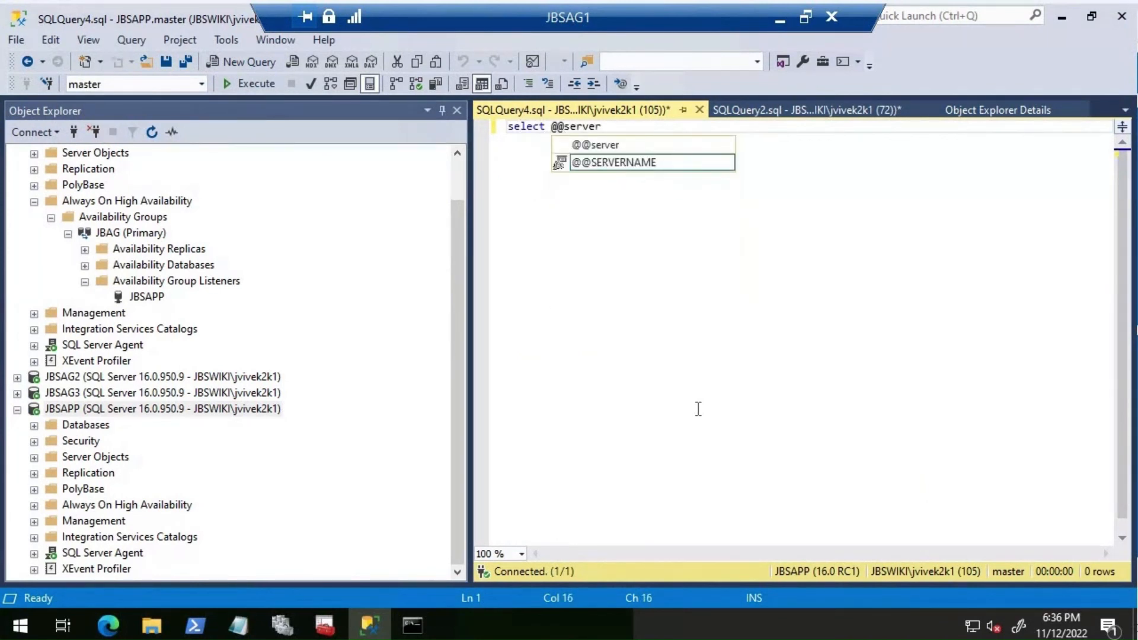
text(name)
key(F5)
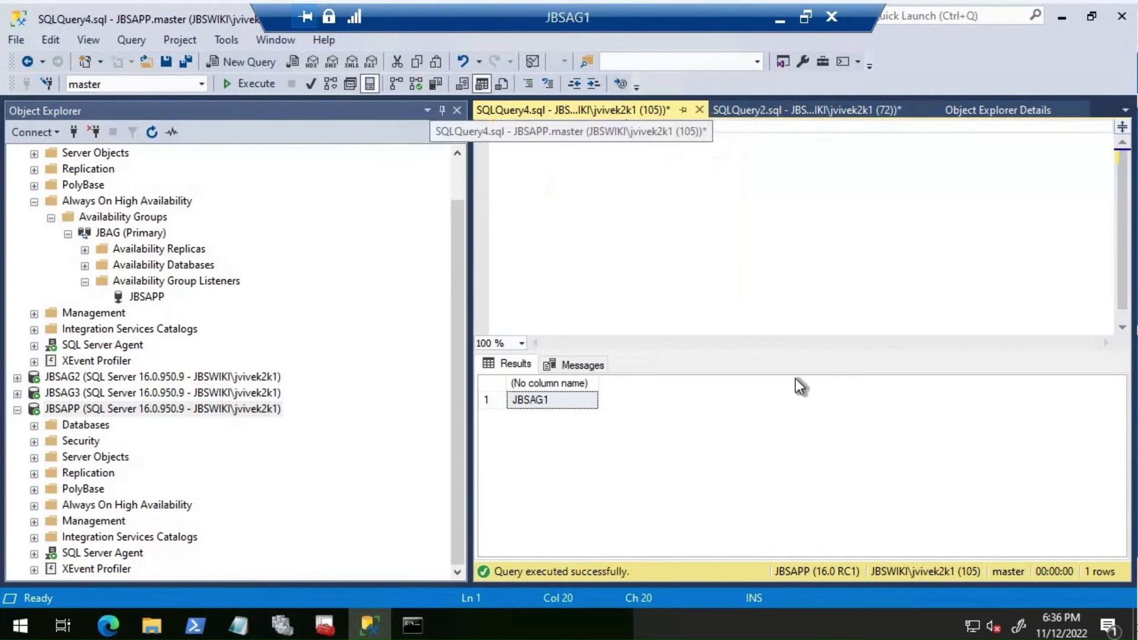
click(699, 110)
click(652, 421)
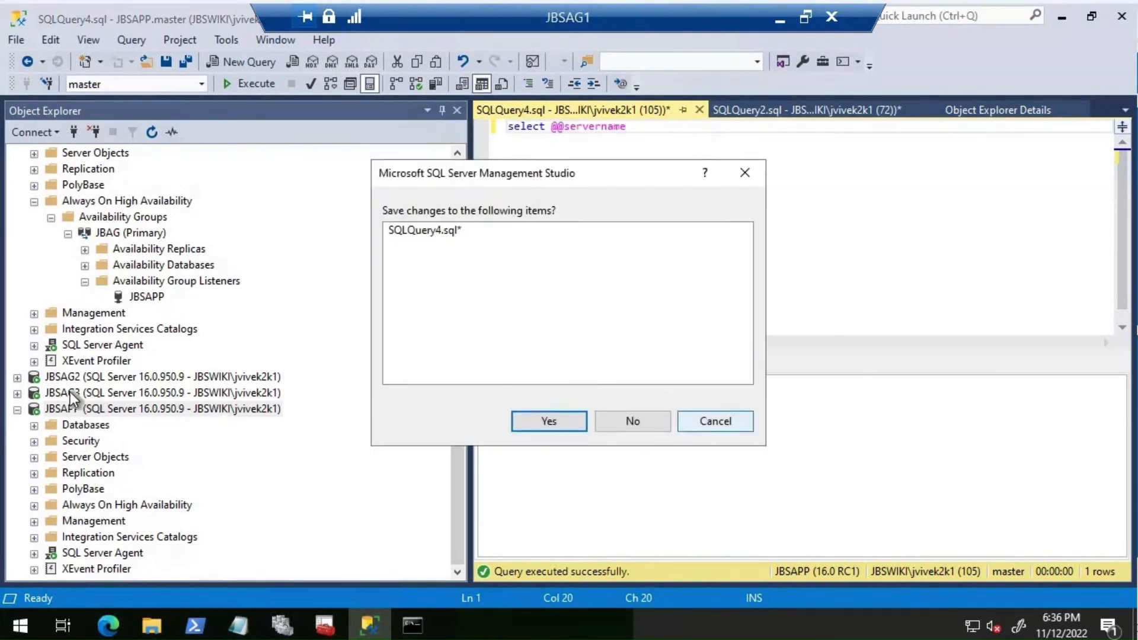
Disconnect the JBSAPP server and refresh the Availability Groups folder of JBSAG2.
right_click(70, 407)
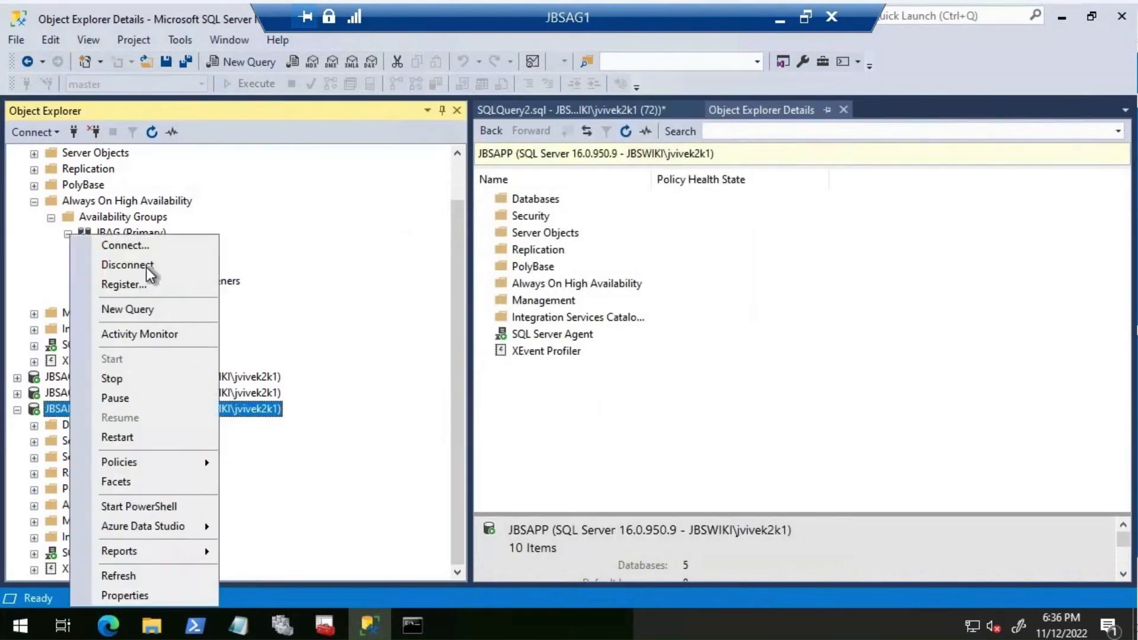
click(119, 265)
click(17, 425)
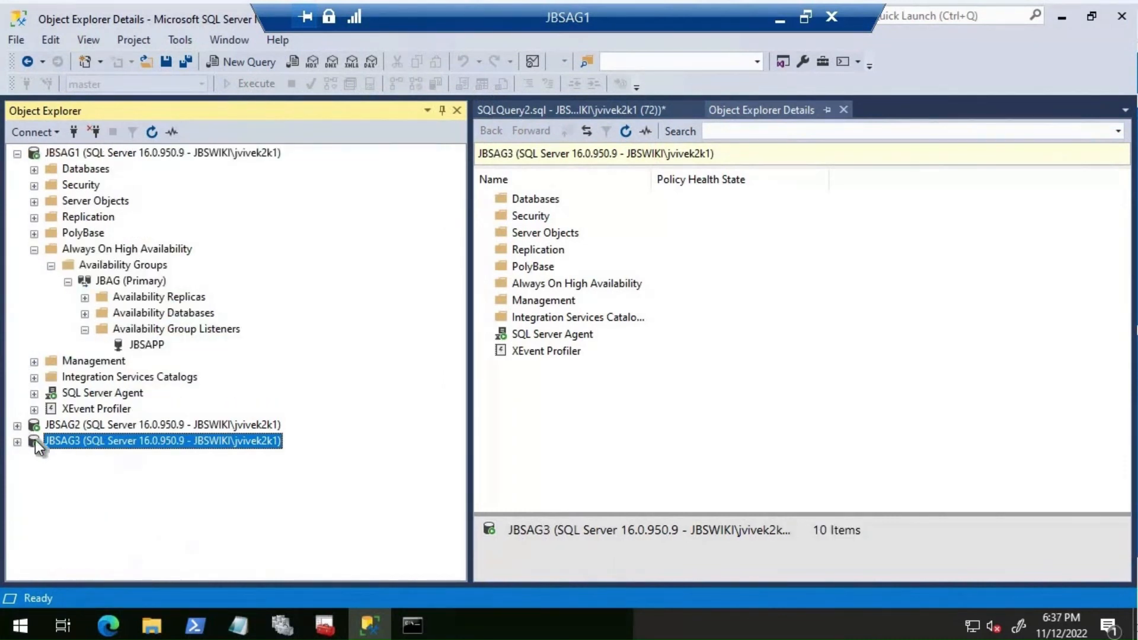
right_click(116, 447)
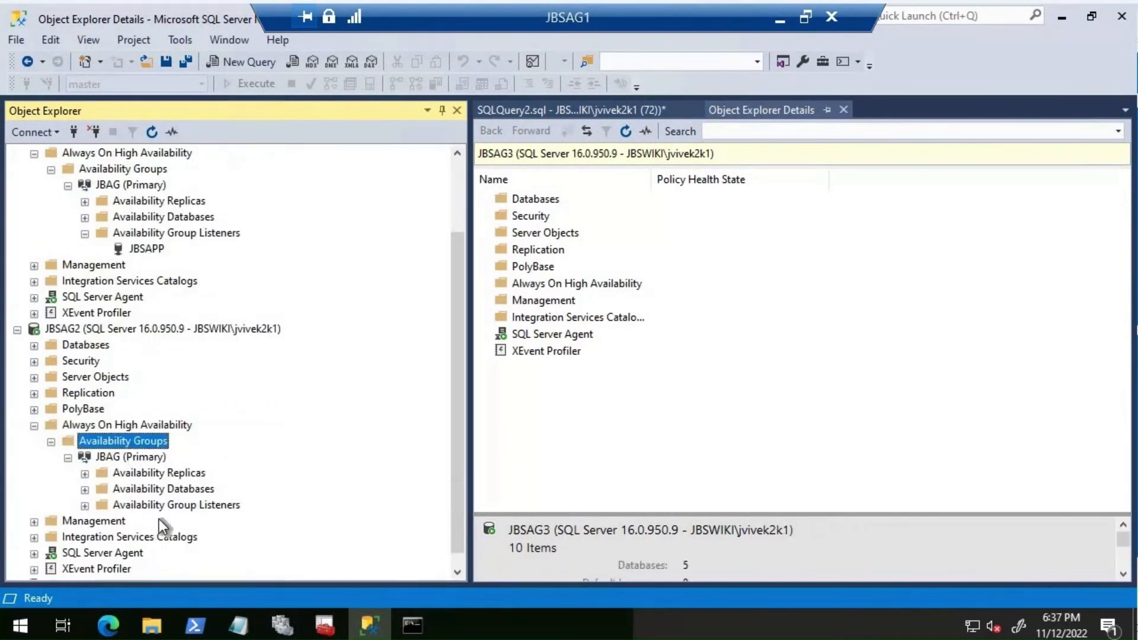
key(Return)
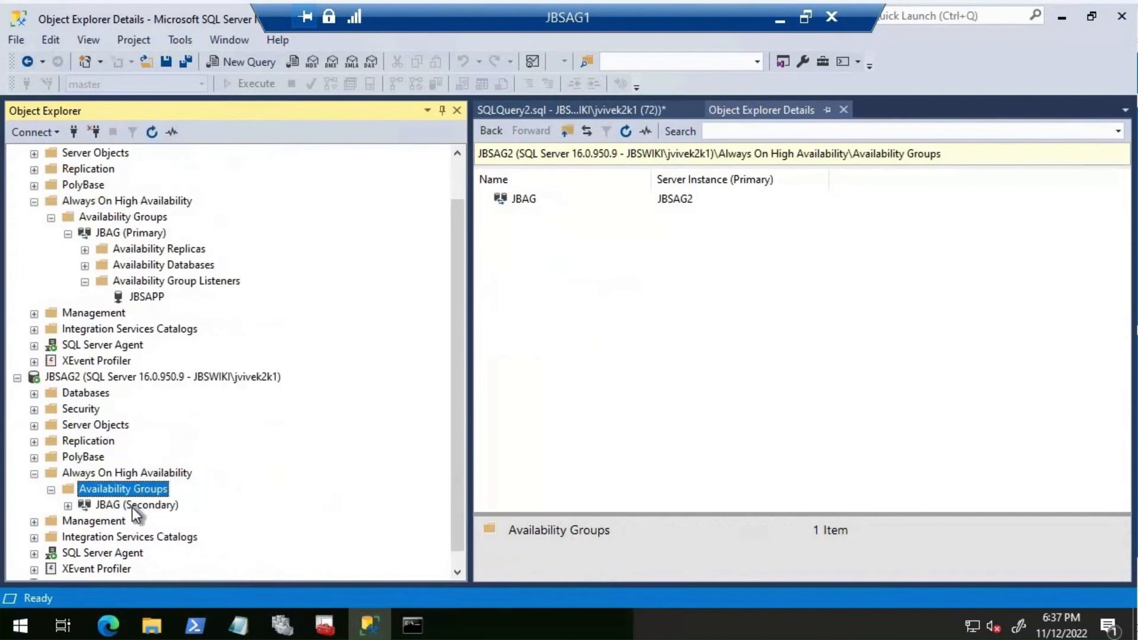
Fail over the JBAG availability group from JBSAG1 to JBSAG2 as the new primary replica with no data loss.
right_click(166, 505)
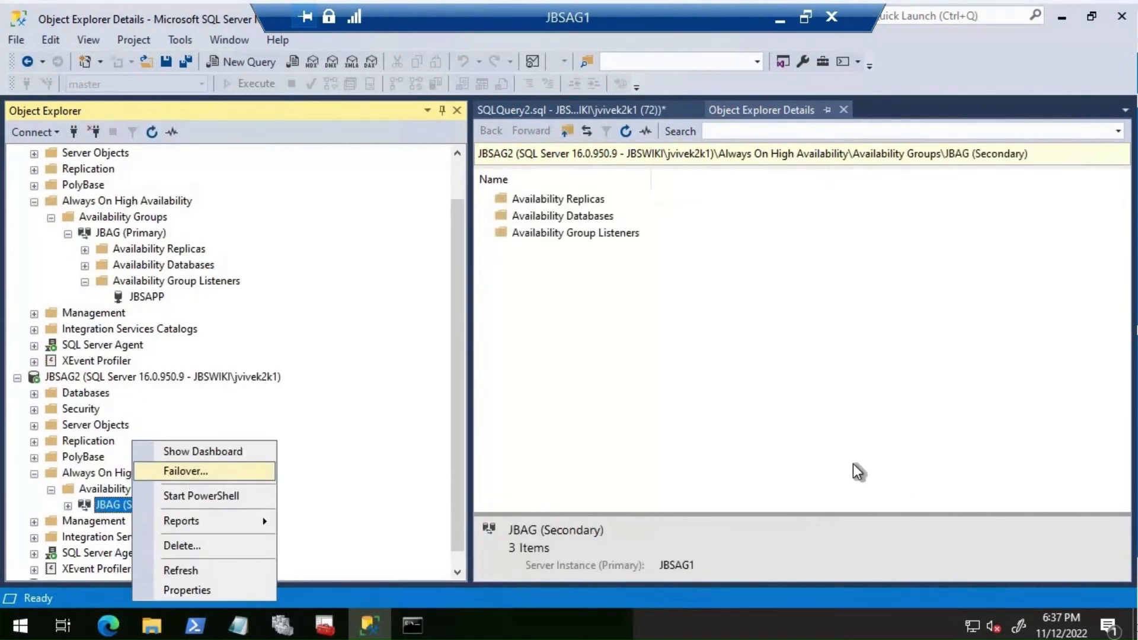
click(783, 560)
click(789, 597)
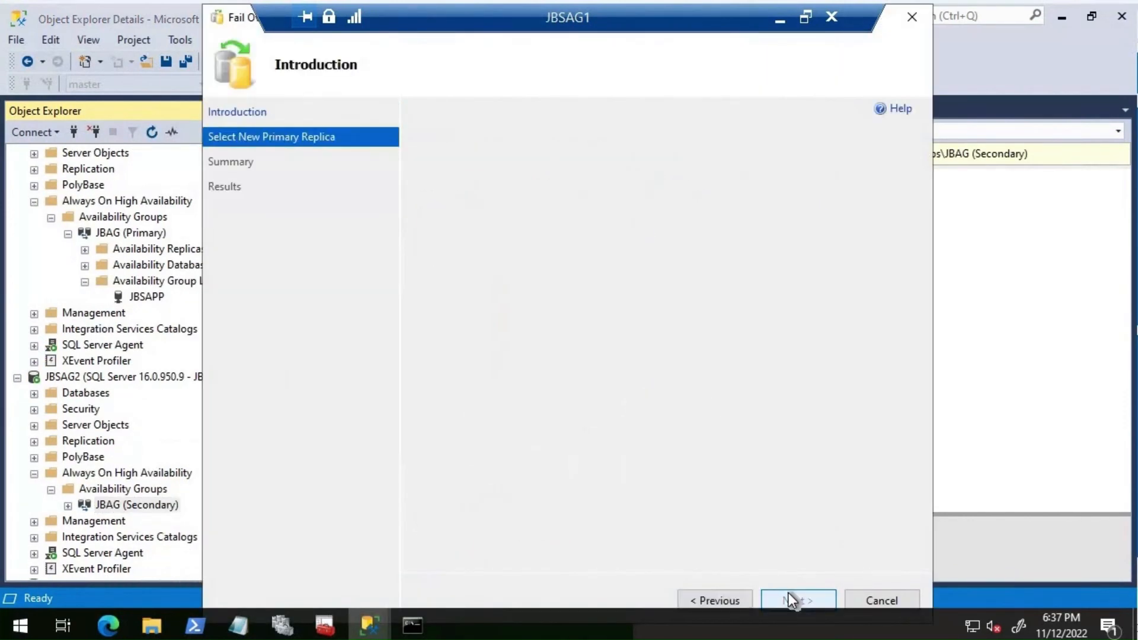
click(797, 597)
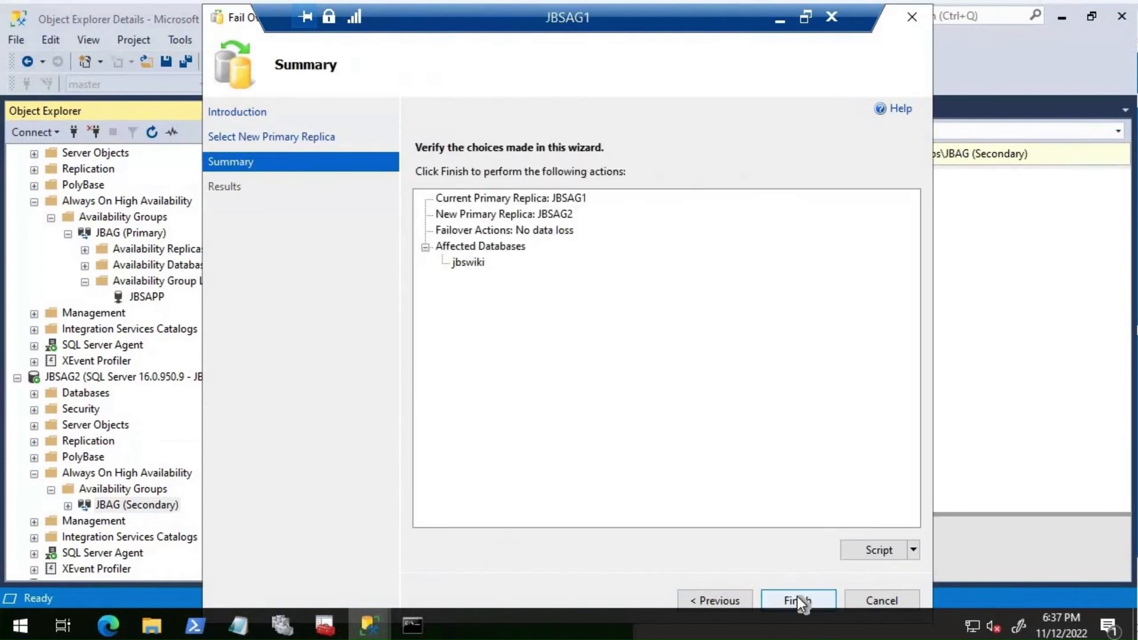
click(798, 596)
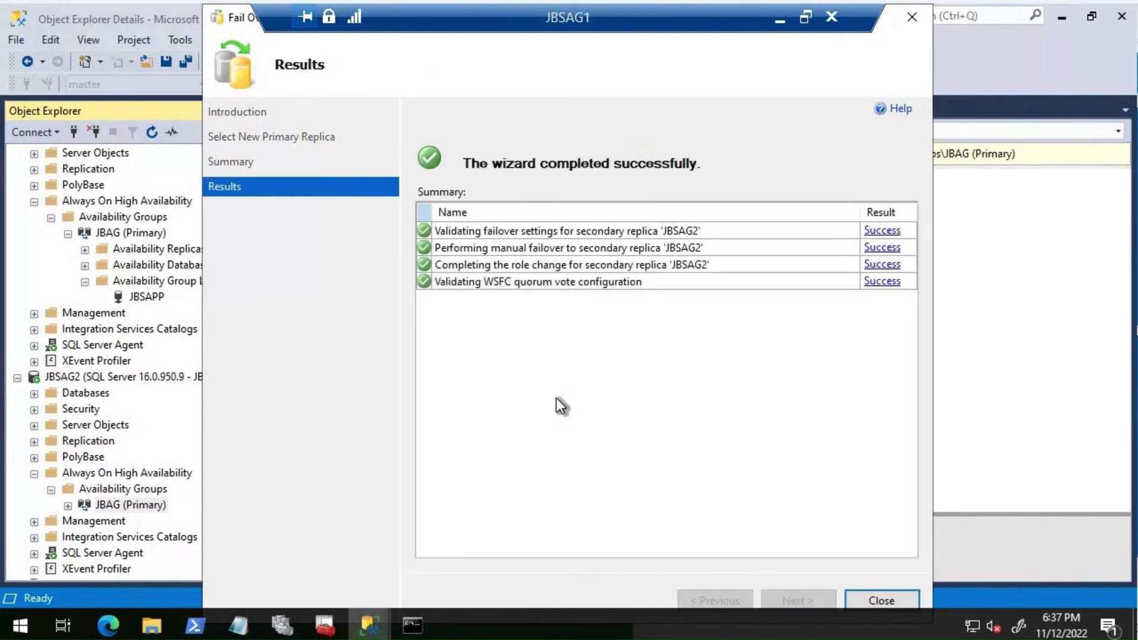
click(881, 598)
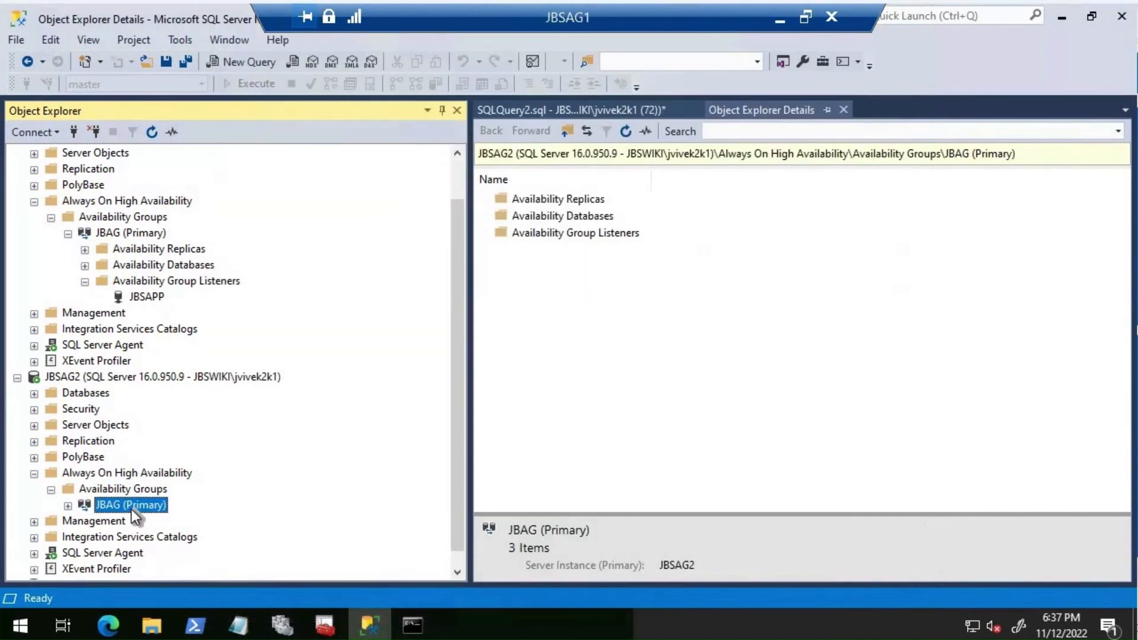
Examine replica roles and synchronization state in the JBAG dashboard on JBSAG2, and close the dashboard.
right_click(145, 502)
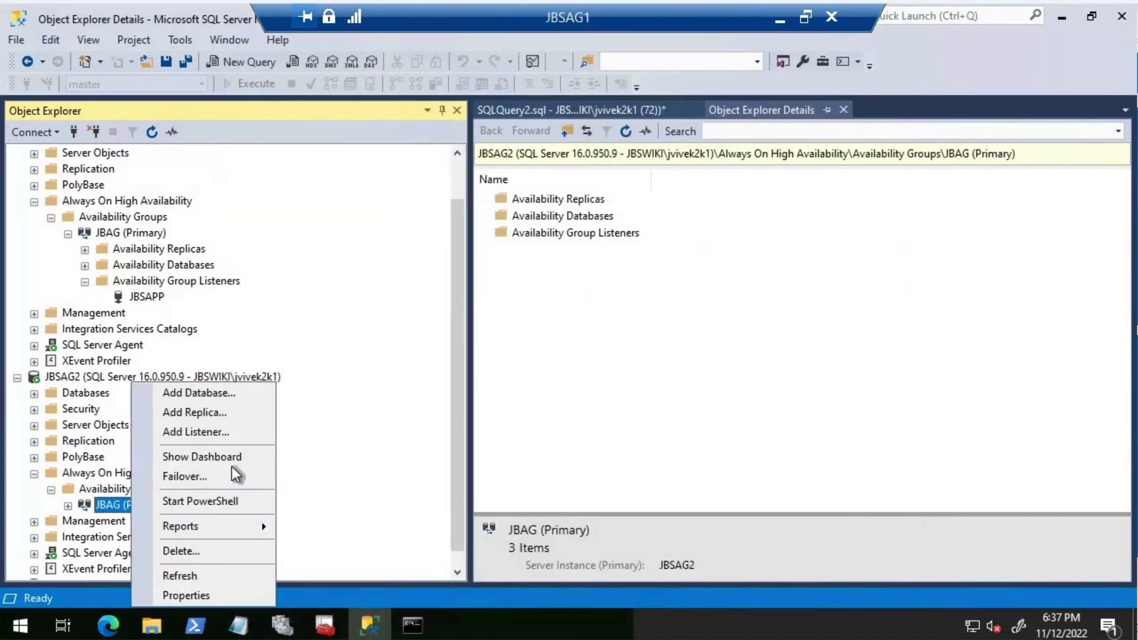
click(239, 460)
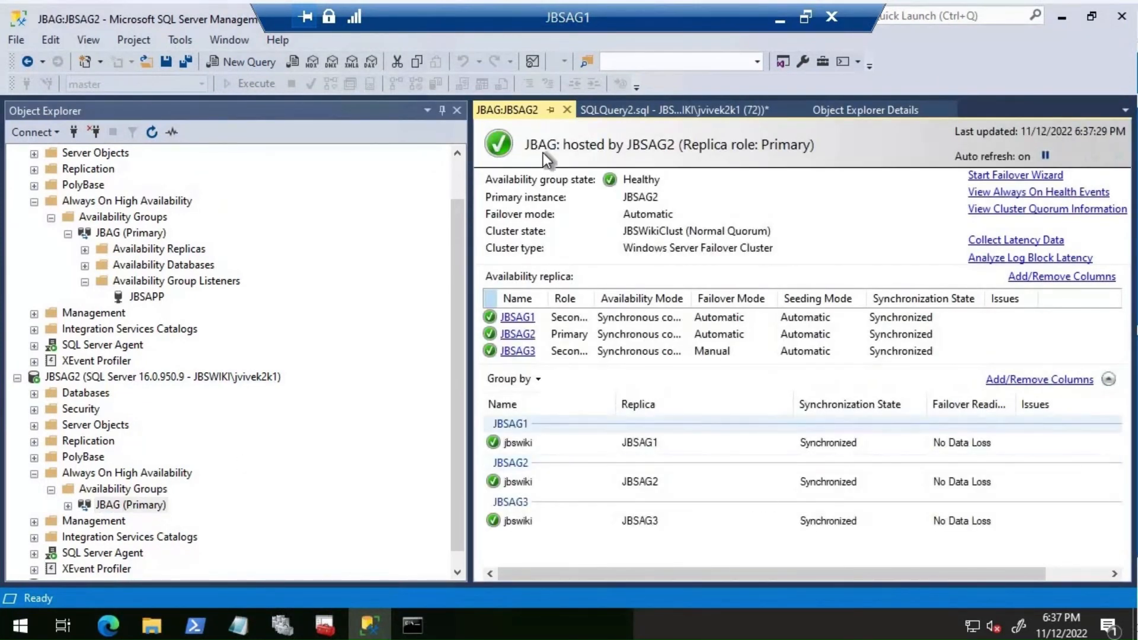
click(568, 110)
Collapse the JBSAG1 and JBSAG2 trees and reconnect to the Database Engine through the JBSAPP listener.
scroll(23, 154, up, 1)
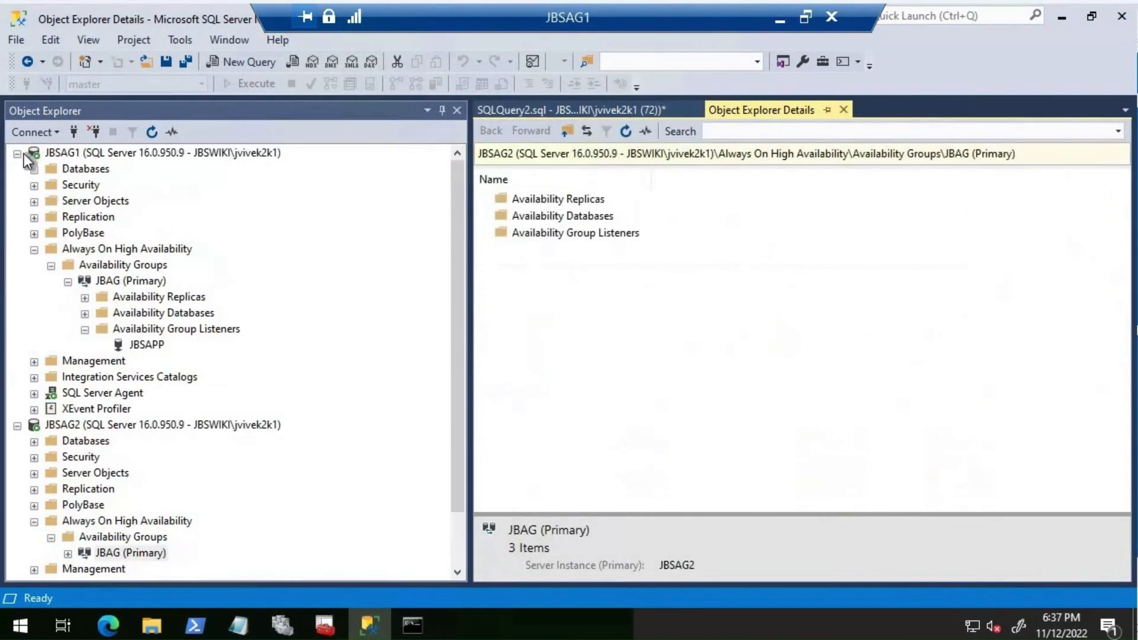
click(24, 152)
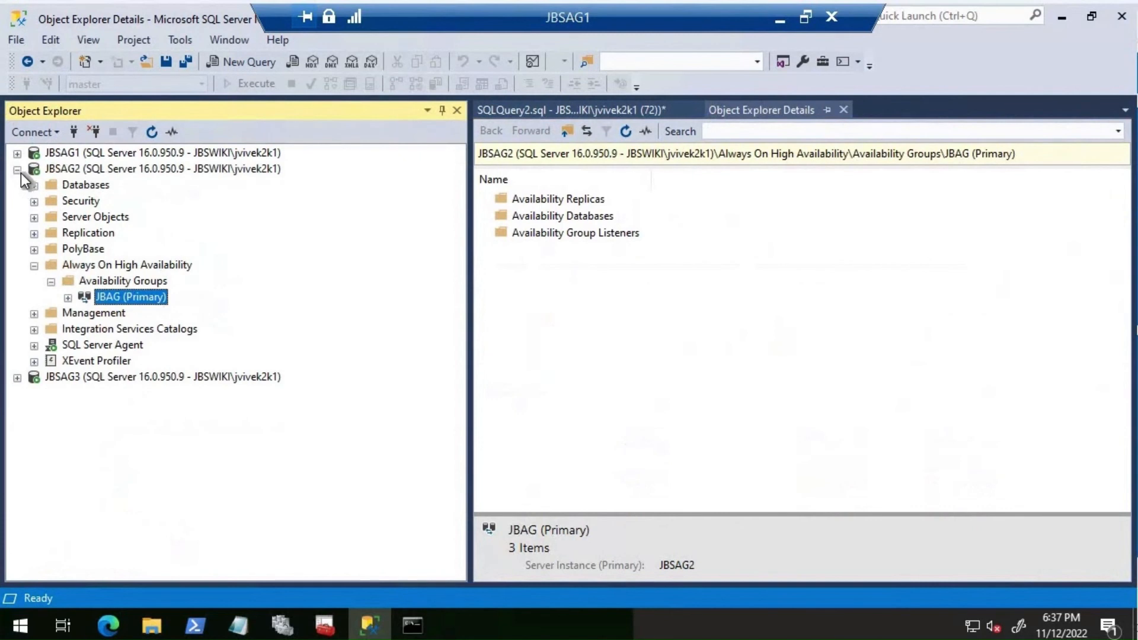
click(17, 169)
click(29, 131)
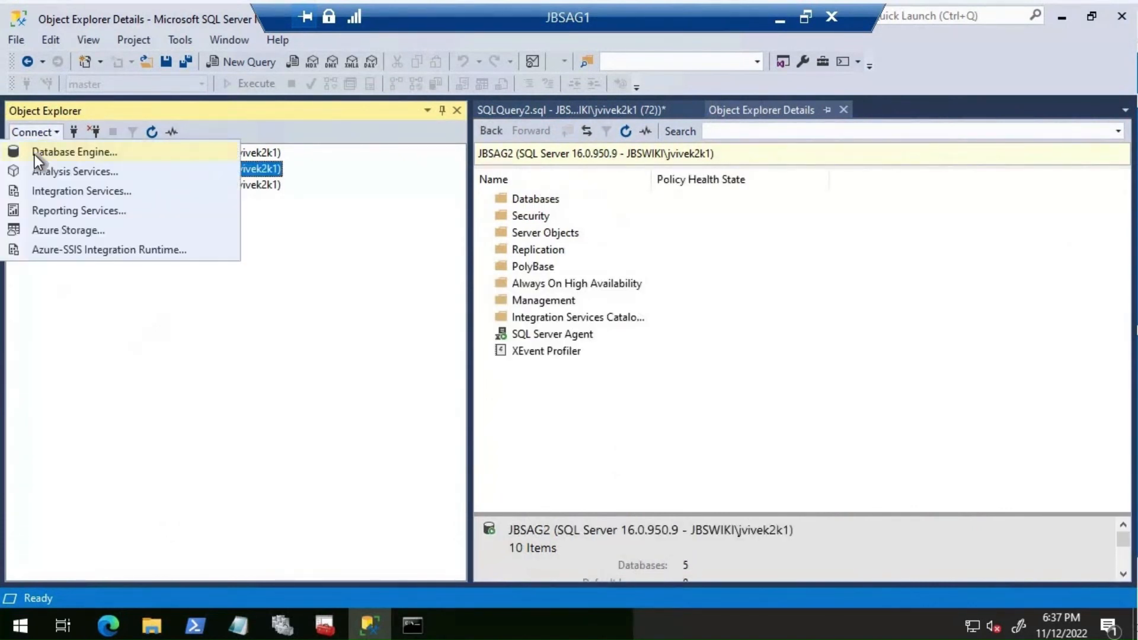
click(35, 154)
key(Return)
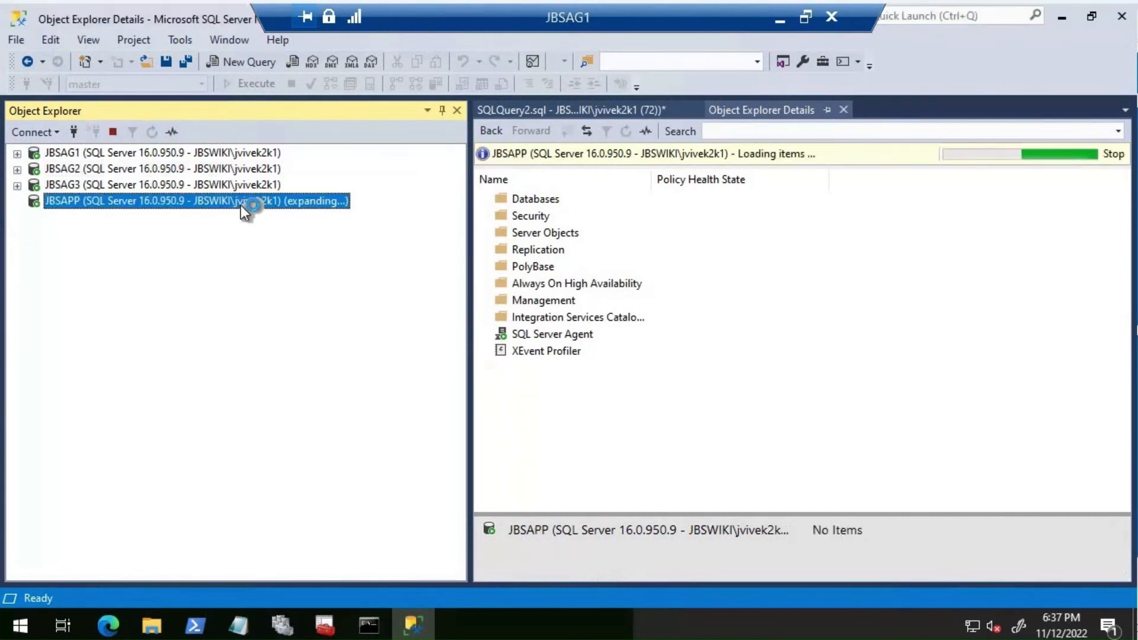
click(237, 61)
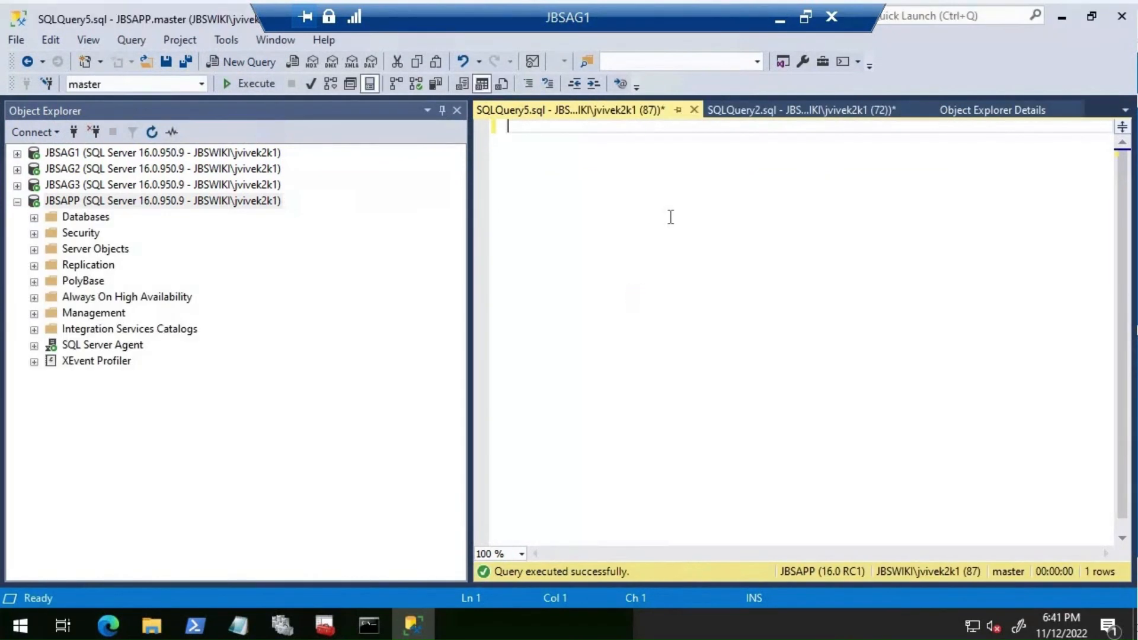
text(selet)
key(BackSpace)
key(BackSpace)
text(ct @@)
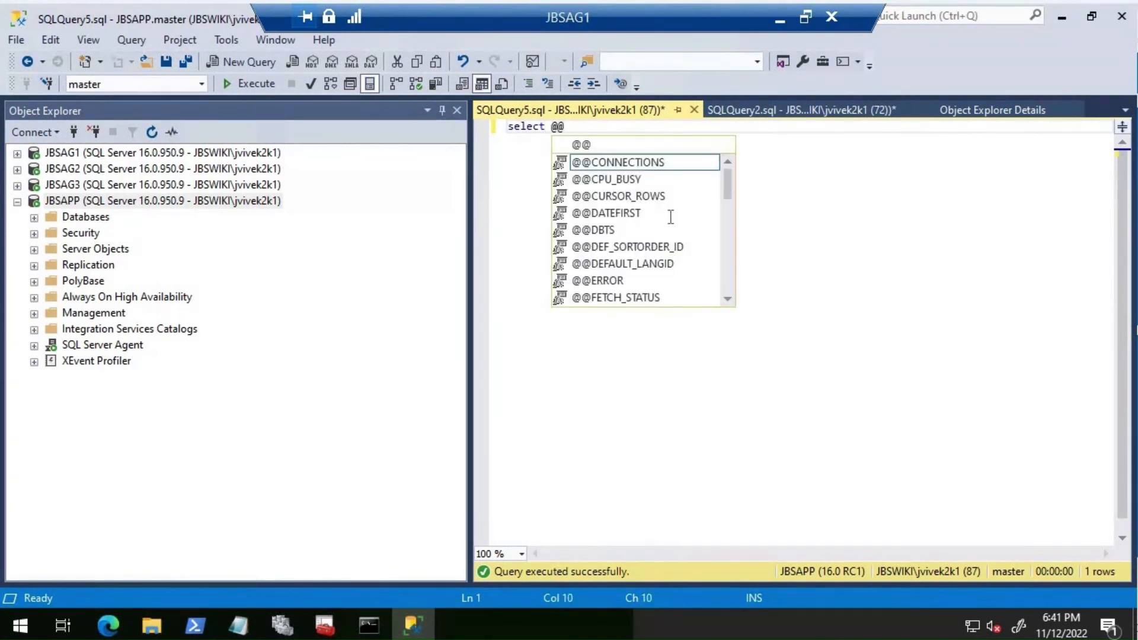
text(servername)
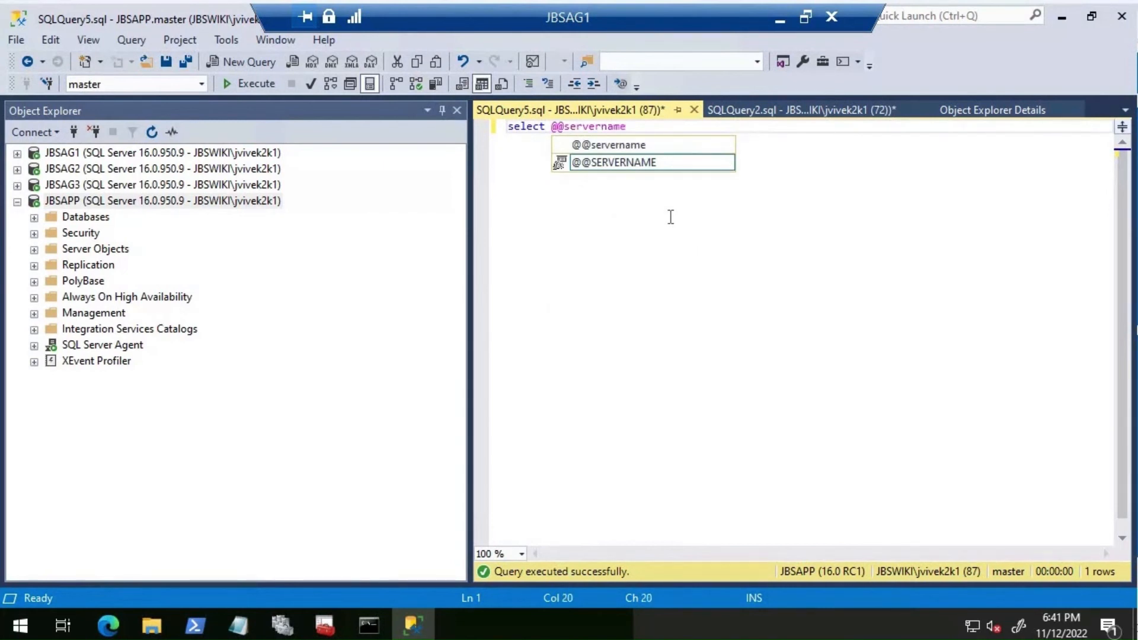
key(F5)
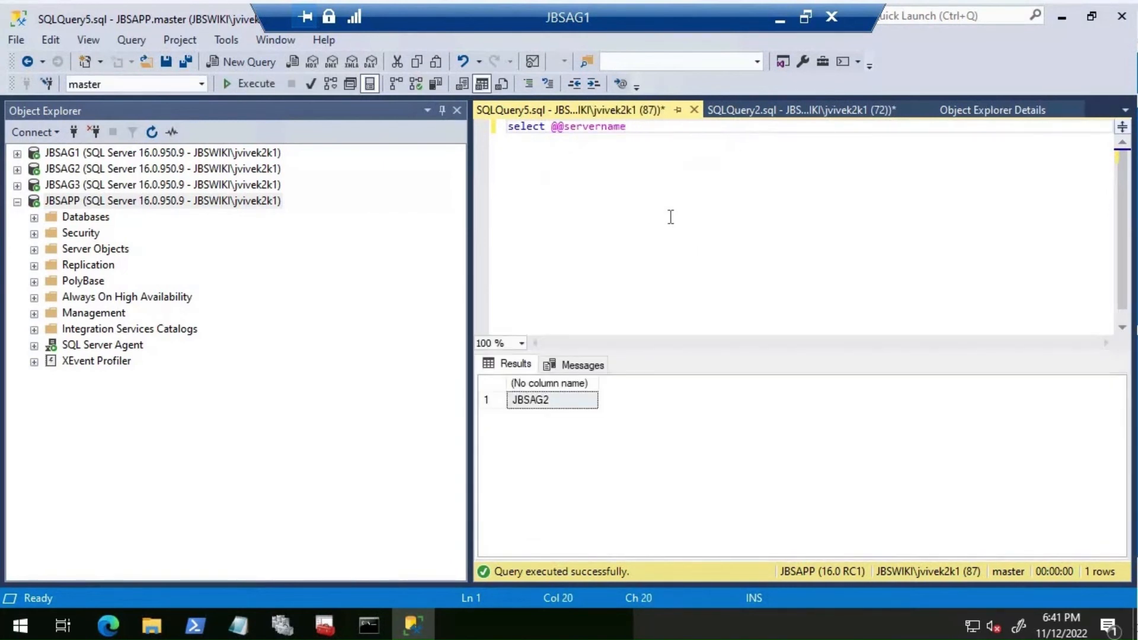
Disconnect the JBSAPP server without saving its query, and refresh the Availability Groups folder of JBSAG3.
right_click(173, 201)
click(225, 230)
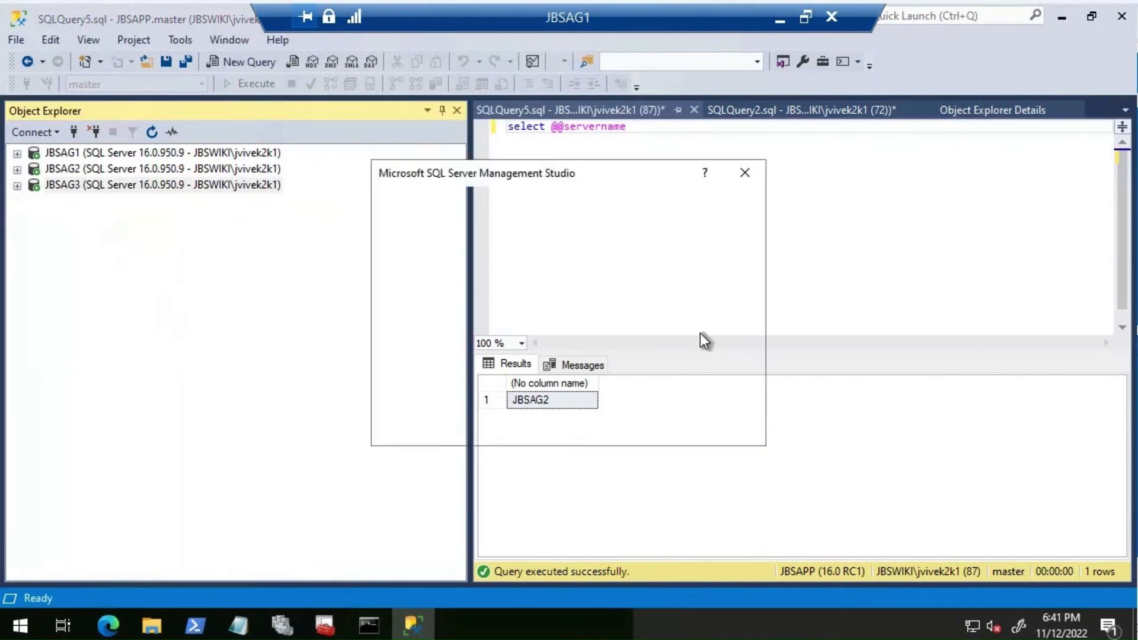
key(n)
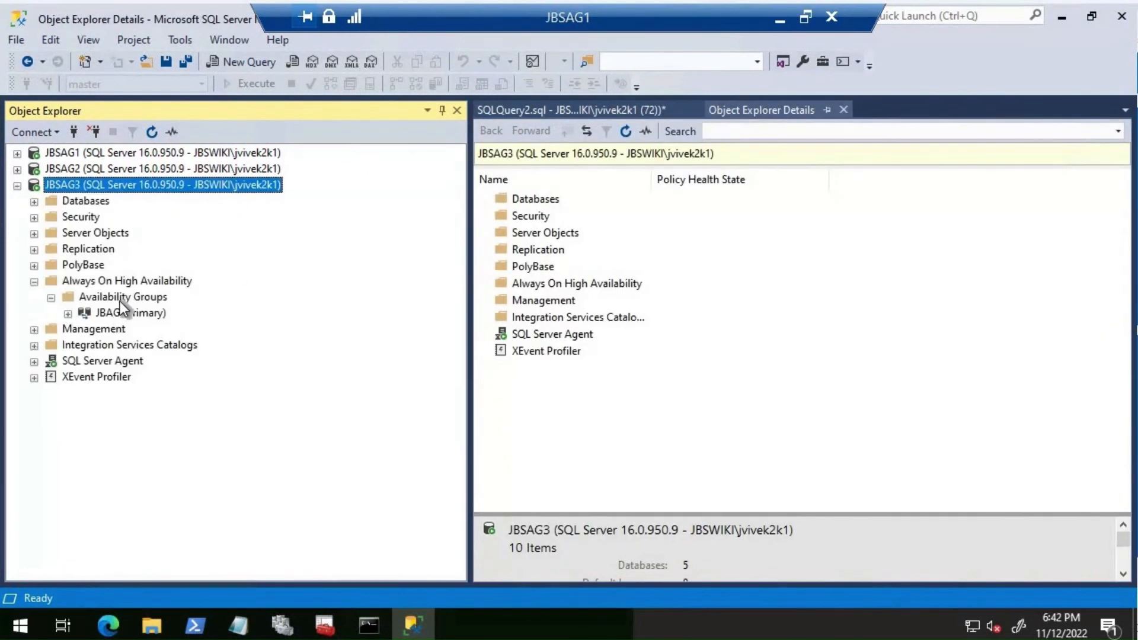
right_click(120, 301)
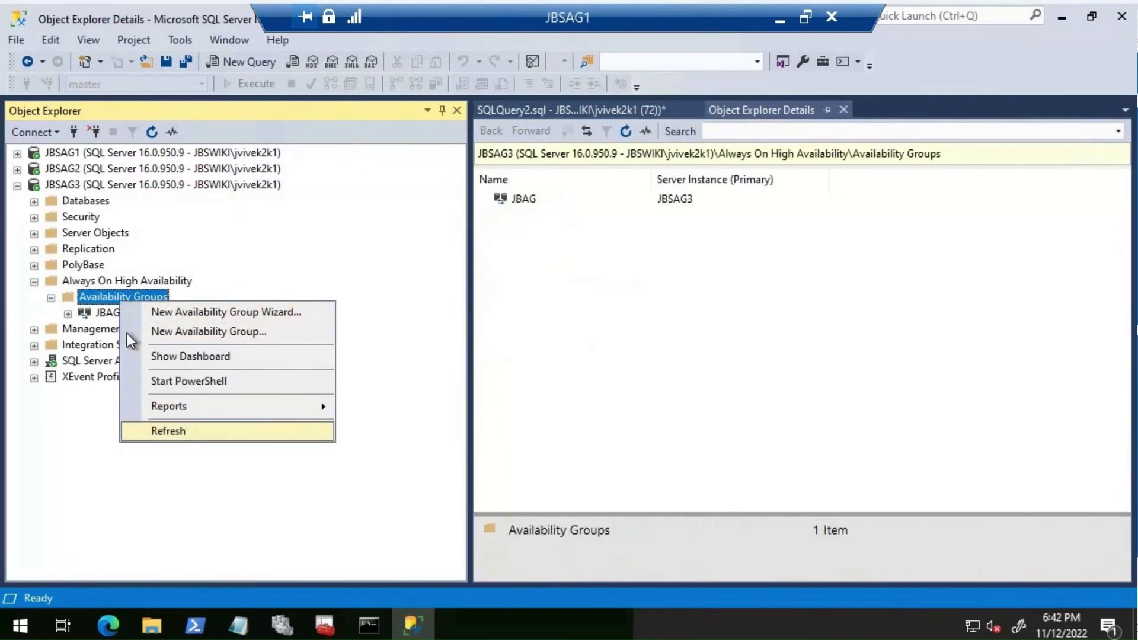
key(Return)
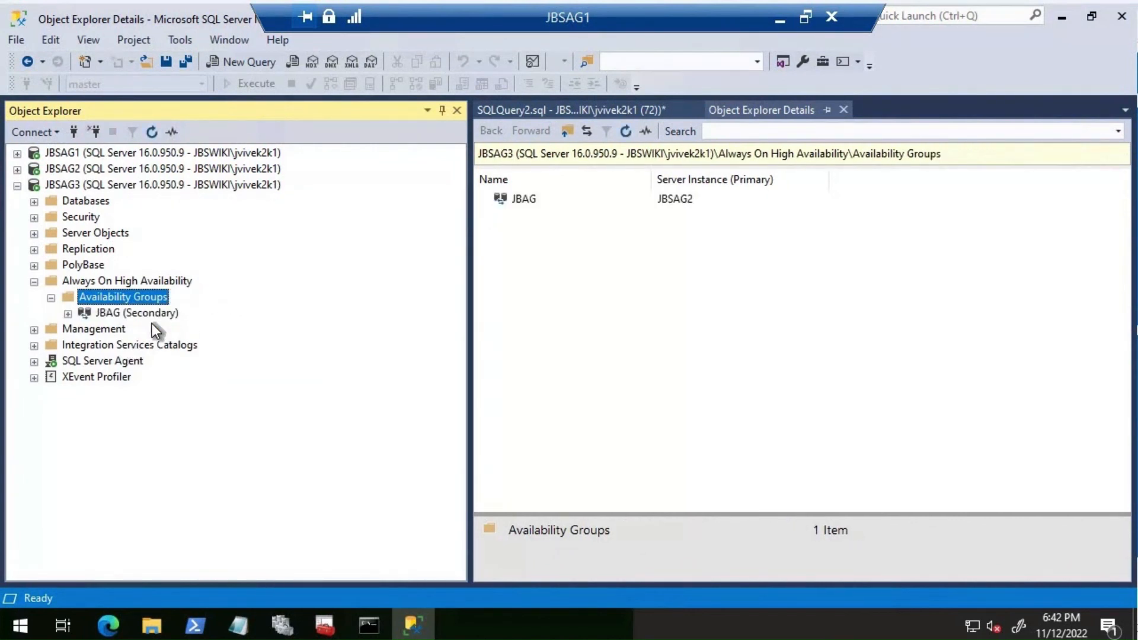
Fail over the JBAG availability group from JBSAG2 to JBSAG3 as the new primary replica with no data loss.
right_click(152, 315)
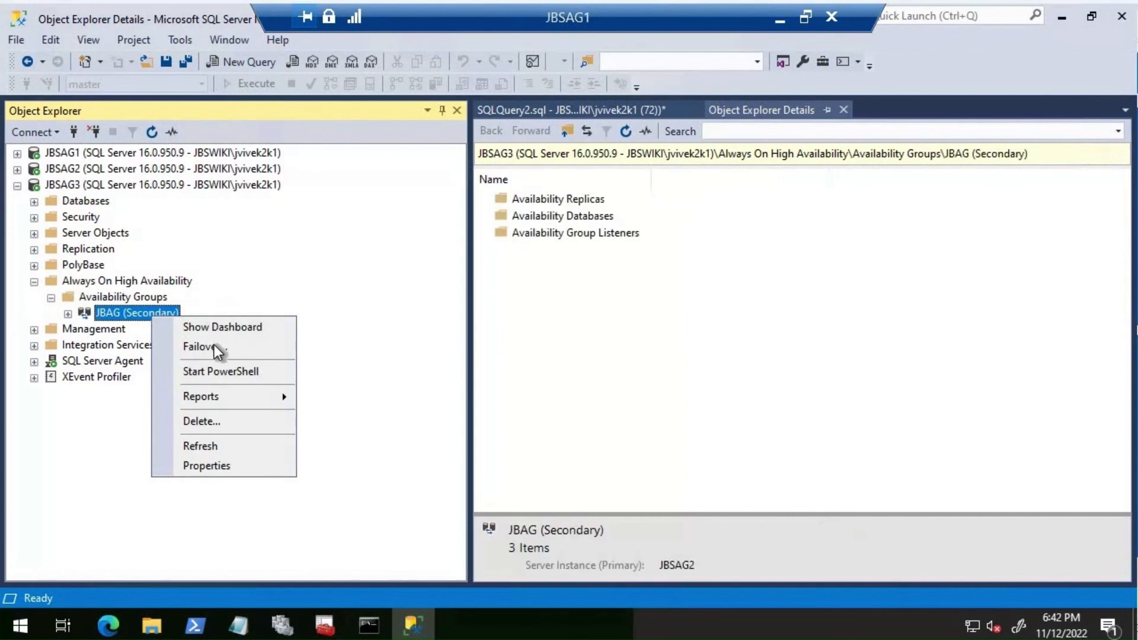
click(886, 521)
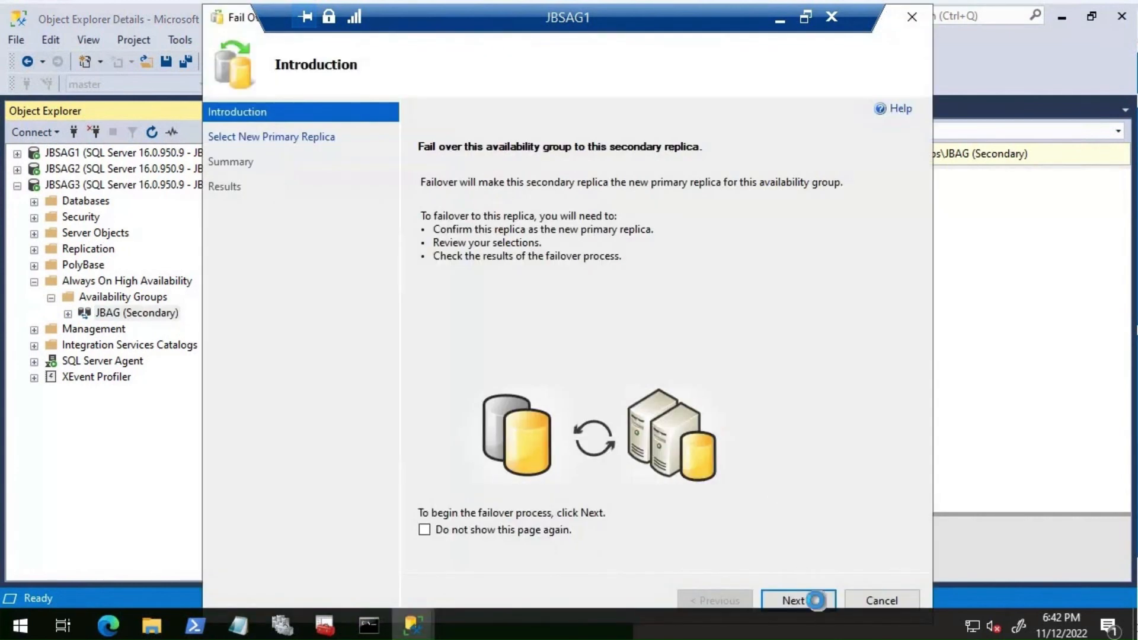
click(816, 600)
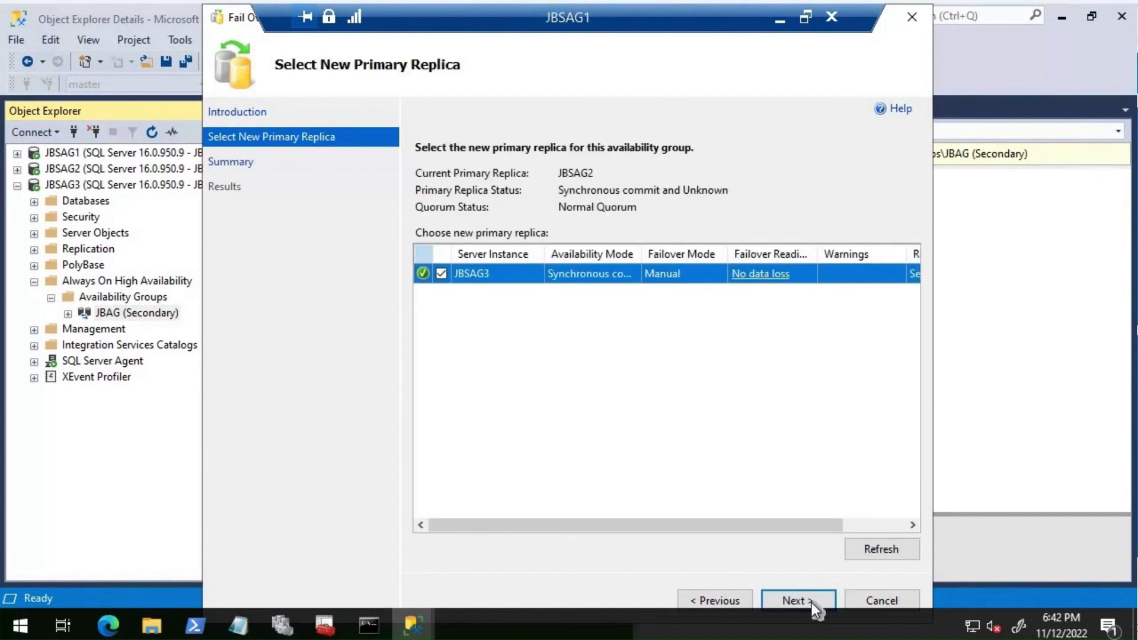
click(810, 601)
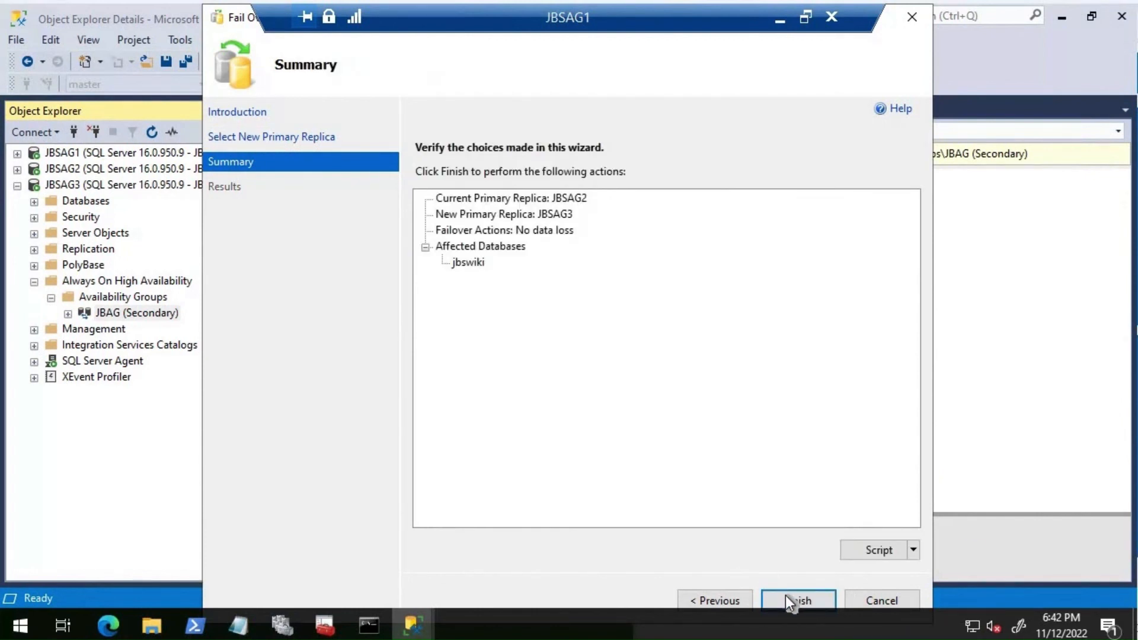
click(789, 600)
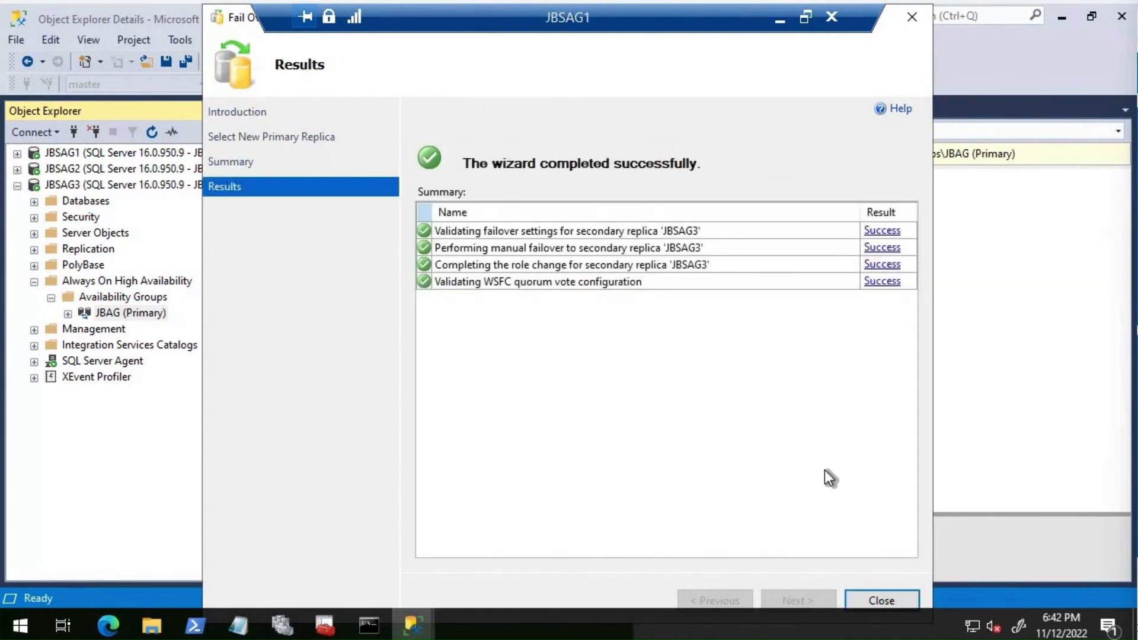
click(888, 597)
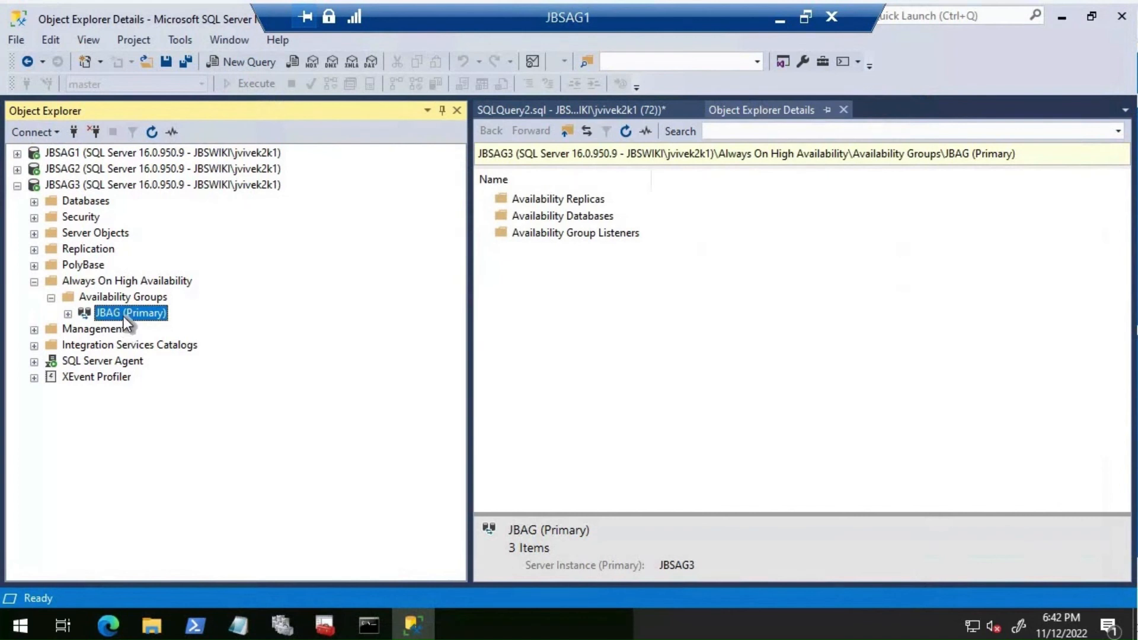
Examine replica roles and synchronization state in the JBAG dashboard on JBSAG3, and collapse the JBSAG3 tree.
right_click(123, 312)
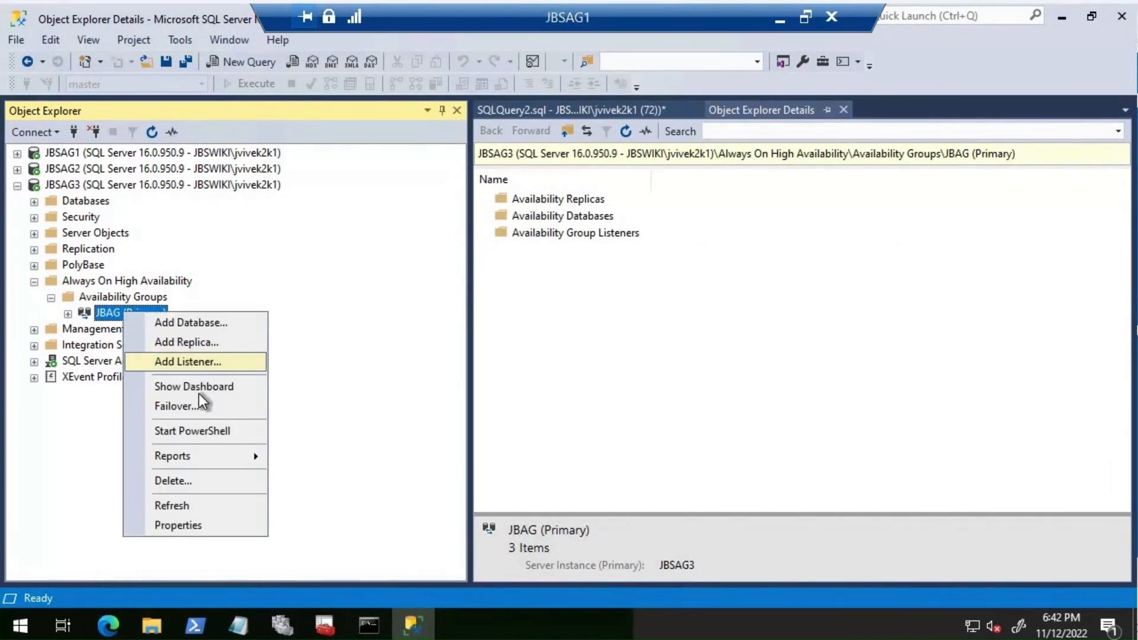
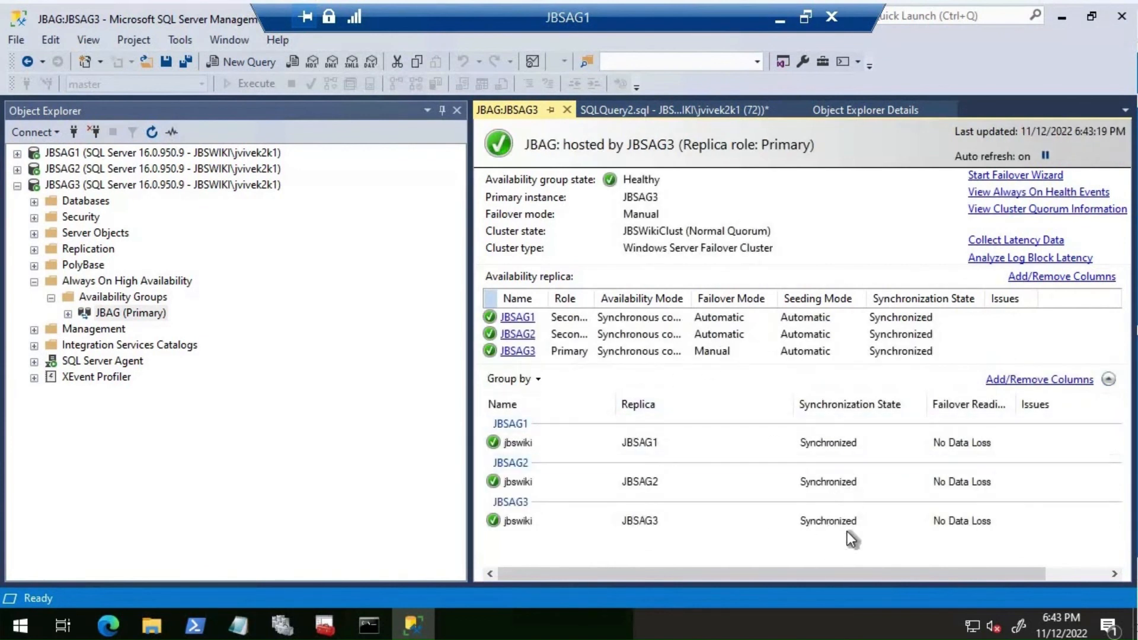
click(567, 111)
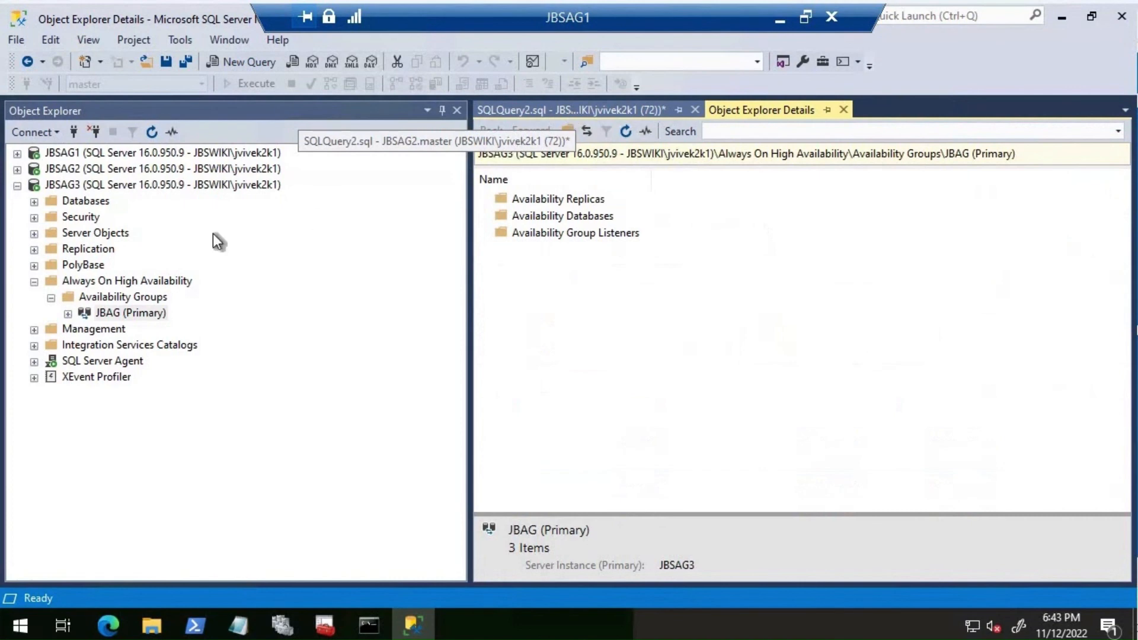
click(17, 186)
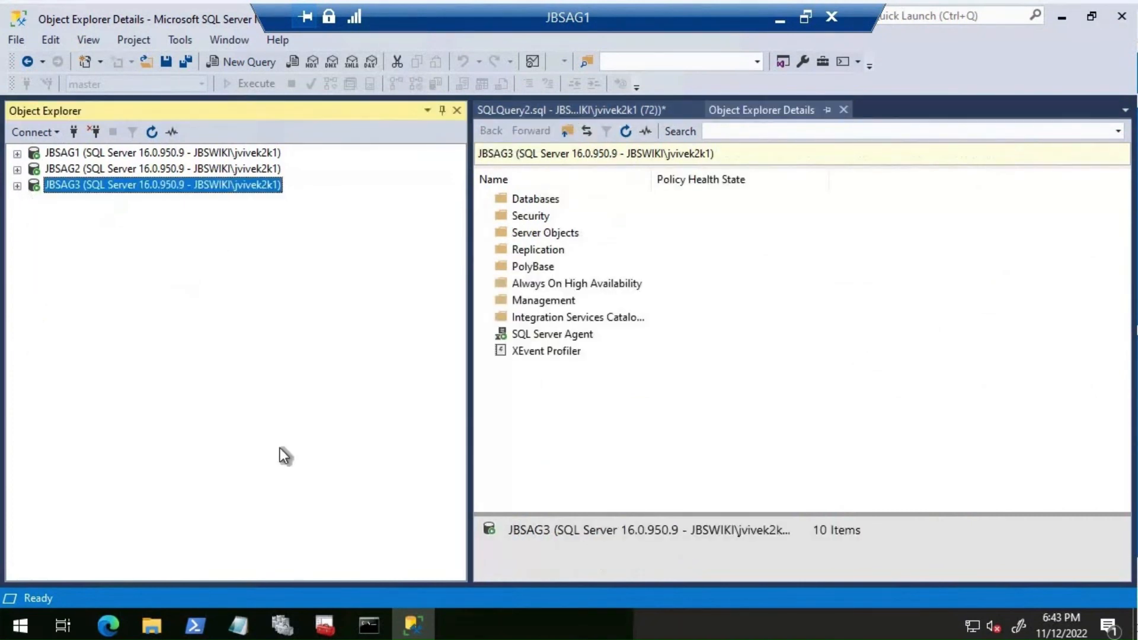
Reconnect to the Database Engine through the JBSAPP listener using Windows Authentication.
click(278, 623)
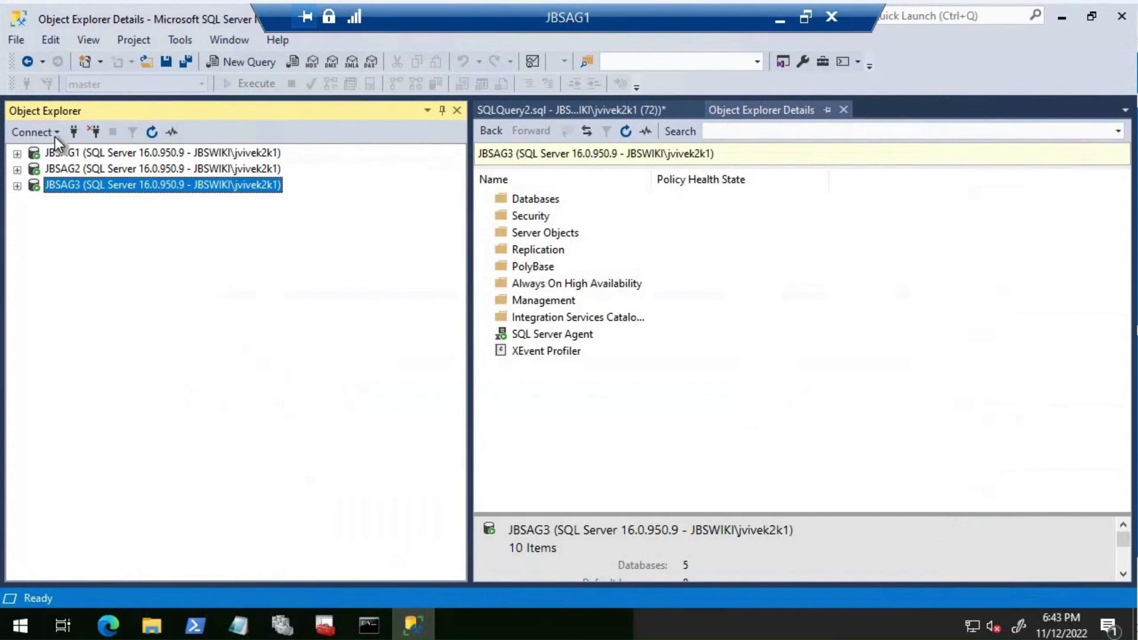
click(54, 136)
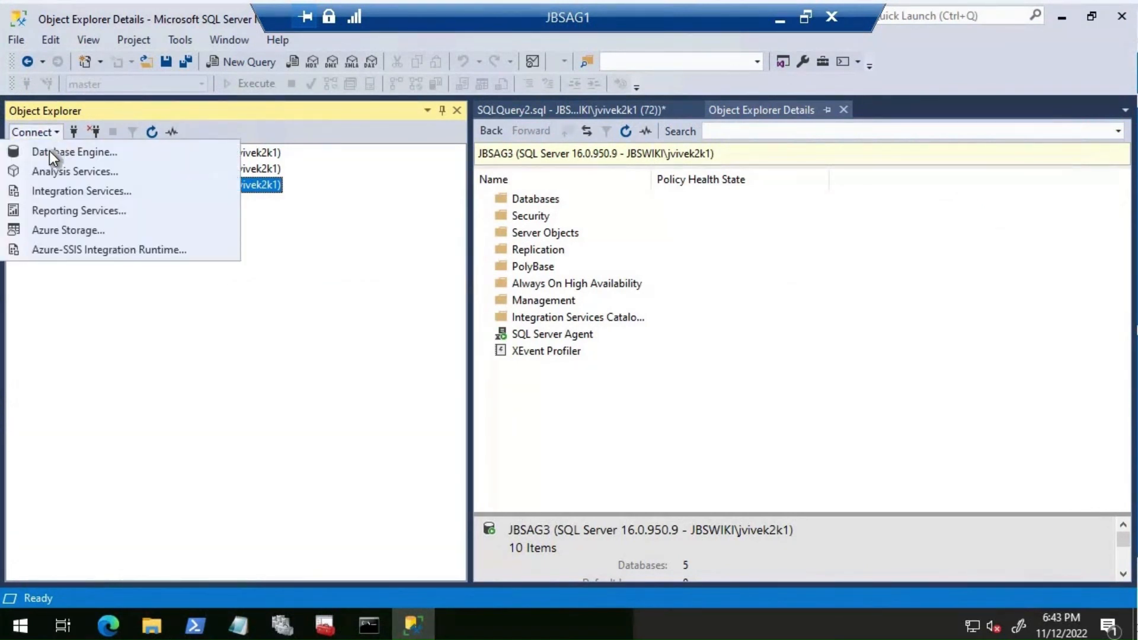
click(48, 150)
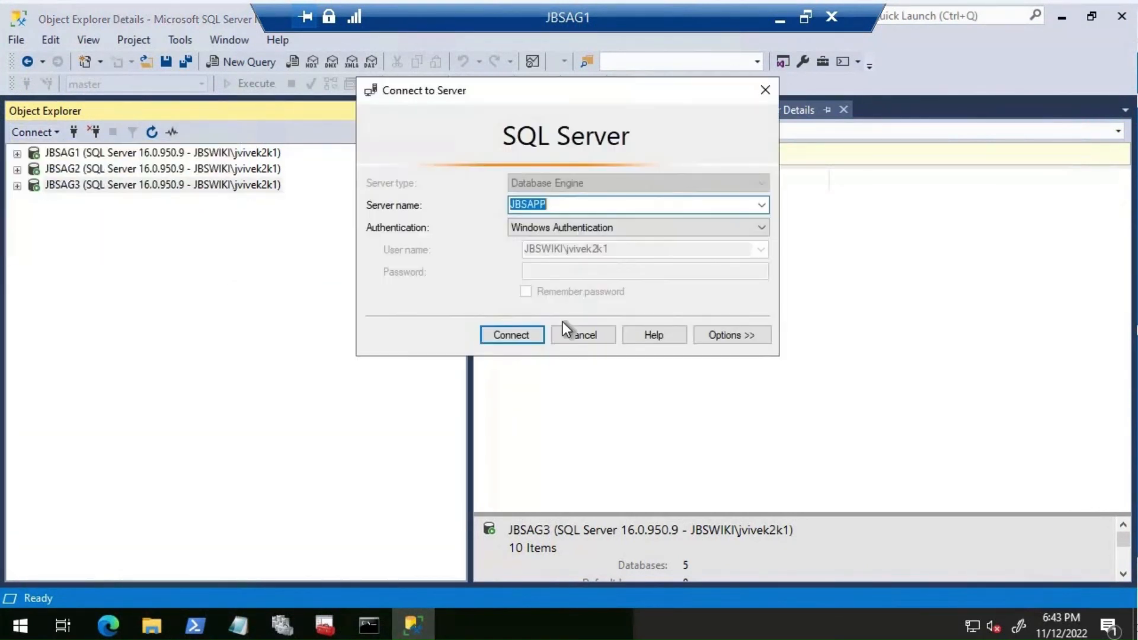
click(522, 331)
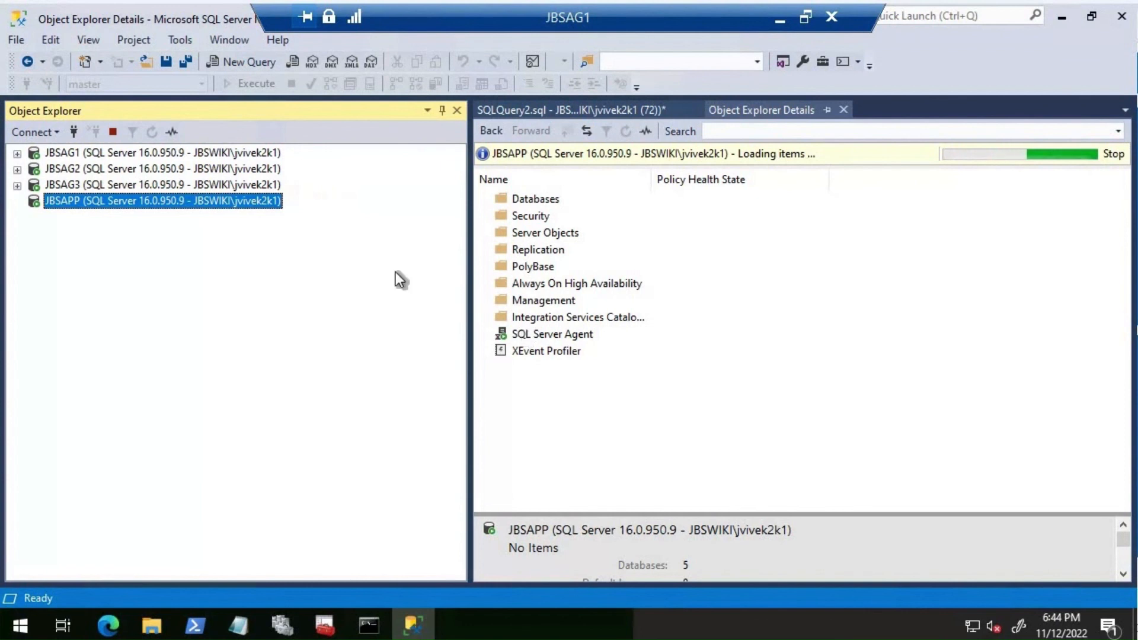
click(241, 61)
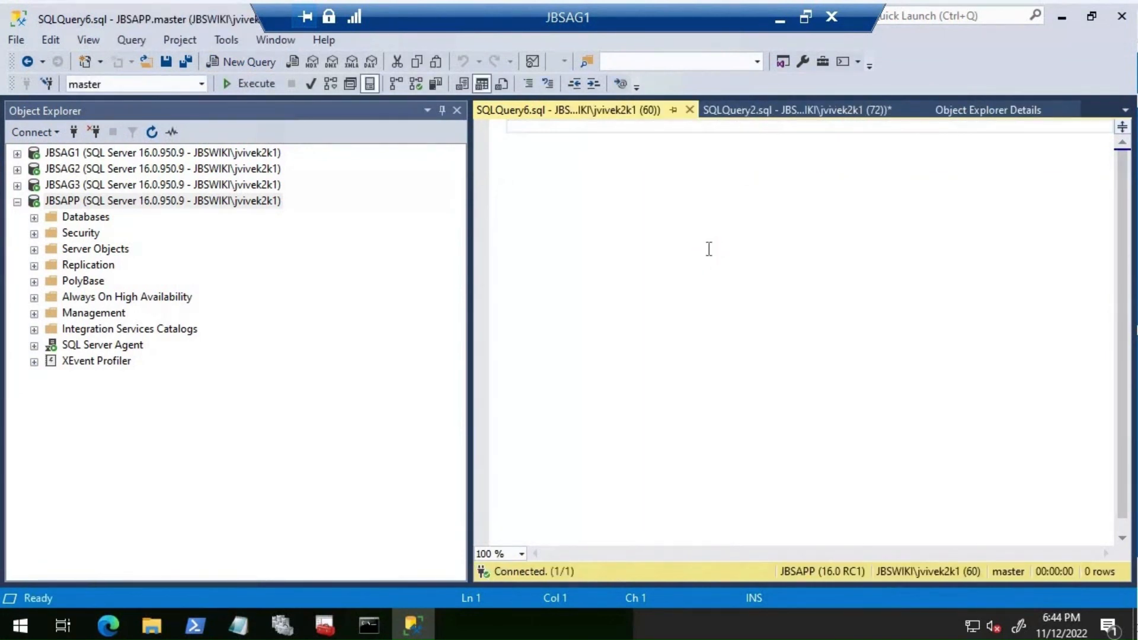
text(select @@)
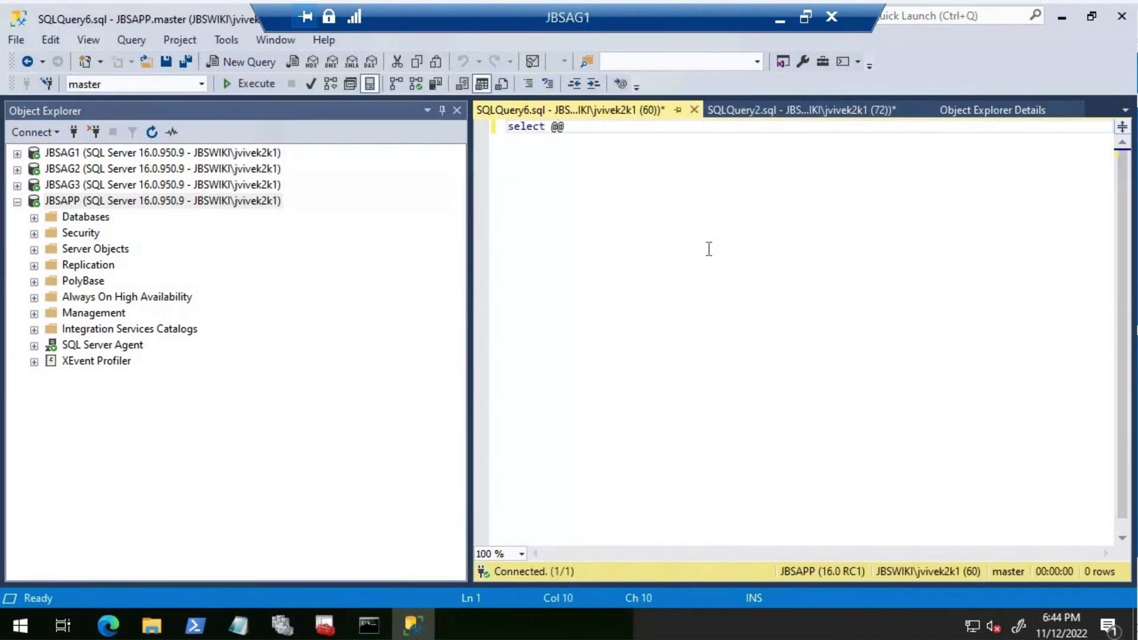
text(servername)
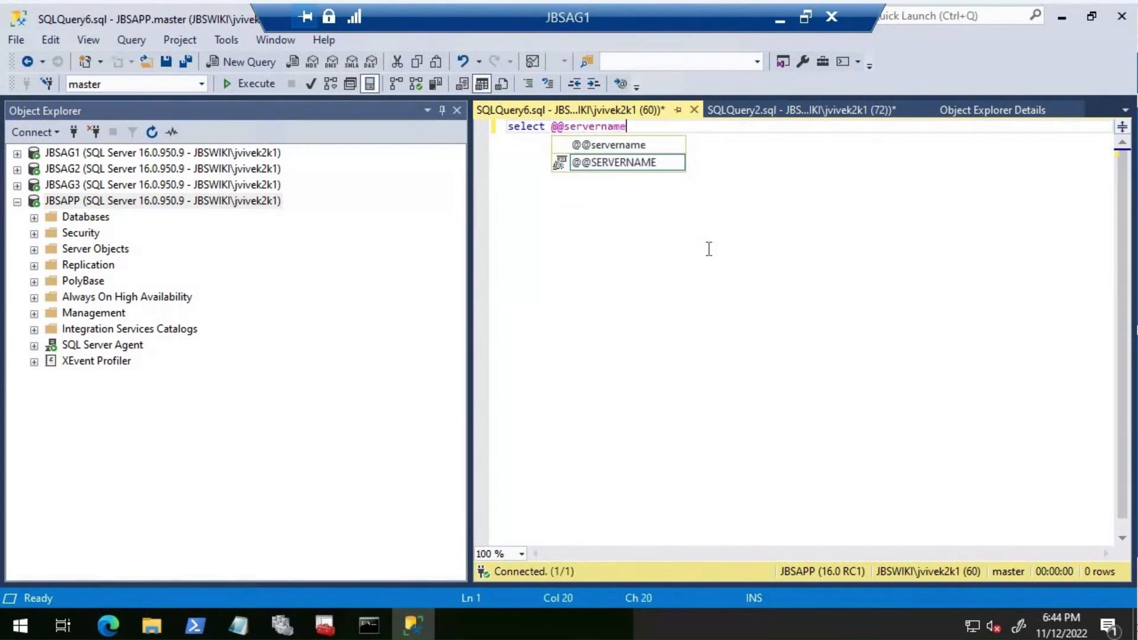
key(F5)
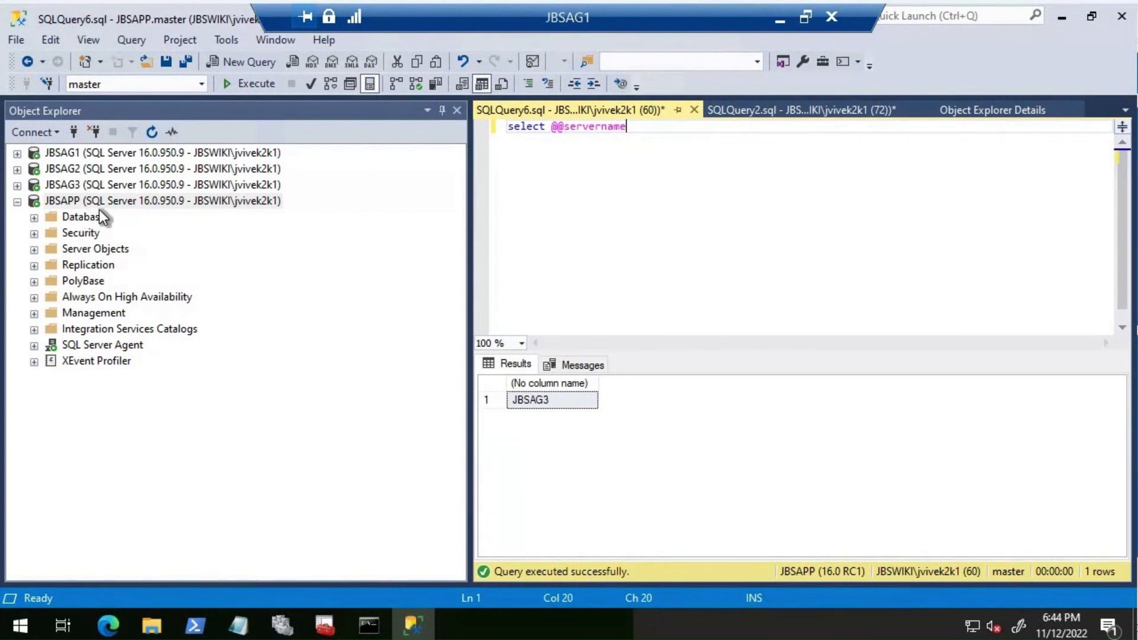
Disconnect the JBSAPP server without saving its query, and refresh the Availability Groups folder of JBSAG1.
right_click(172, 201)
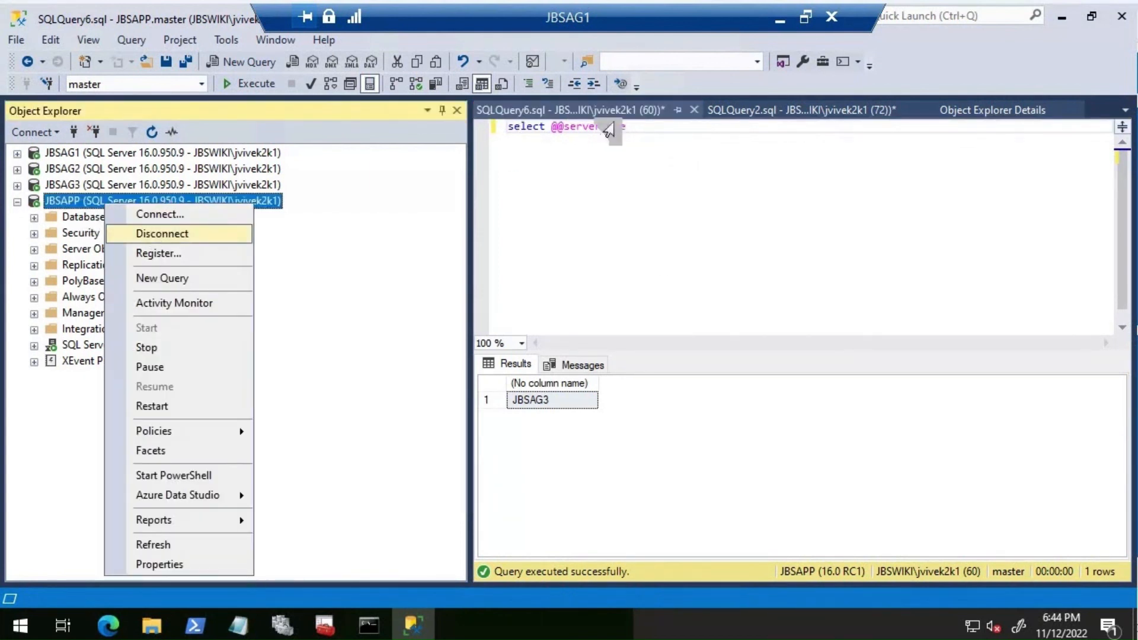
click(202, 232)
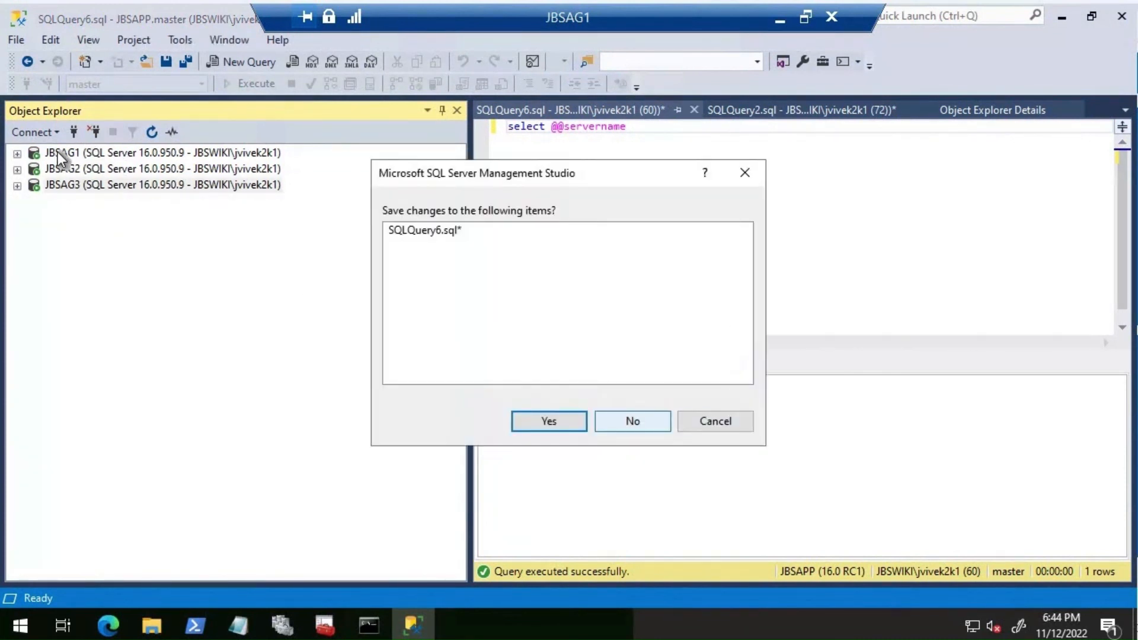
key(n)
click(17, 154)
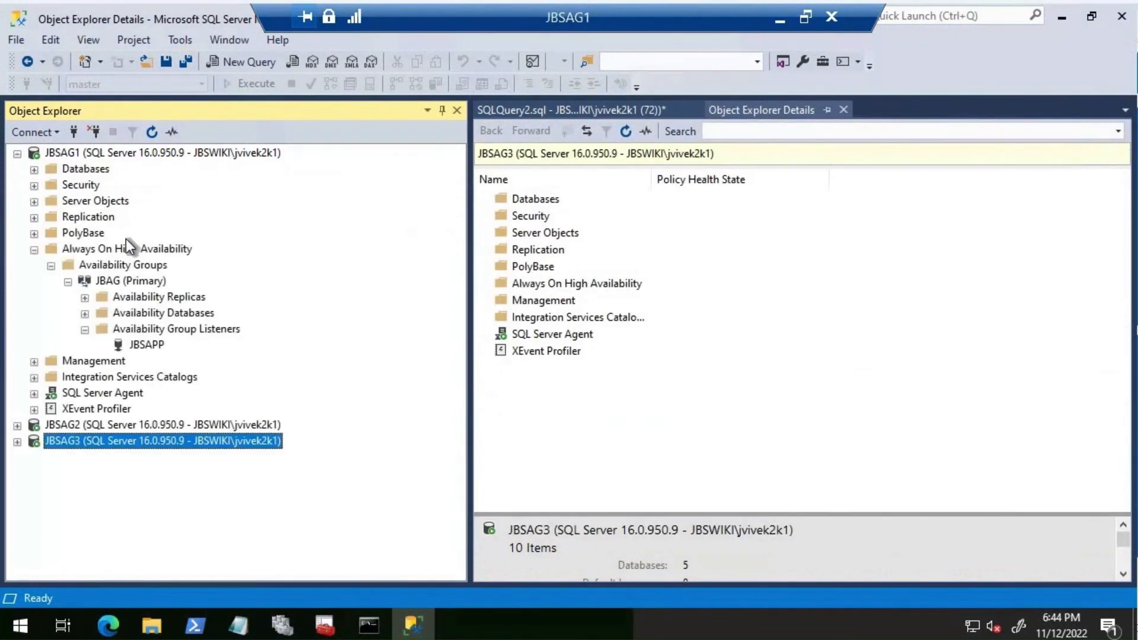
right_click(113, 266)
key(Return)
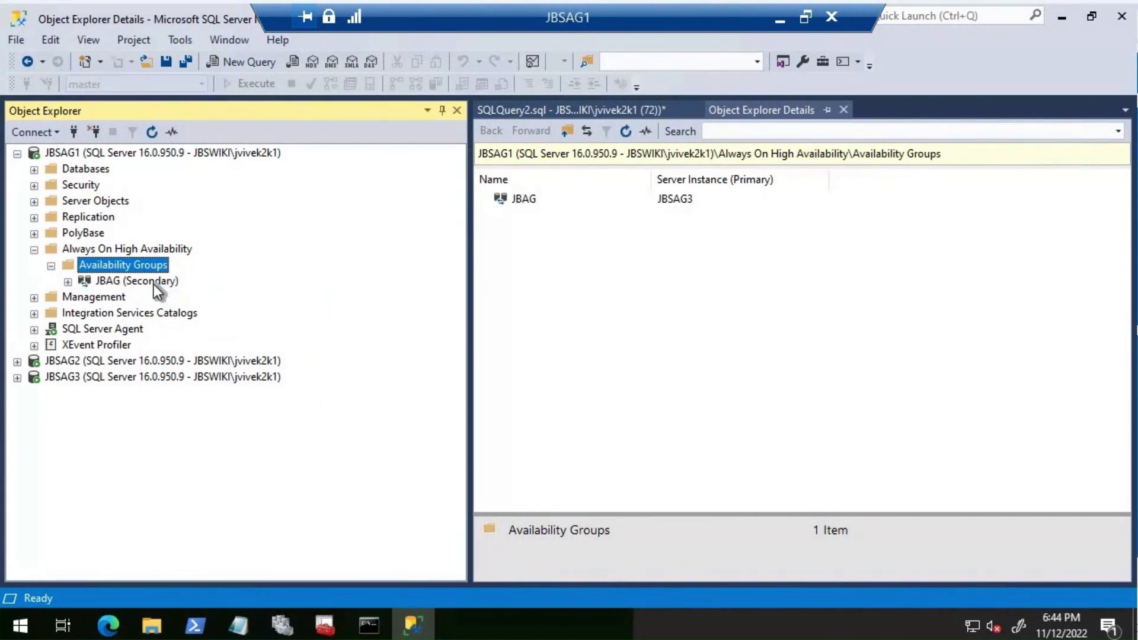
Fail over the JBAG availability group from JBSAG3 to JBSAG1 as the new primary replica with no data loss.
right_click(154, 283)
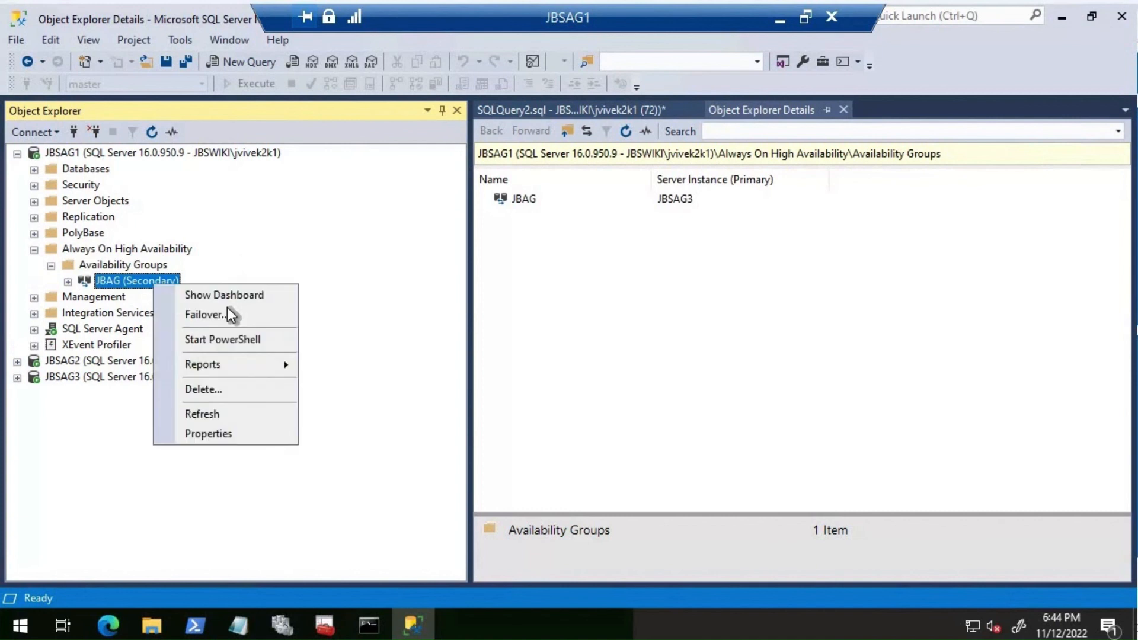
click(1074, 485)
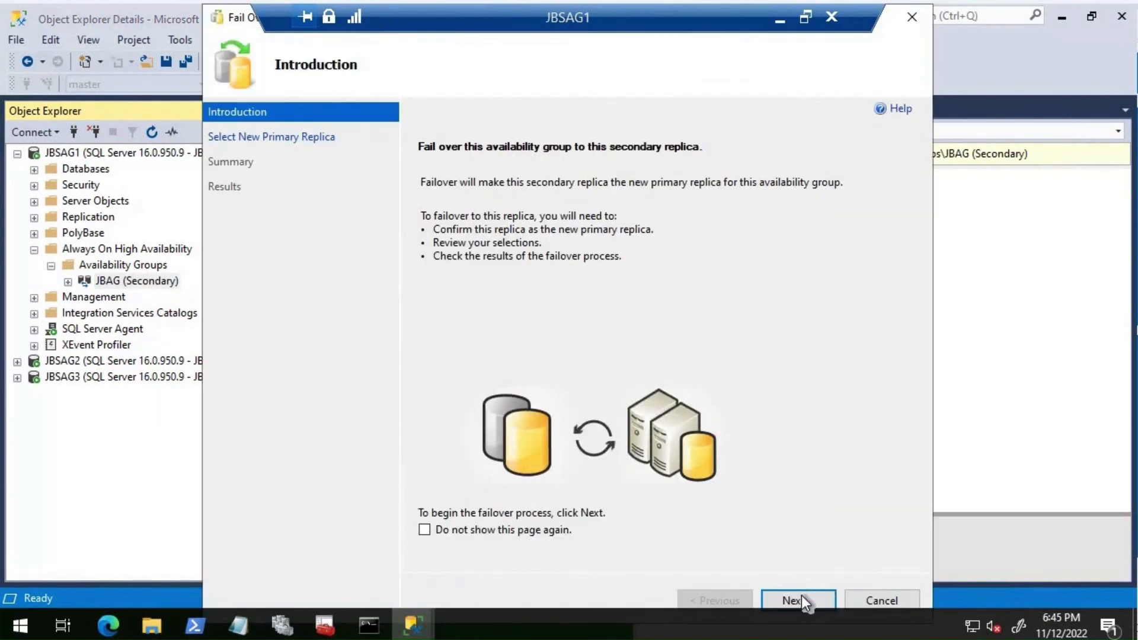
click(801, 595)
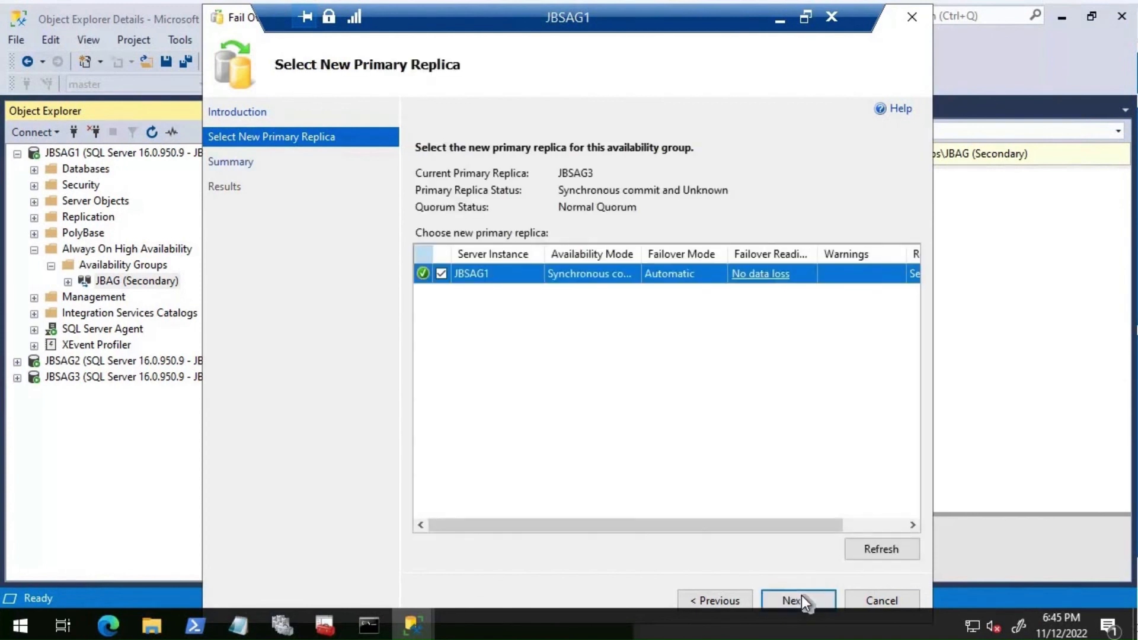
click(801, 595)
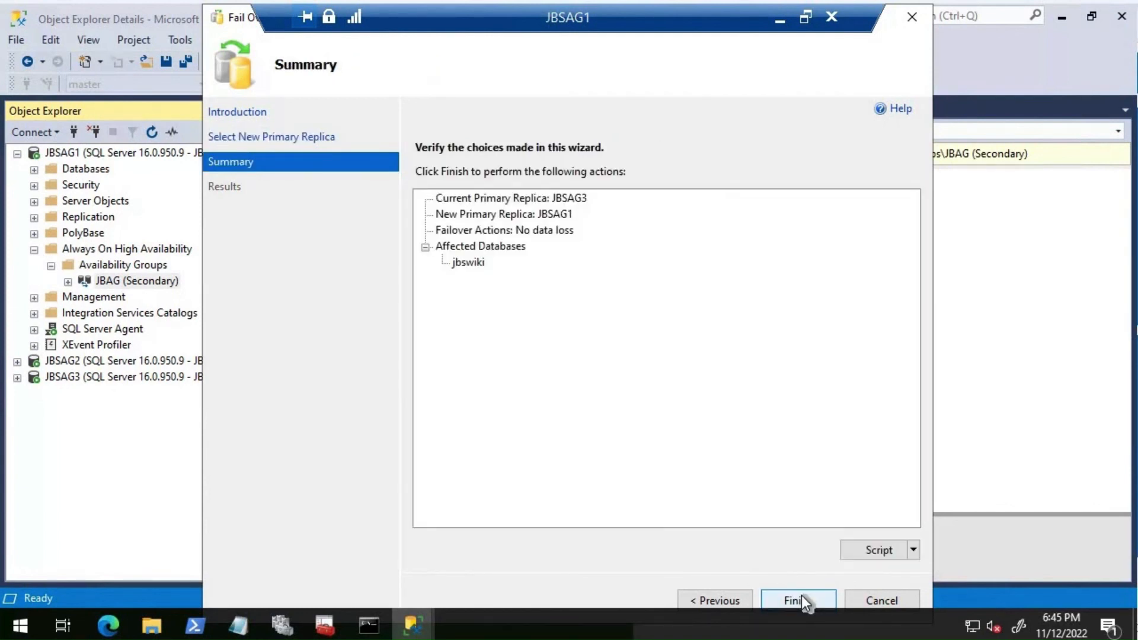
click(801, 595)
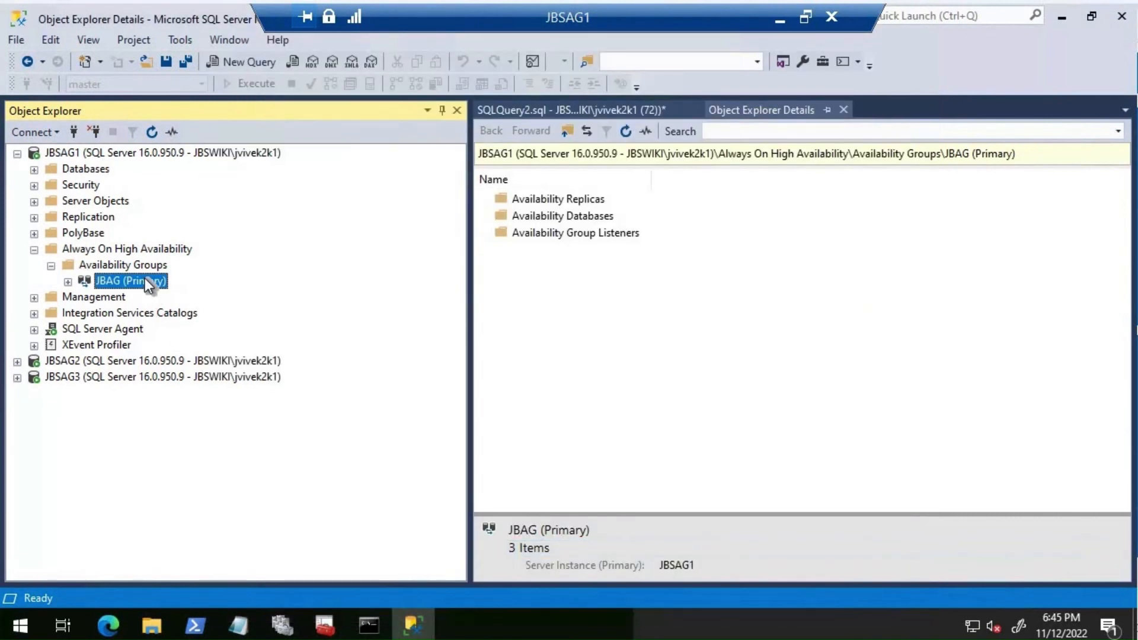
Show the JBAG availability group's dashboard on JBSAG1 and check the replicas' synchronization state.
right_click(145, 279)
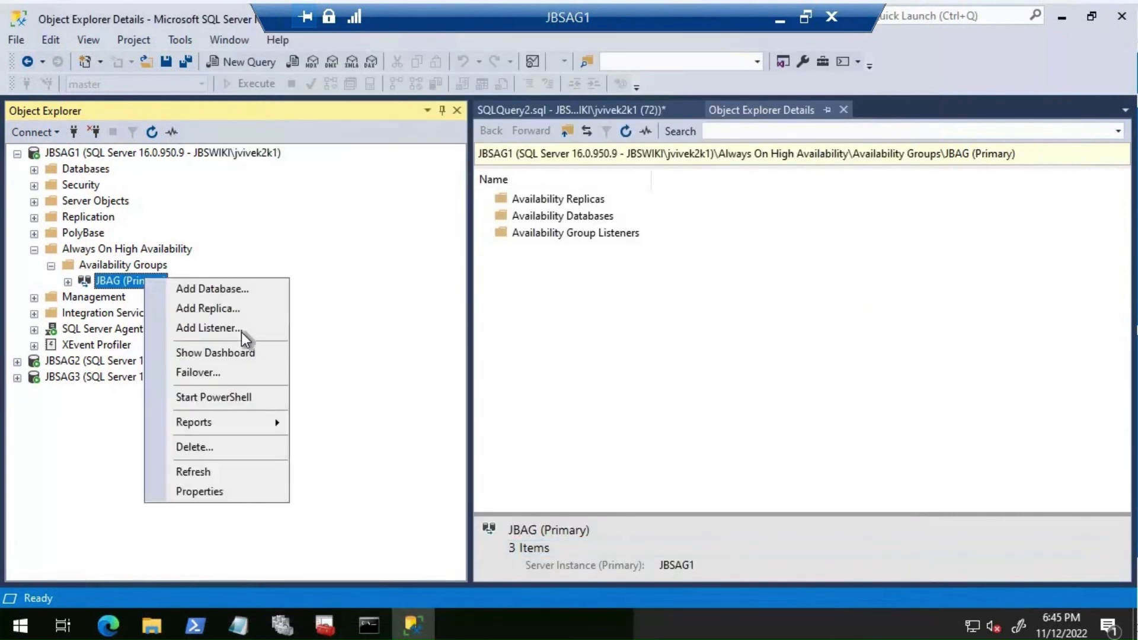
click(220, 352)
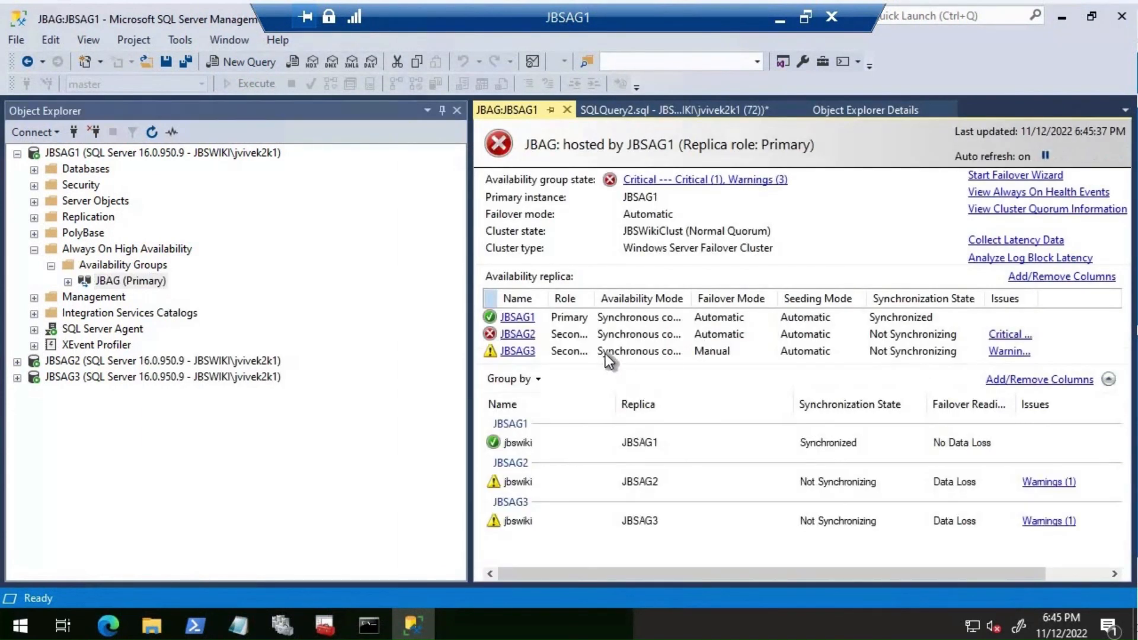
click(1045, 156)
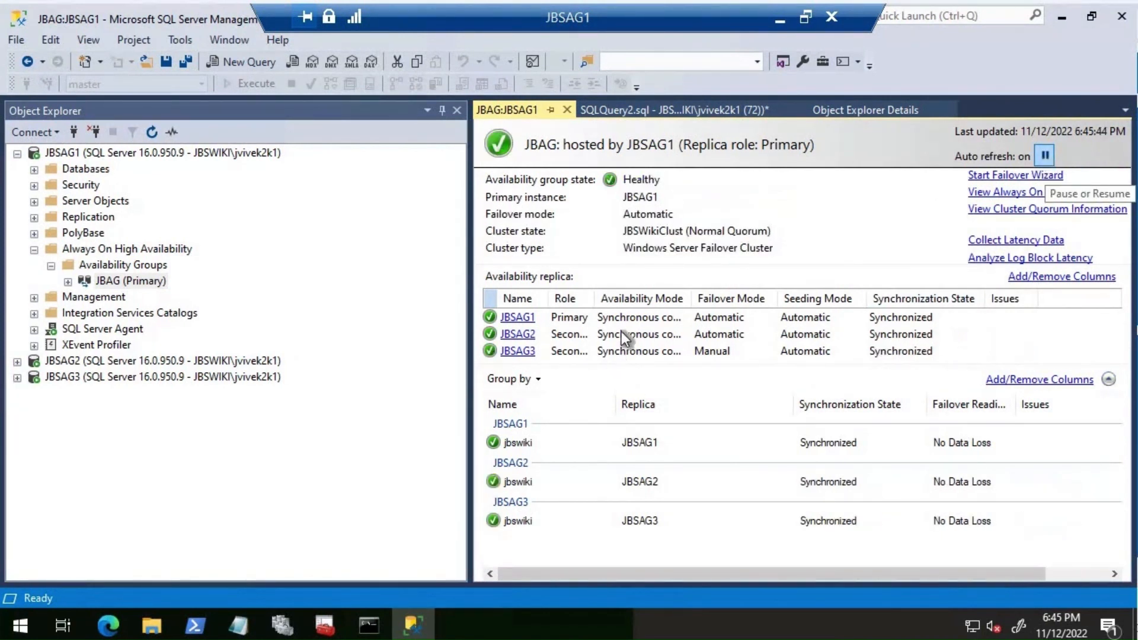
Switch to Failover Cluster Manager and check the status of the JBAG role's resources, including the JBSAPP server name and its IP addresses.
click(273, 629)
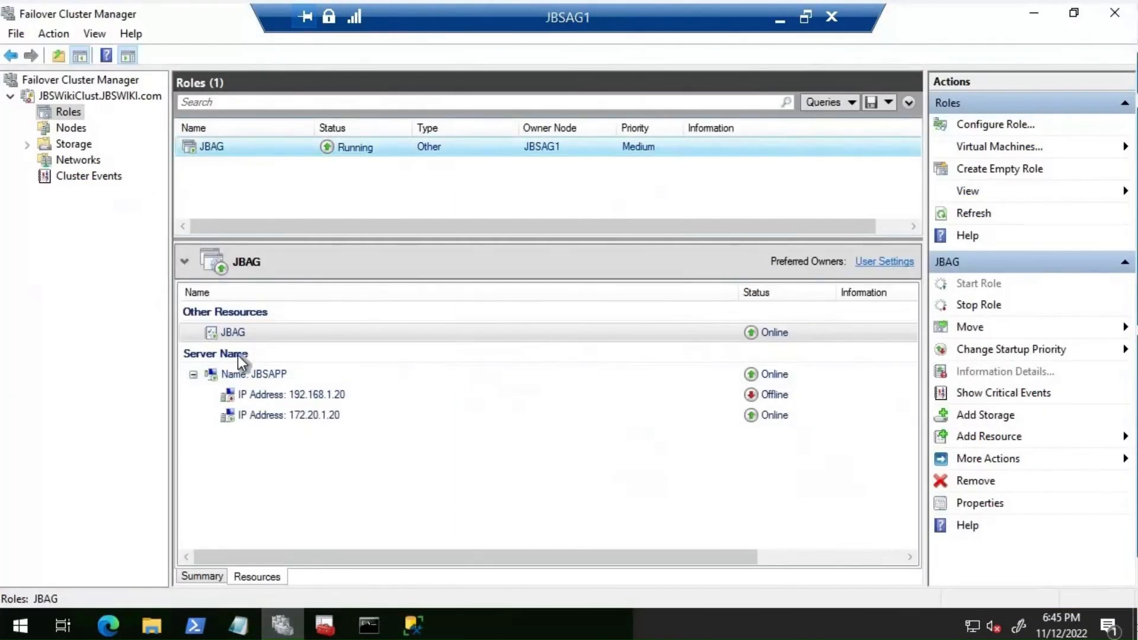
click(248, 332)
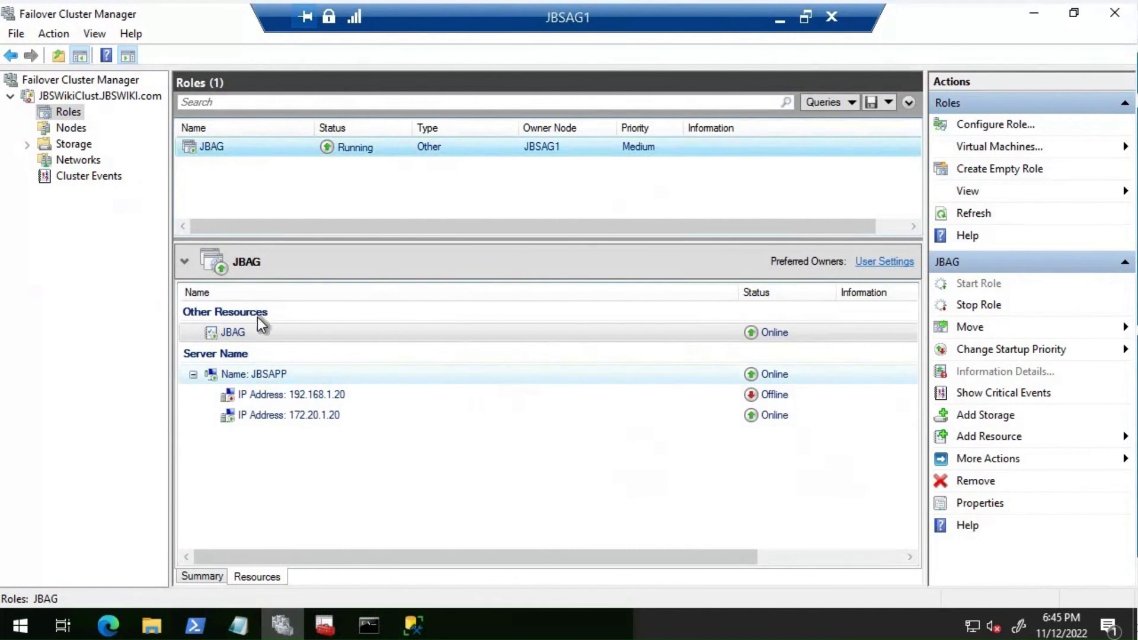
click(294, 377)
click(301, 421)
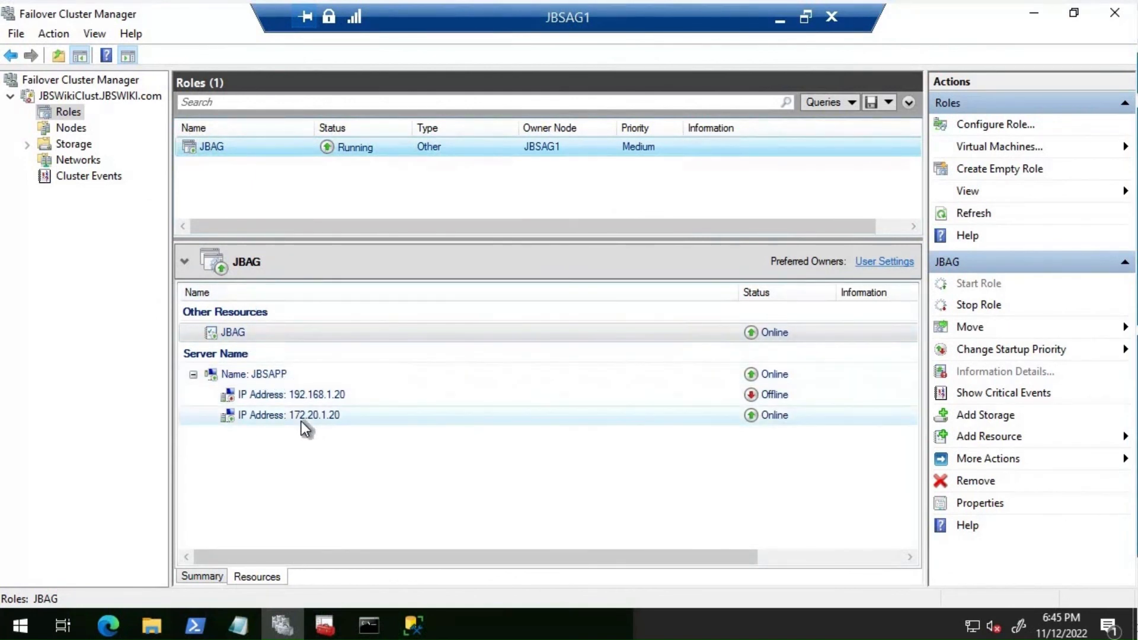